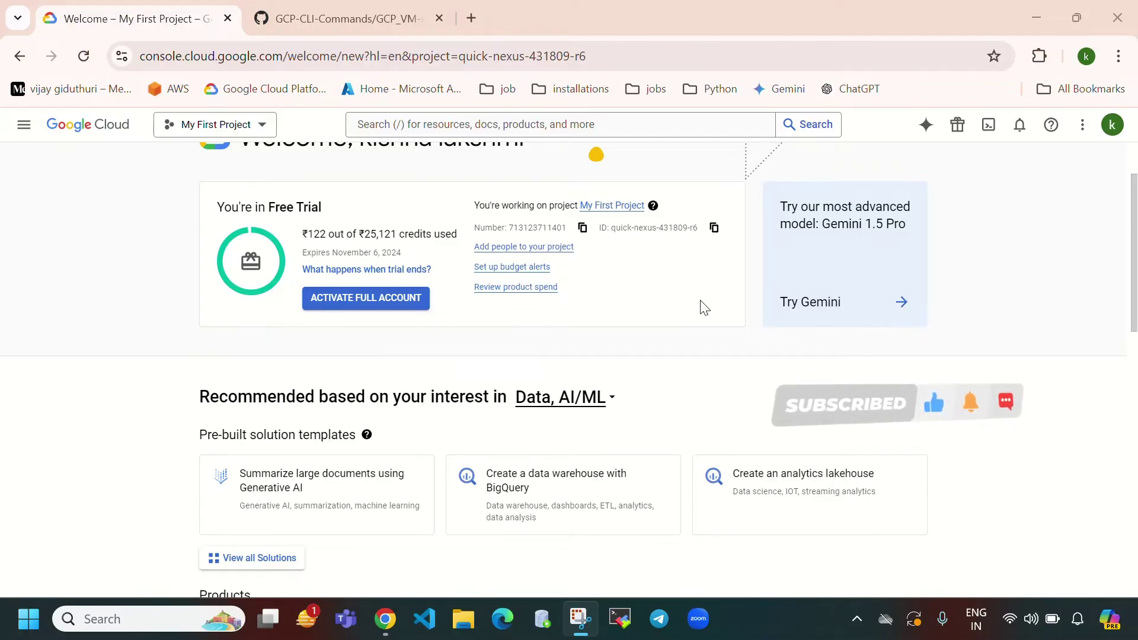
Open the instance templates page of Compute Engine.
{"action": "left_click", "coordinate": [24, 124]}
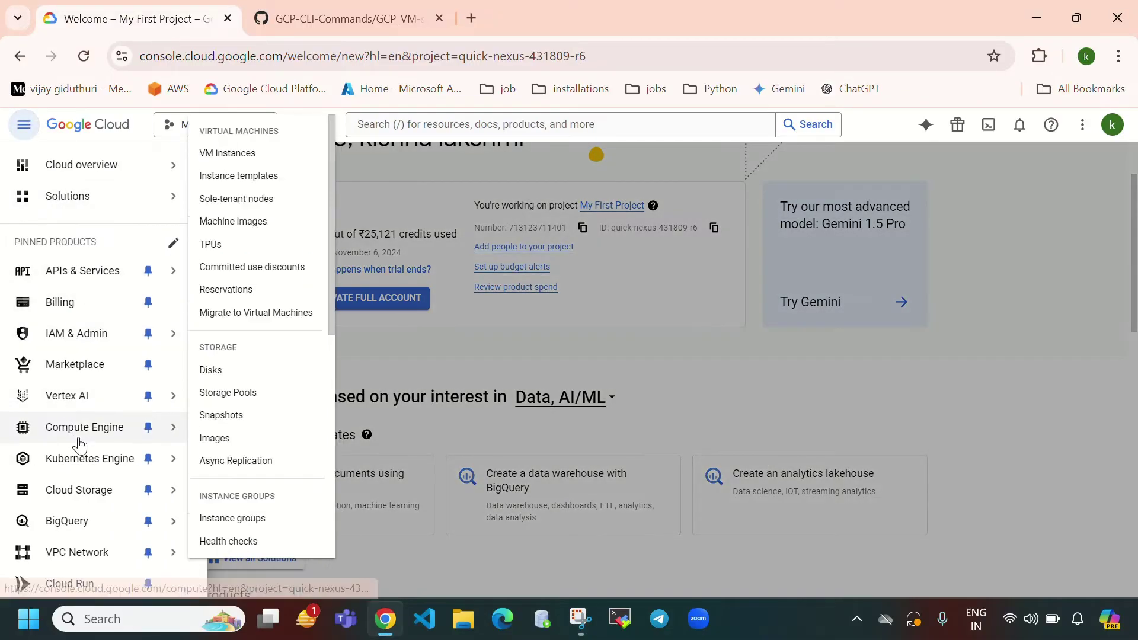
{"action": "left_click", "coordinate": [89, 436]}
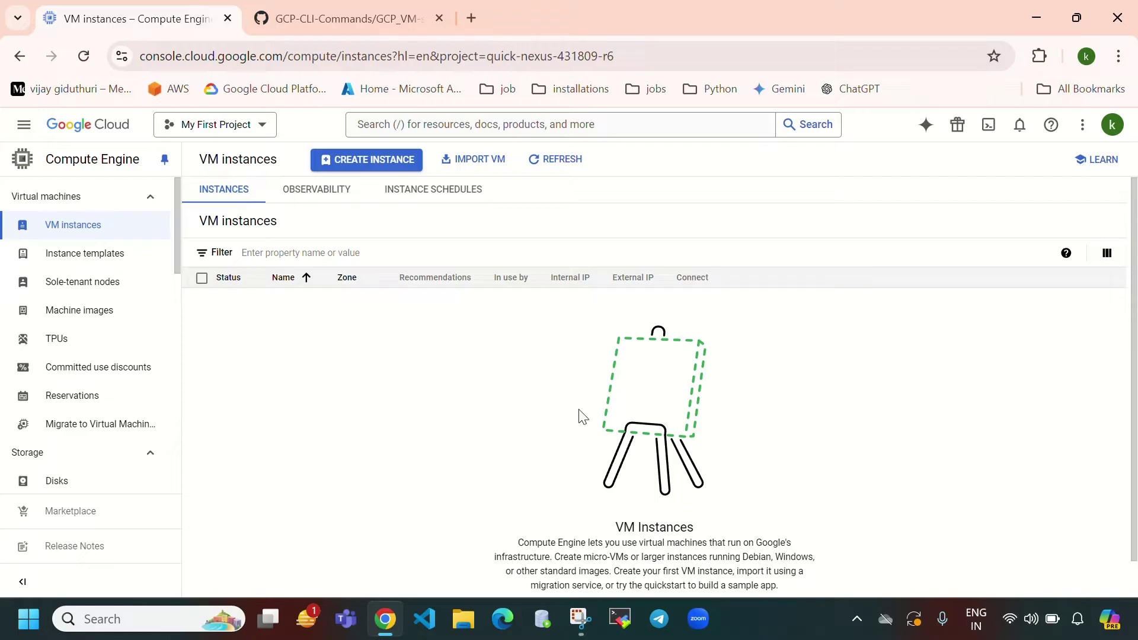
{"action": "left_click", "coordinate": [80, 258]}
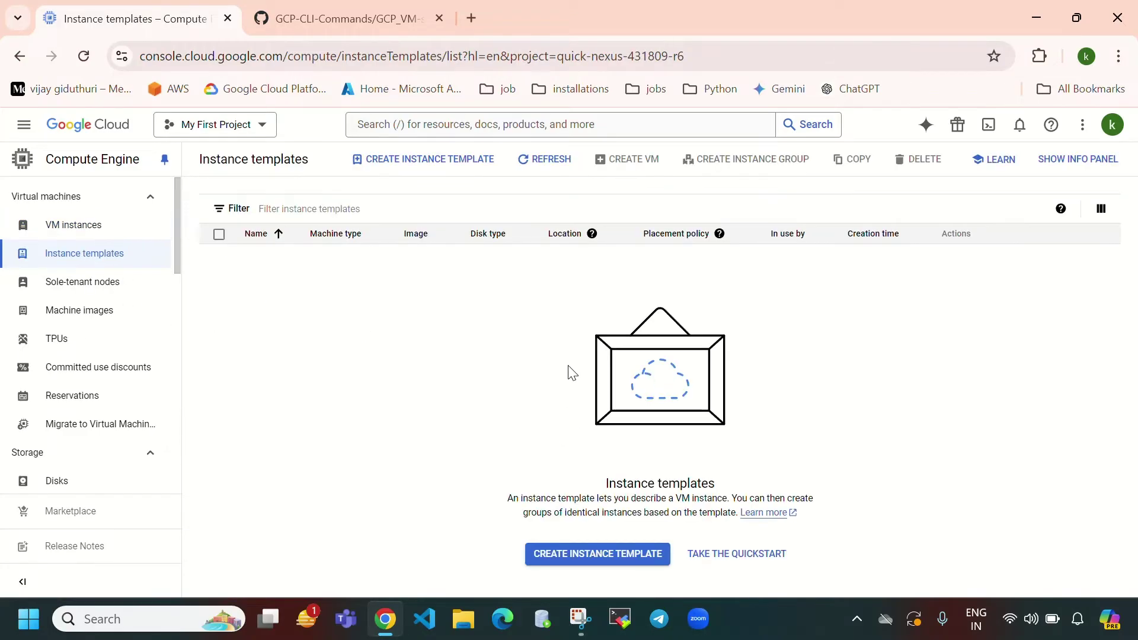
{"action": "scroll", "coordinate": [69, 338], "scroll_direction": "down", "scroll_amount": 5}
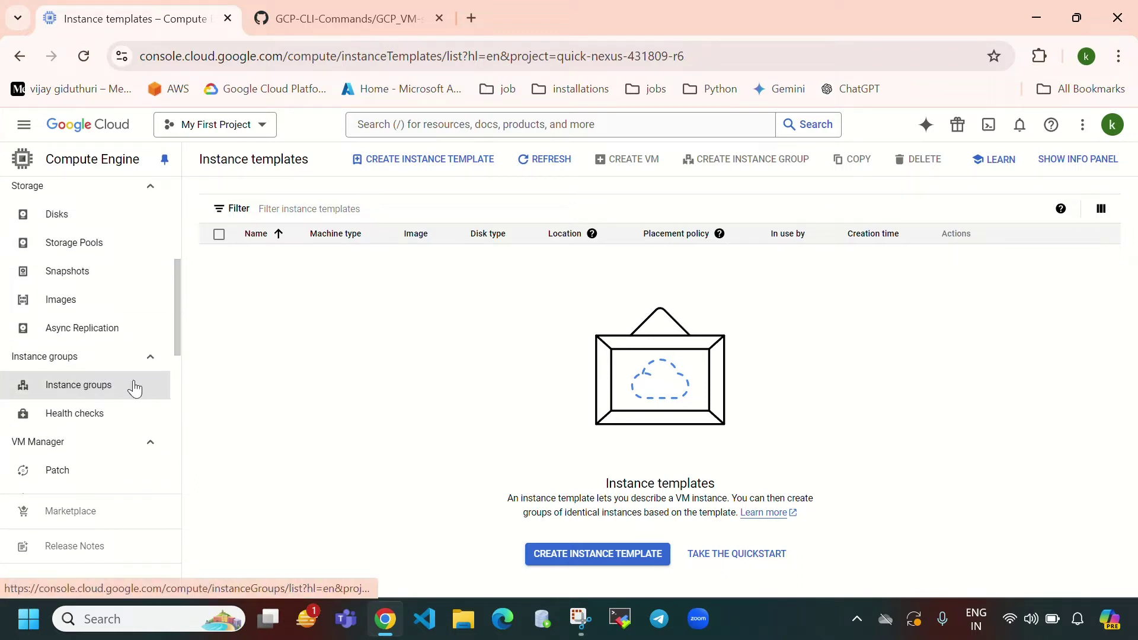
{"action": "left_click", "coordinate": [135, 388]}
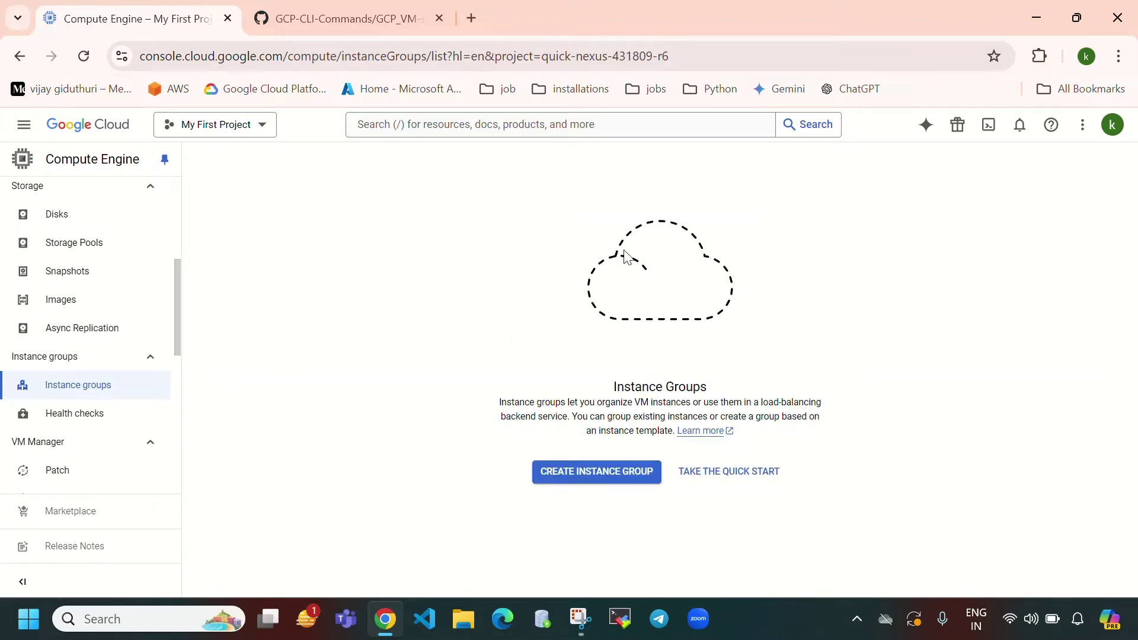
{"action": "left_click", "coordinate": [619, 472]}
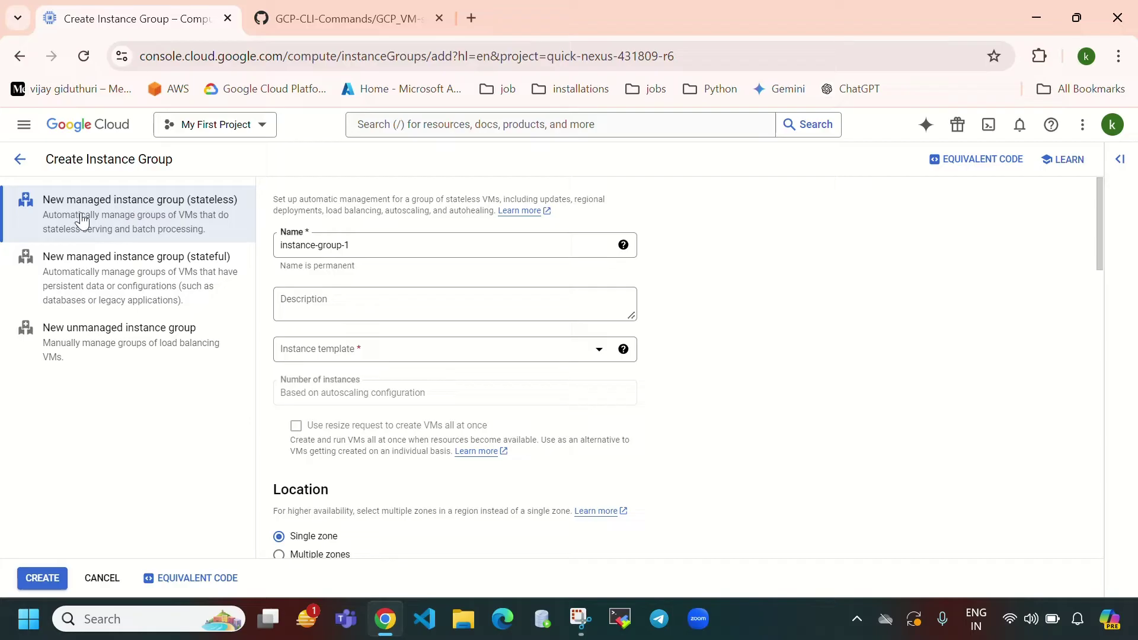
{"action": "triple_click", "coordinate": [391, 247]}
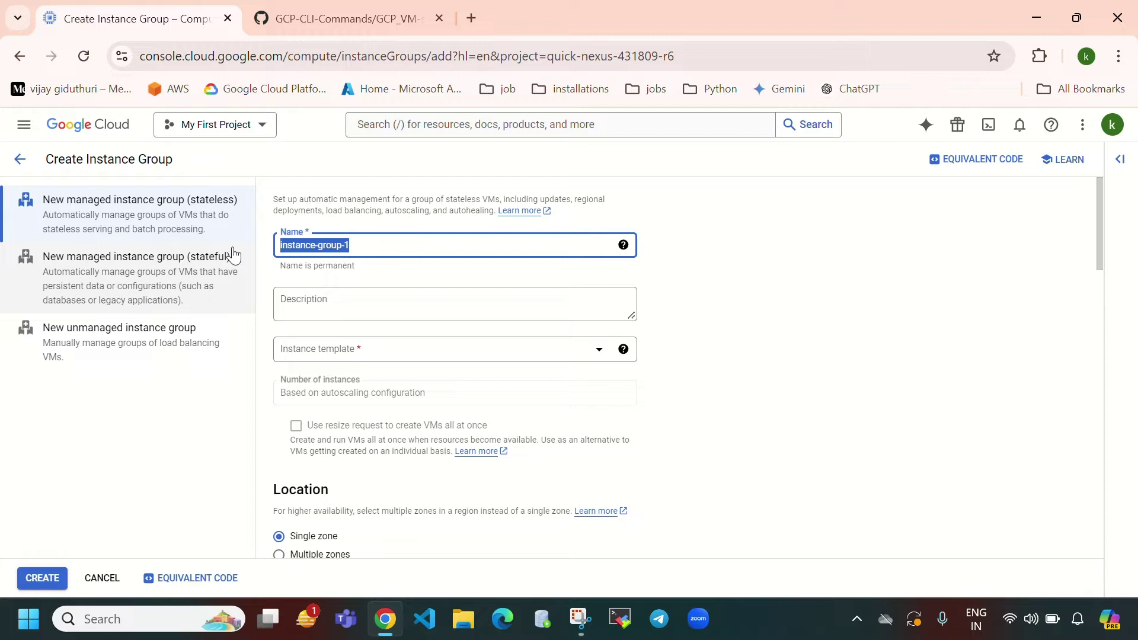
{"action": "key", "text": "Home"}
{"action": "type", "text": "managed"}
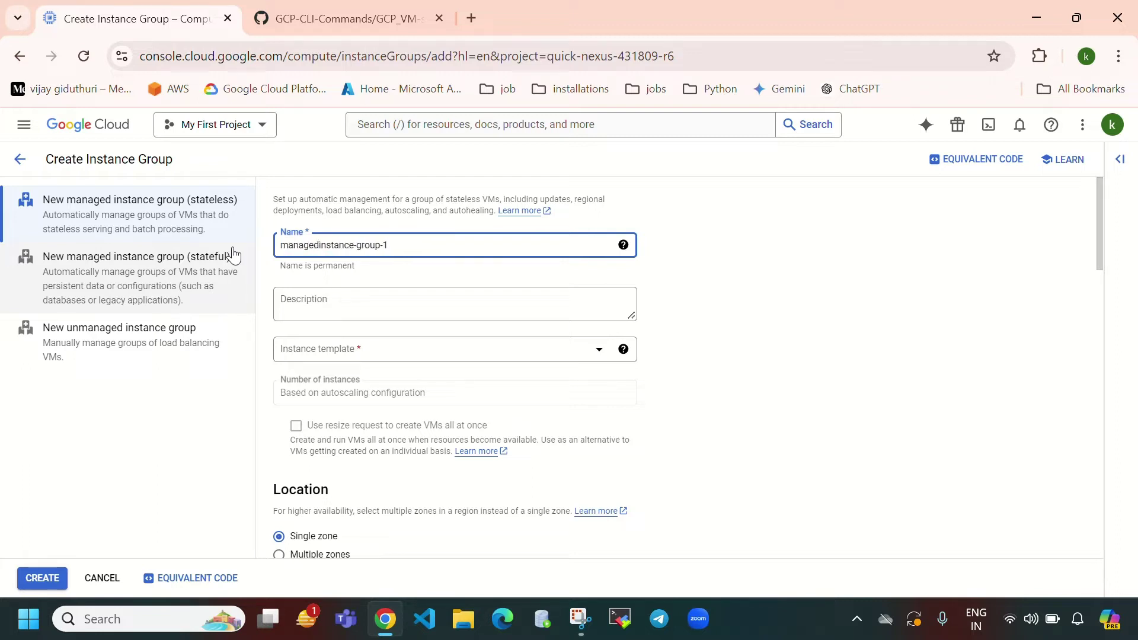
{"action": "type", "text": "-"}
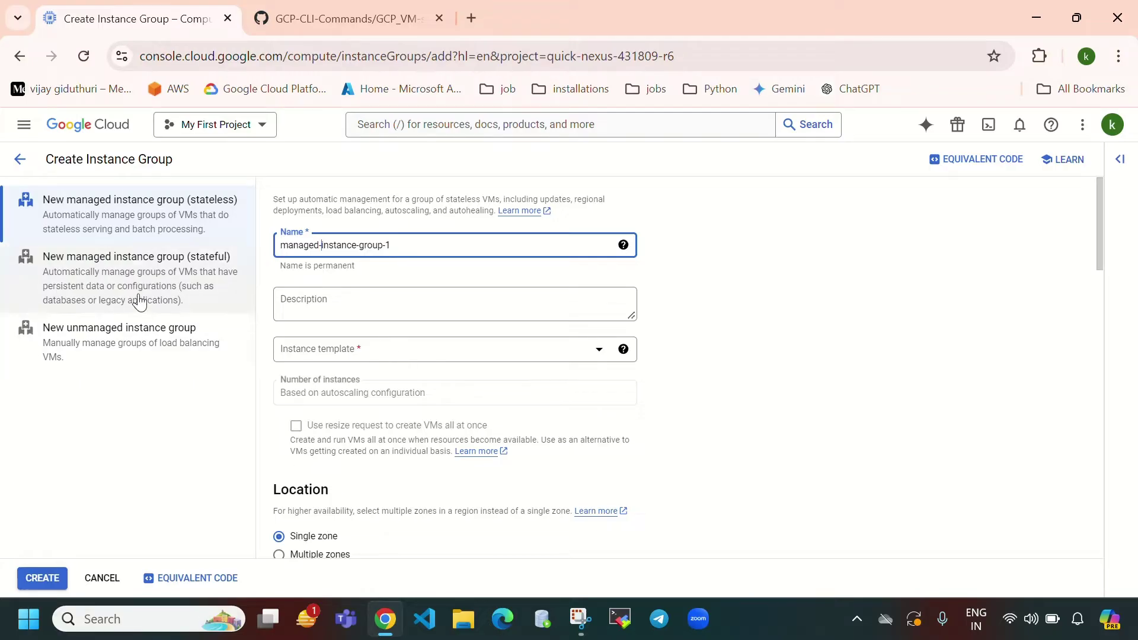
{"action": "left_click", "coordinate": [415, 362]}
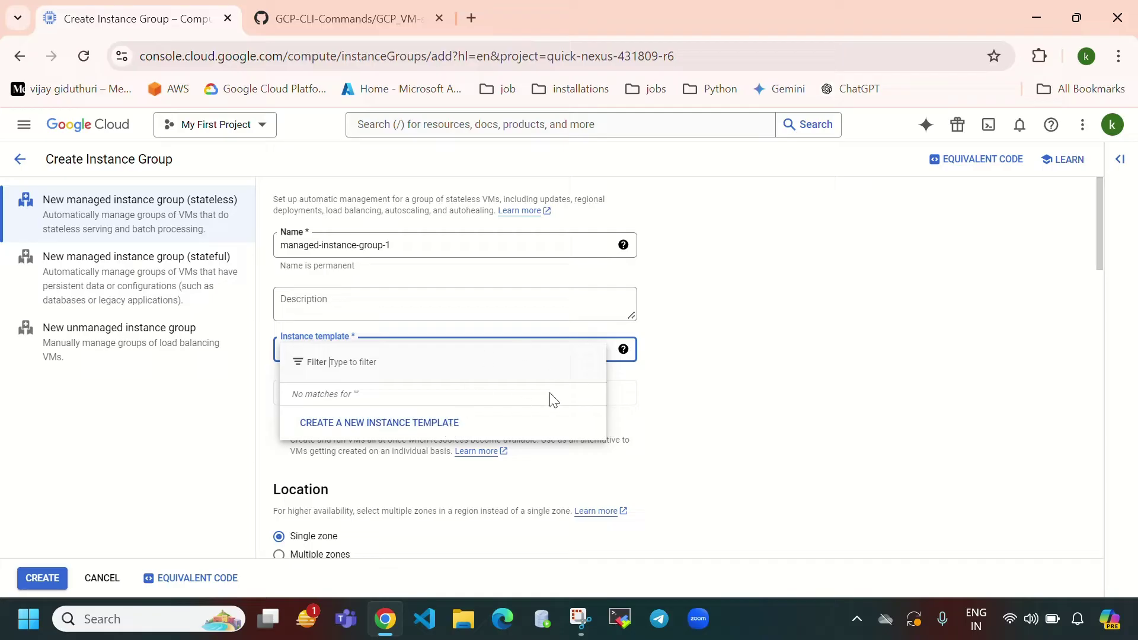
{"action": "left_click", "coordinate": [553, 526]}
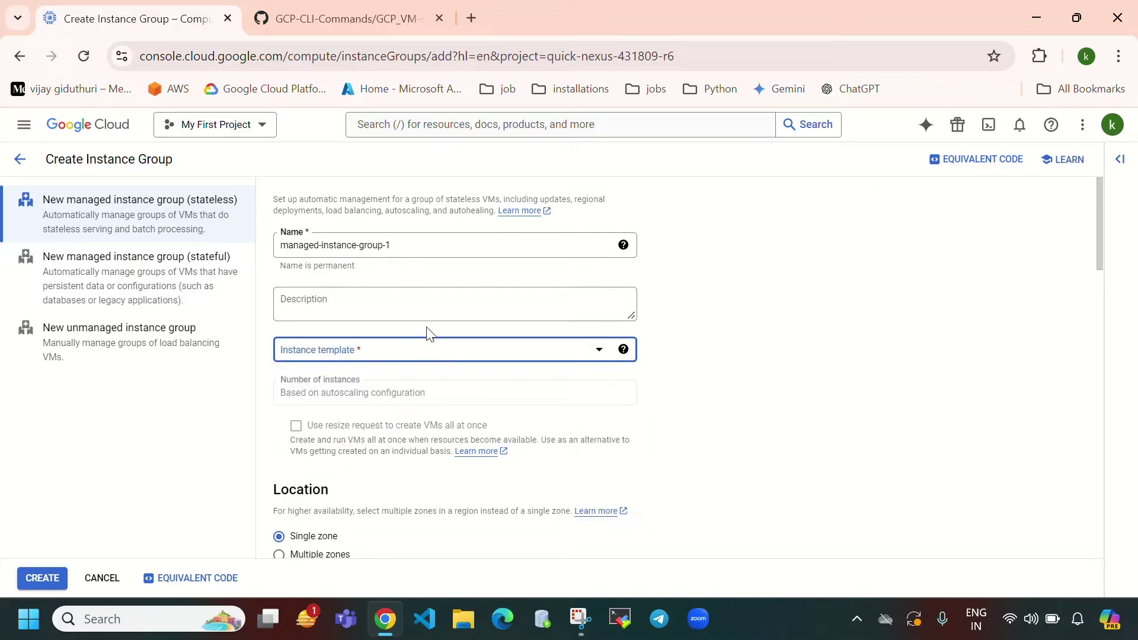
{"action": "left_click", "coordinate": [20, 159]}
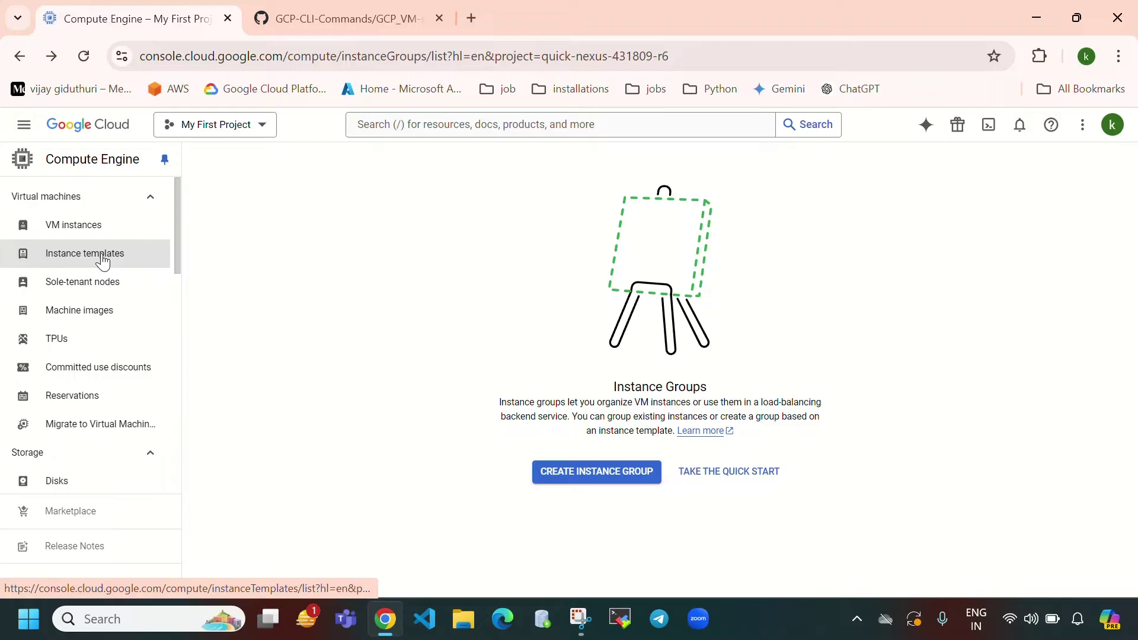
Start a new Compute Engine instance template and name it instance-template-1.
{"action": "left_click", "coordinate": [103, 261]}
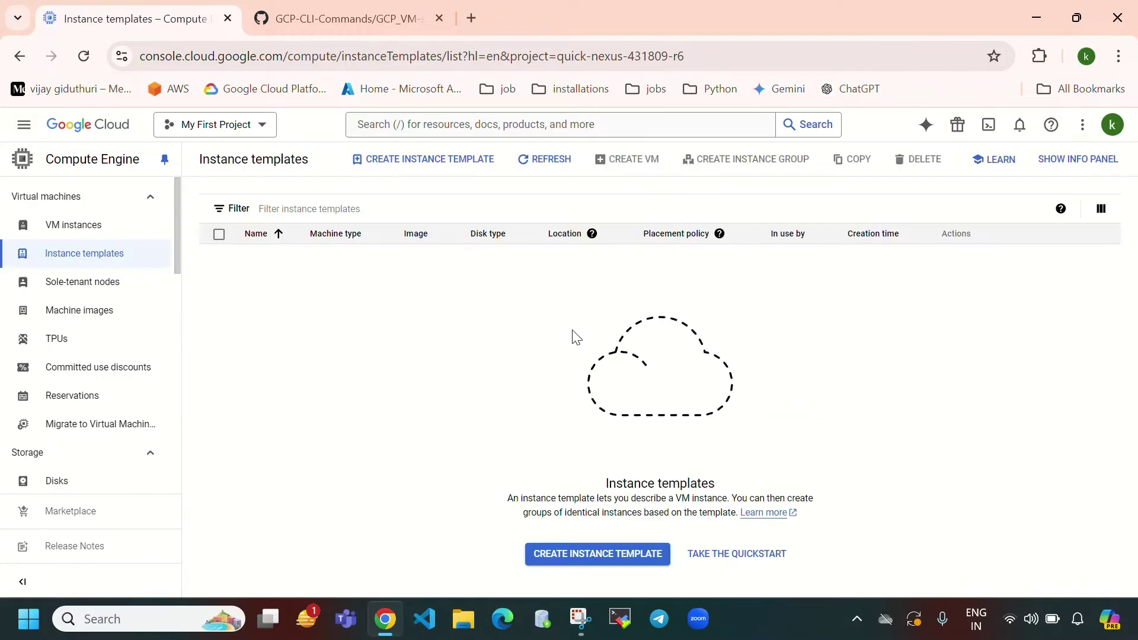
{"action": "left_click", "coordinate": [611, 553]}
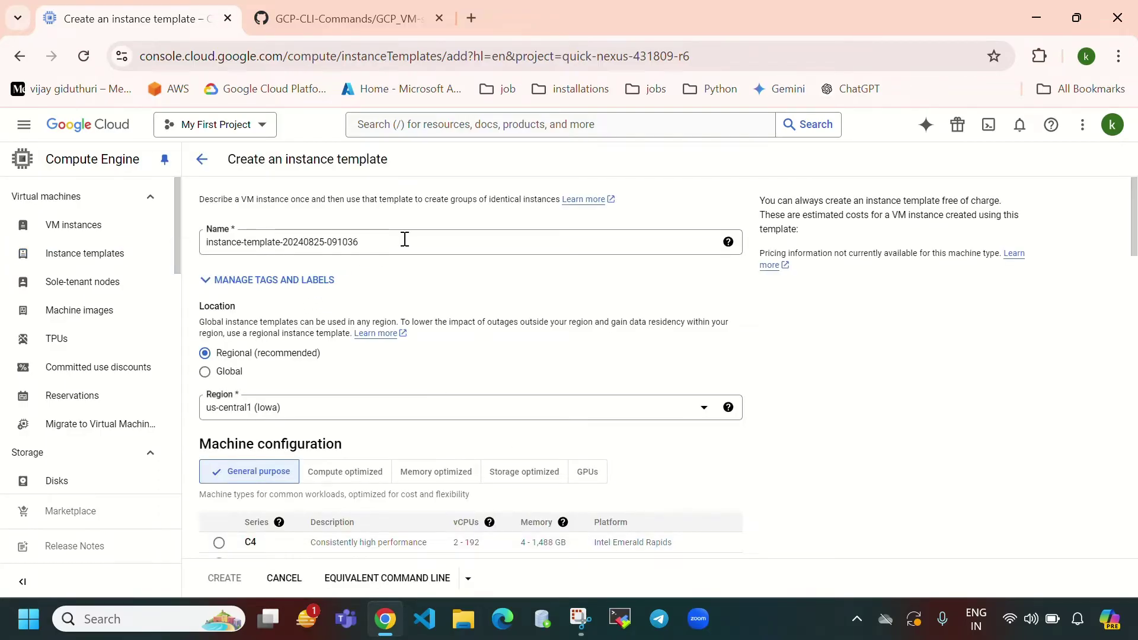
{"action": "left_click_drag", "start_coordinate": [411, 248], "coordinate": [287, 237]}
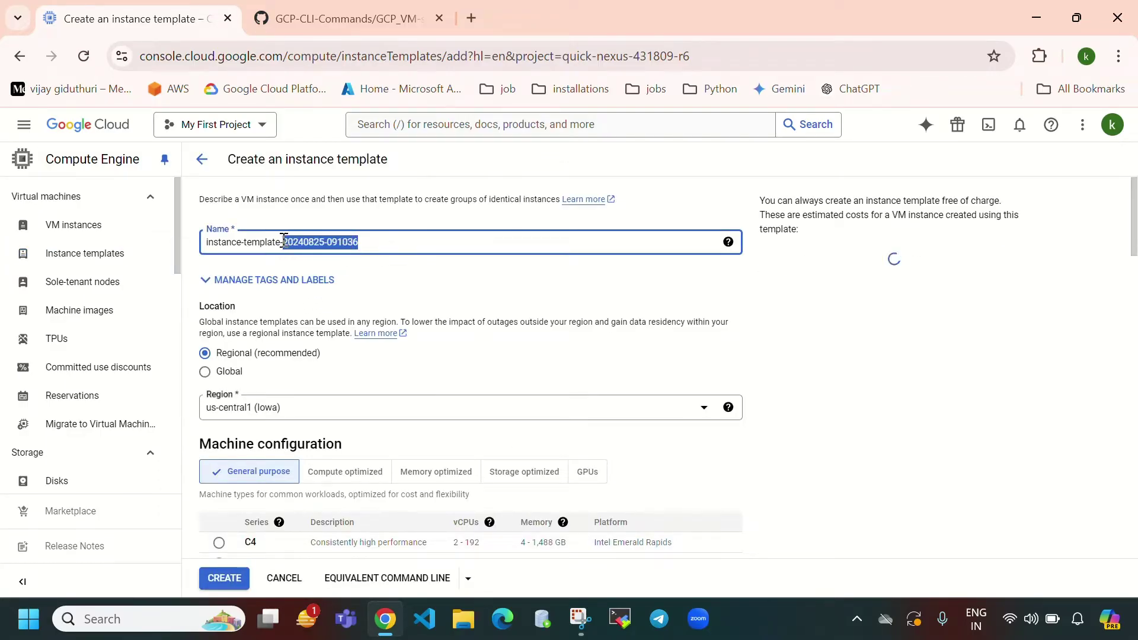
{"action": "key", "text": "BackSpace"}
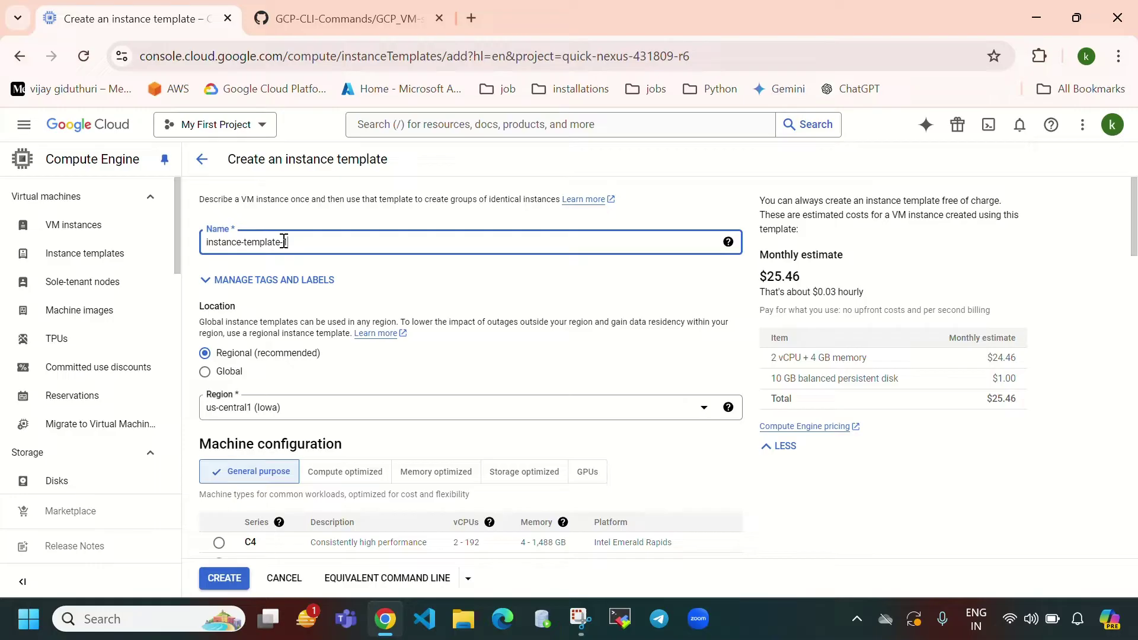
{"action": "type", "text": "1"}
{"action": "left_click_drag", "start_coordinate": [345, 243], "coordinate": [187, 230]}
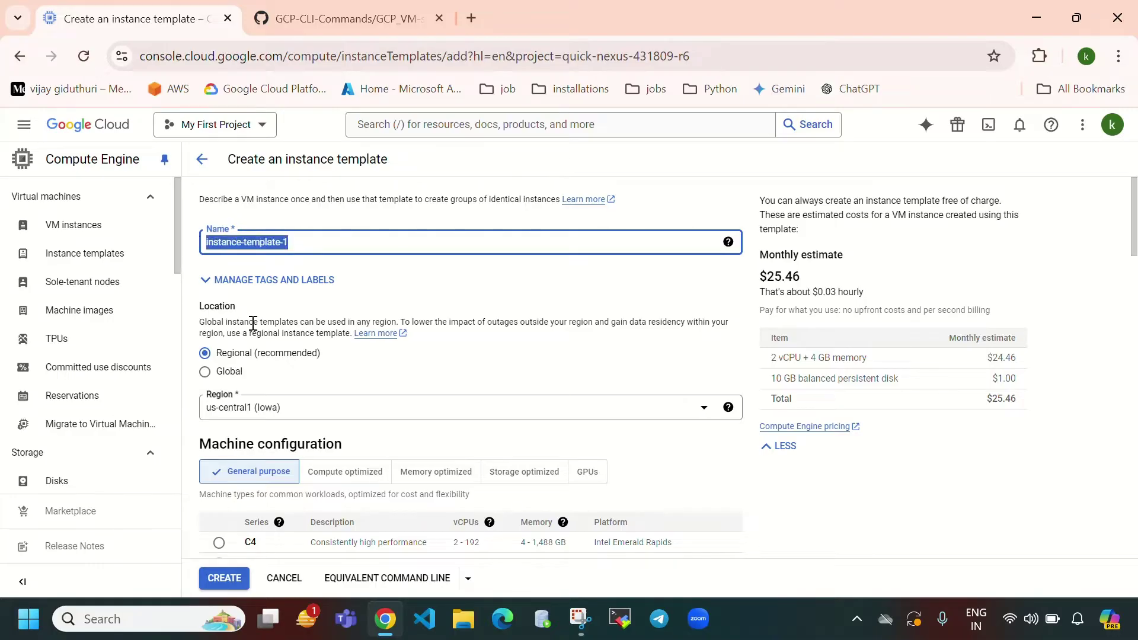
Set the instance template's location to Global.
{"action": "left_click_drag", "start_coordinate": [196, 310], "coordinate": [285, 315]}
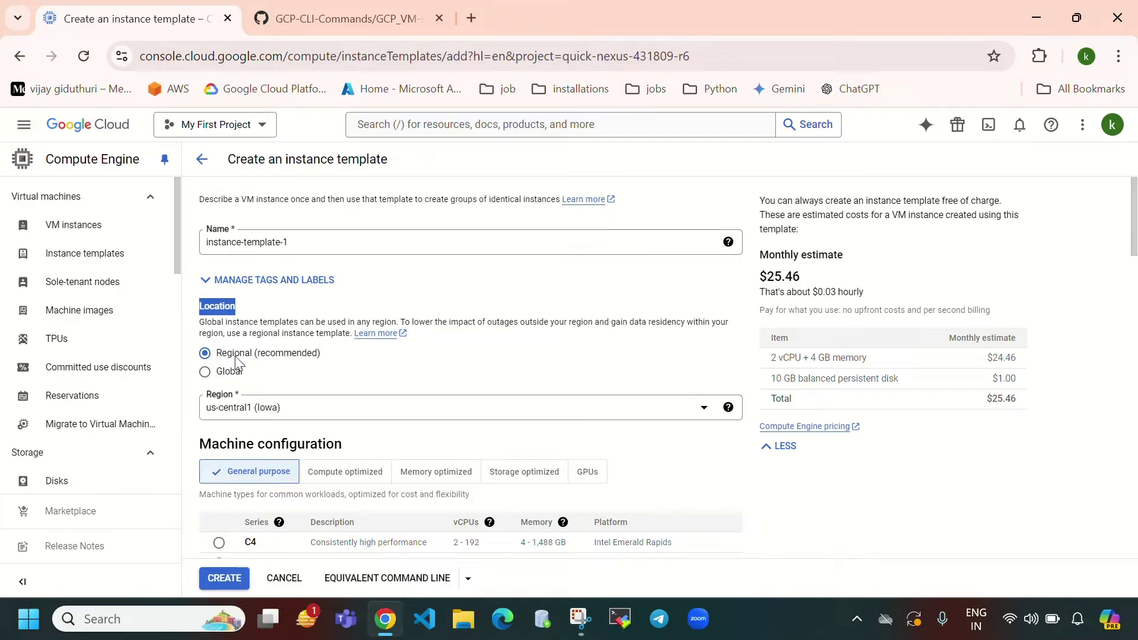
{"action": "left_click", "coordinate": [354, 417]}
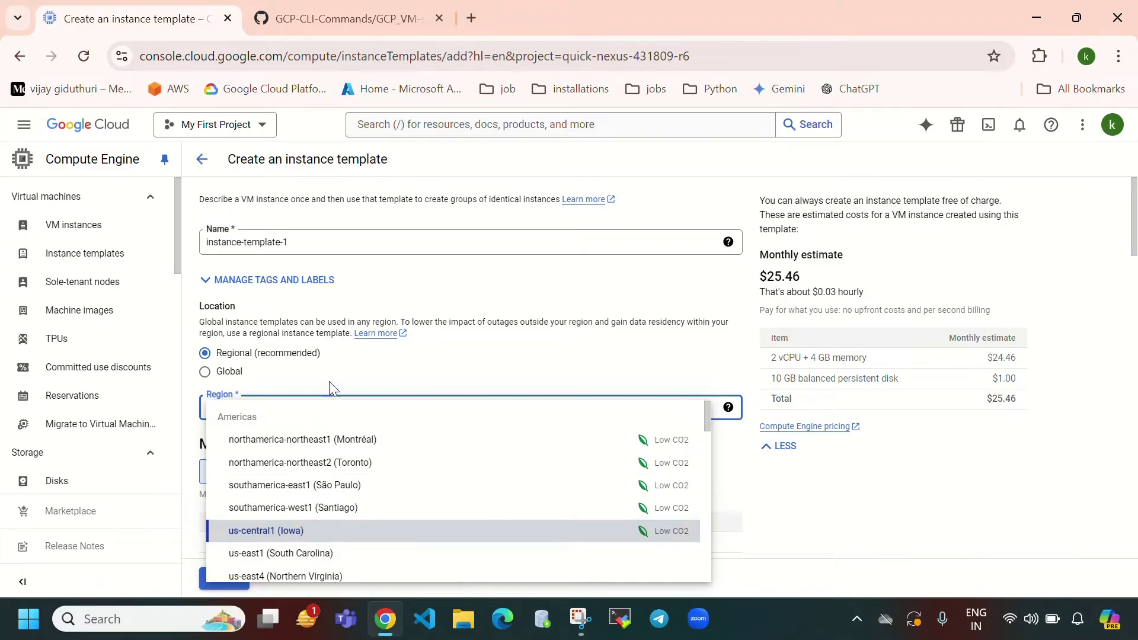
{"action": "left_click", "coordinate": [205, 372]}
{"action": "left_click", "coordinate": [205, 372]}
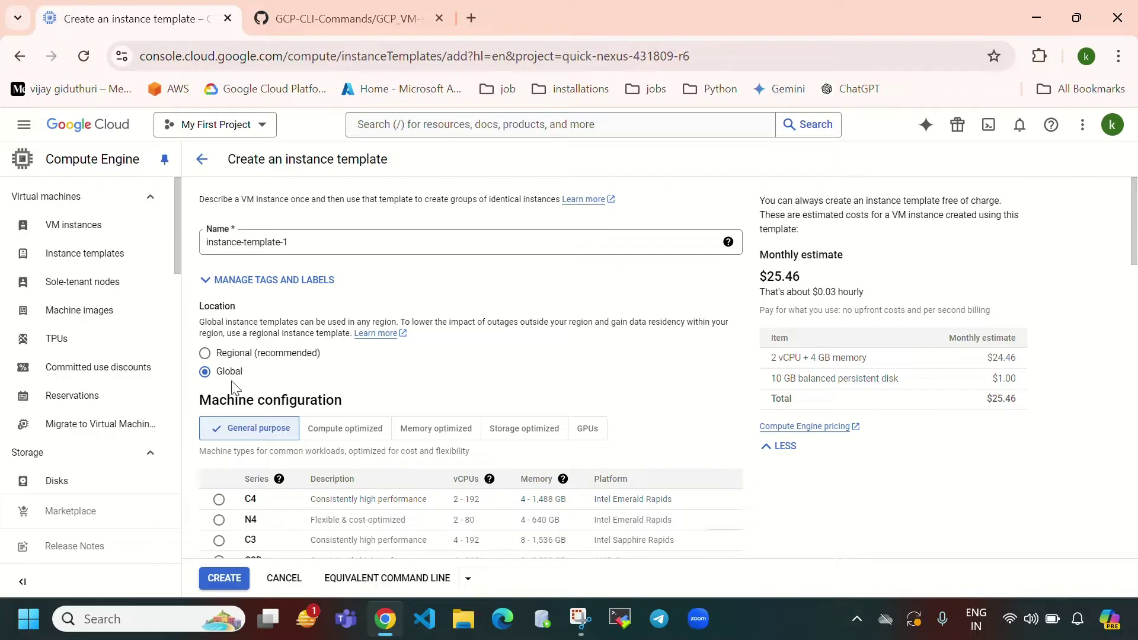
Review the general-purpose machine series and the preset machine types offered for E2.
{"action": "scroll", "coordinate": [417, 468], "scroll_direction": "down", "scroll_amount": 3}
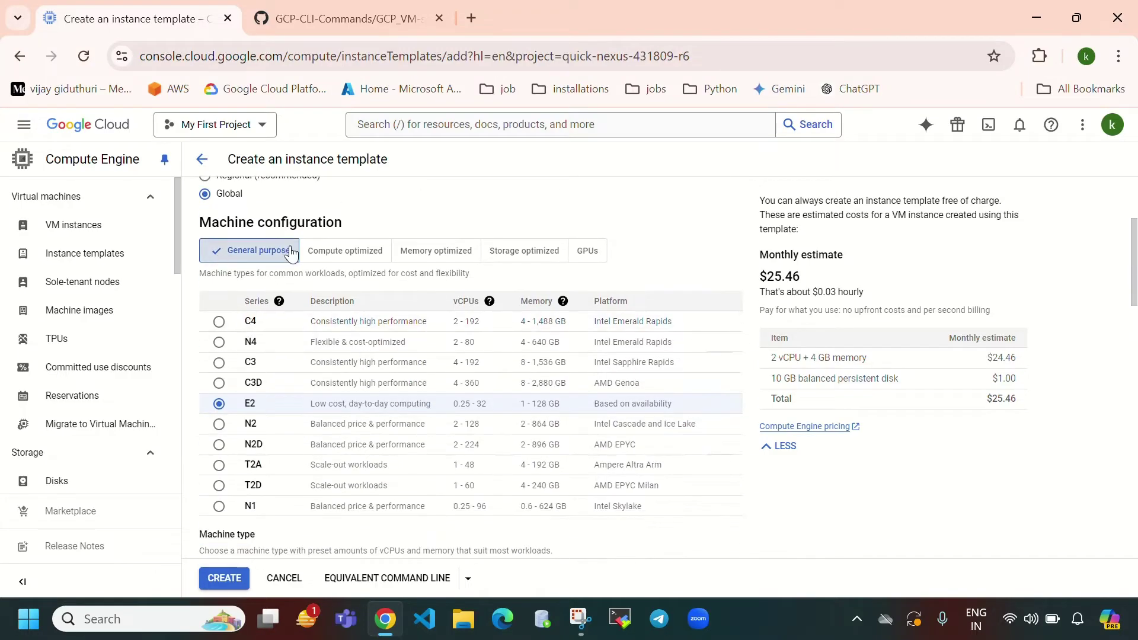
{"action": "scroll", "coordinate": [422, 412], "scroll_direction": "down", "scroll_amount": 3}
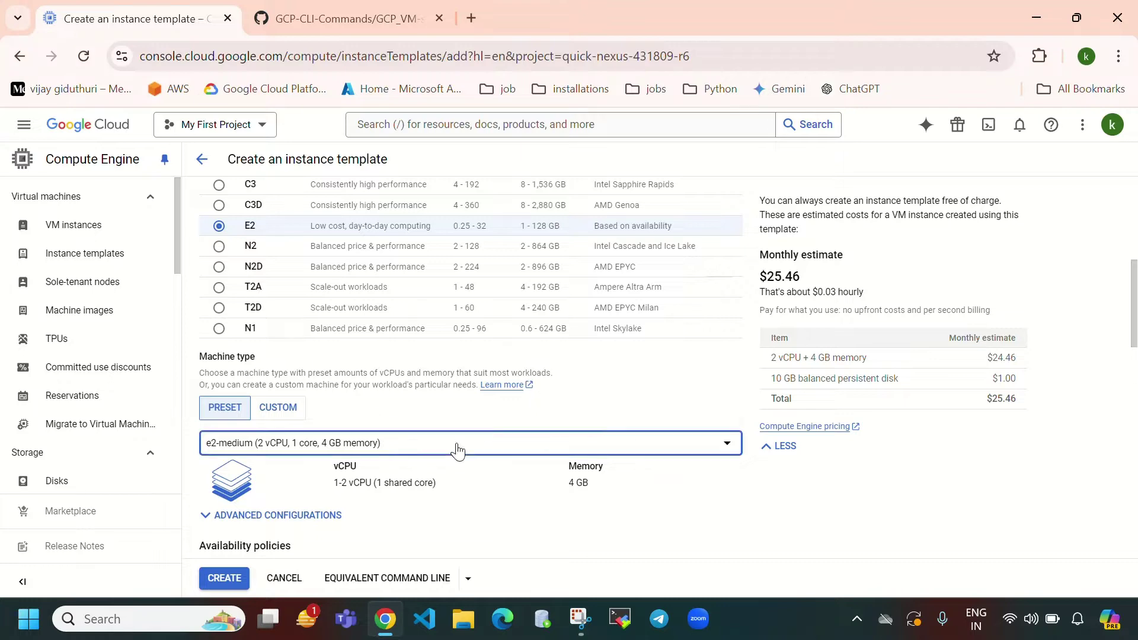
{"action": "left_click", "coordinate": [529, 446]}
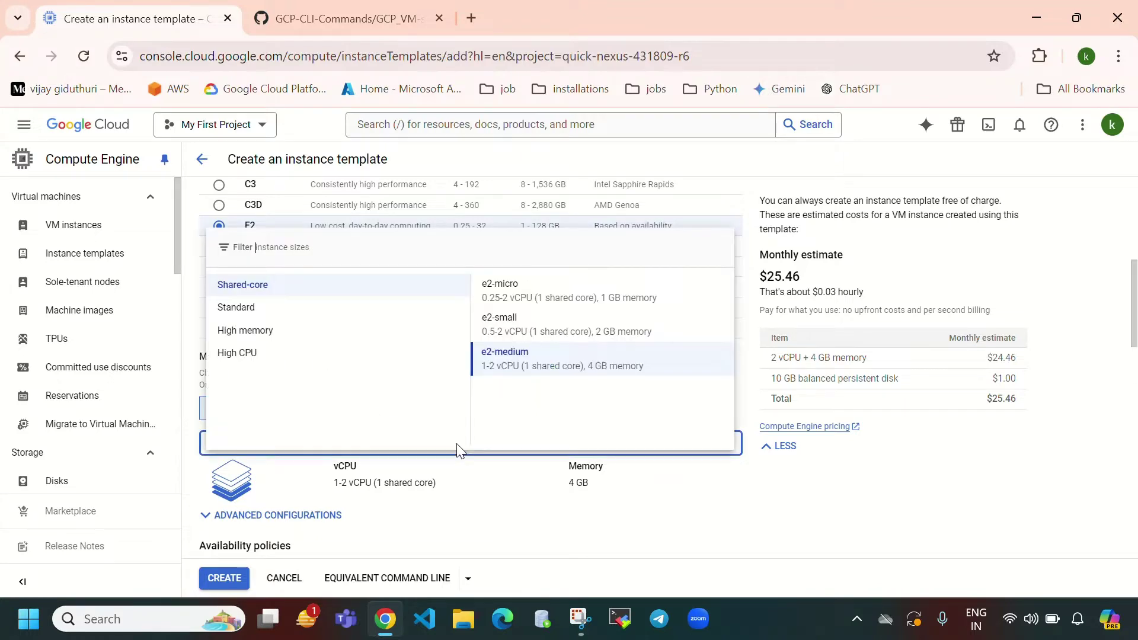
{"action": "left_click", "coordinate": [676, 526]}
Change the template's boot disk operating system to Ubuntu, version Ubuntu 20.04 LTS, and apply the boot disk settings.
{"action": "scroll", "coordinate": [599, 416], "scroll_direction": "down", "scroll_amount": 3}
{"action": "scroll", "coordinate": [599, 416], "scroll_direction": "down", "scroll_amount": 6}
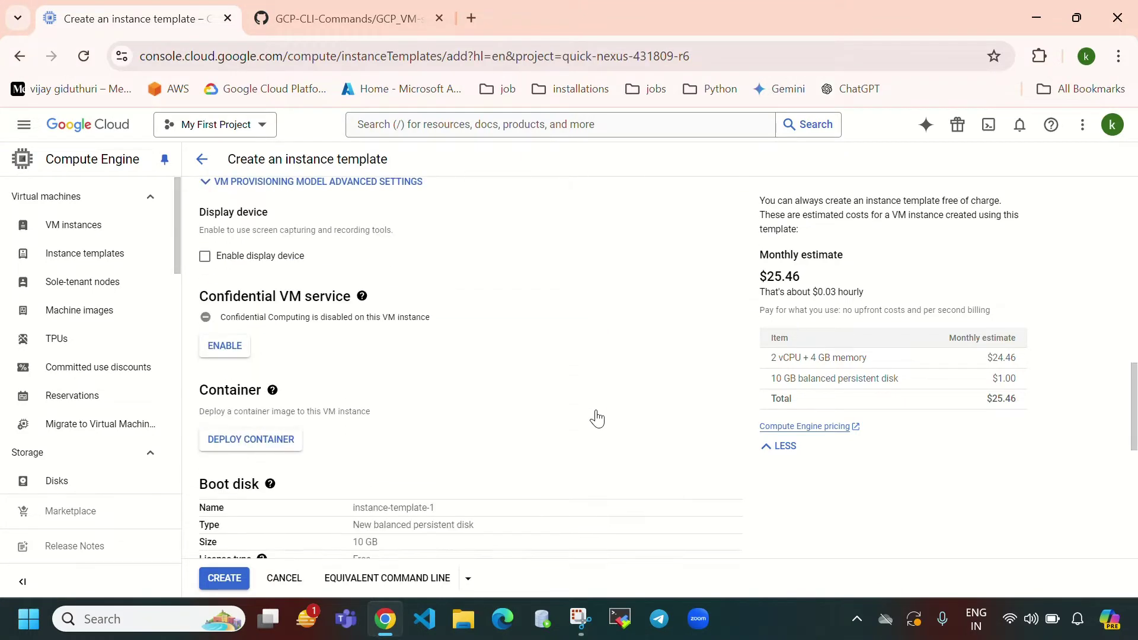
{"action": "scroll", "coordinate": [528, 381], "scroll_direction": "down", "scroll_amount": 3}
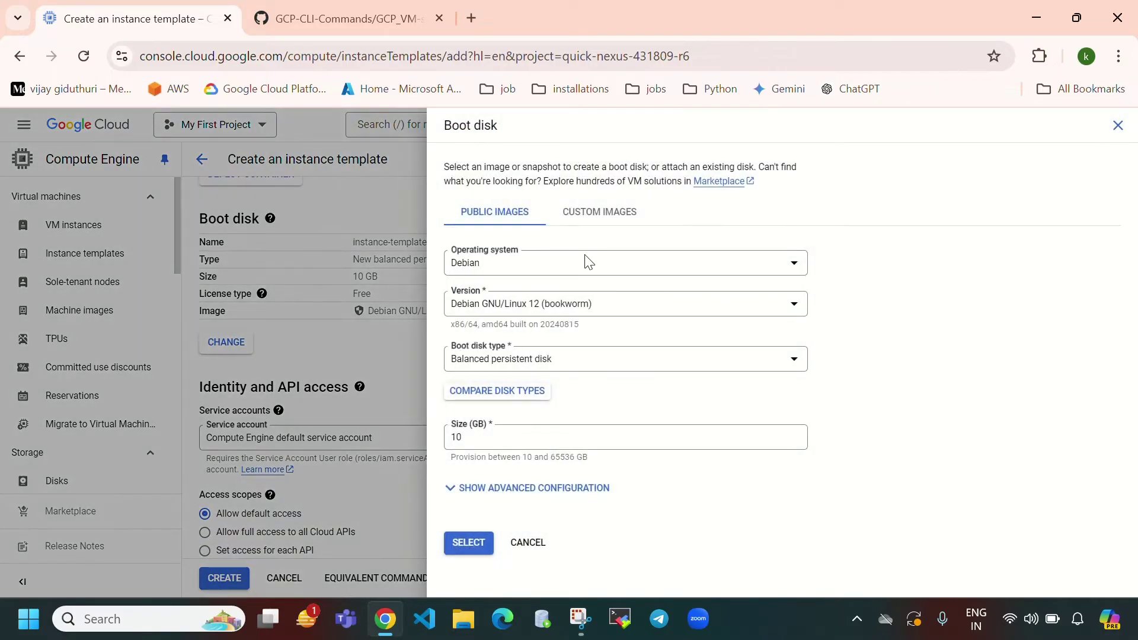
{"action": "left_click", "coordinate": [601, 270]}
{"action": "scroll", "coordinate": [610, 355], "scroll_direction": "down", "scroll_amount": 5}
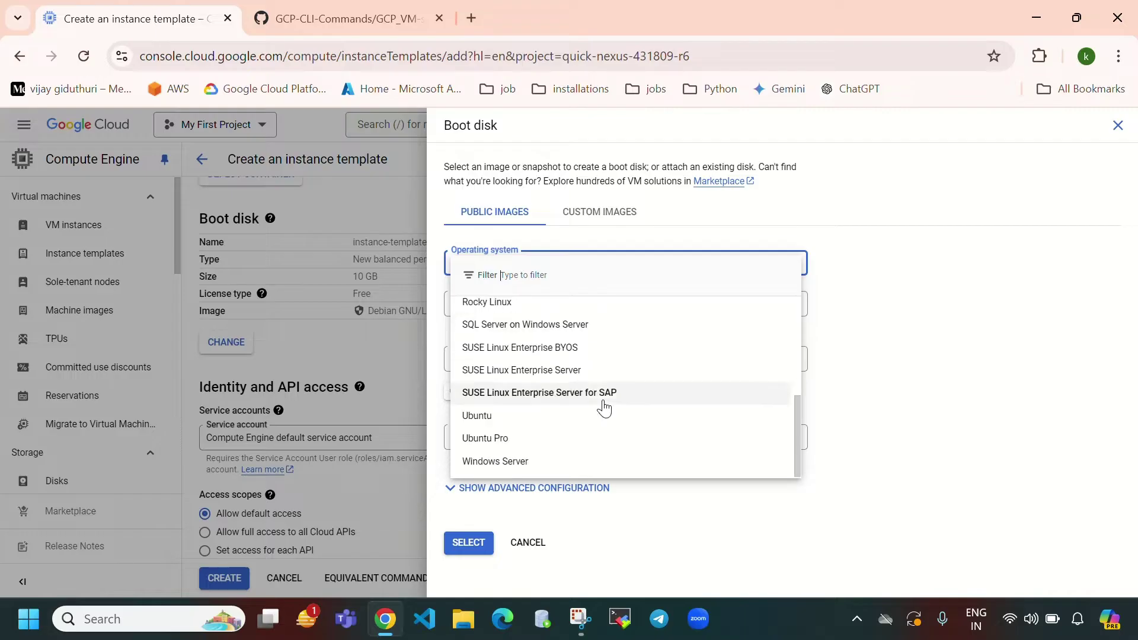
{"action": "left_click", "coordinate": [541, 396]}
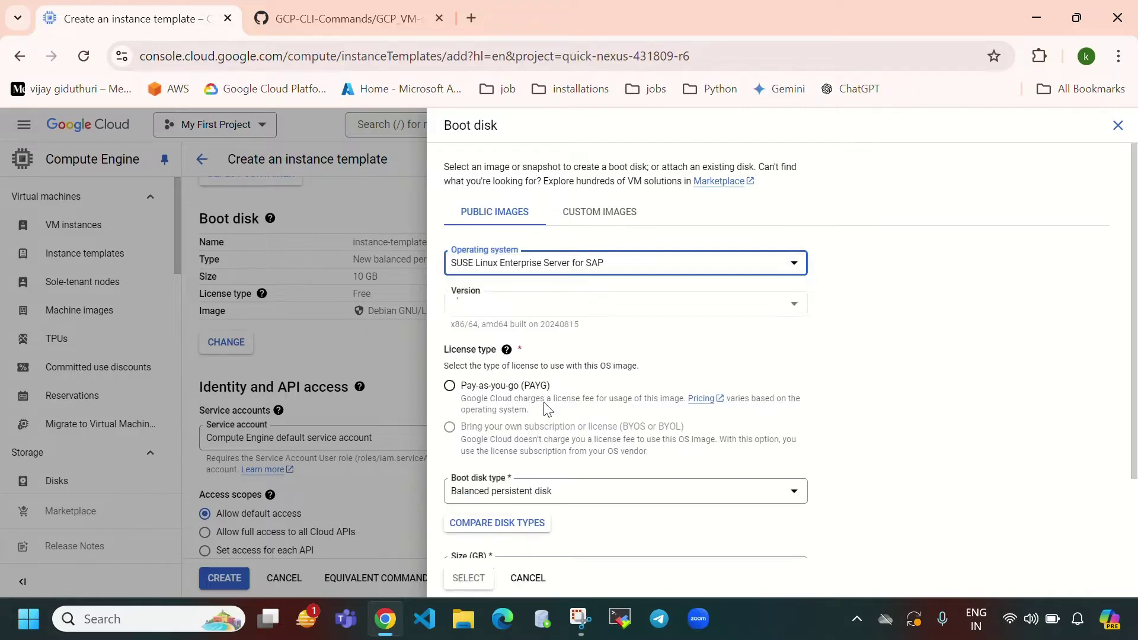
{"action": "left_click", "coordinate": [536, 268]}
{"action": "scroll", "coordinate": [556, 401], "scroll_direction": "down", "scroll_amount": 5}
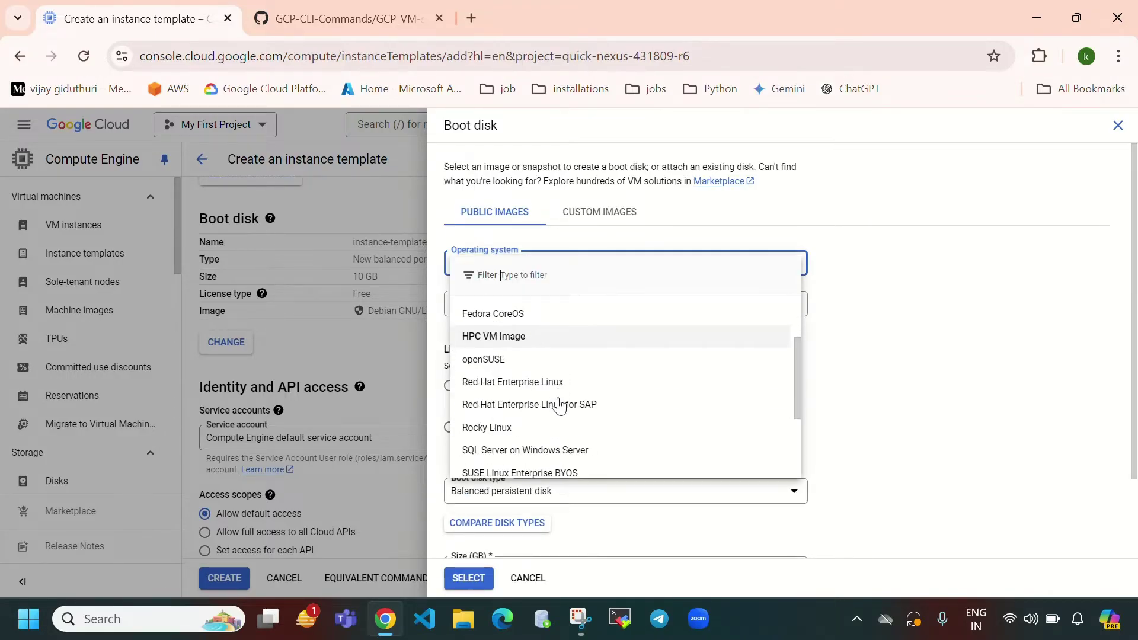
{"action": "left_click", "coordinate": [544, 415]}
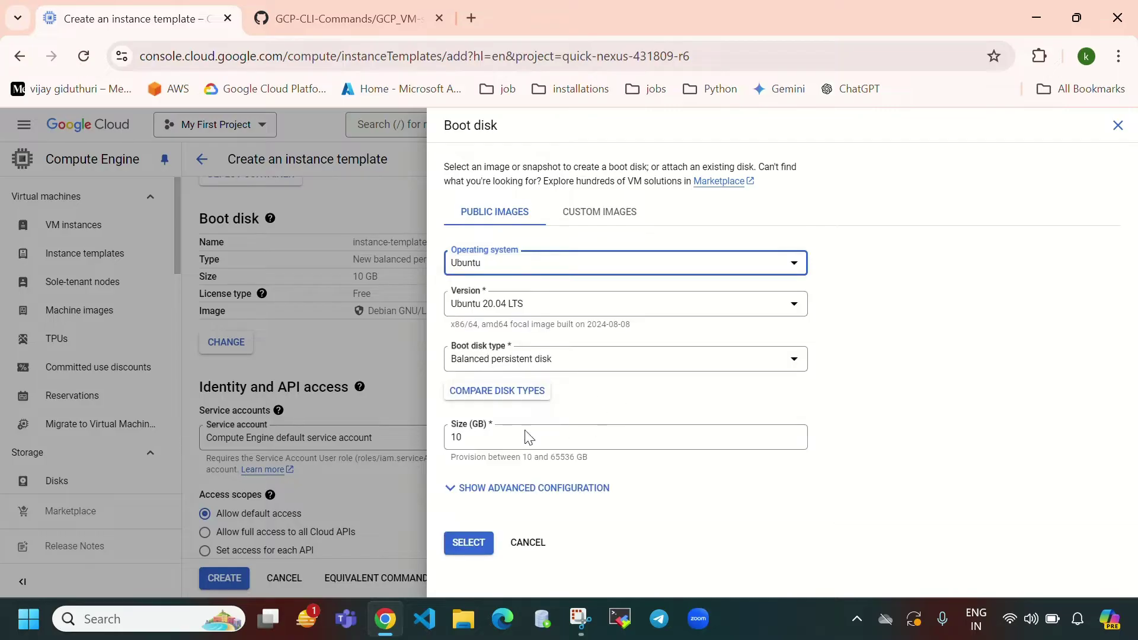
{"action": "left_click_drag", "start_coordinate": [520, 438], "coordinate": [450, 437]}
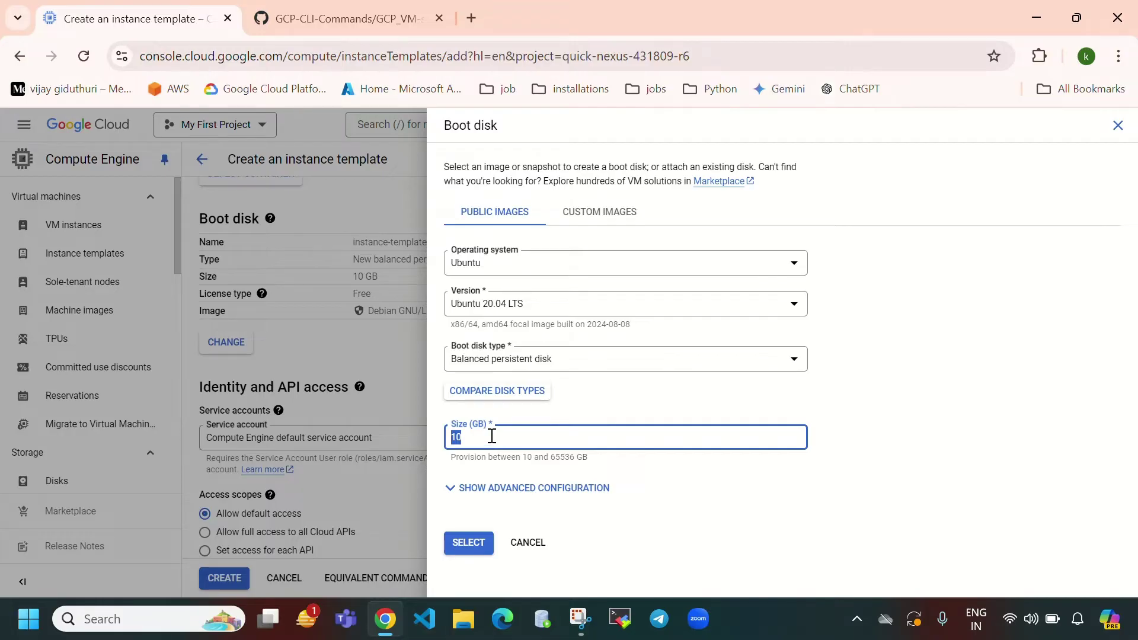
{"action": "left_click", "coordinate": [468, 543]}
Allow HTTP traffic in the instance template's firewall settings.
{"action": "scroll", "coordinate": [402, 427], "scroll_direction": "down", "scroll_amount": 4}
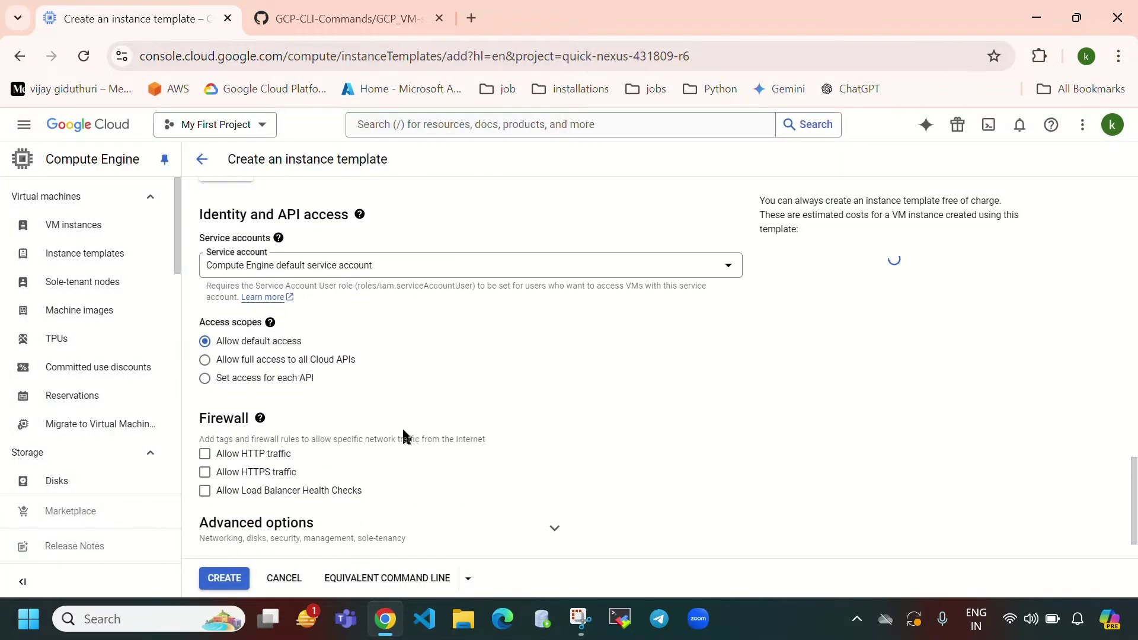
{"action": "mouse_move", "coordinate": [270, 398]}
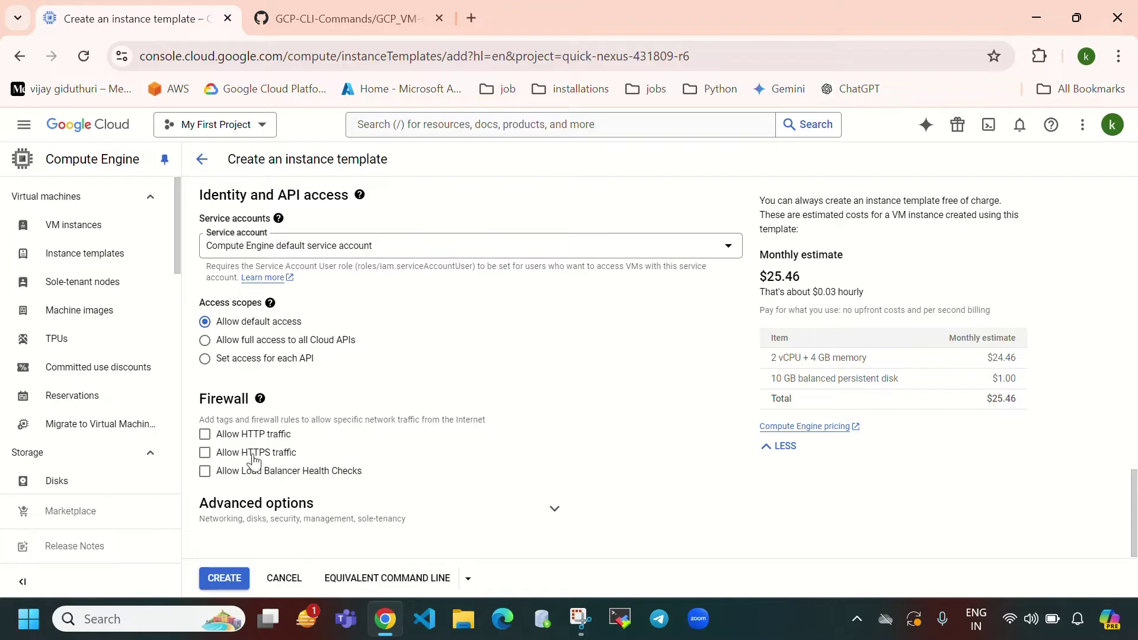
{"action": "left_click", "coordinate": [205, 435]}
In the template's advanced networking options, set the default network interface to network my-vpc and subnetwork subnet-a (us-central1).
{"action": "left_click", "coordinate": [555, 509]}
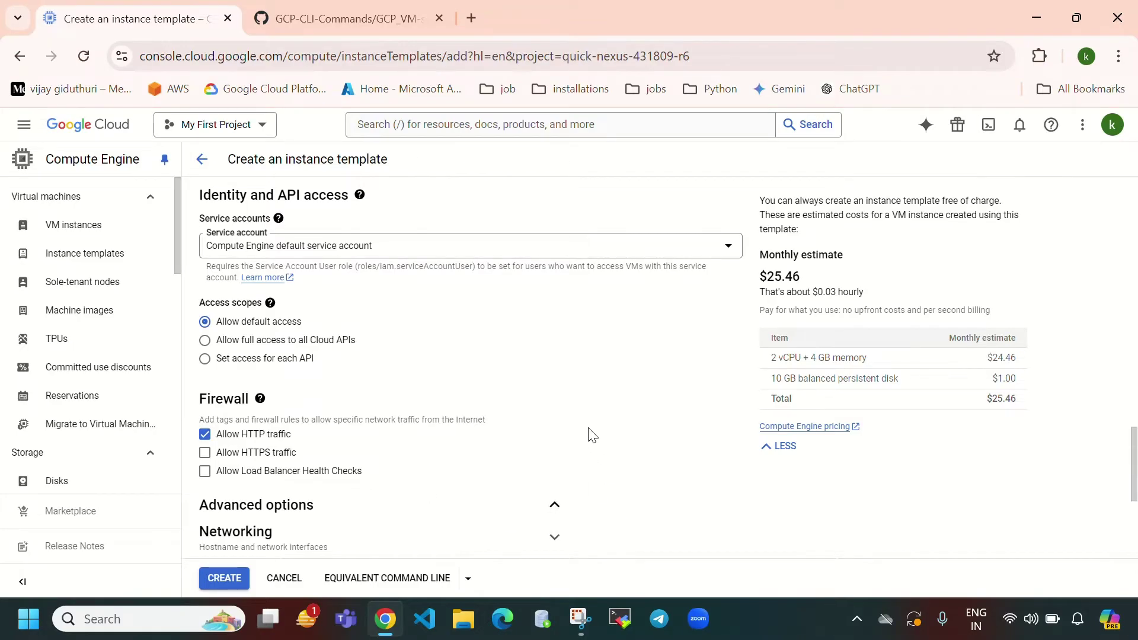
{"action": "scroll", "coordinate": [593, 436], "scroll_direction": "down", "scroll_amount": 3}
{"action": "left_click", "coordinate": [553, 363]}
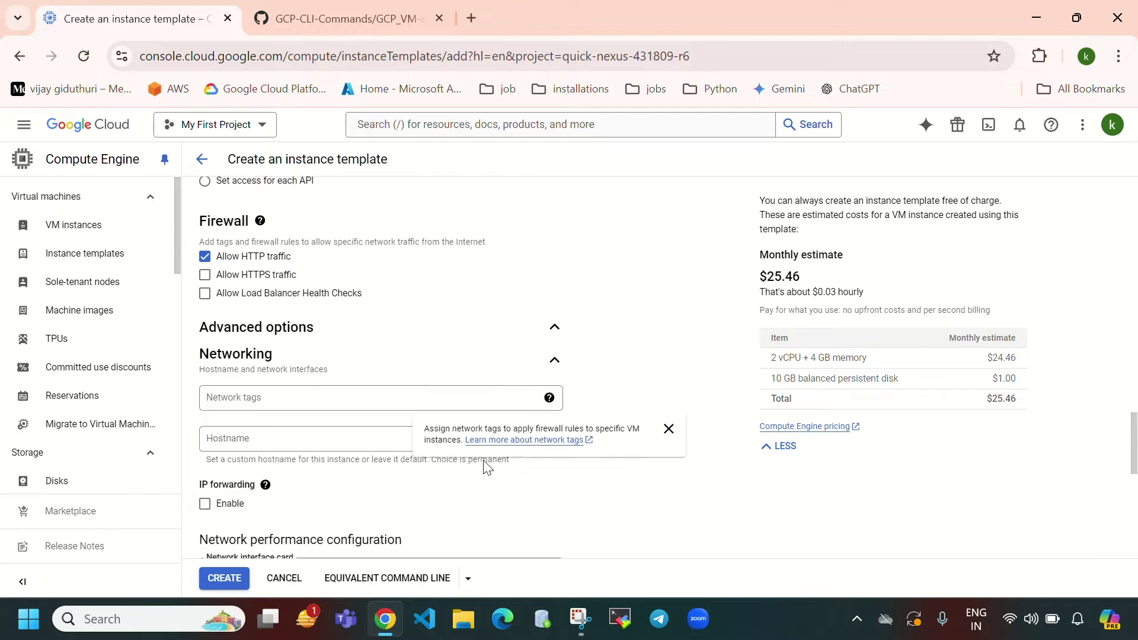
{"action": "scroll", "coordinate": [373, 422], "scroll_direction": "down", "scroll_amount": 3}
{"action": "scroll", "coordinate": [373, 422], "scroll_direction": "down", "scroll_amount": 3}
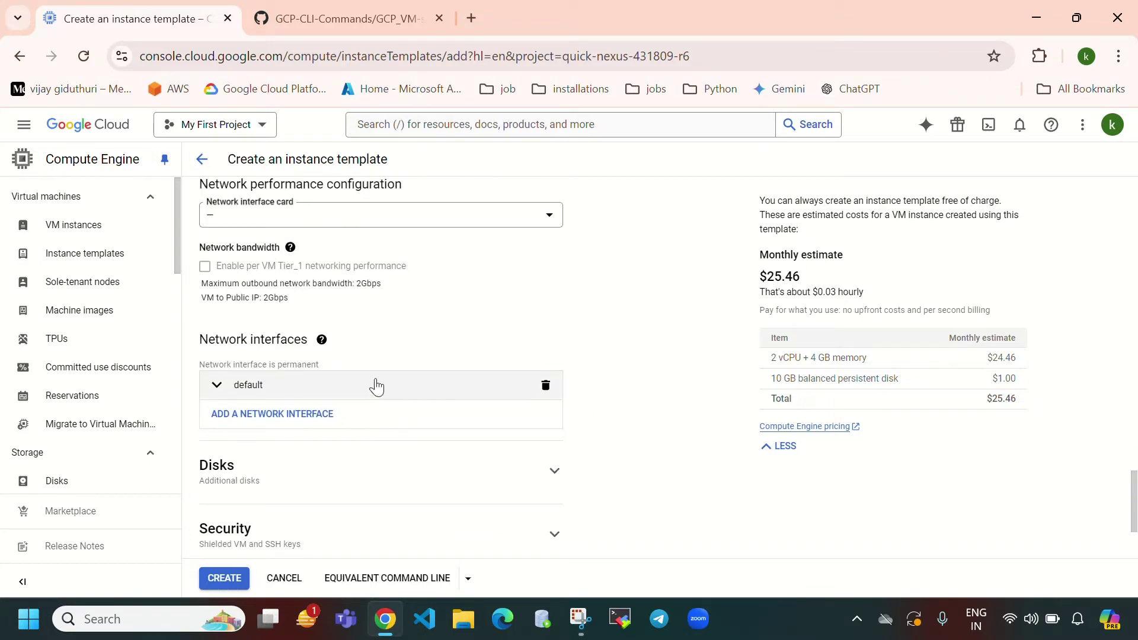
{"action": "left_click", "coordinate": [379, 386]}
{"action": "left_click", "coordinate": [386, 440]}
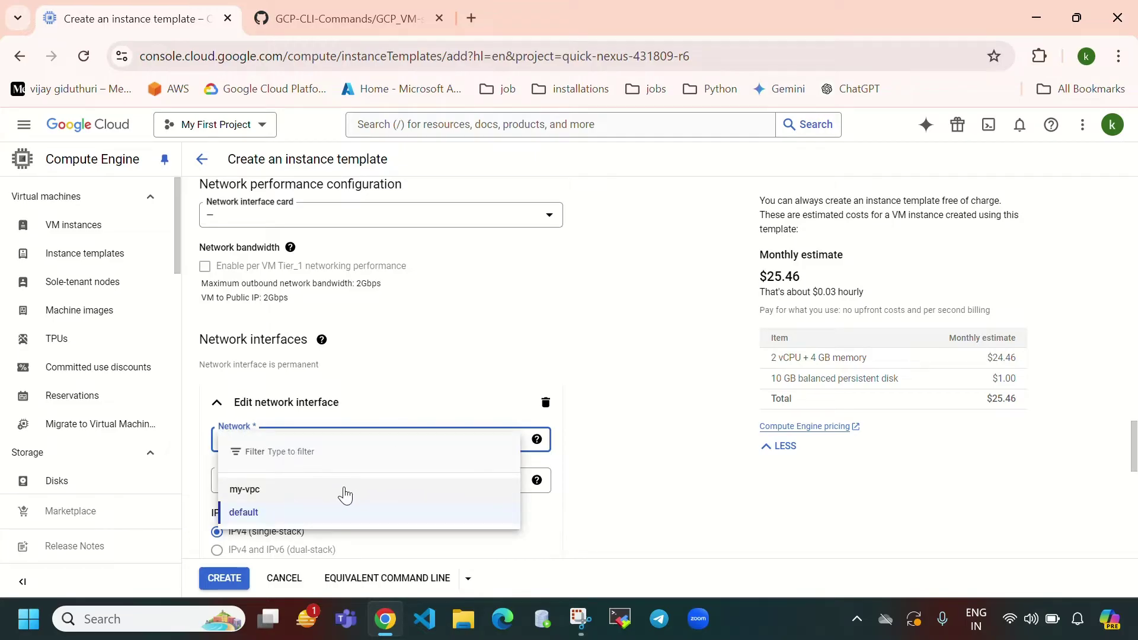
{"action": "left_click", "coordinate": [346, 494]}
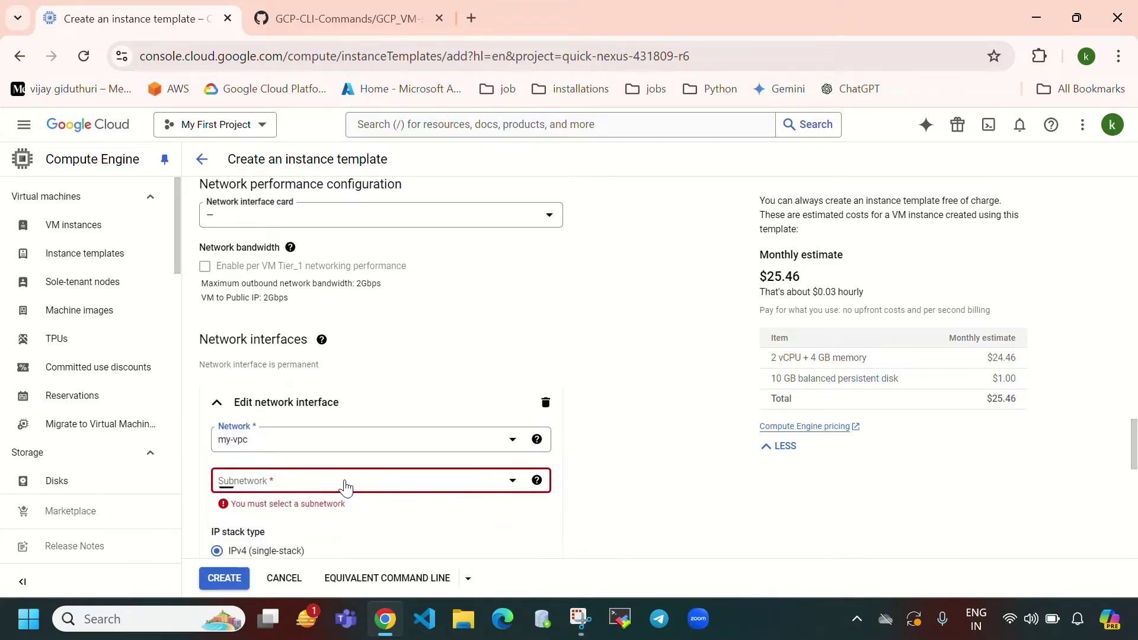
{"action": "left_click", "coordinate": [355, 491]}
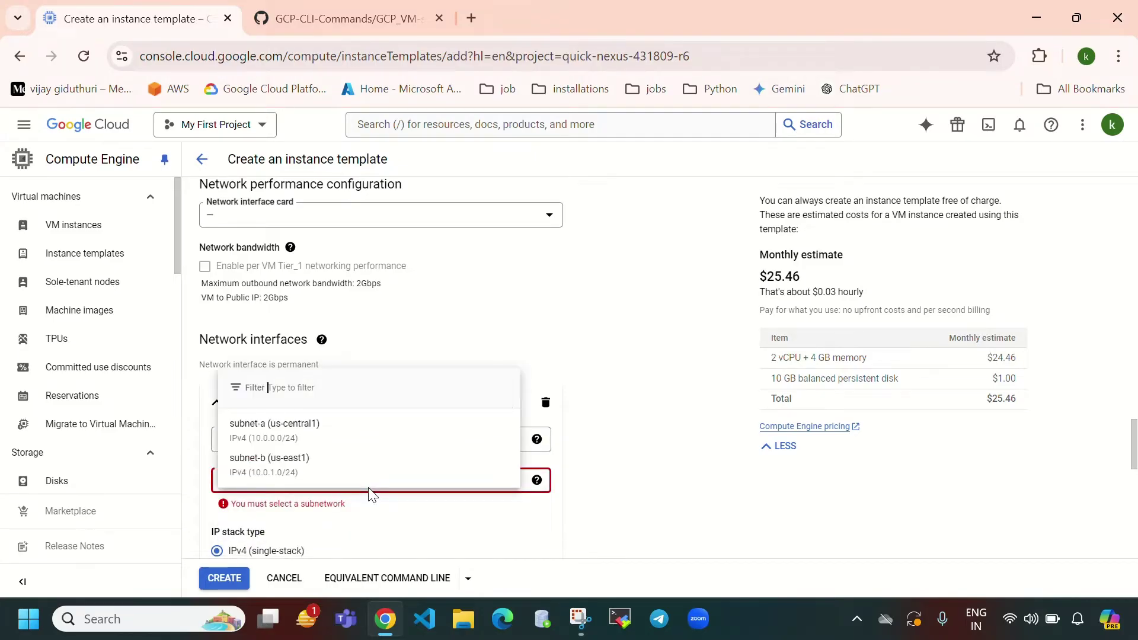
{"action": "left_click", "coordinate": [371, 437]}
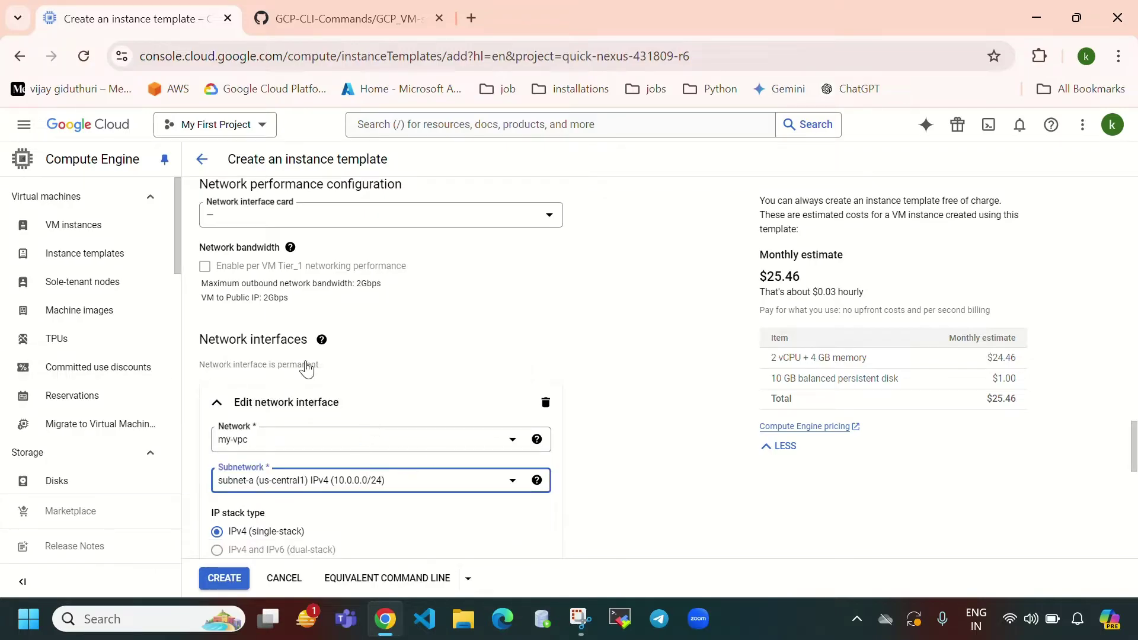
Open VPC Network in a separate browser tab, review the subnets of my-vpc, and return to the instance template form.
{"action": "left_click", "coordinate": [24, 124]}
{"action": "scroll", "coordinate": [98, 386], "scroll_direction": "down", "scroll_amount": 1}
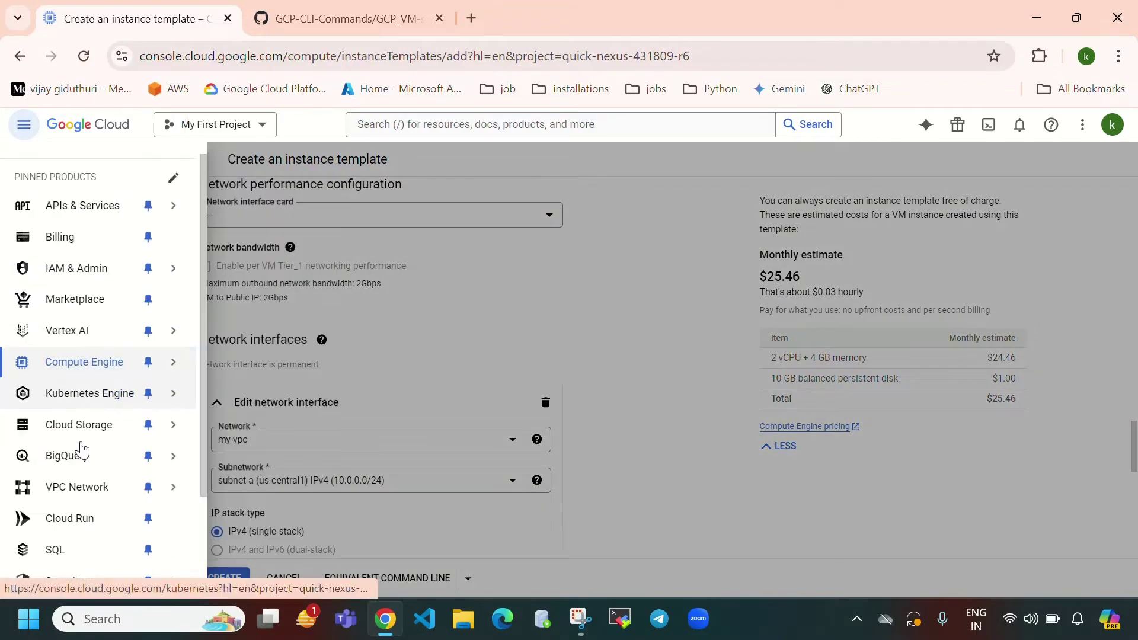
{"action": "scroll", "coordinate": [84, 454], "scroll_direction": "up", "scroll_amount": 1}
{"action": "scroll", "coordinate": [82, 459], "scroll_direction": "down", "scroll_amount": 2}
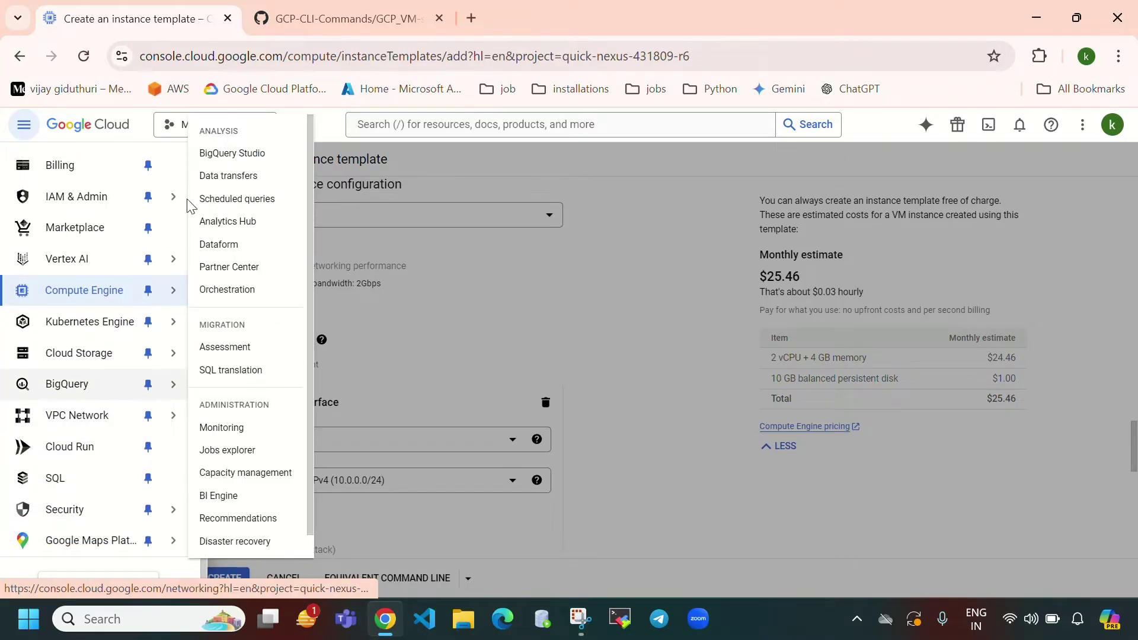
{"action": "right_click", "coordinate": [71, 416]}
{"action": "left_click", "coordinate": [120, 231]}
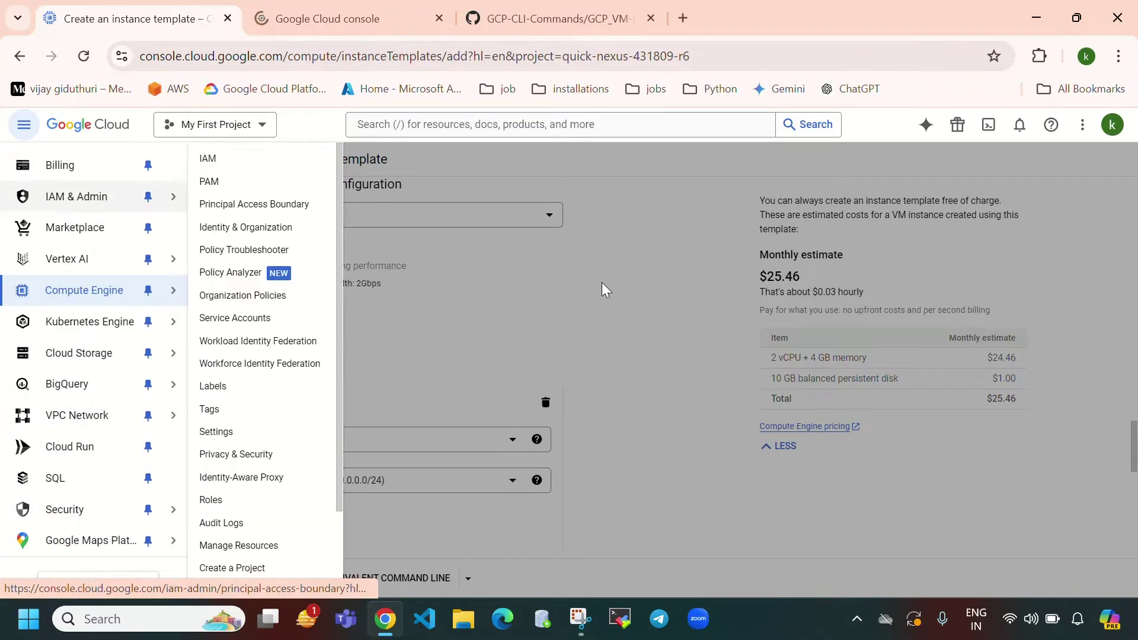
{"action": "left_click", "coordinate": [465, 163]}
{"action": "left_click", "coordinate": [321, 19]}
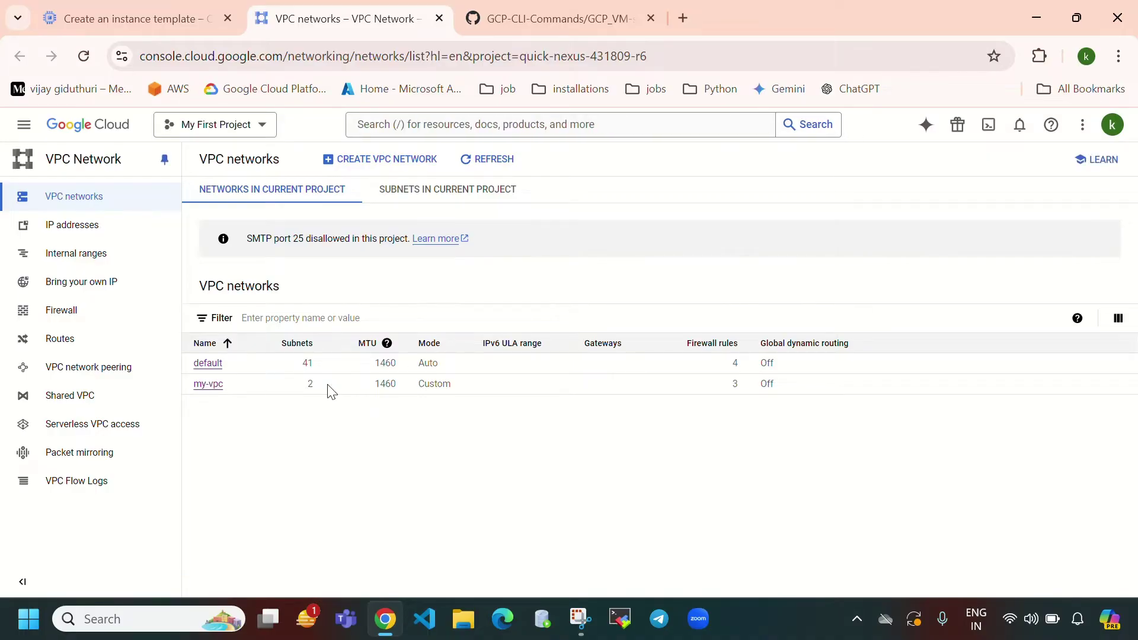
{"action": "left_click", "coordinate": [216, 386]}
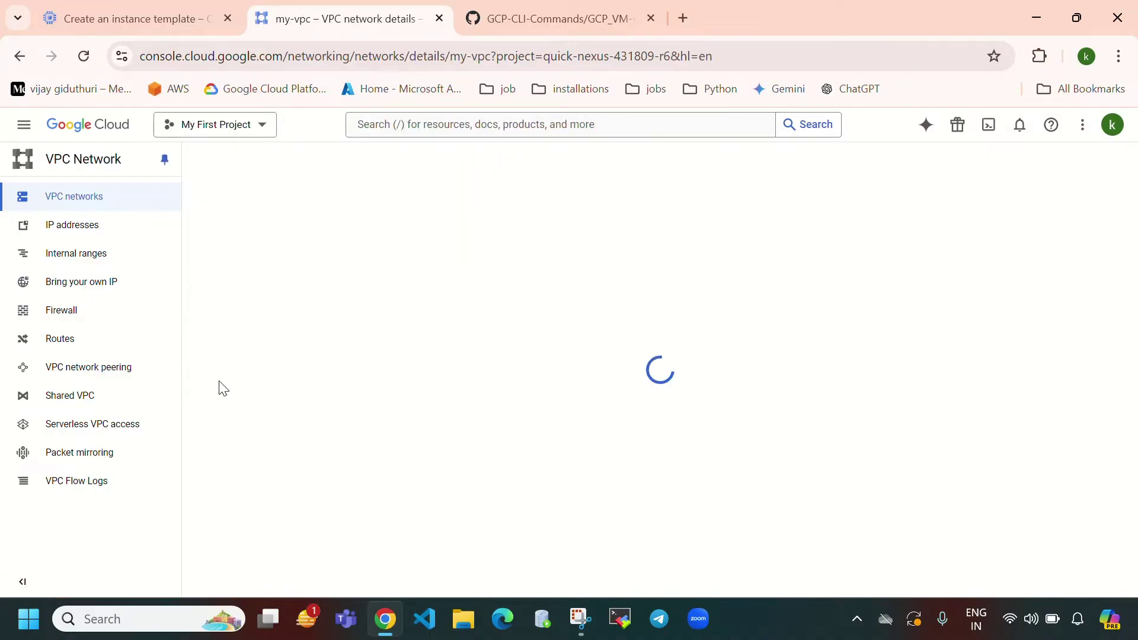
{"action": "left_click", "coordinate": [341, 231]}
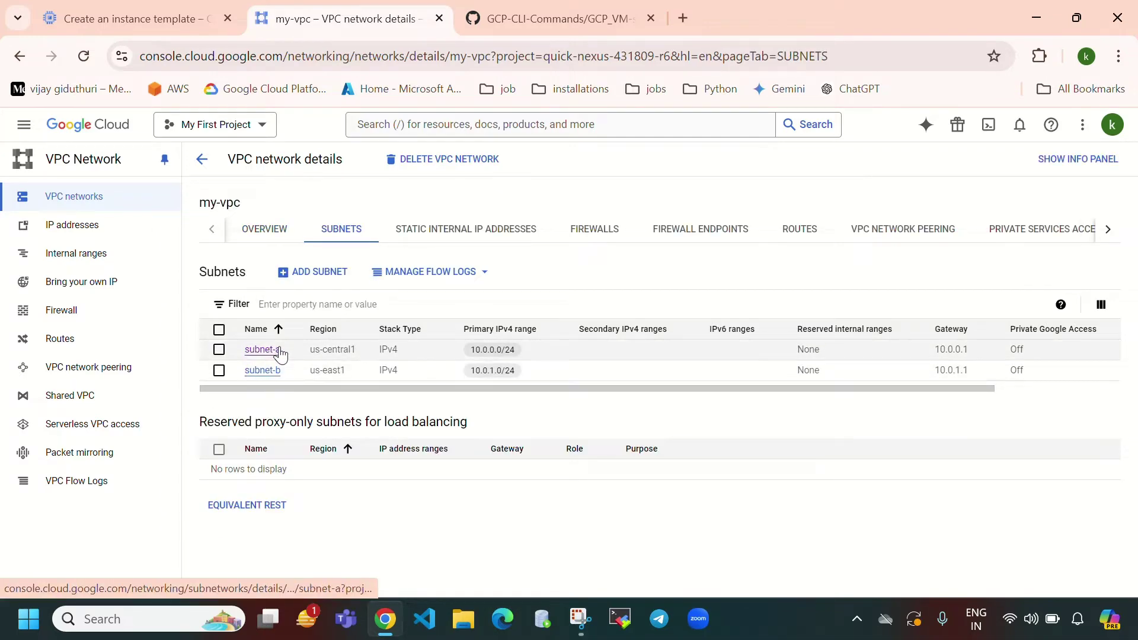
{"action": "left_click", "coordinate": [150, 24]}
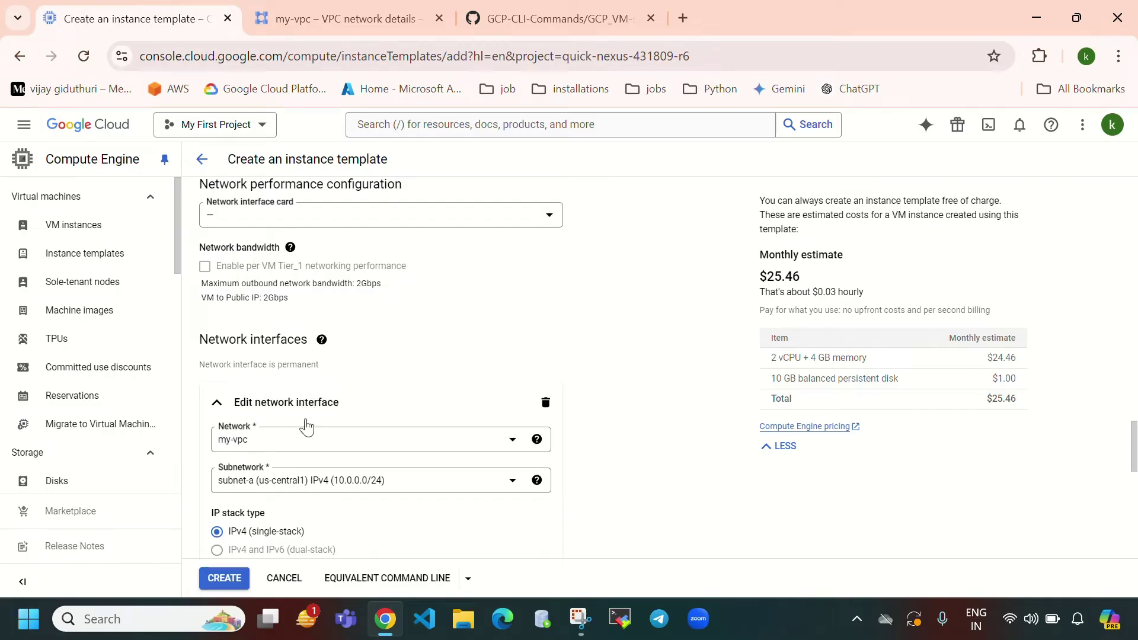
Expand the template's Management settings and open the Automation startup script for editing.
{"action": "scroll", "coordinate": [343, 434], "scroll_direction": "down", "scroll_amount": 2}
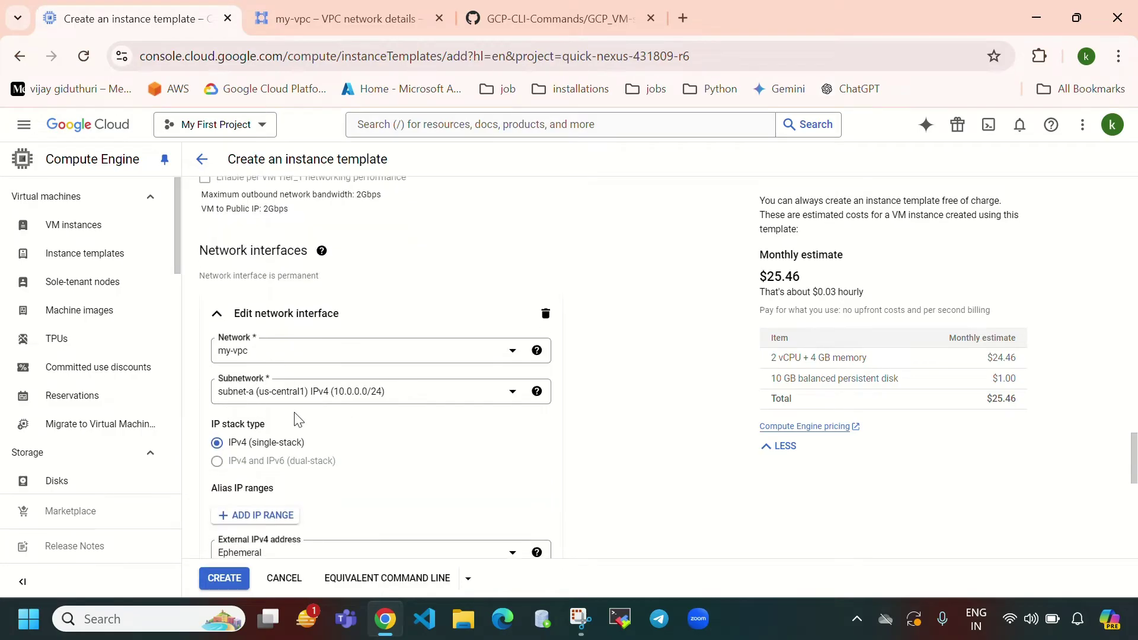
{"action": "scroll", "coordinate": [298, 420], "scroll_direction": "down", "scroll_amount": 8}
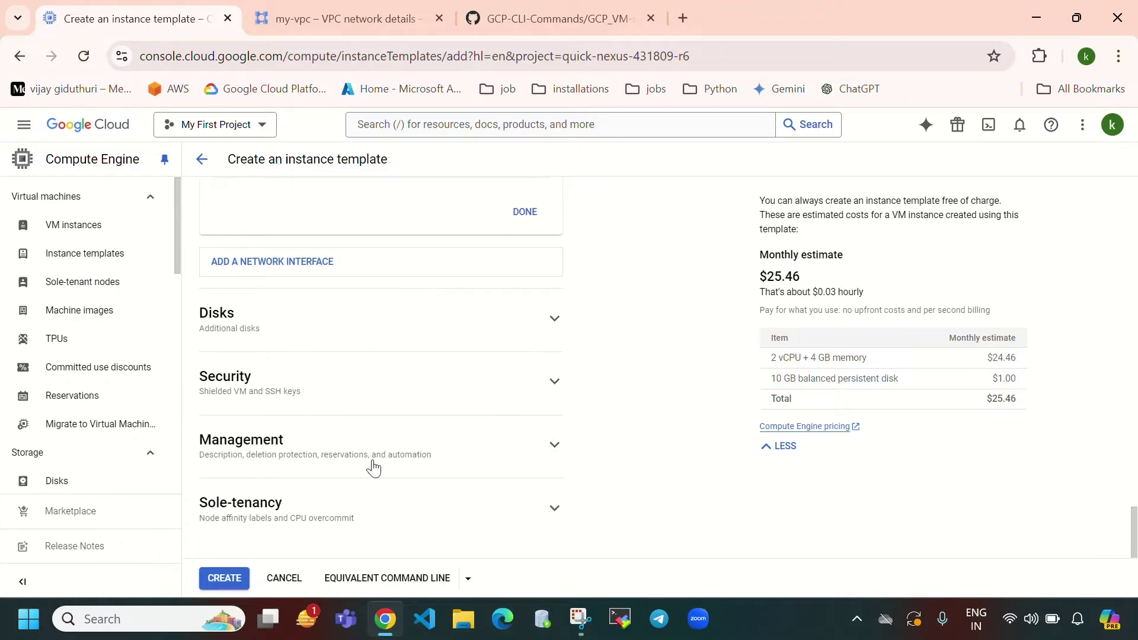
{"action": "left_click", "coordinate": [556, 448]}
{"action": "scroll", "coordinate": [368, 391], "scroll_direction": "down", "scroll_amount": 5}
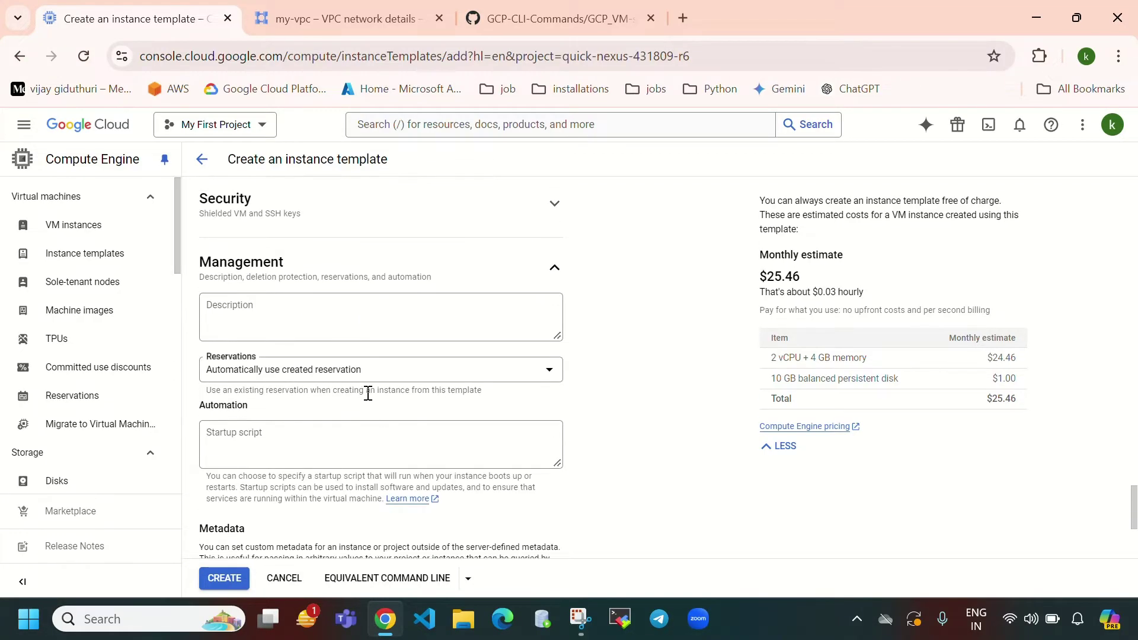
{"action": "left_click", "coordinate": [279, 357]}
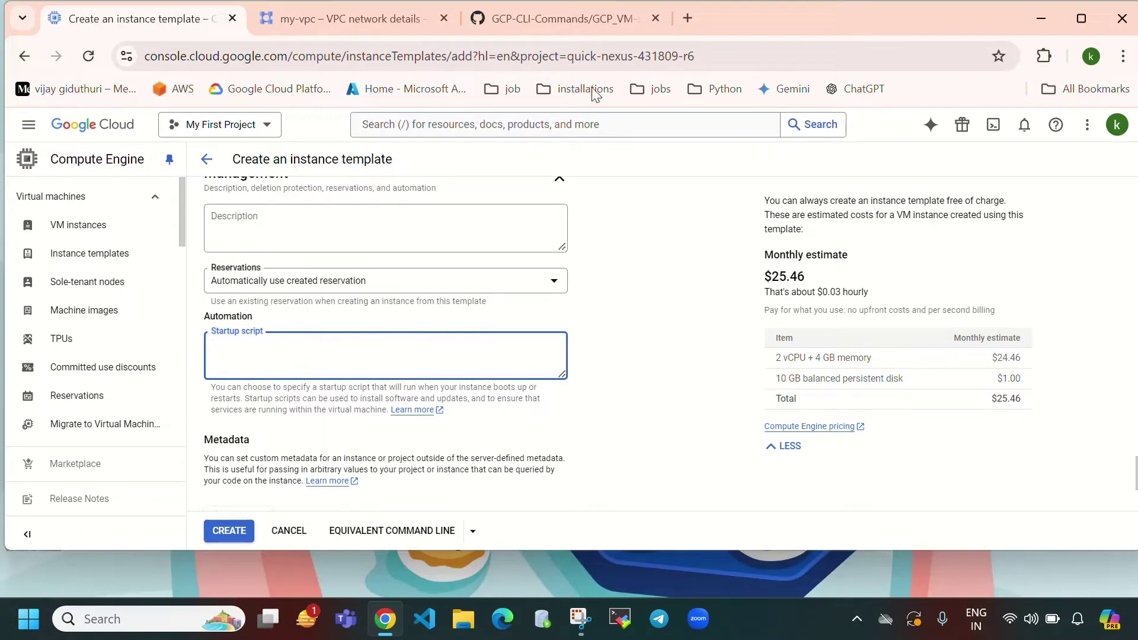
Close the browser tab with the my-vpc network details and maximize the browser window.
{"action": "left_click", "coordinate": [379, 30]}
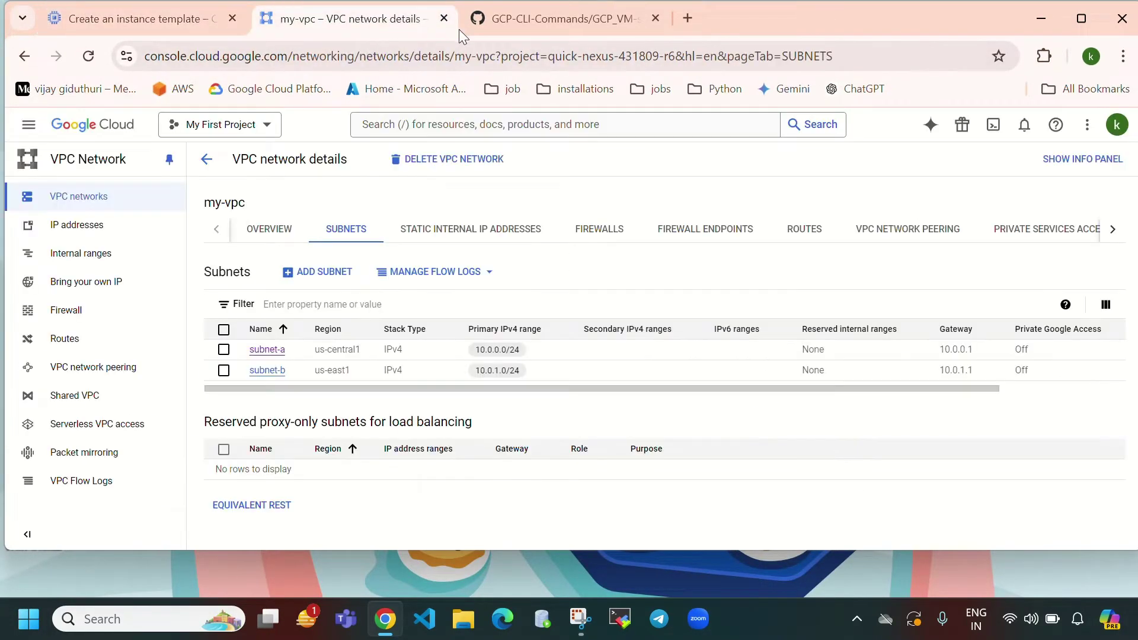
{"action": "left_click", "coordinate": [443, 19]}
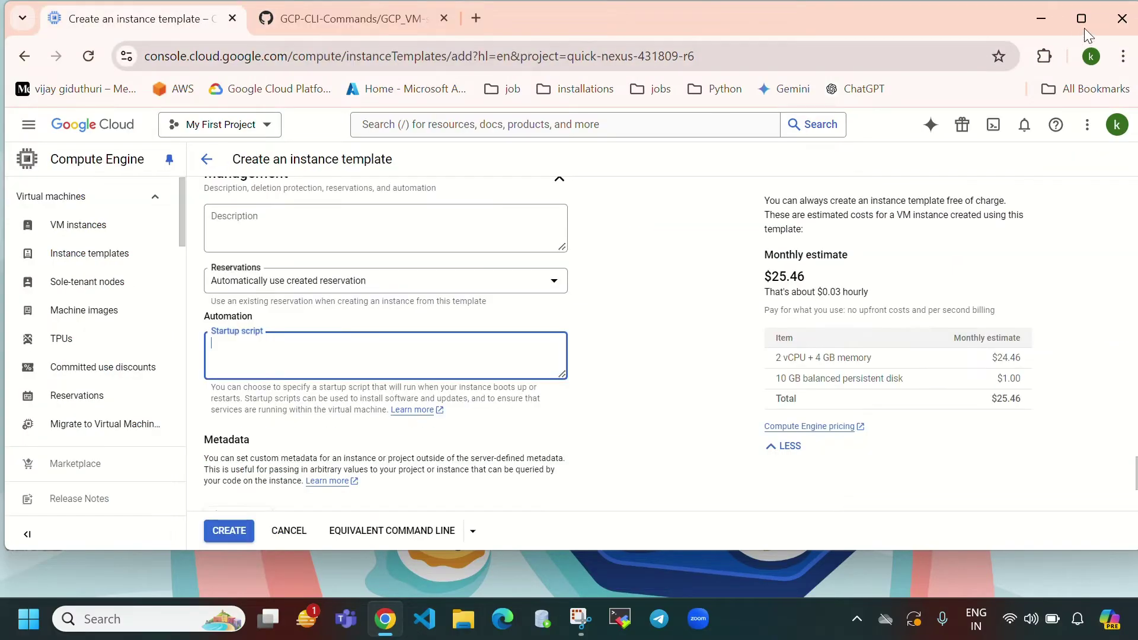
{"action": "left_click", "coordinate": [1083, 23]}
Copy the full GCP_VM-startup-script code from the GitHub repository and paste it as the template's startup script.
{"action": "left_click", "coordinate": [394, 24]}
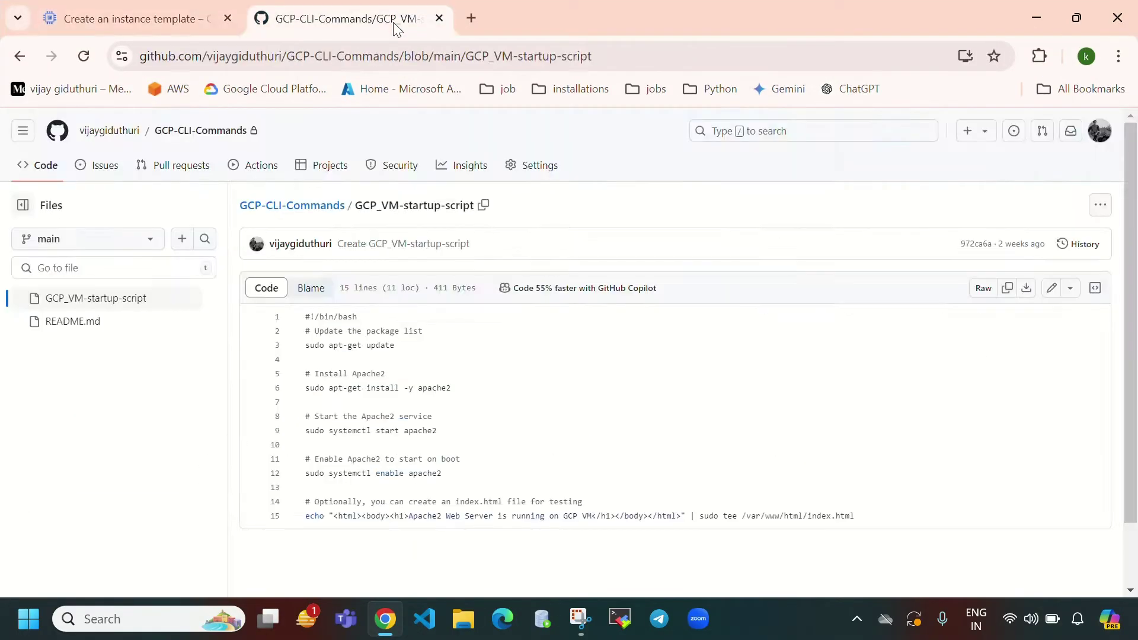
{"action": "left_click_drag", "start_coordinate": [303, 319], "coordinate": [893, 534]}
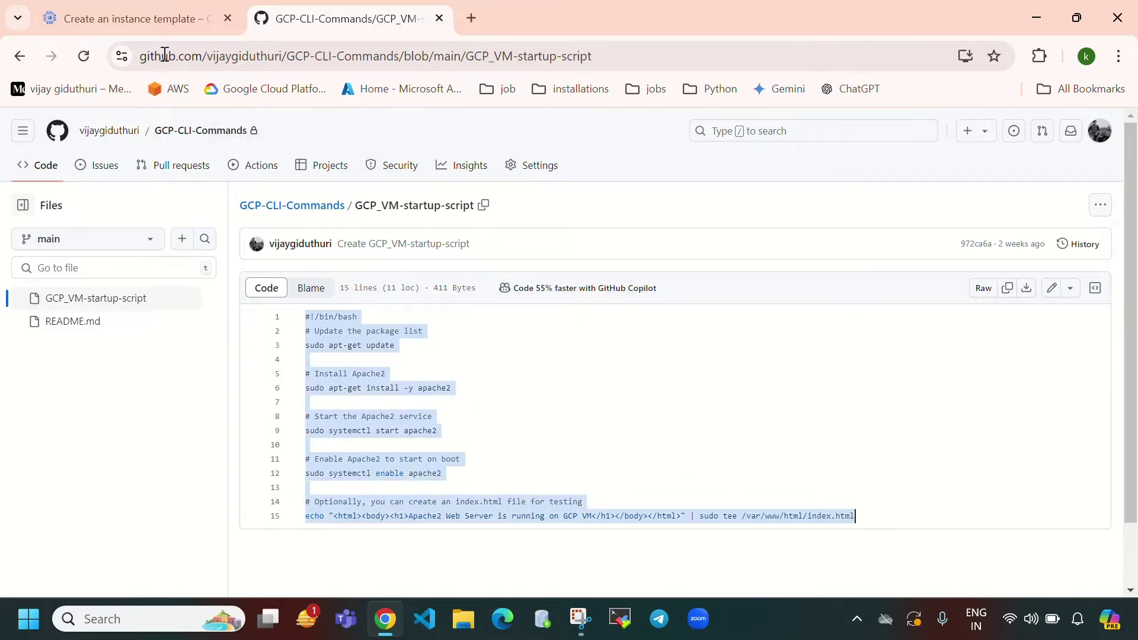
{"action": "left_click", "coordinate": [134, 9]}
{"action": "left_click", "coordinate": [304, 371]}
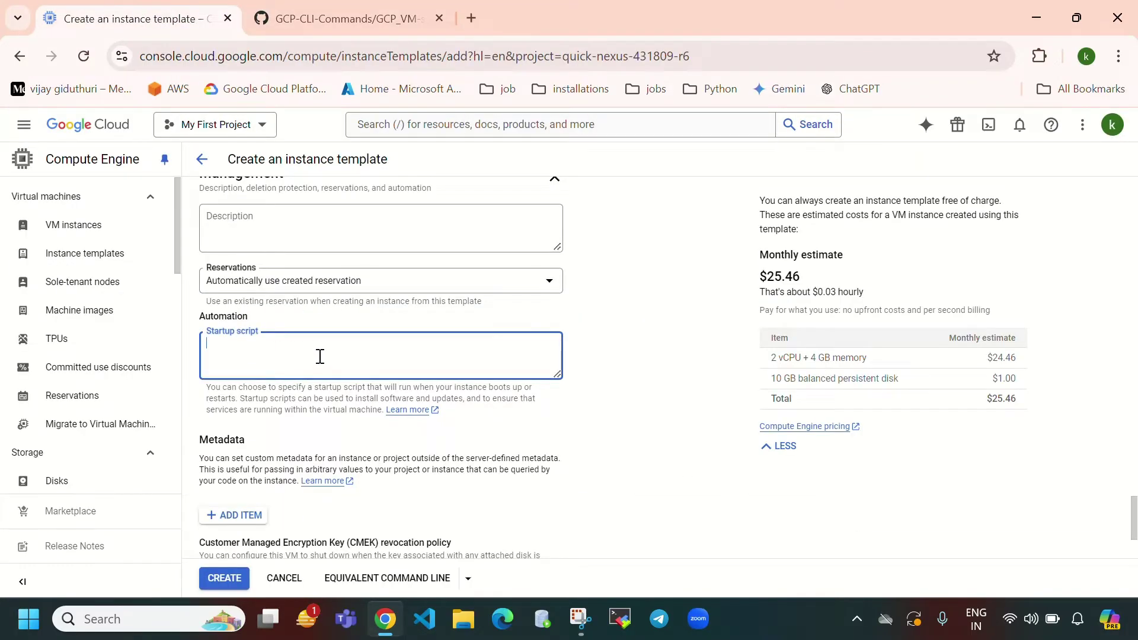
{"action": "key", "text": "ctrl+v"}
{"action": "scroll", "coordinate": [369, 355], "scroll_direction": "down", "scroll_amount": 3}
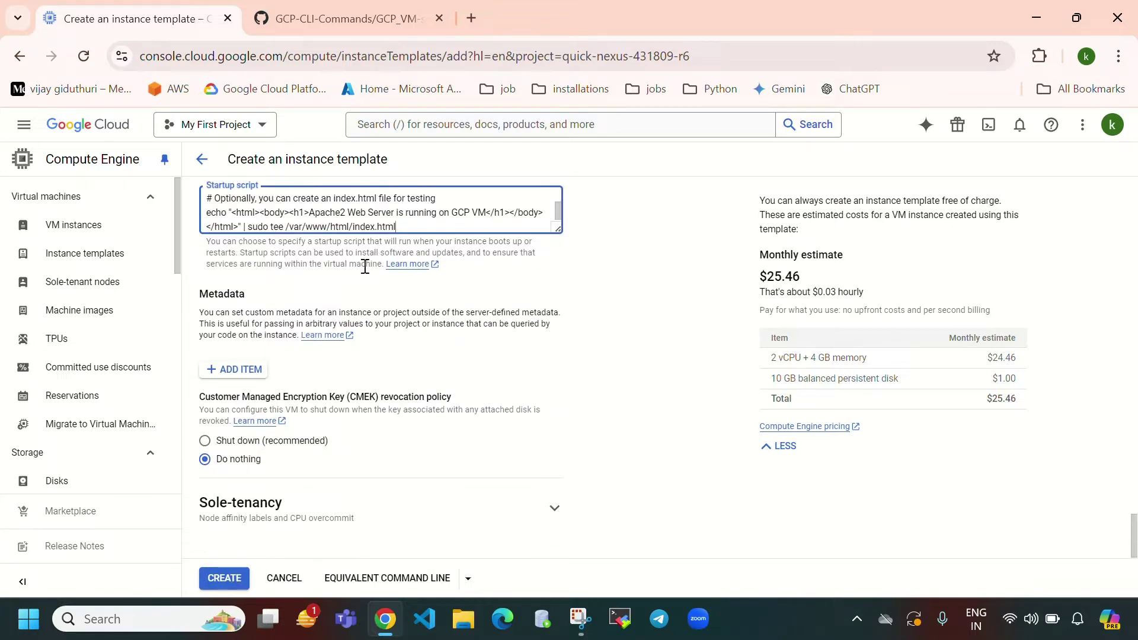
Review the GitHub startup script's commands for updating packages, installing, starting and enabling Apache2, and writing the index.html test page.
{"action": "left_click", "coordinate": [303, 22]}
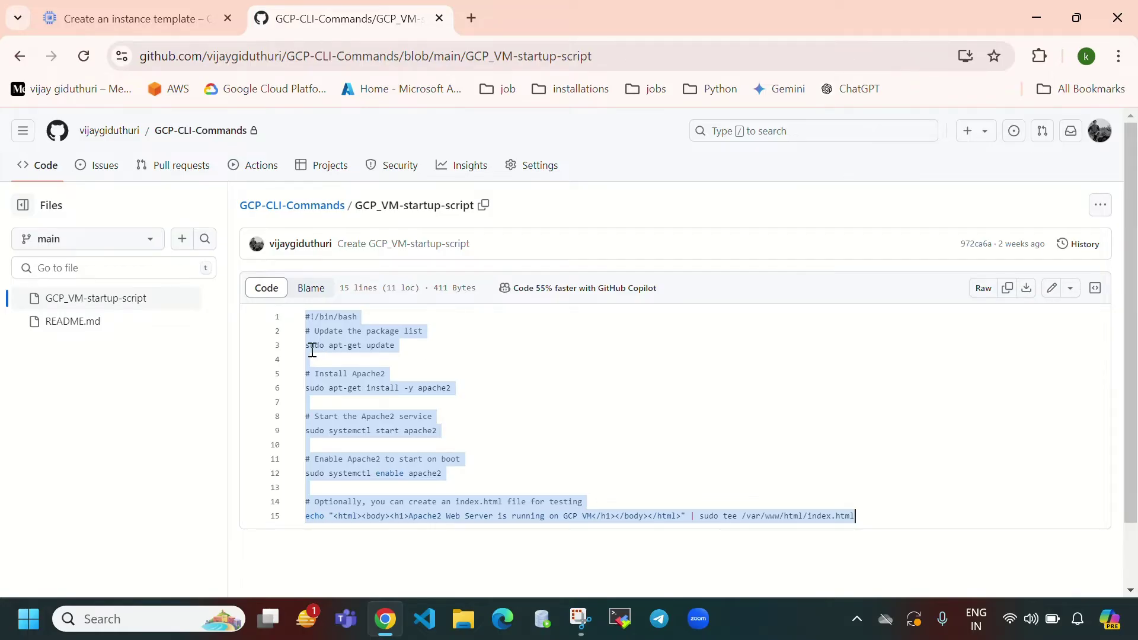
{"action": "left_click_drag", "start_coordinate": [306, 346], "coordinate": [408, 351]}
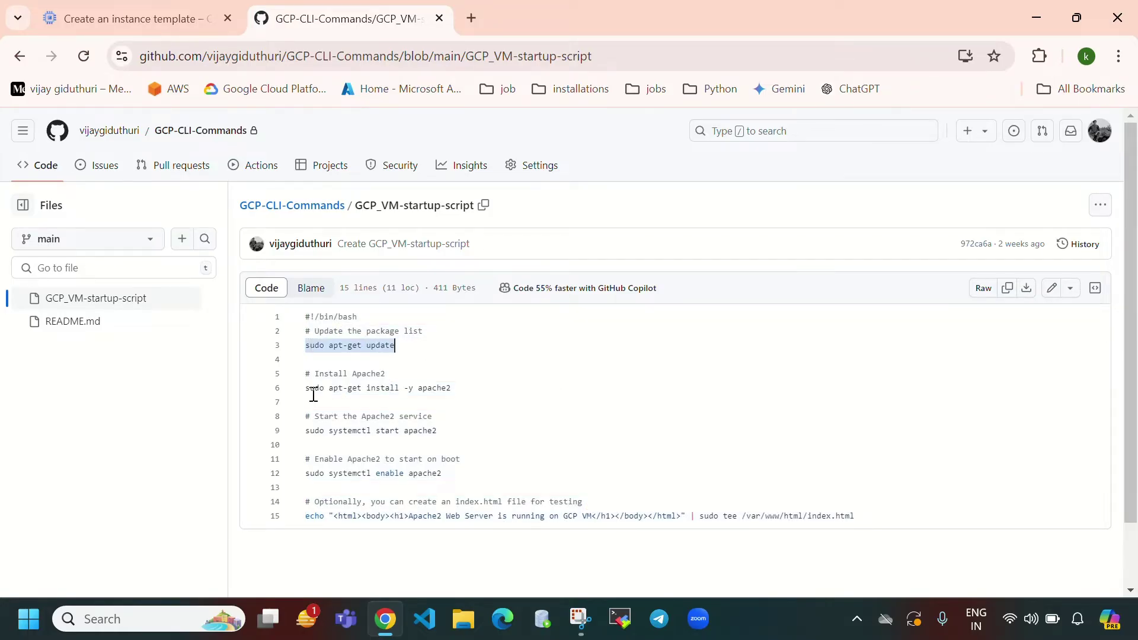
{"action": "left_click_drag", "start_coordinate": [304, 388], "coordinate": [467, 388]}
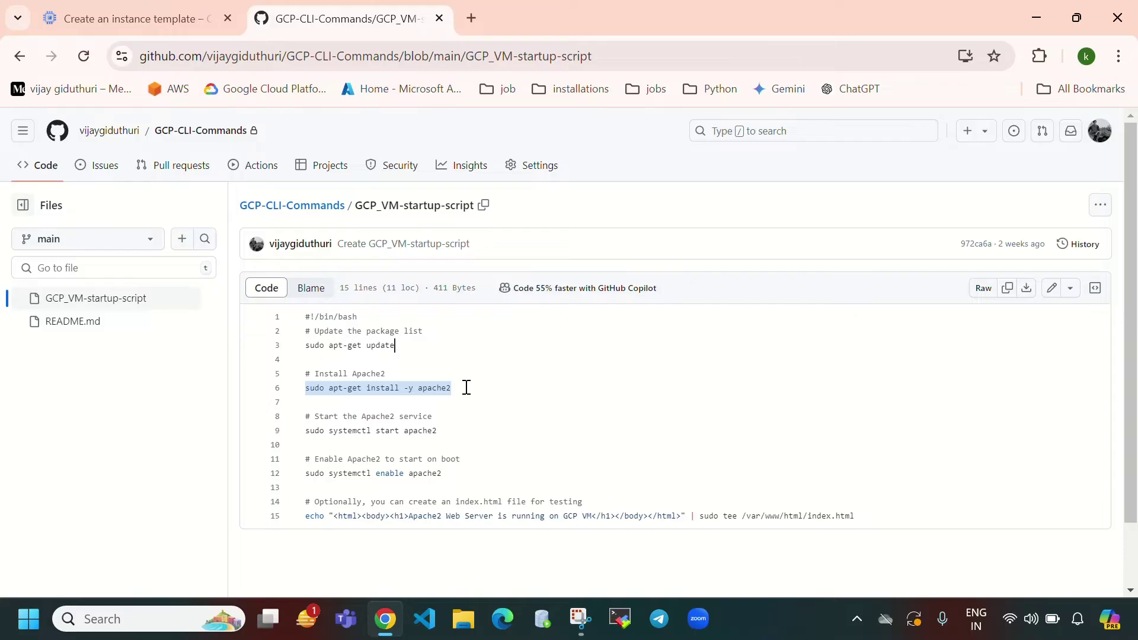
{"action": "left_click_drag", "start_coordinate": [465, 432], "coordinate": [301, 433]}
{"action": "left_click_drag", "start_coordinate": [451, 477], "coordinate": [305, 477]}
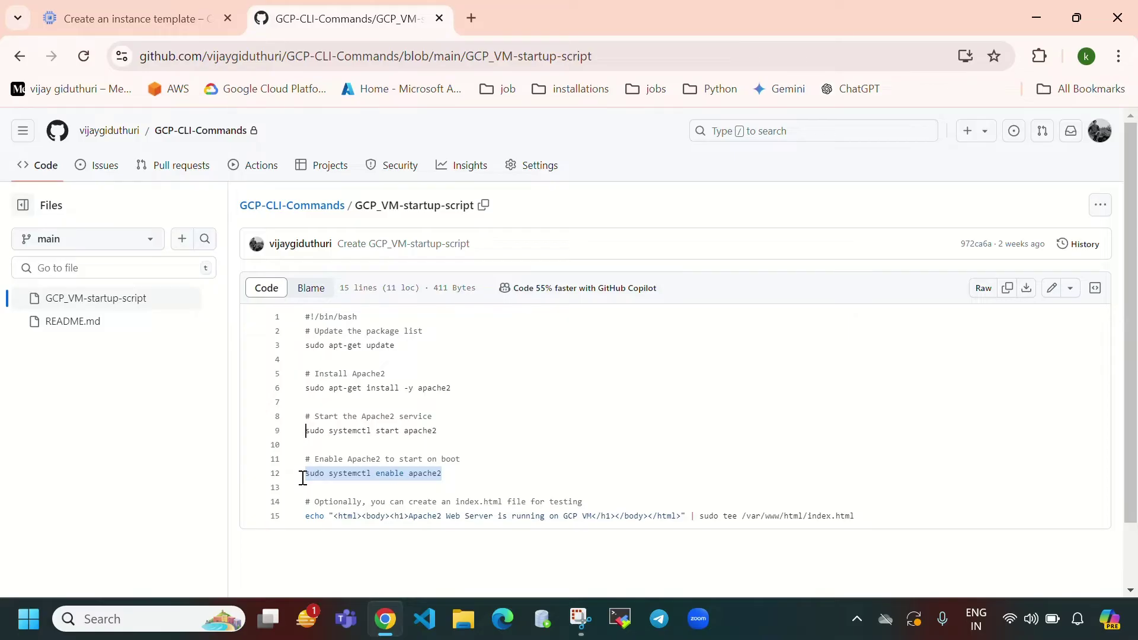
{"action": "left_click", "coordinate": [410, 520]}
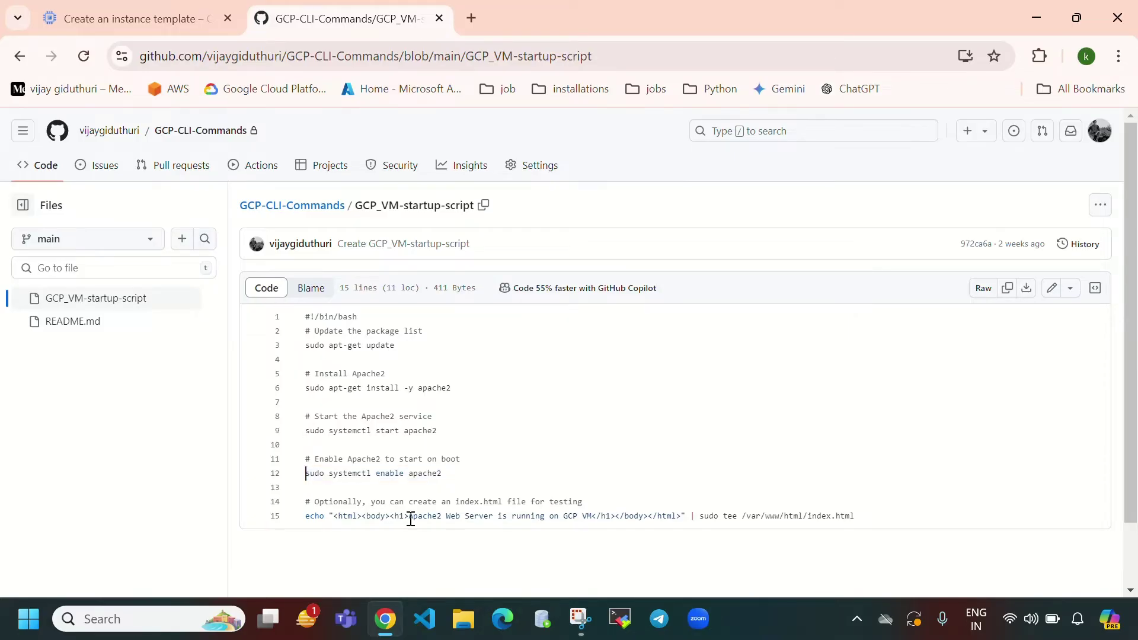
{"action": "left_click_drag", "start_coordinate": [410, 520], "coordinate": [591, 518]}
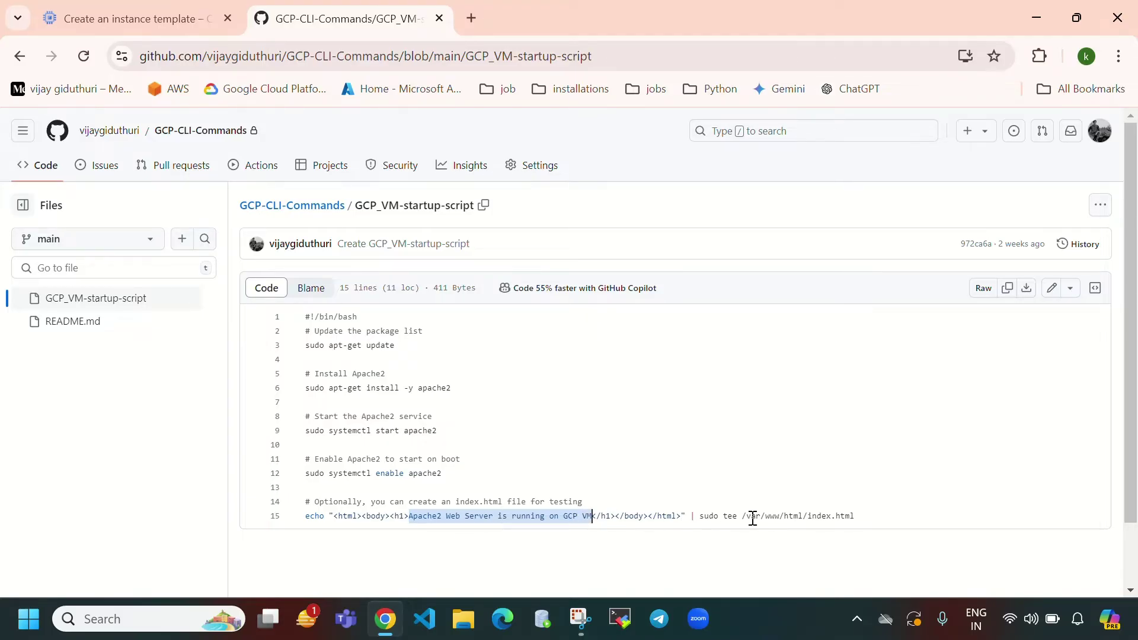
{"action": "left_click_drag", "start_coordinate": [748, 519], "coordinate": [853, 517]}
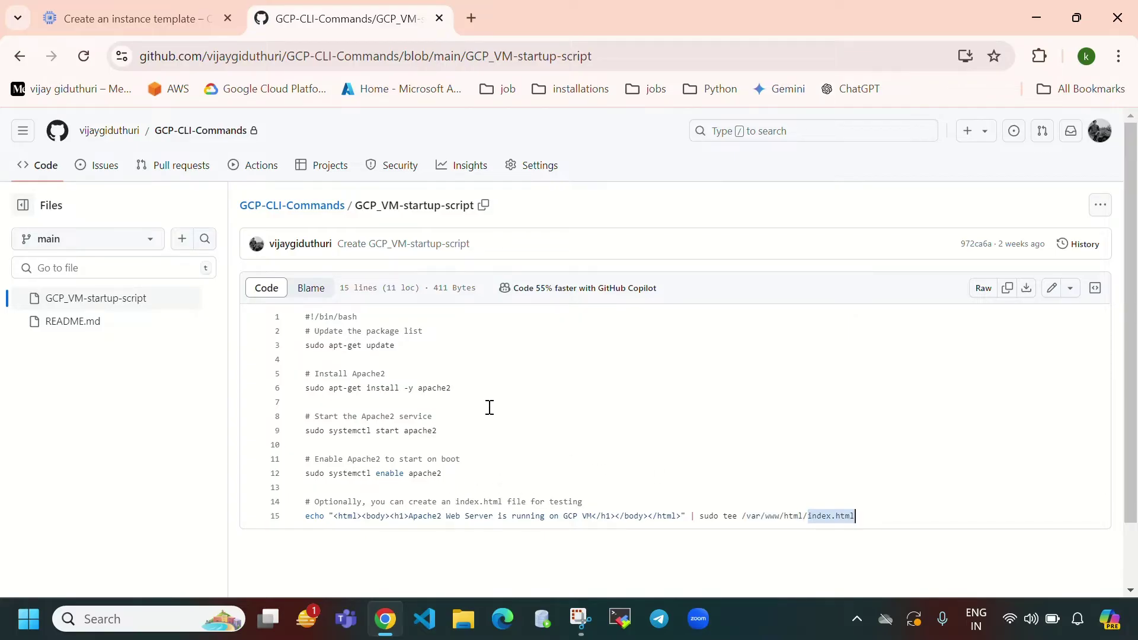
Return to the template form, create the instance template, and check the notifications for its creation status.
{"action": "left_click", "coordinate": [134, 26]}
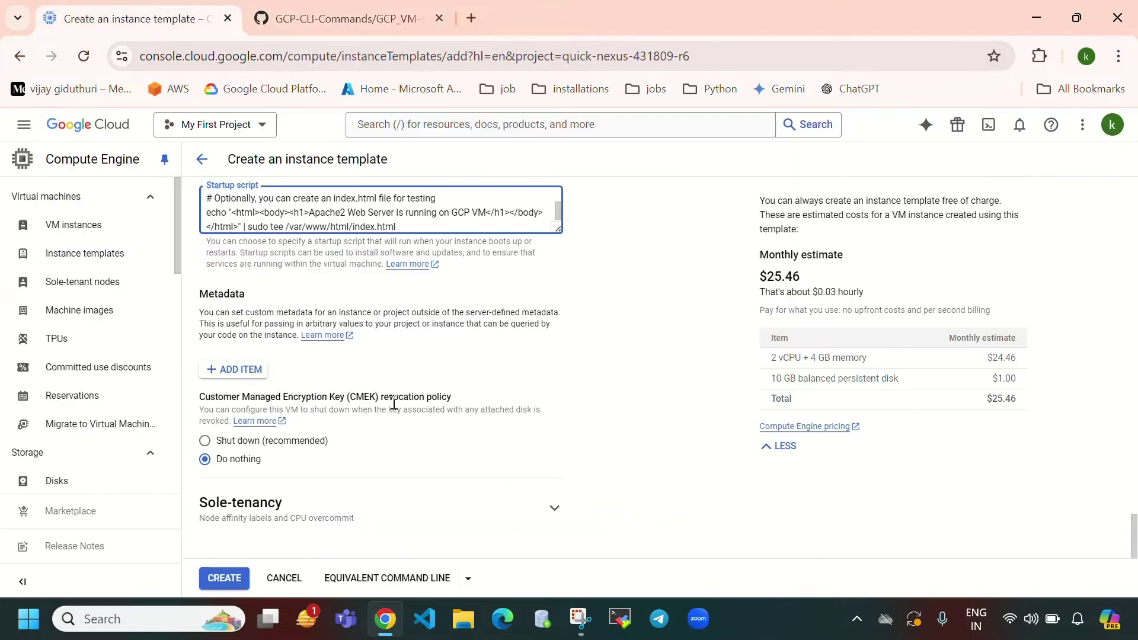
{"action": "left_click", "coordinate": [230, 582]}
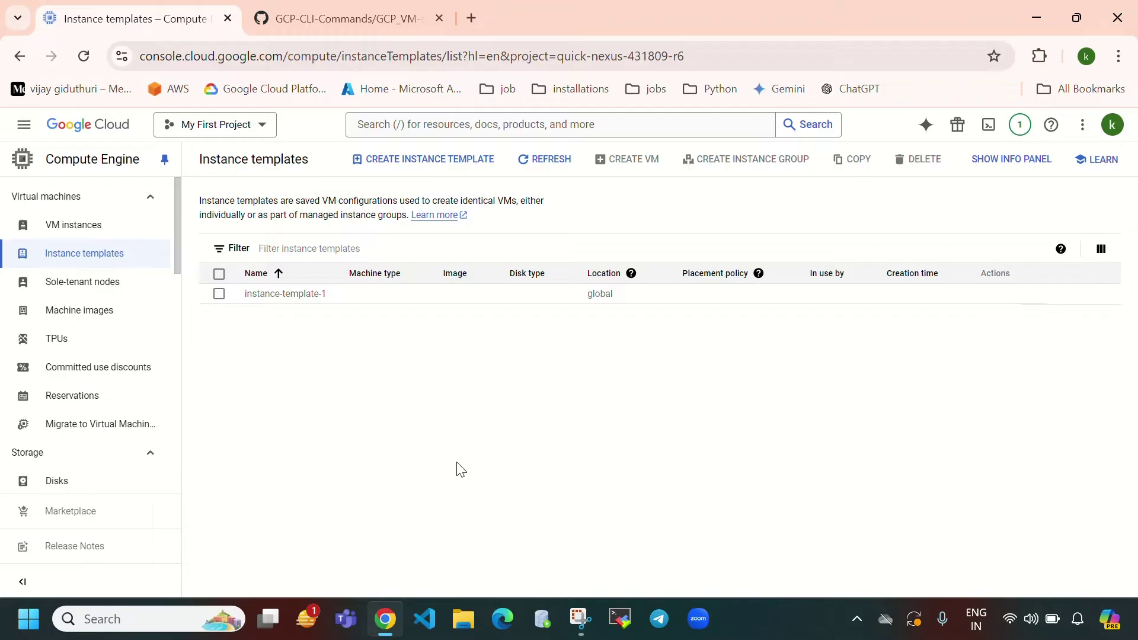
{"action": "left_click", "coordinate": [1020, 126]}
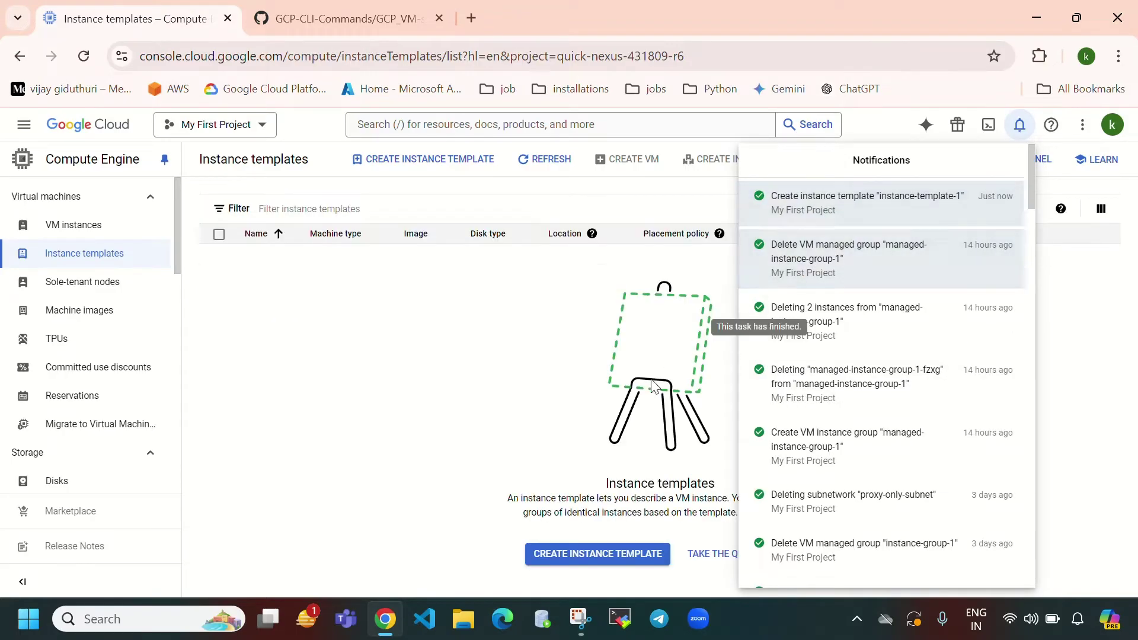
{"action": "left_click", "coordinate": [408, 349]}
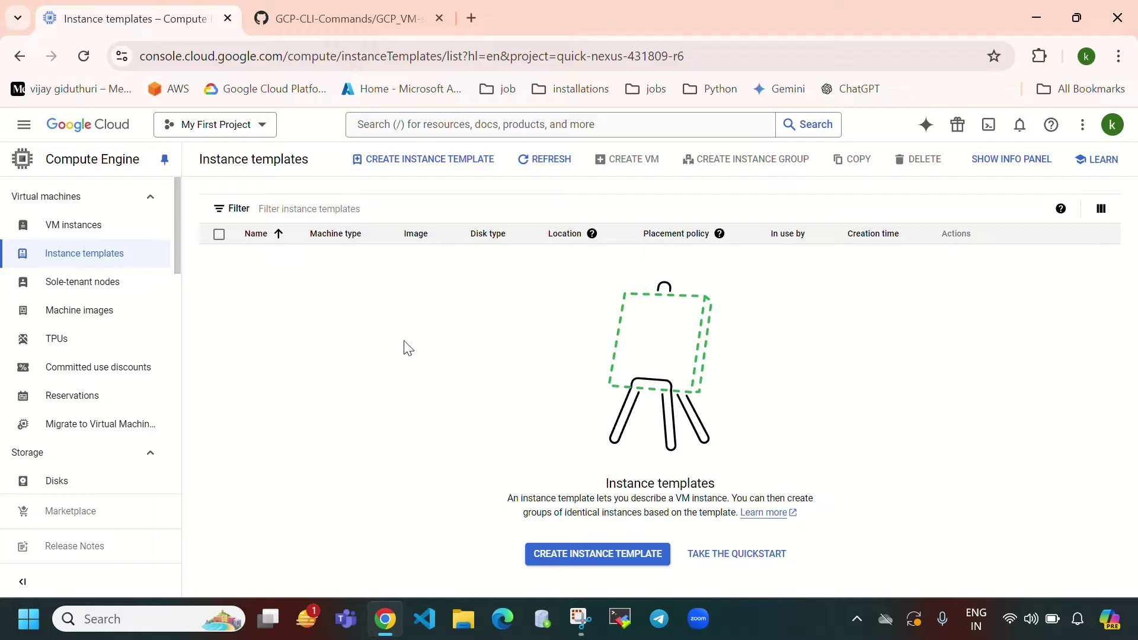
Refresh the instance templates list and start creating a new instance group from the Instance groups page.
{"action": "left_click", "coordinate": [552, 164]}
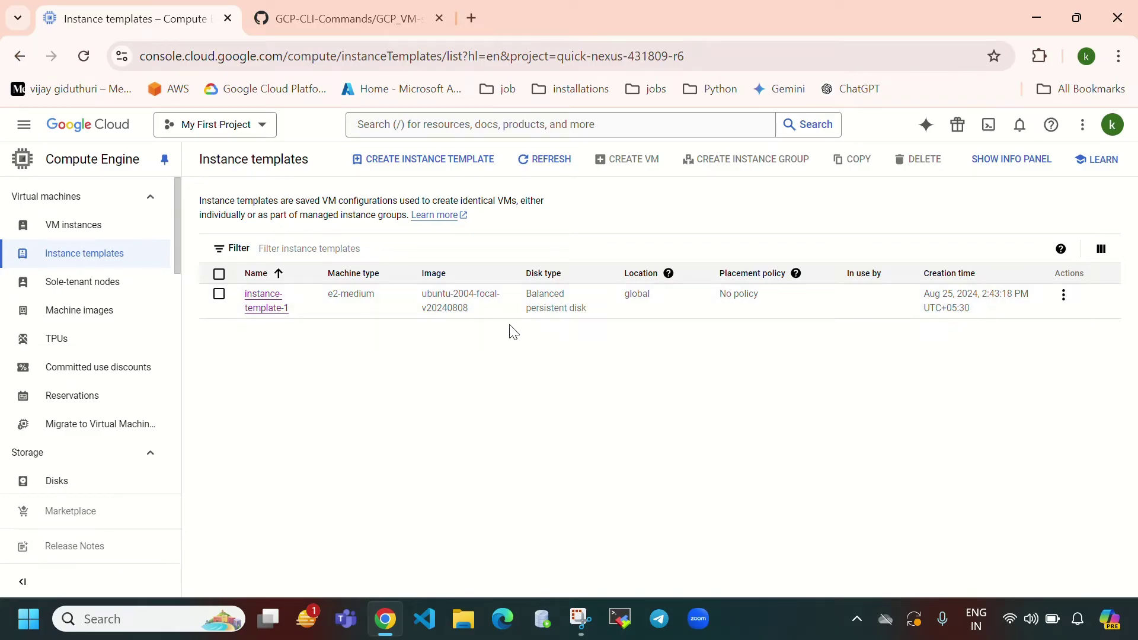
{"action": "scroll", "coordinate": [84, 391], "scroll_direction": "down", "scroll_amount": 5}
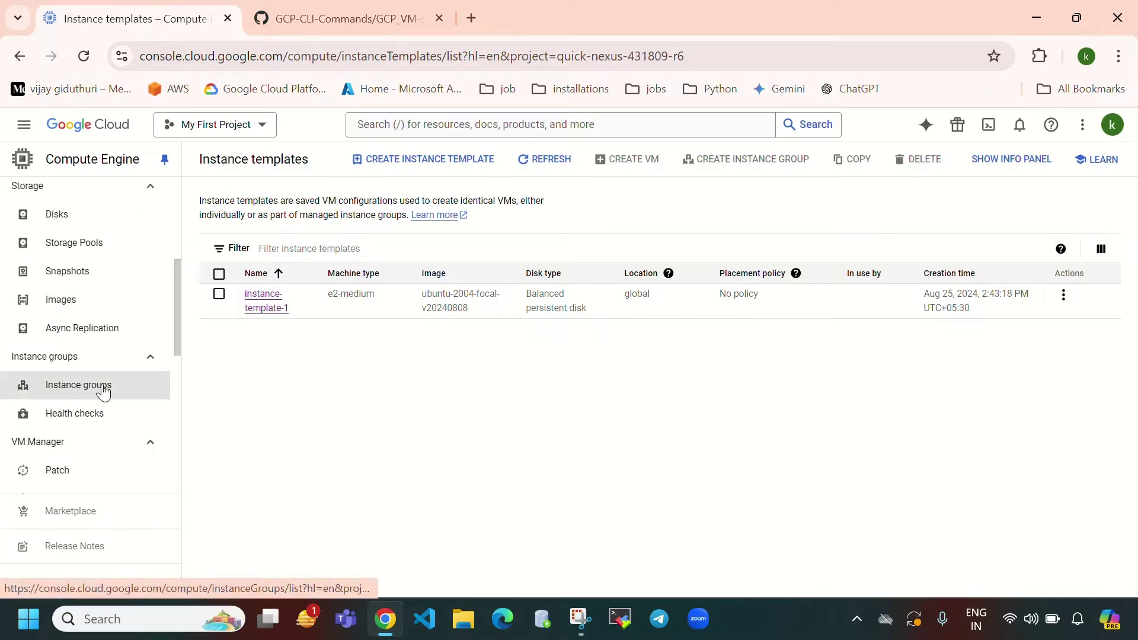
{"action": "left_click", "coordinate": [102, 386]}
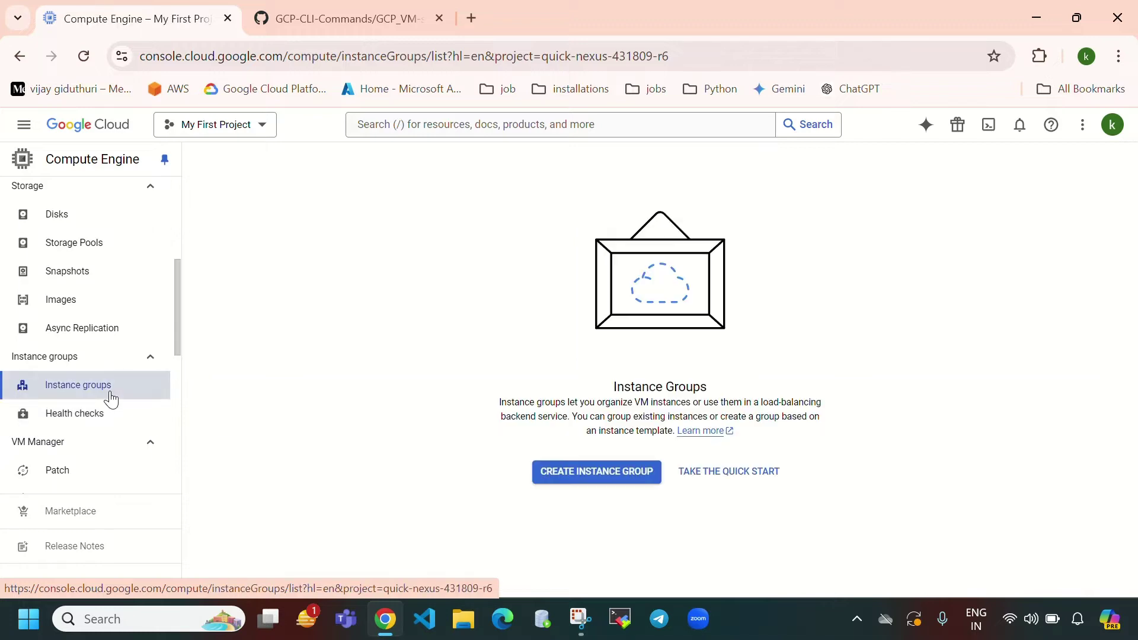
{"action": "left_click", "coordinate": [582, 472]}
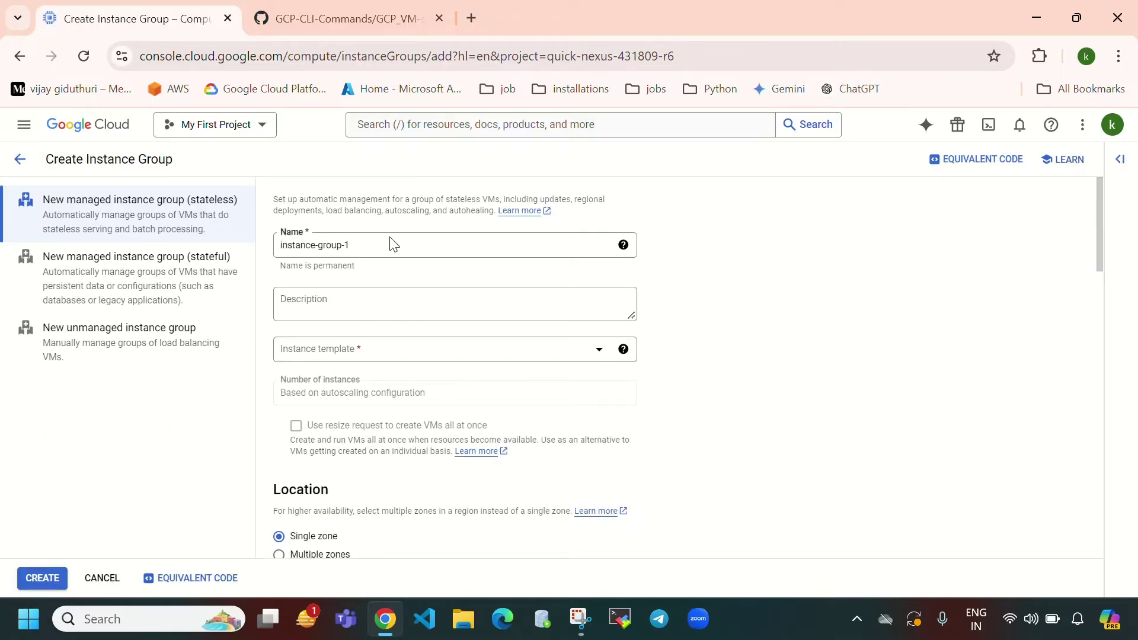
Name the stateless managed instance group managed-instance-group and assign instance-template-1 as its instance template.
{"action": "left_click", "coordinate": [396, 247]}
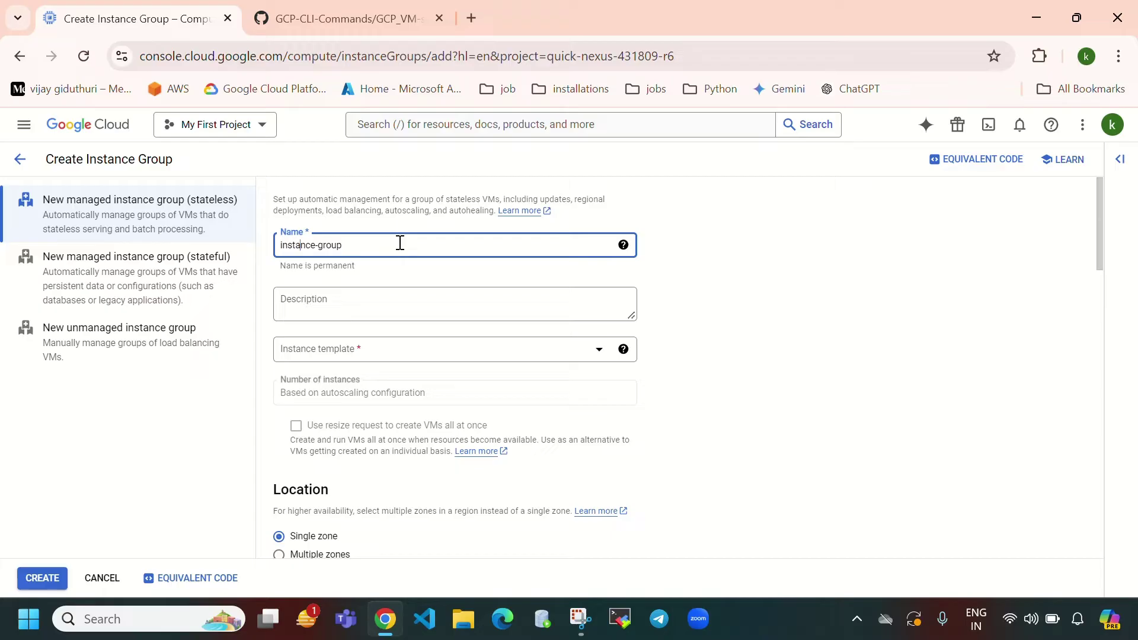
{"action": "type", "text": "managed-"}
{"action": "left_click", "coordinate": [449, 355]}
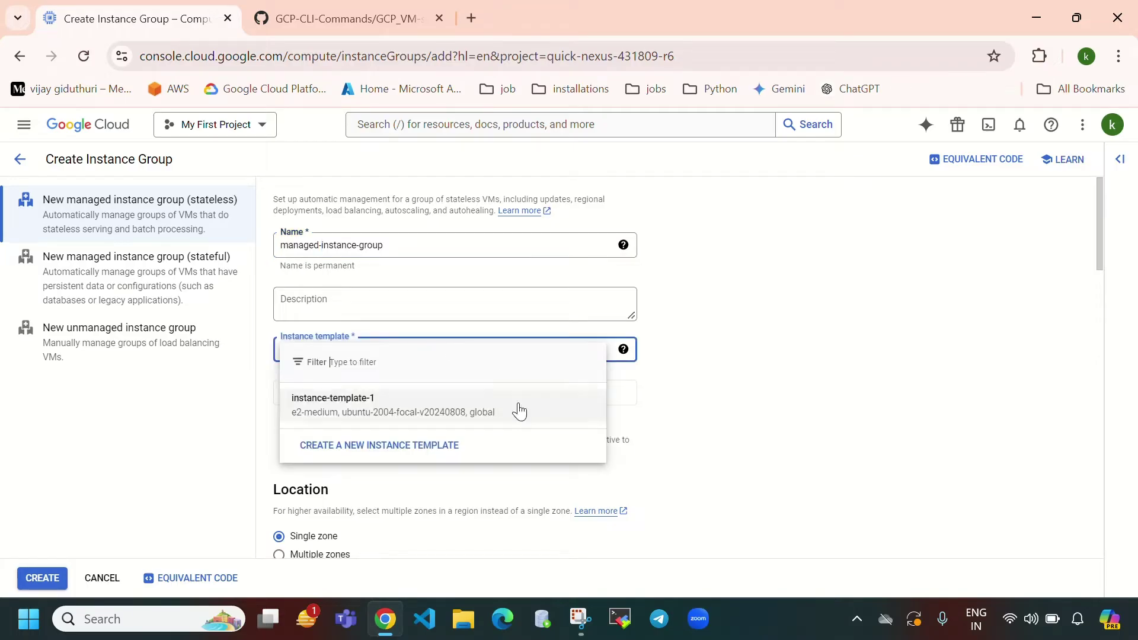
{"action": "left_click", "coordinate": [431, 408]}
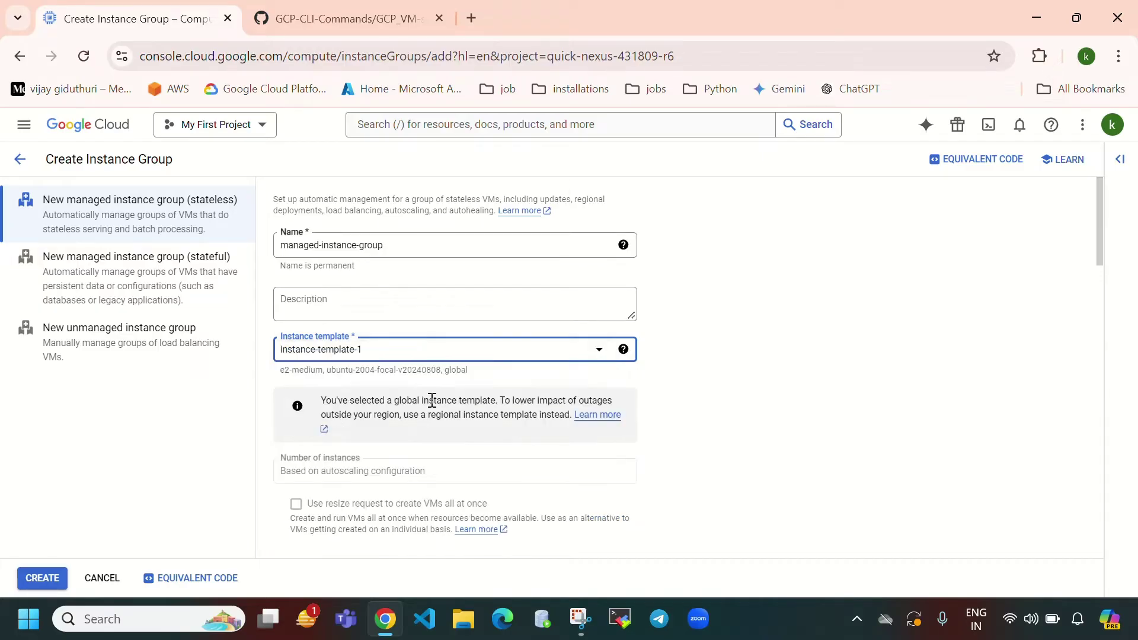
Choose us-central1 (Iowa) as the region for the group's single-zone location.
{"action": "scroll", "coordinate": [473, 404], "scroll_direction": "down", "scroll_amount": 6}
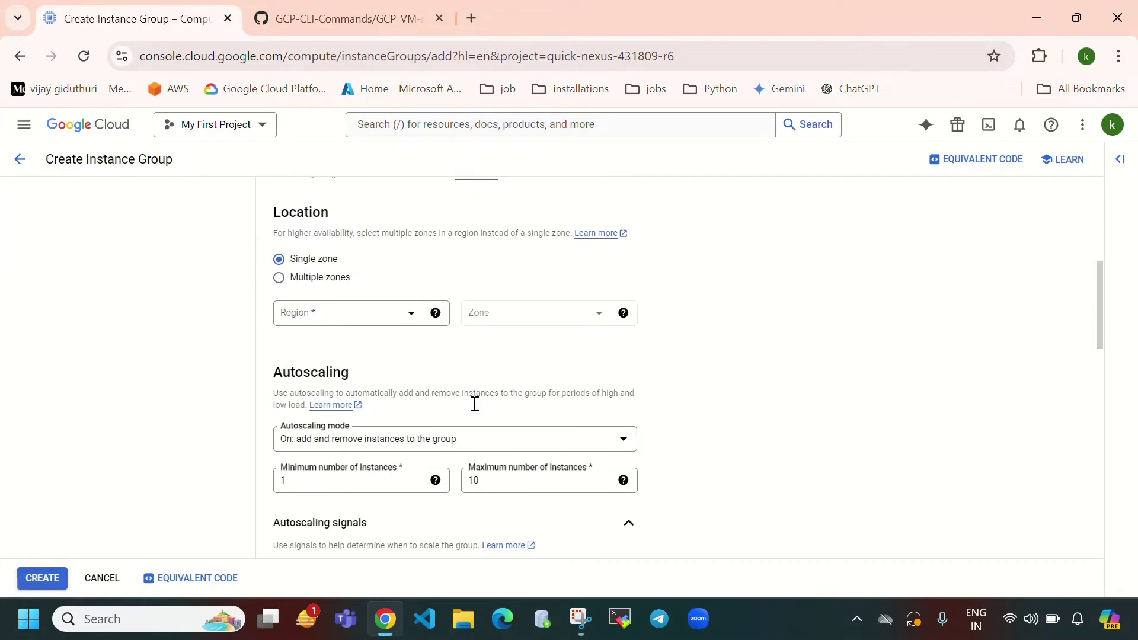
{"action": "double_click", "coordinate": [276, 217]}
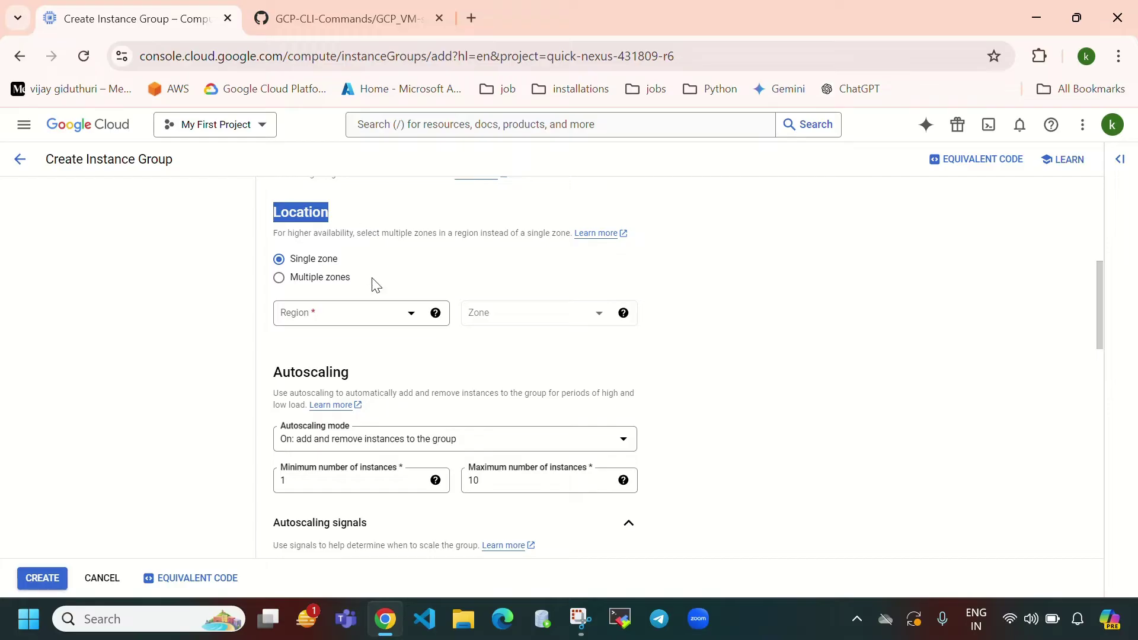
{"action": "scroll", "coordinate": [355, 297], "scroll_direction": "up", "scroll_amount": 2}
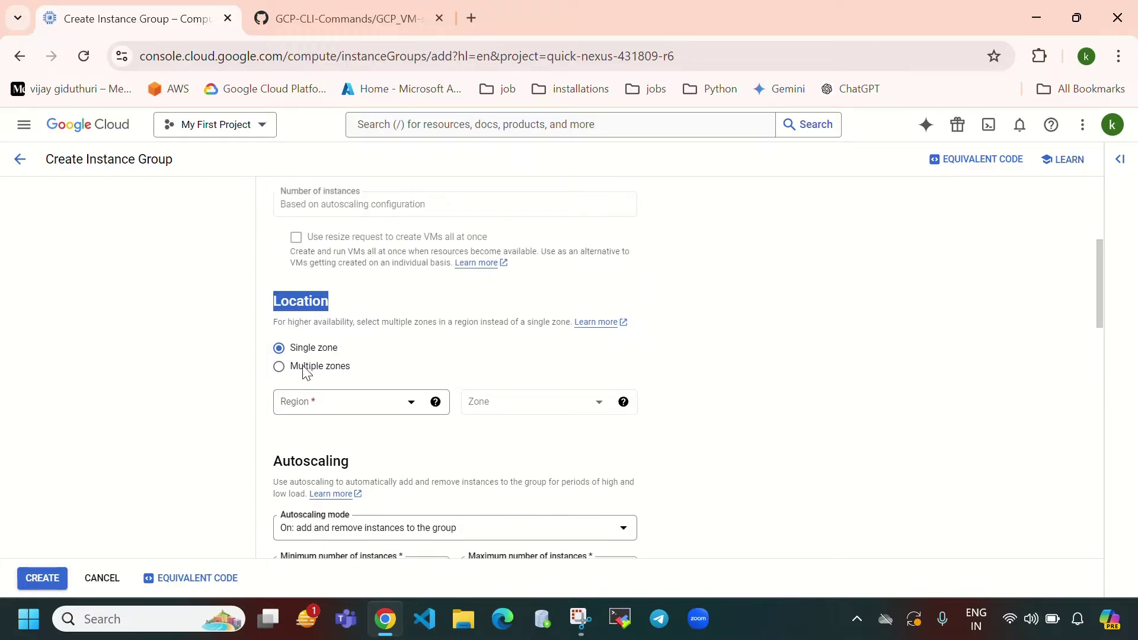
{"action": "left_click", "coordinate": [348, 403]}
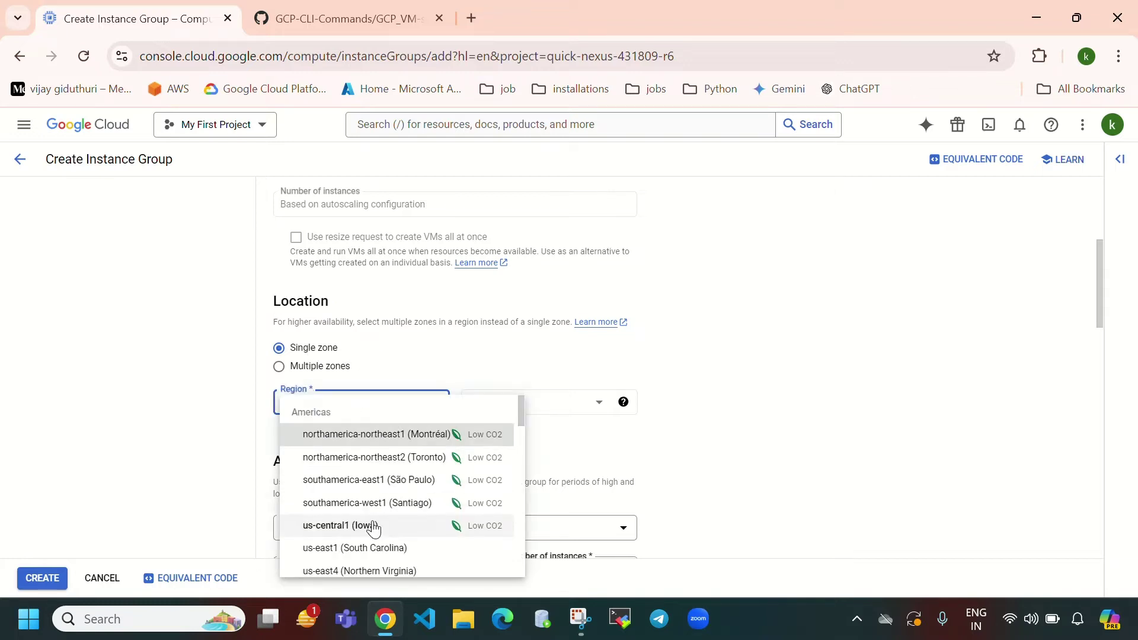
{"action": "left_click", "coordinate": [374, 527]}
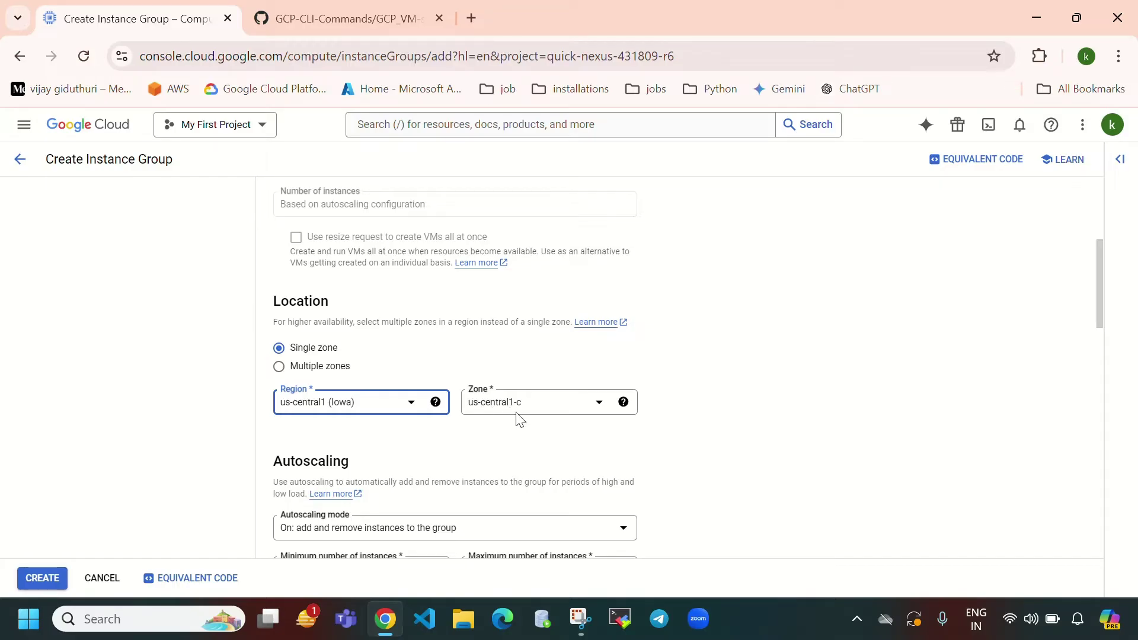
Switch the group's location to multiple zones in region us-central1 (Iowa) and check the selected zones.
{"action": "left_click", "coordinate": [278, 369]}
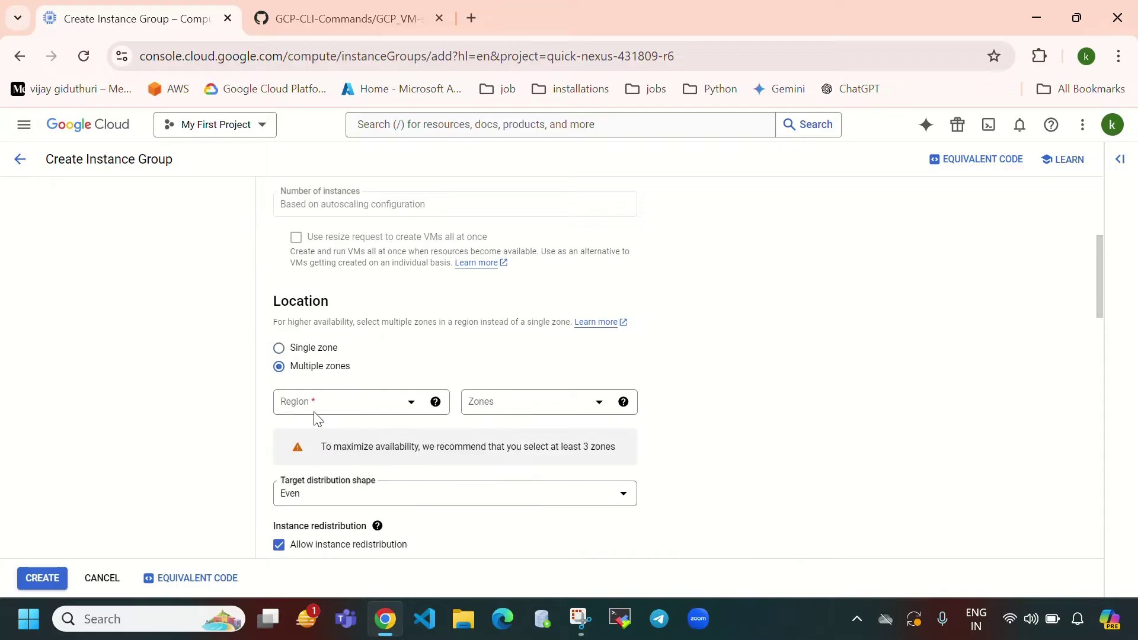
{"action": "left_click", "coordinate": [361, 409]}
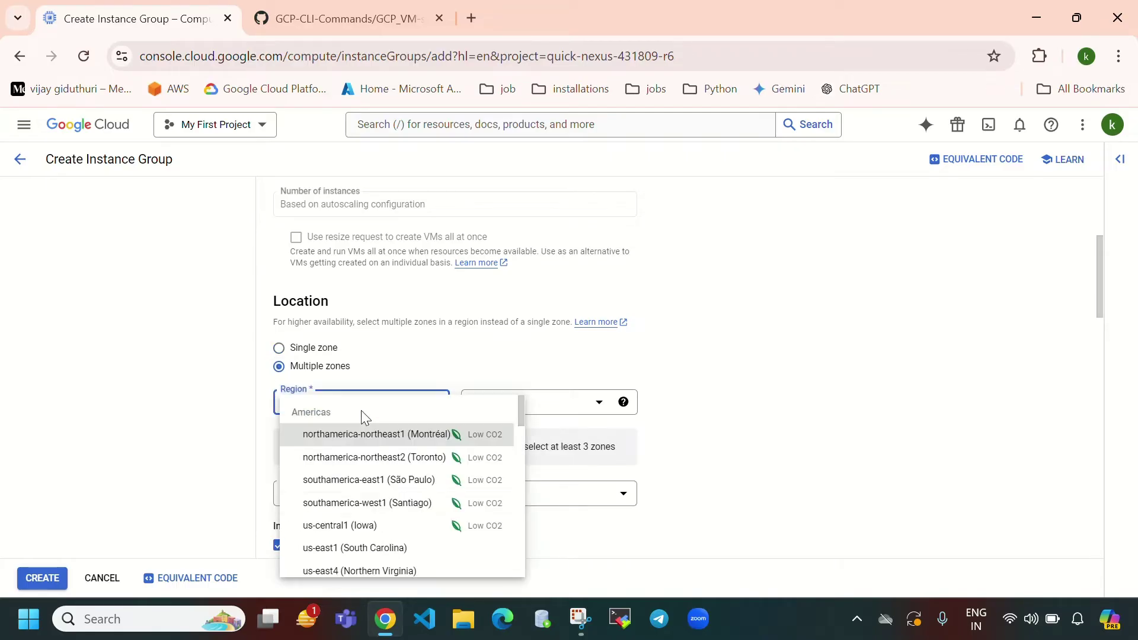
{"action": "left_click", "coordinate": [385, 534]}
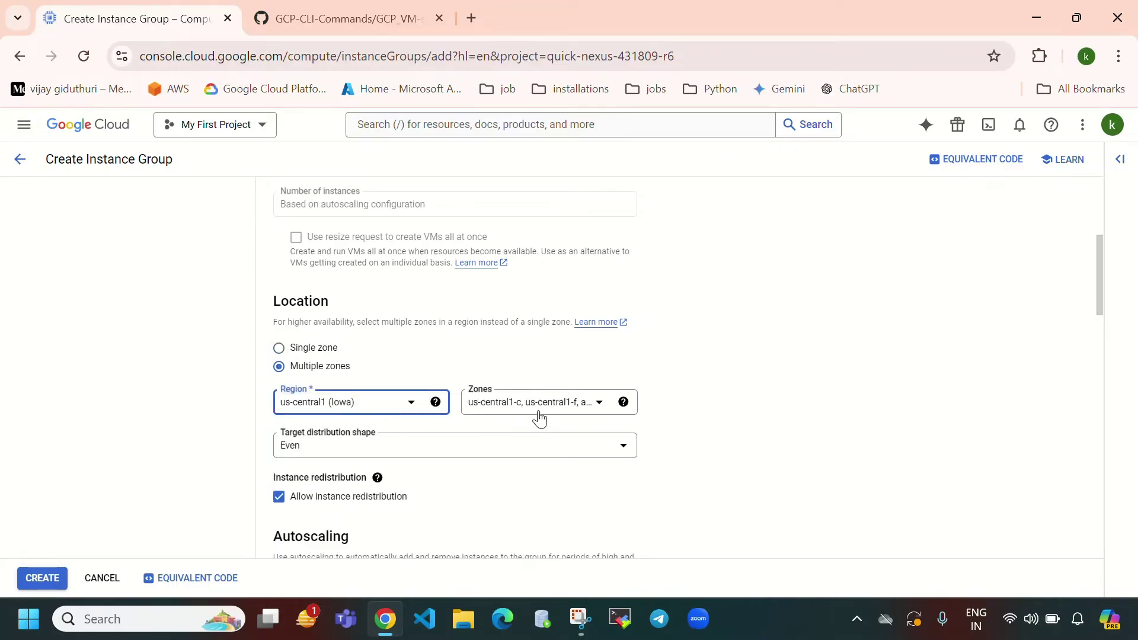
{"action": "left_click", "coordinate": [590, 407]}
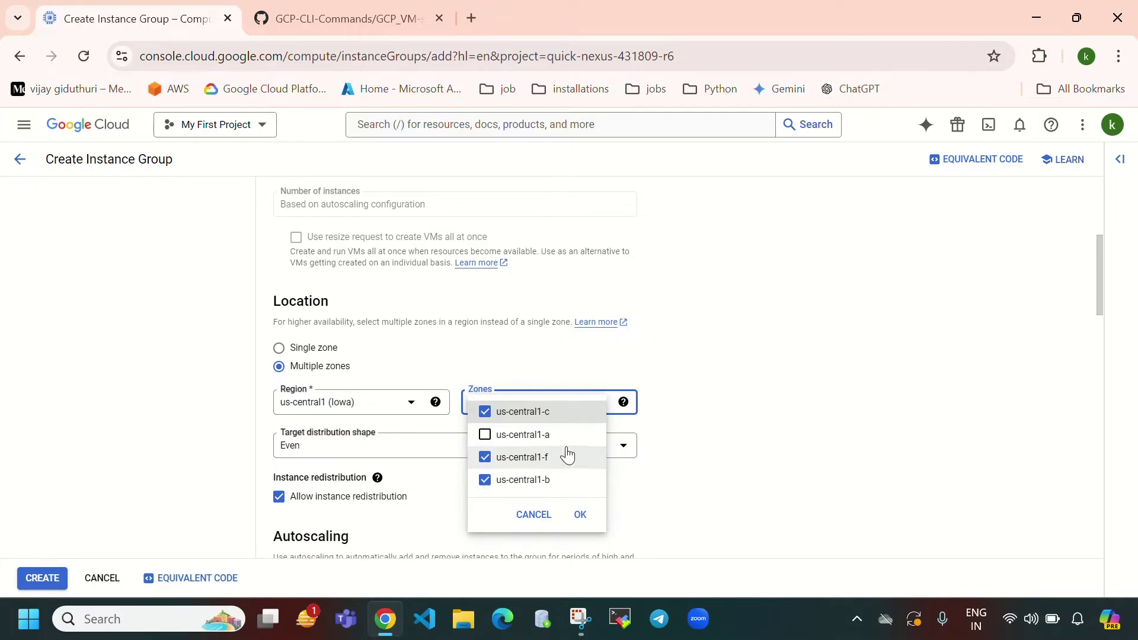
{"action": "left_click", "coordinate": [690, 410]}
Delete the group's autoscaling configuration and confirm the deletion.
{"action": "scroll", "coordinate": [721, 358], "scroll_direction": "down", "scroll_amount": 5}
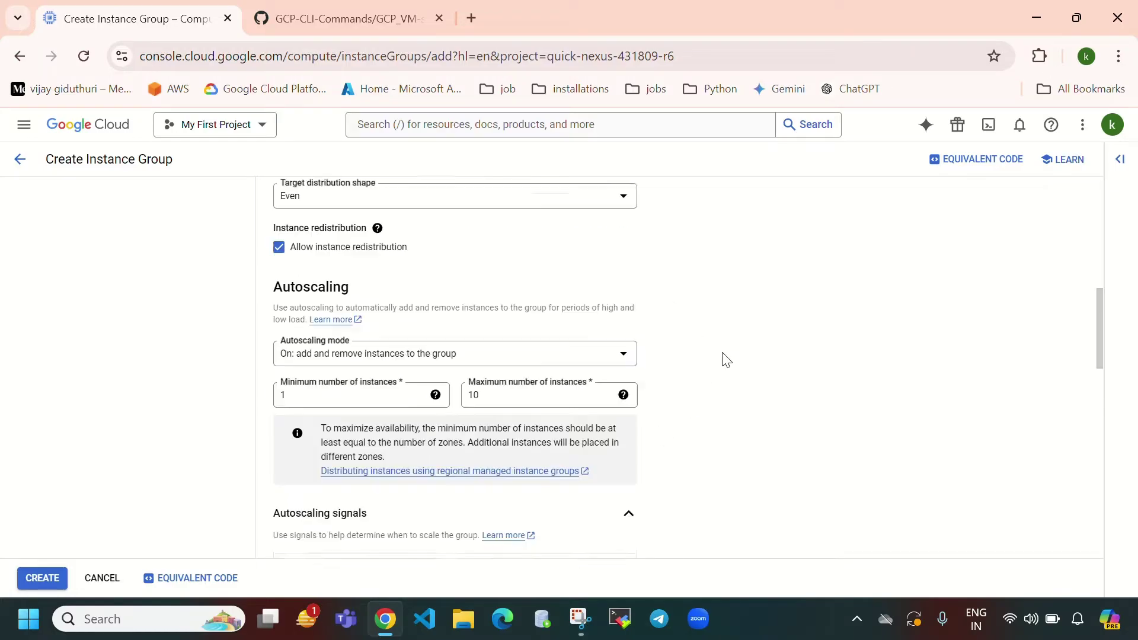
{"action": "scroll", "coordinate": [408, 336], "scroll_direction": "up", "scroll_amount": 2}
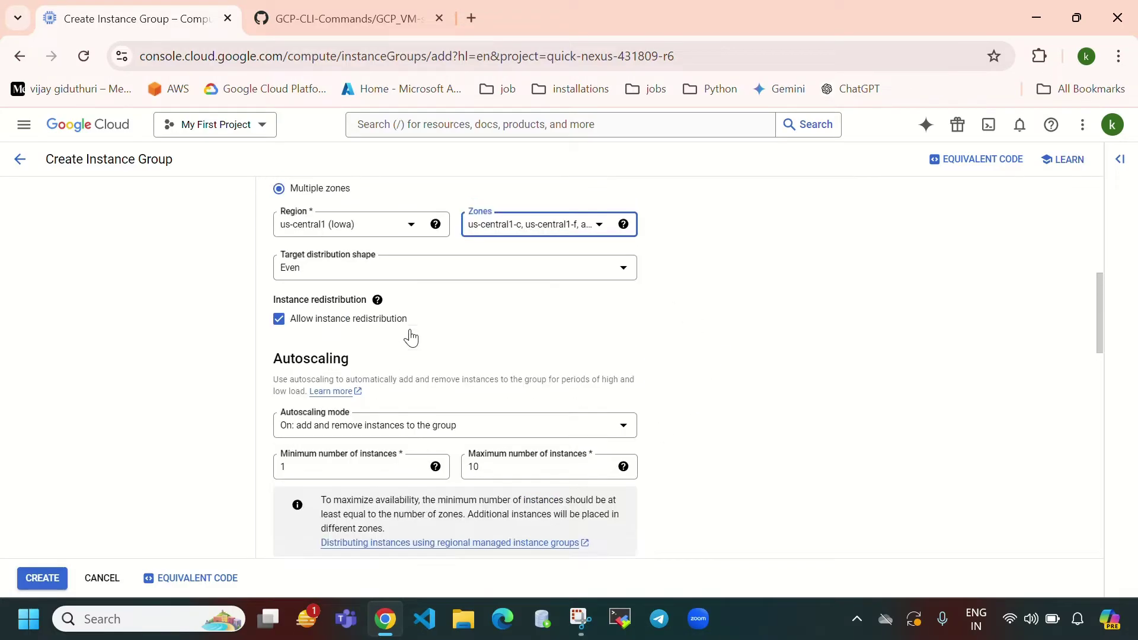
{"action": "left_click", "coordinate": [458, 435]}
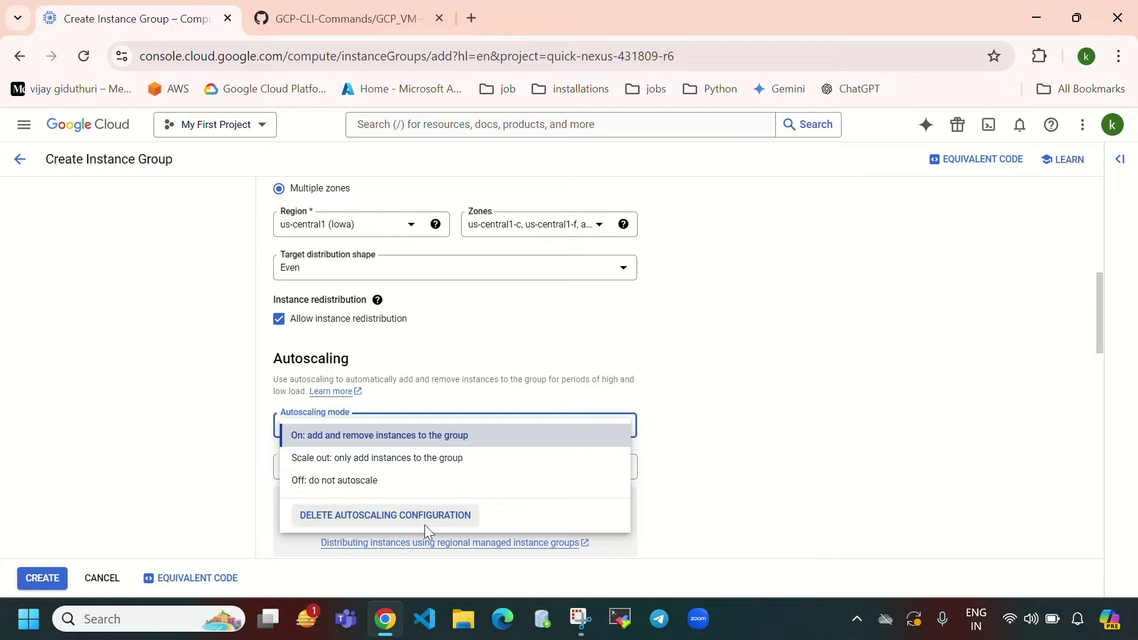
{"action": "left_click", "coordinate": [447, 527]}
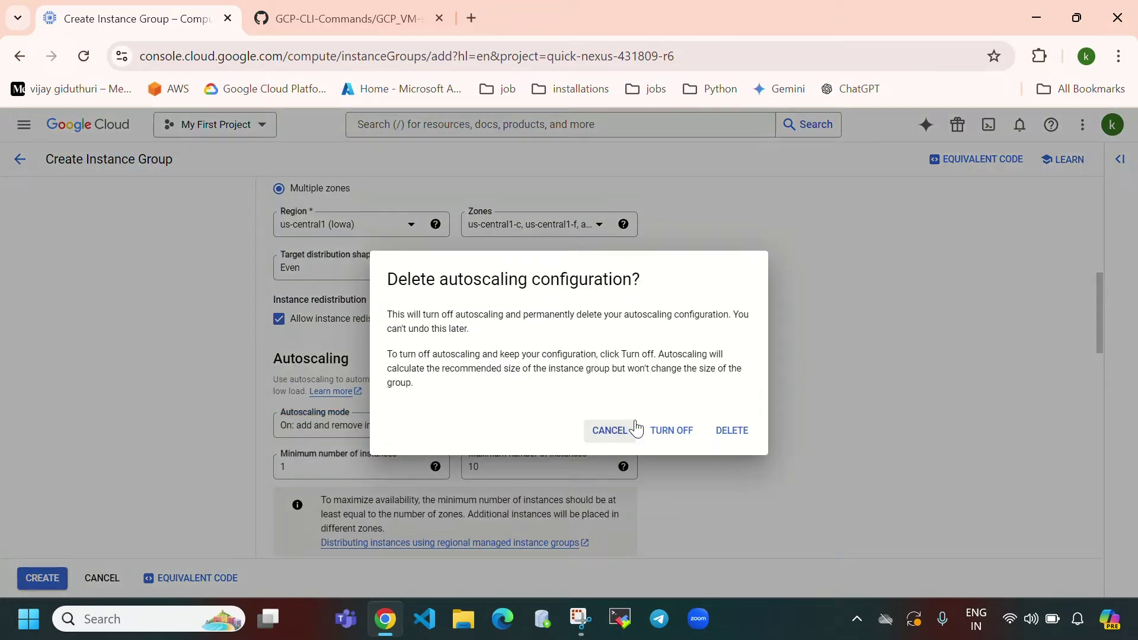
{"action": "left_click", "coordinate": [723, 435]}
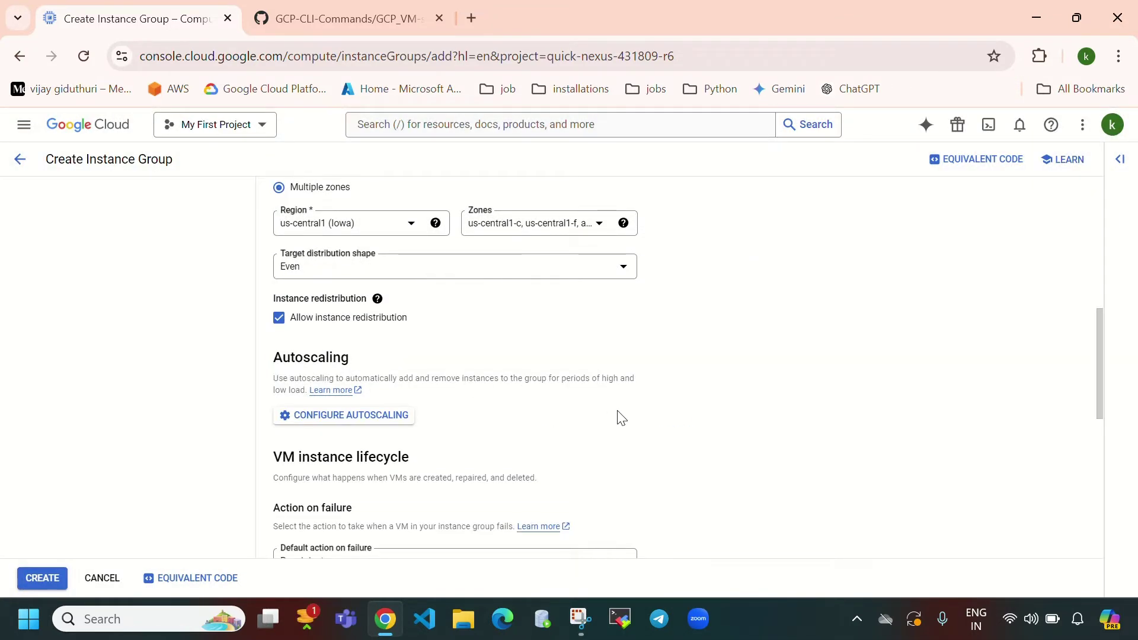
Set the instance group's number of instances to 3, keeping instance-template-1 as the template.
{"action": "scroll", "coordinate": [619, 415], "scroll_direction": "down", "scroll_amount": 3}
{"action": "scroll", "coordinate": [618, 415], "scroll_direction": "up", "scroll_amount": 7}
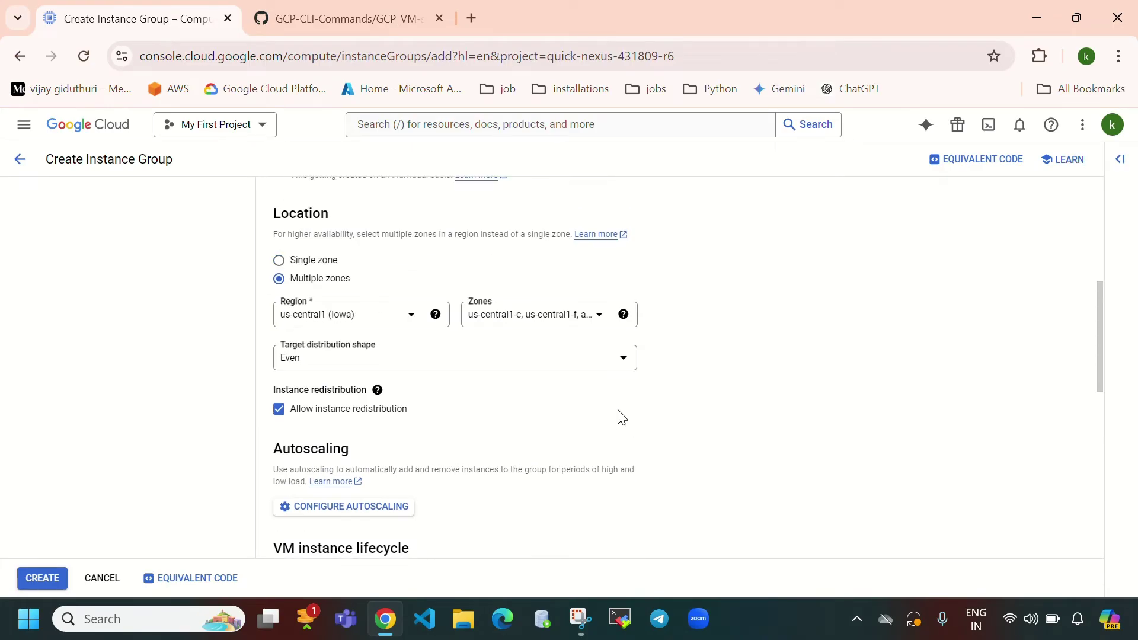
{"action": "scroll", "coordinate": [302, 368], "scroll_direction": "up", "scroll_amount": 3}
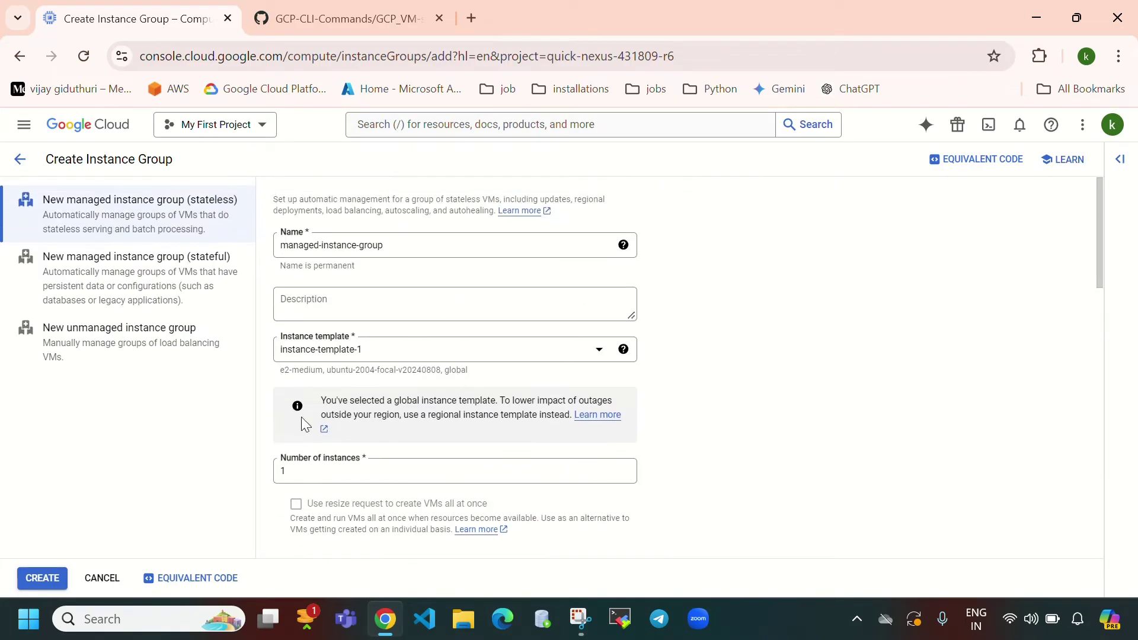
{"action": "scroll", "coordinate": [275, 371], "scroll_direction": "down", "scroll_amount": 2}
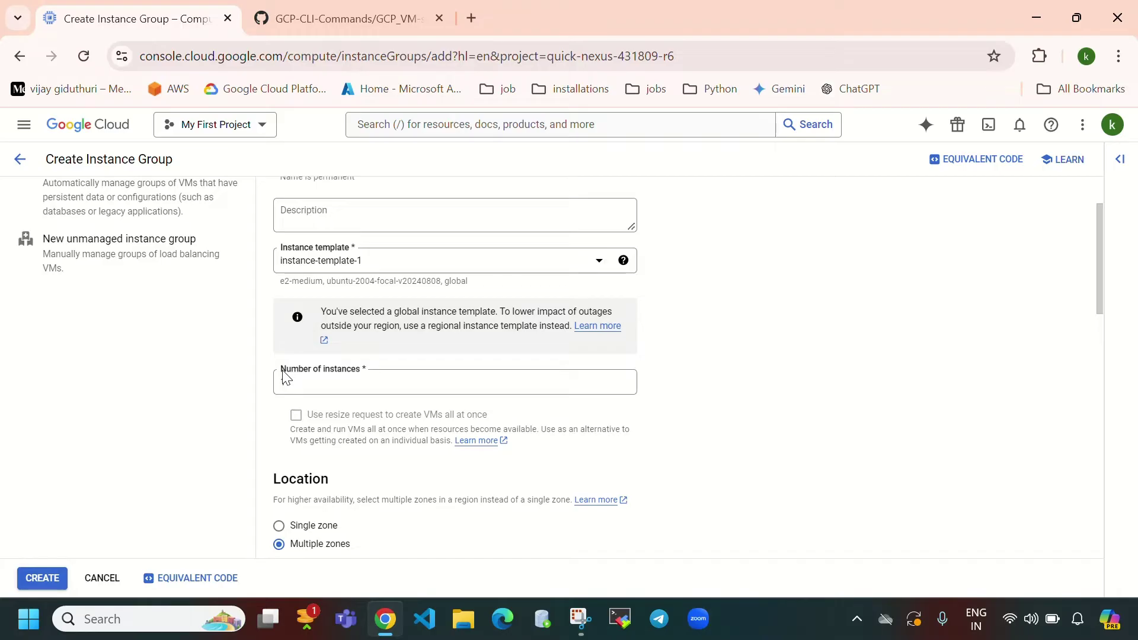
{"action": "left_click_drag", "start_coordinate": [282, 378], "coordinate": [373, 377]}
{"action": "left_click", "coordinate": [379, 379]}
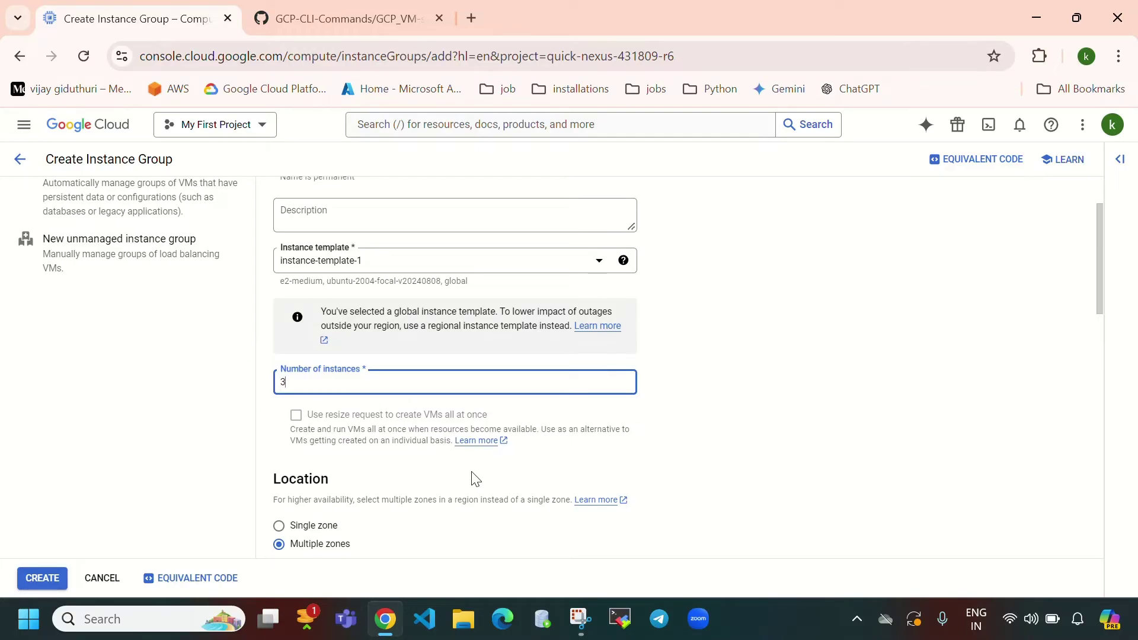
{"action": "left_click_drag", "start_coordinate": [315, 393], "coordinate": [272, 386]}
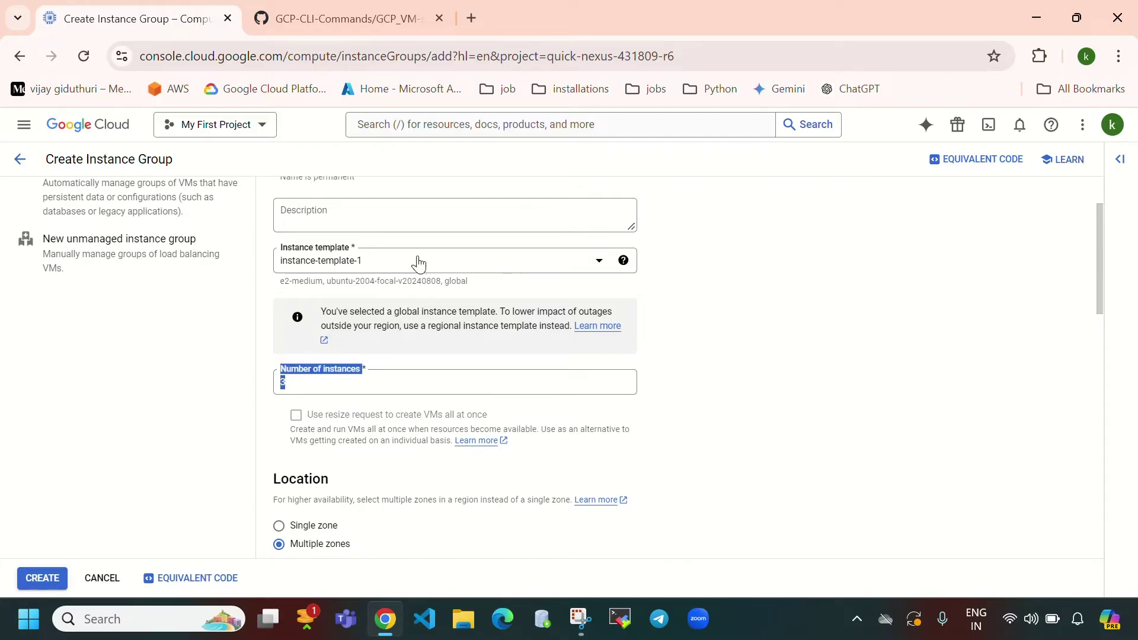
{"action": "left_click_drag", "start_coordinate": [396, 261], "coordinate": [270, 256]}
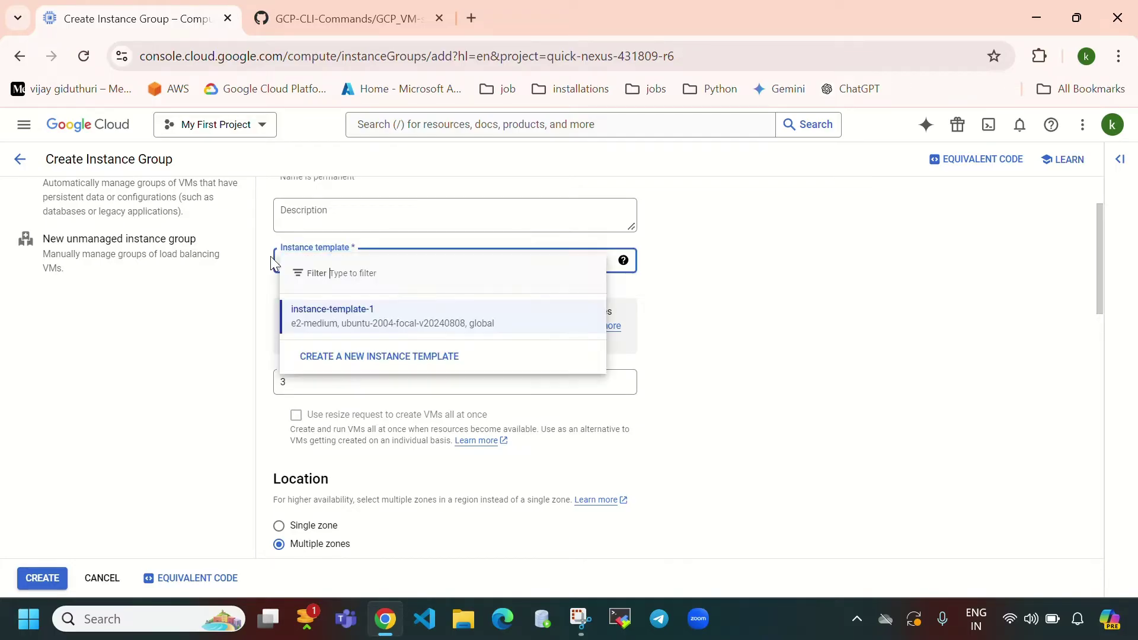
{"action": "left_click", "coordinate": [750, 373]}
Start creating a new health check for the group's autohealing.
{"action": "scroll", "coordinate": [625, 446], "scroll_direction": "down", "scroll_amount": 6}
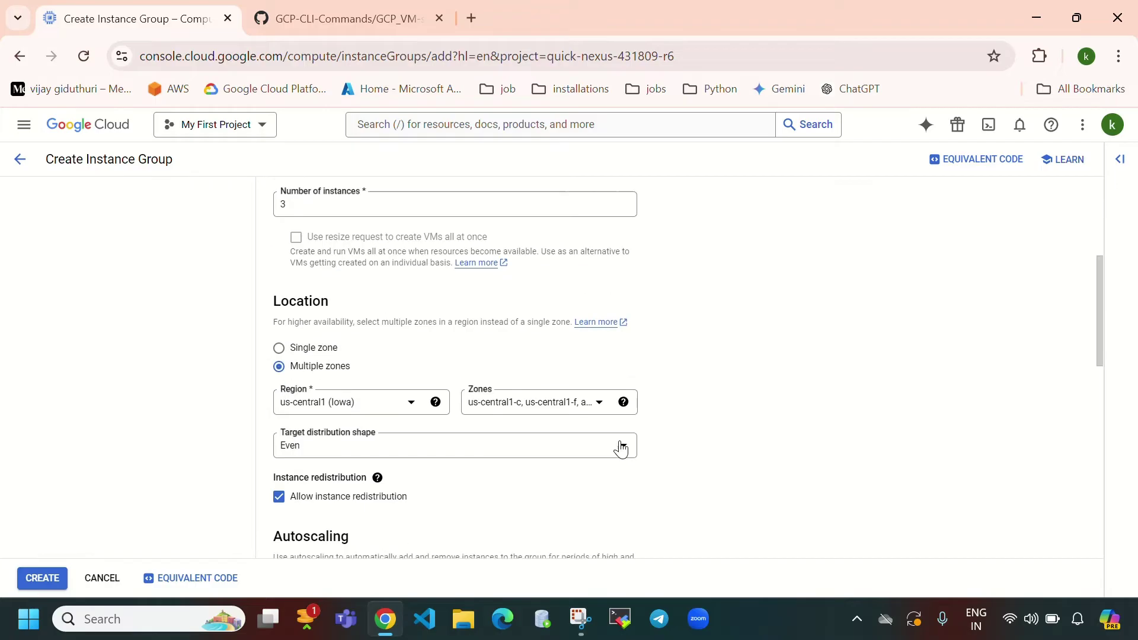
{"action": "scroll", "coordinate": [624, 446], "scroll_direction": "down", "scroll_amount": 3}
{"action": "scroll", "coordinate": [624, 445], "scroll_direction": "down", "scroll_amount": 3}
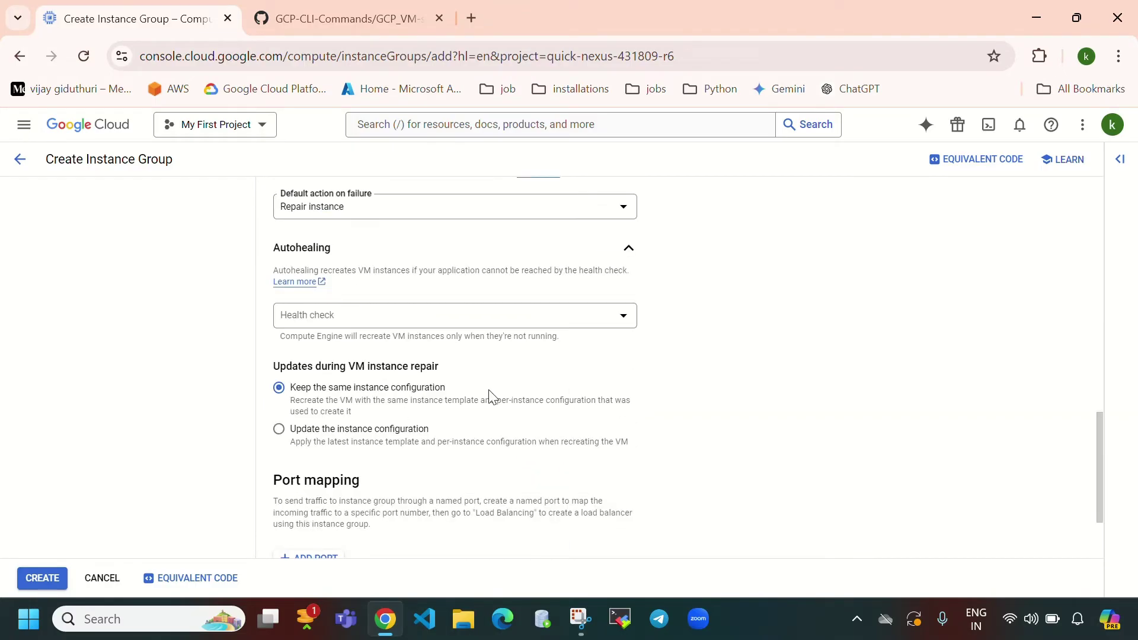
{"action": "left_click_drag", "start_coordinate": [274, 248], "coordinate": [350, 260]}
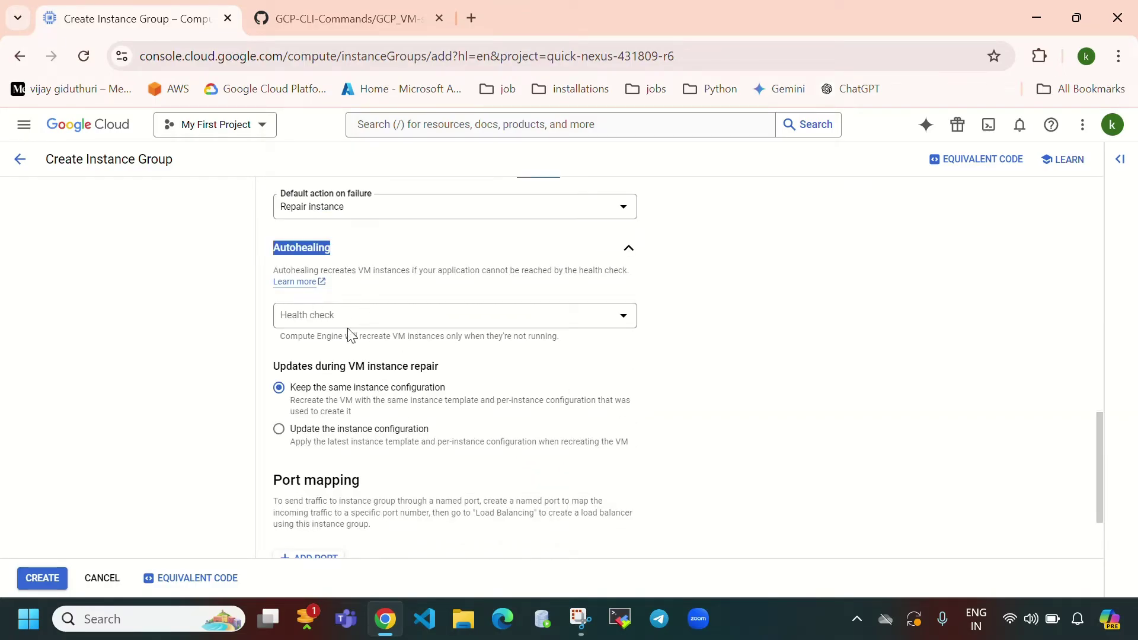
{"action": "left_click", "coordinate": [455, 327]}
{"action": "left_click", "coordinate": [455, 326]}
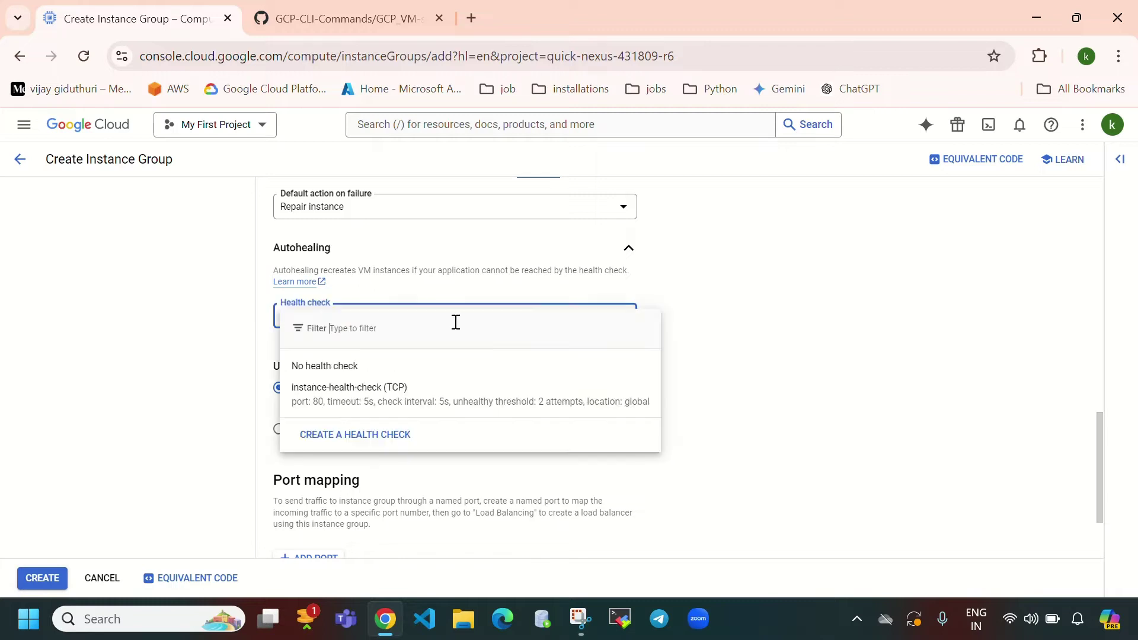
{"action": "left_click", "coordinate": [378, 439]}
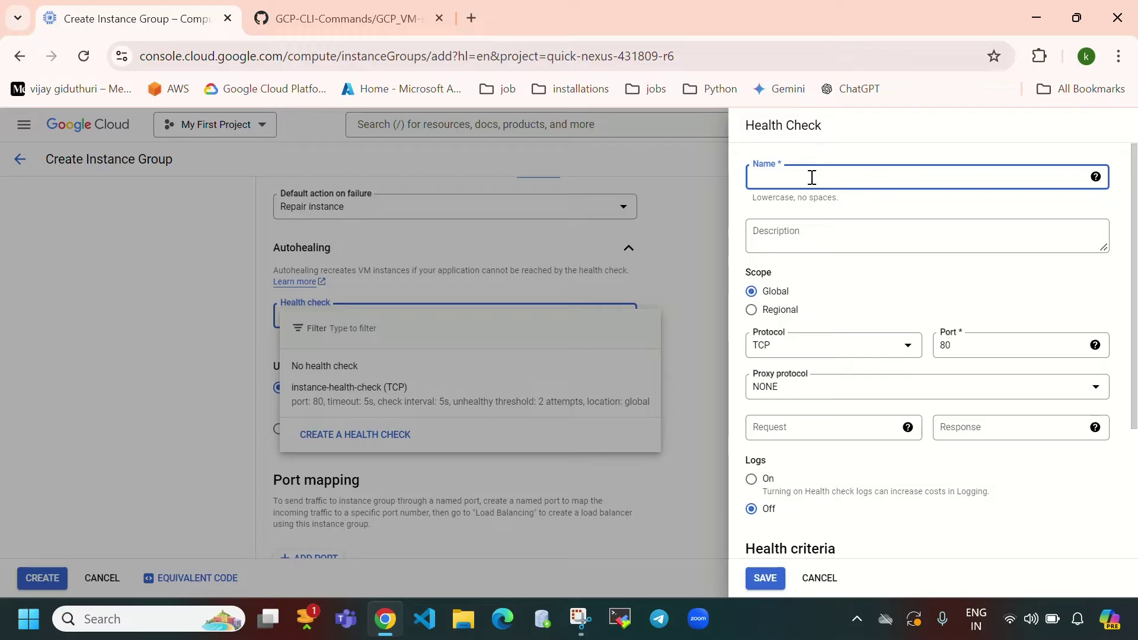
Name the health check myy-health-check, set its scope to Regional, review the health criteria and save it.
{"action": "type", "text": "myy-health-check"}
{"action": "scroll", "coordinate": [848, 315], "scroll_direction": "down", "scroll_amount": 3}
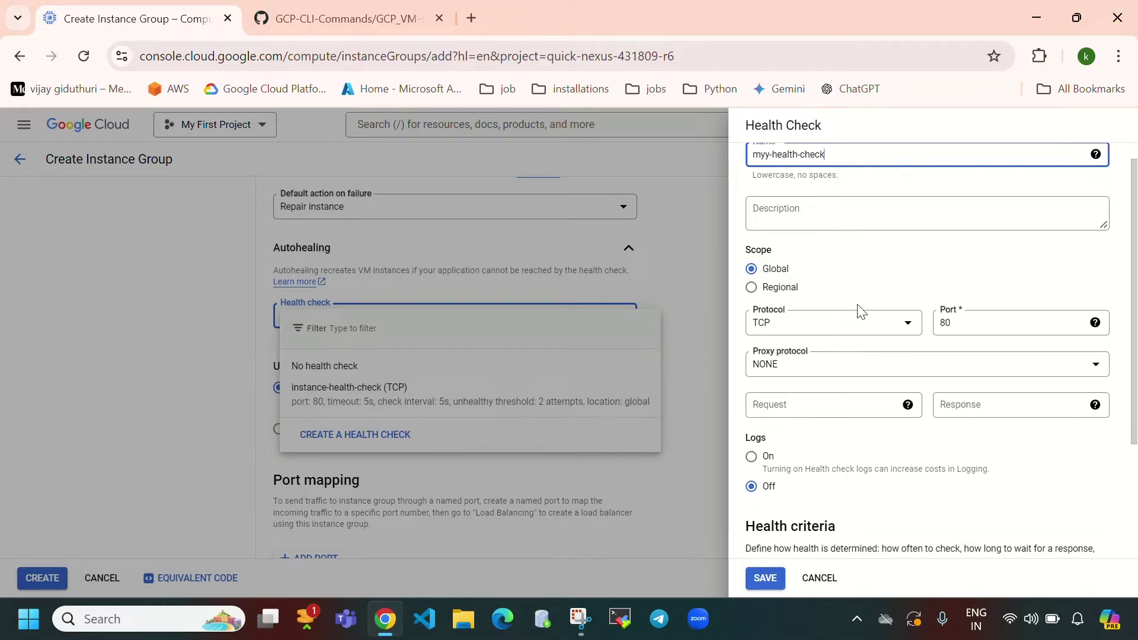
{"action": "left_click", "coordinate": [753, 222]}
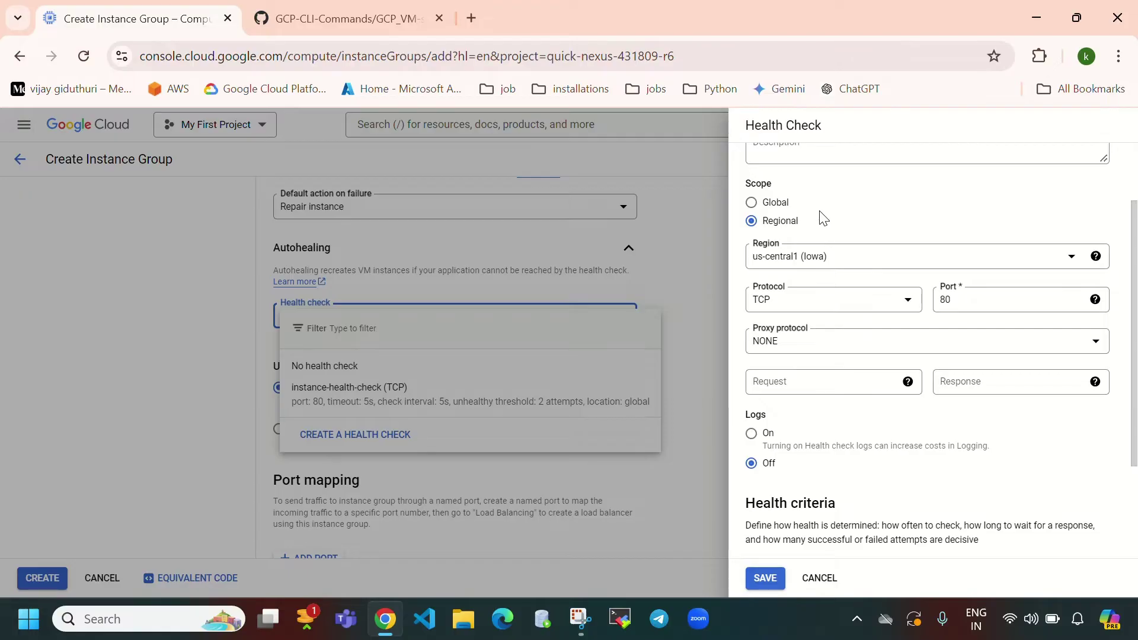
{"action": "scroll", "coordinate": [958, 365], "scroll_direction": "down", "scroll_amount": 3}
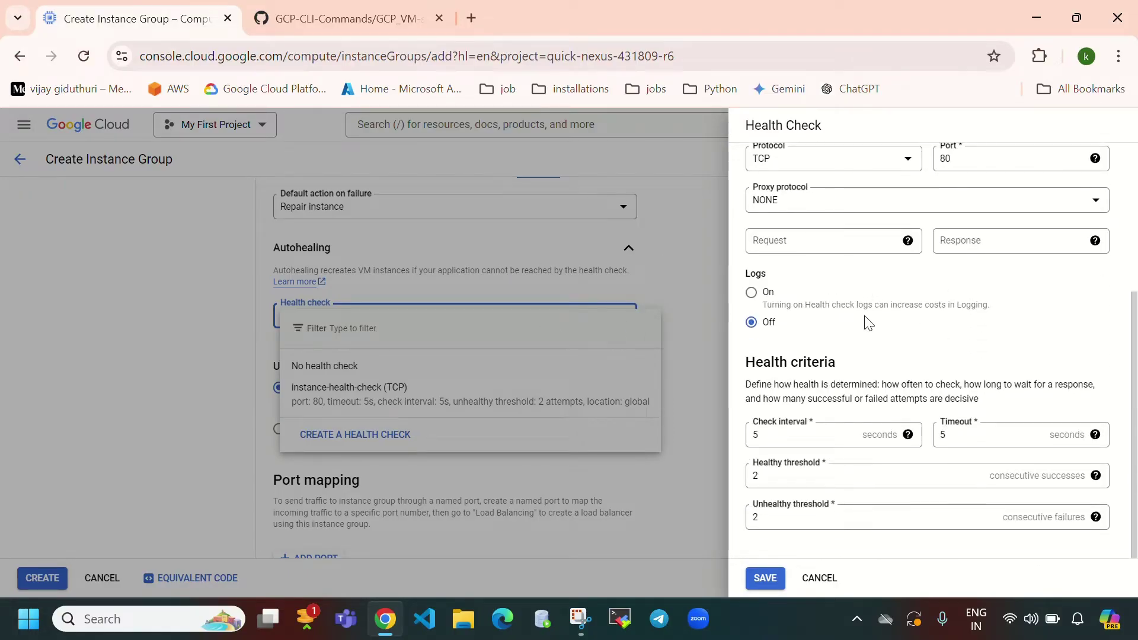
{"action": "scroll", "coordinate": [870, 317], "scroll_direction": "up", "scroll_amount": 5}
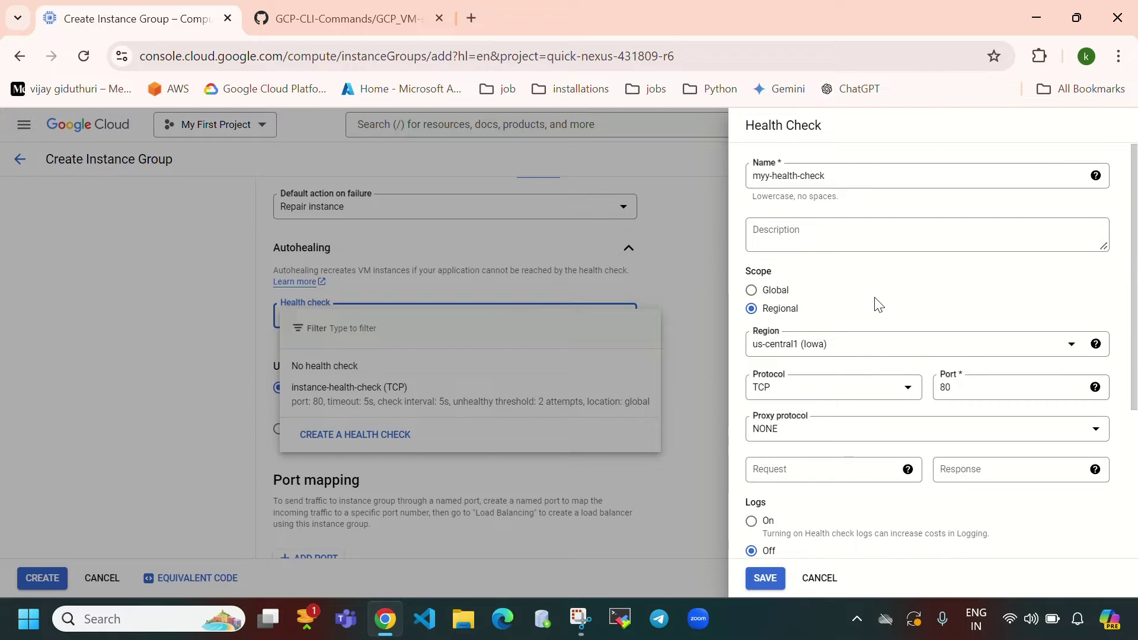
{"action": "scroll", "coordinate": [878, 305], "scroll_direction": "down", "scroll_amount": 5}
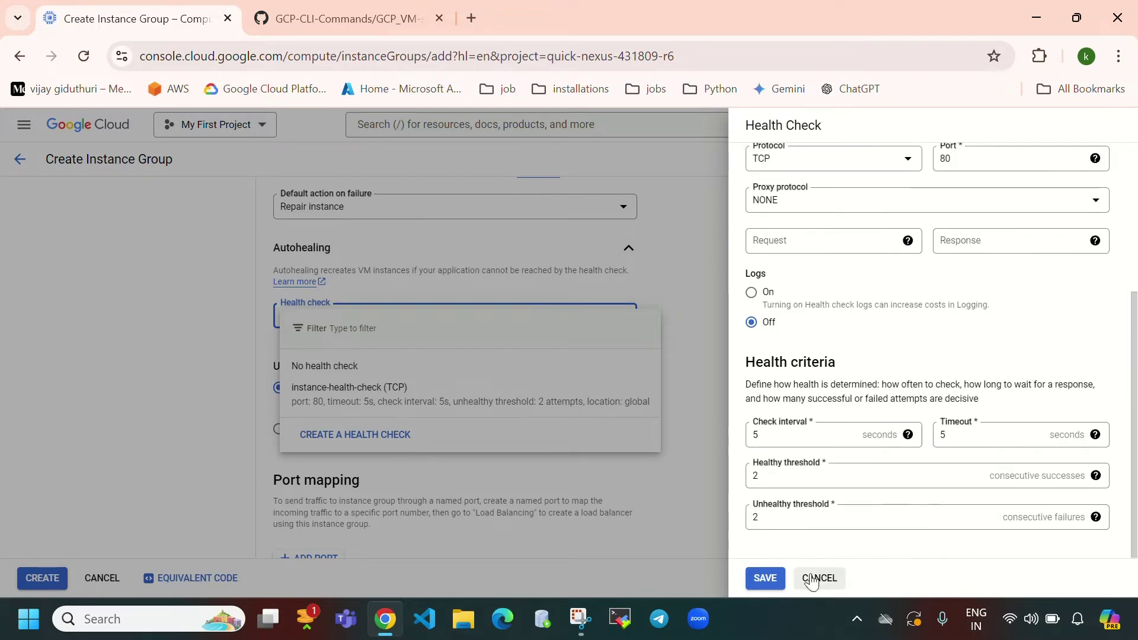
{"action": "left_click", "coordinate": [782, 581]}
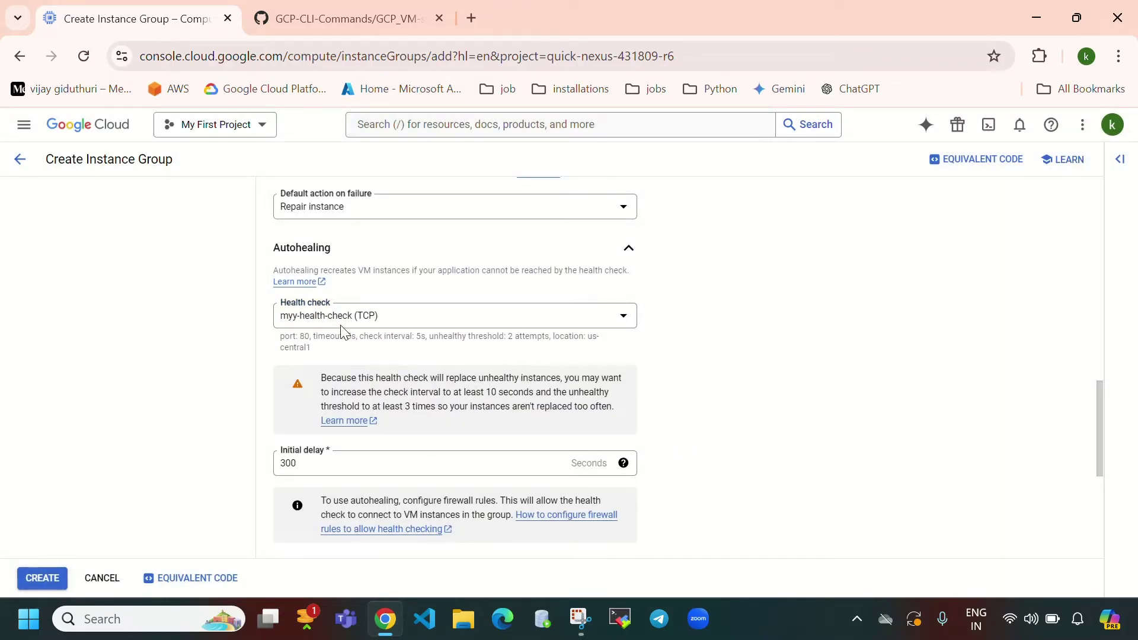
Add a port mapping with port name "port" and port number 80, and create the instance group.
{"action": "scroll", "coordinate": [554, 390], "scroll_direction": "down", "scroll_amount": 5}
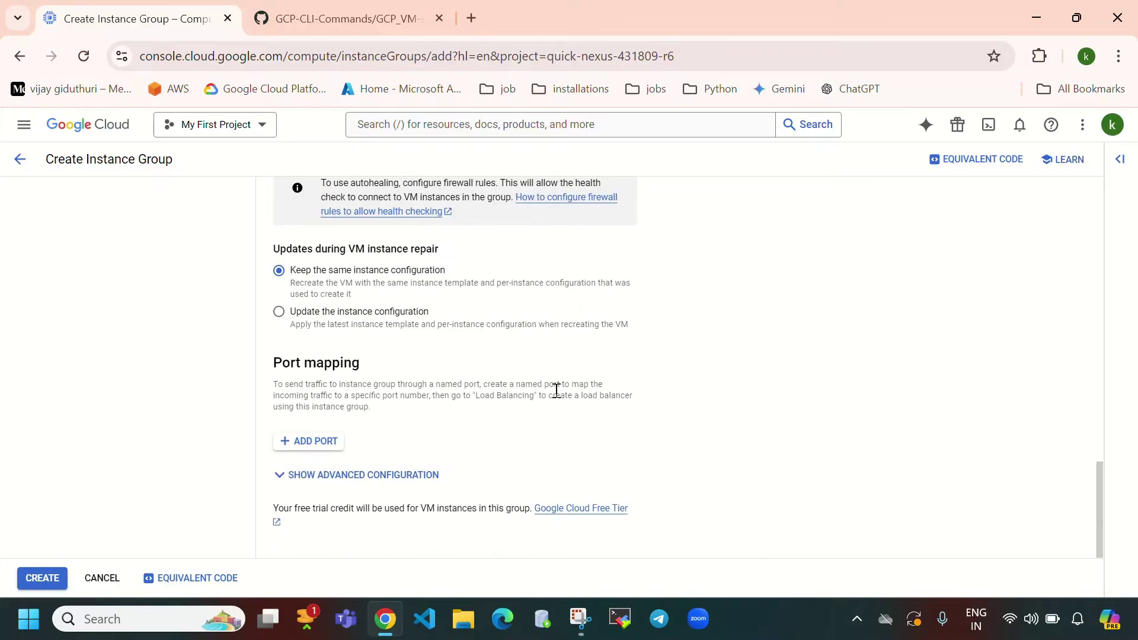
{"action": "left_click_drag", "start_coordinate": [265, 362], "coordinate": [441, 377]}
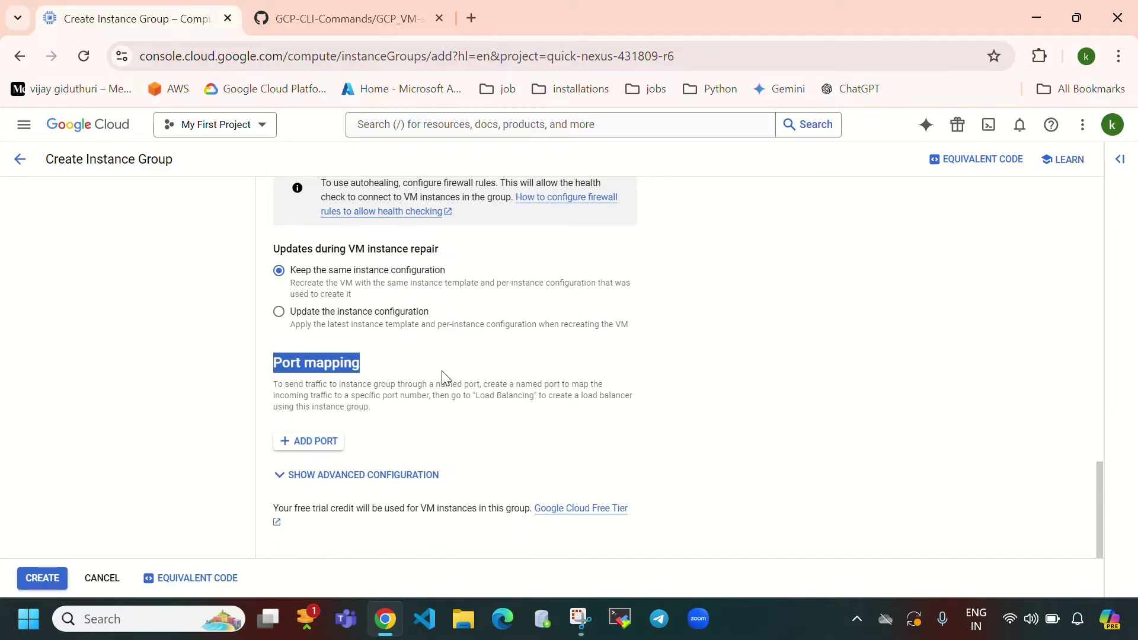
{"action": "left_click", "coordinate": [315, 444]}
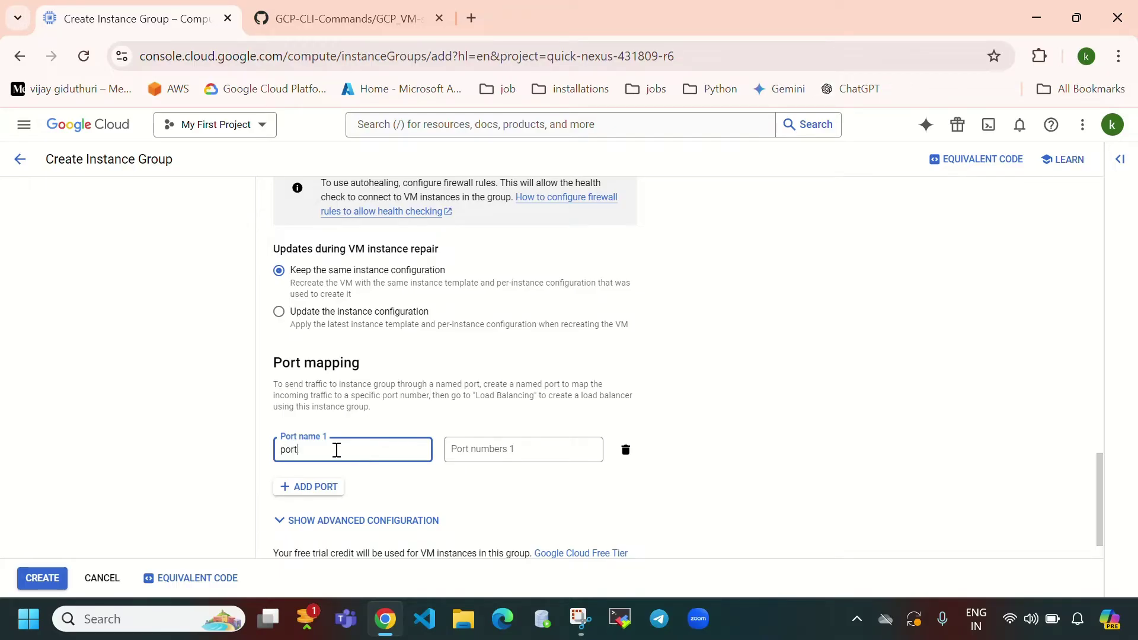
{"action": "left_click_drag", "start_coordinate": [340, 449], "coordinate": [267, 457]}
{"action": "left_click", "coordinate": [510, 450]}
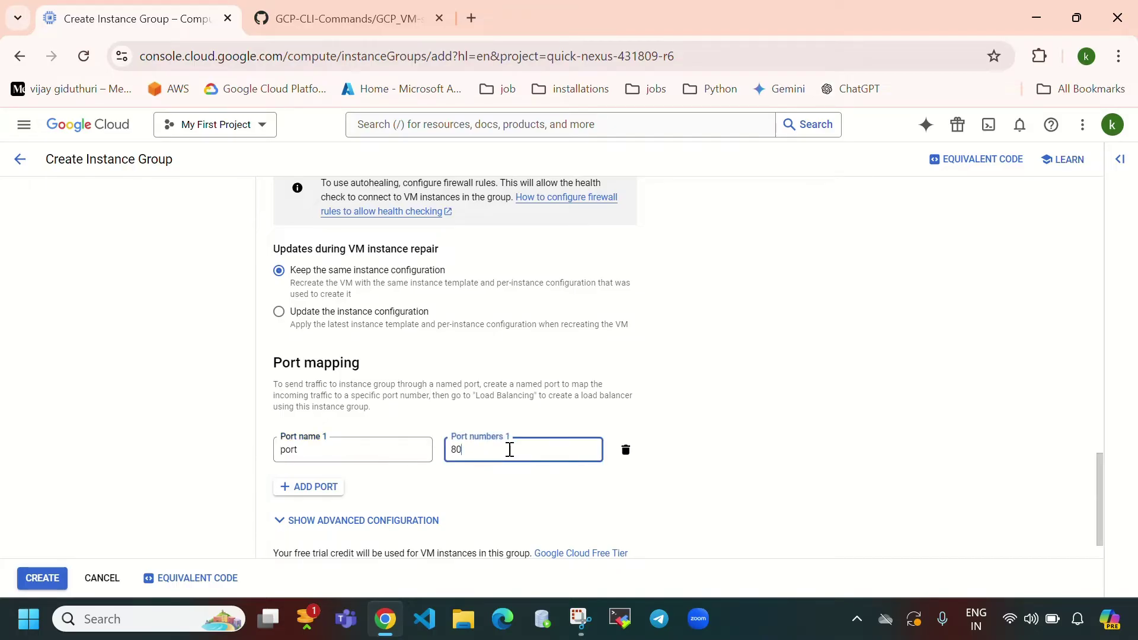
{"action": "left_click_drag", "start_coordinate": [458, 454], "coordinate": [441, 459]}
{"action": "scroll", "coordinate": [408, 496], "scroll_direction": "down", "scroll_amount": 1}
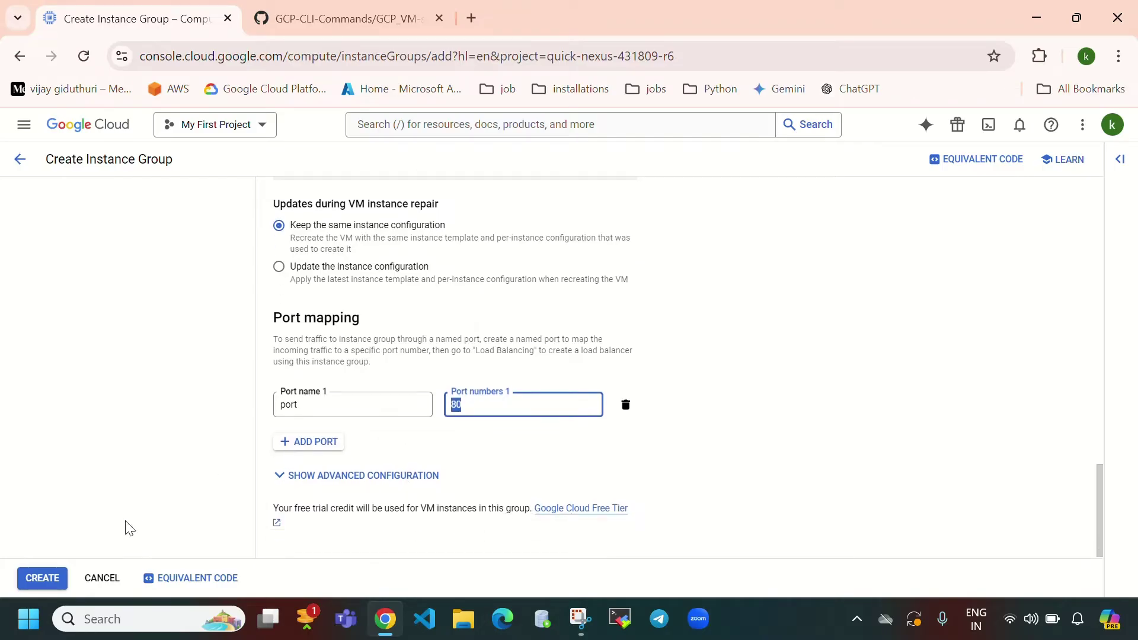
{"action": "left_click", "coordinate": [35, 570]}
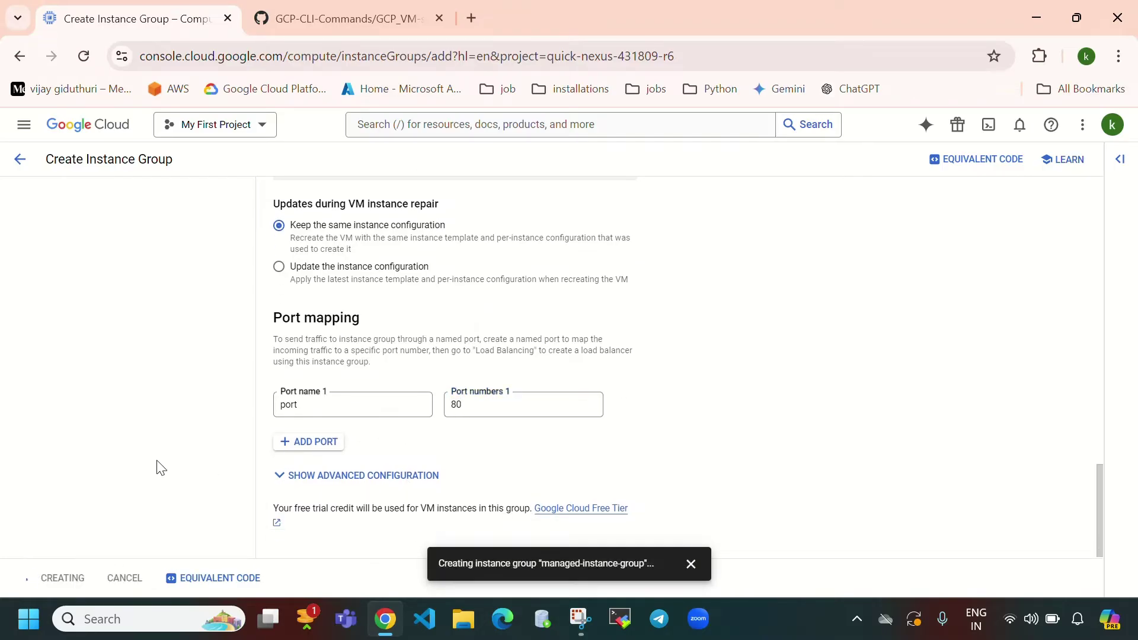
Open the Compute Engine VM instances page in a new browser tab and refresh its list.
{"action": "left_click", "coordinate": [24, 125]}
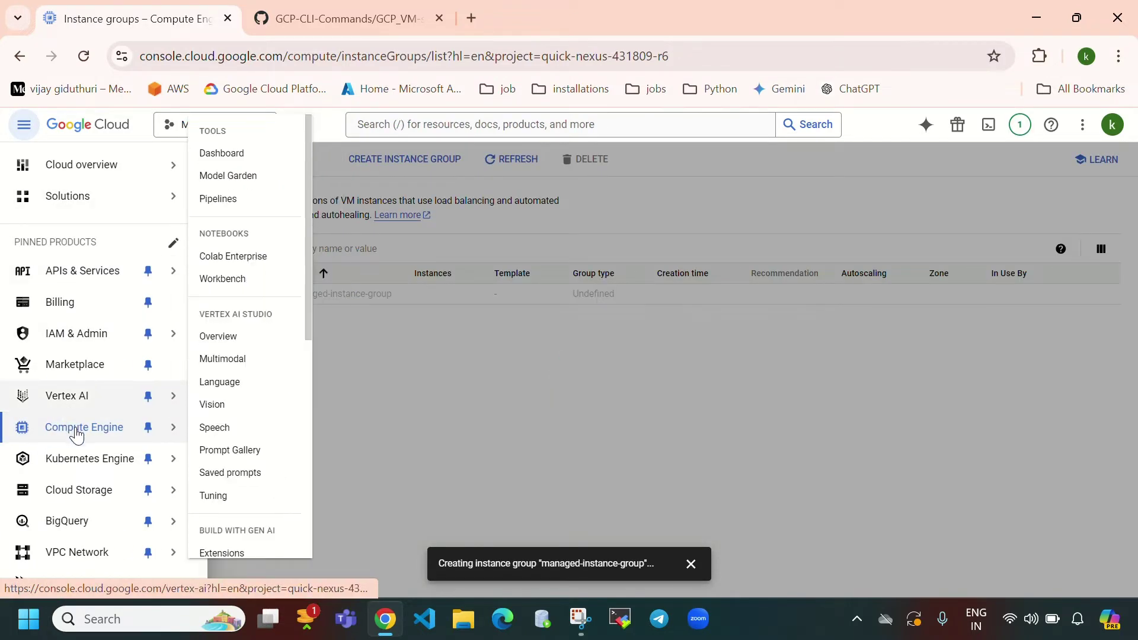
{"action": "right_click", "coordinate": [81, 433]}
{"action": "left_click", "coordinate": [154, 256]}
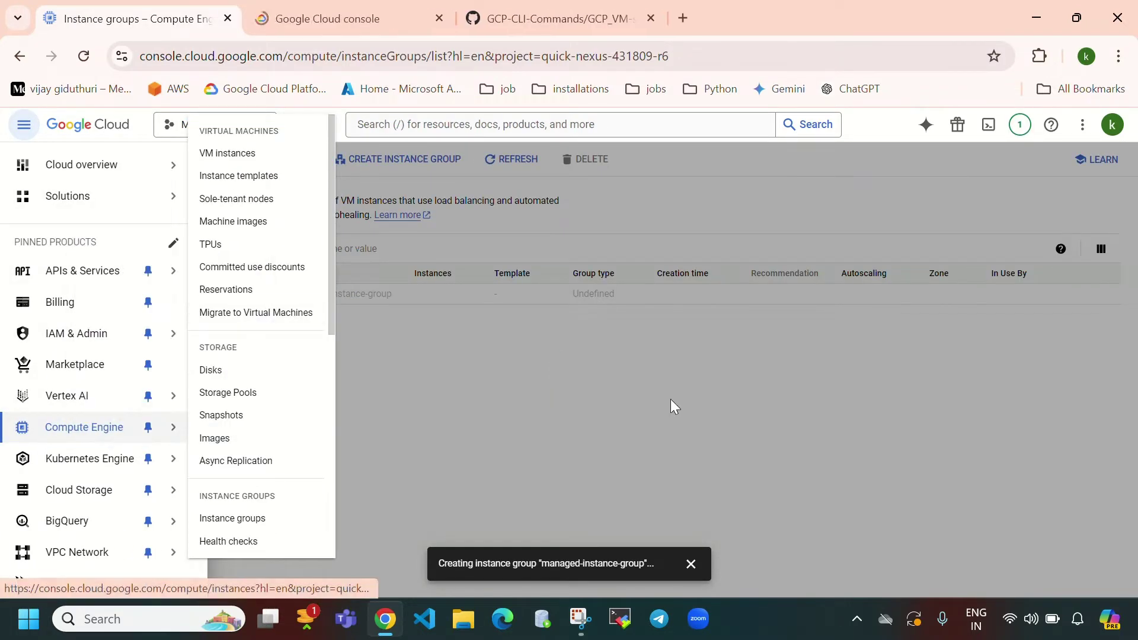
{"action": "left_click", "coordinate": [671, 400]}
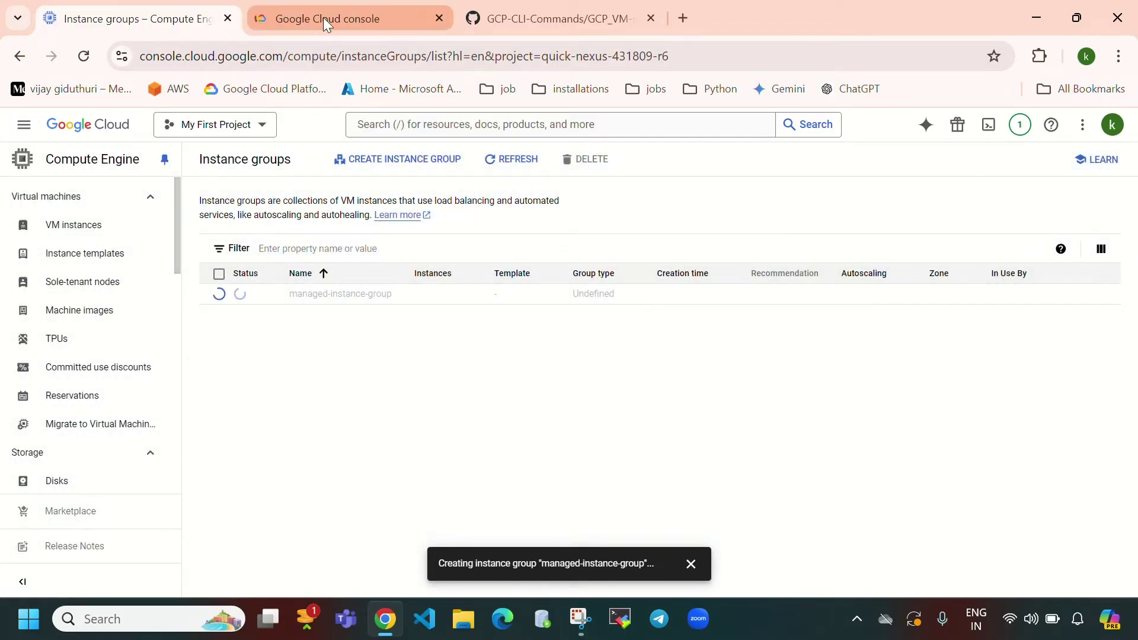
{"action": "left_click", "coordinate": [323, 17]}
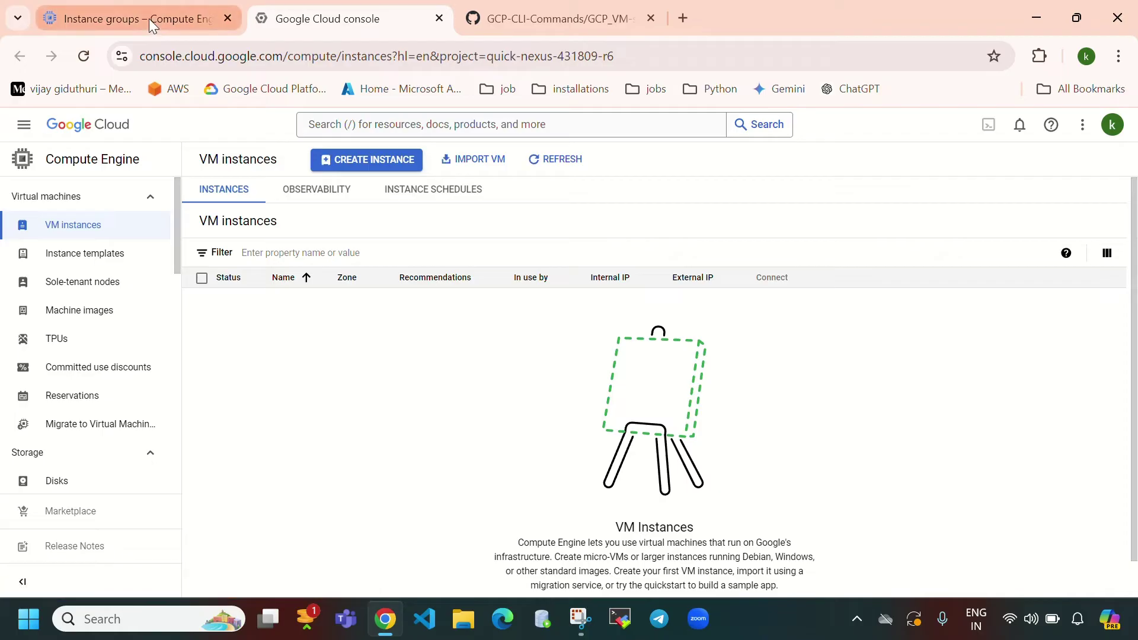
{"action": "left_click", "coordinate": [544, 171]}
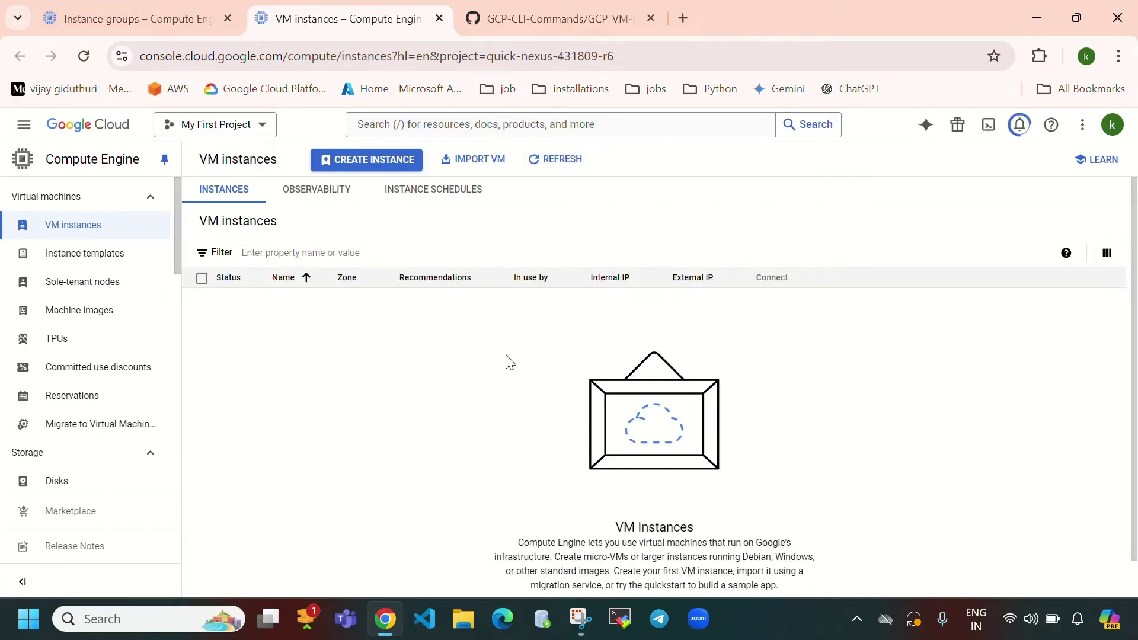
Check the instance group's creation progress in the notifications, refresh the instance groups list and inspect its autoscaling entry.
{"action": "left_click", "coordinate": [166, 18]}
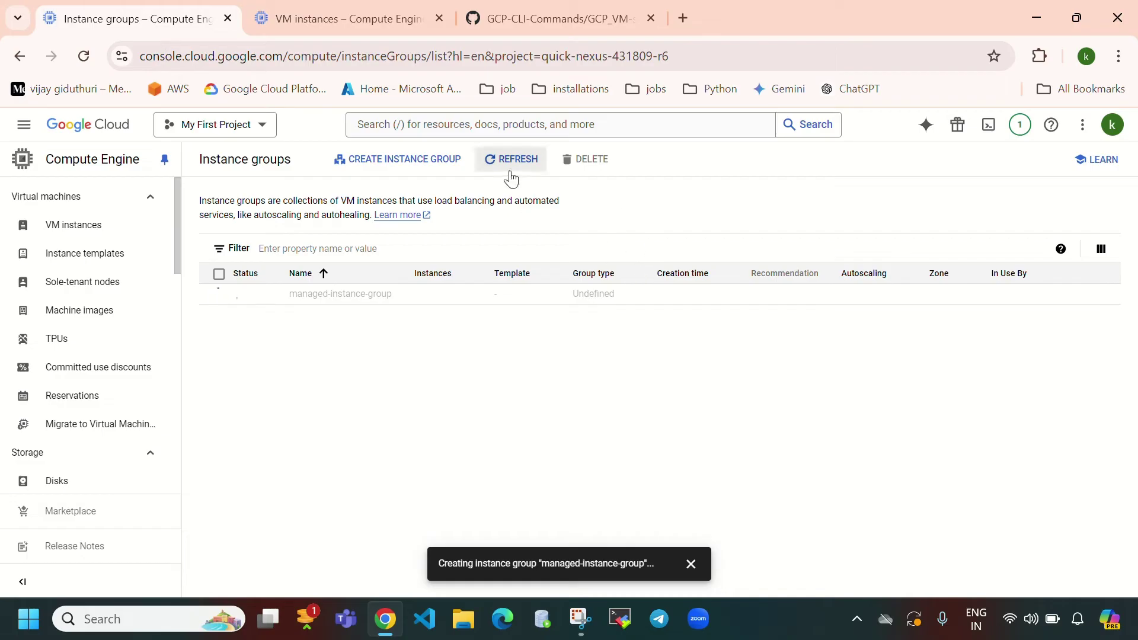
{"action": "left_click", "coordinate": [1021, 126]}
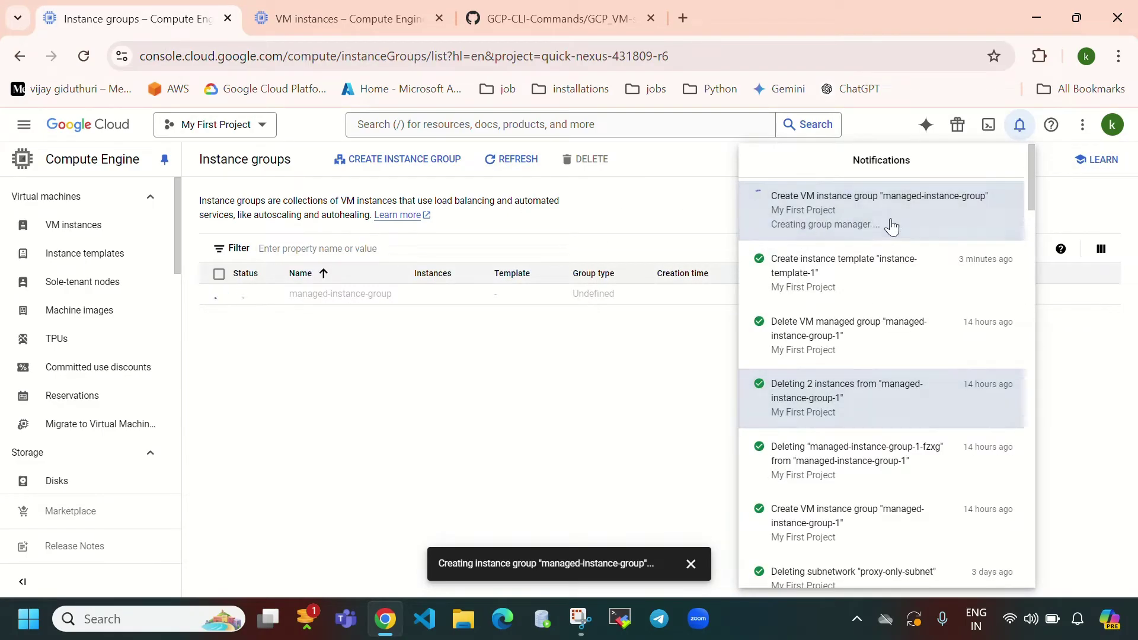
{"action": "left_click", "coordinate": [598, 389]}
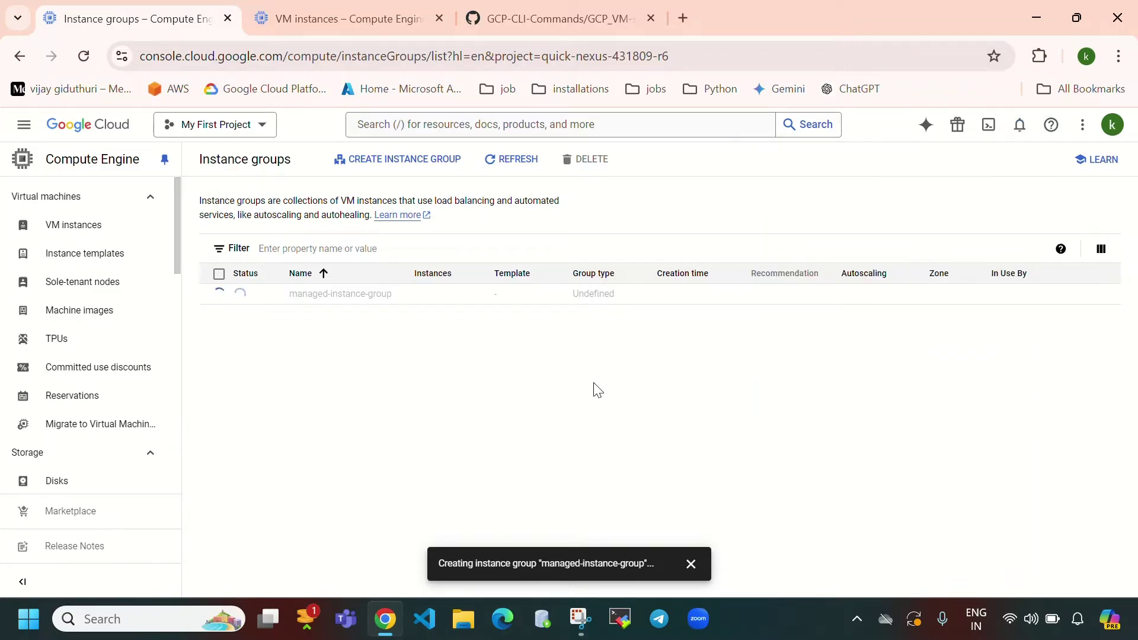
{"action": "left_click", "coordinate": [508, 167]}
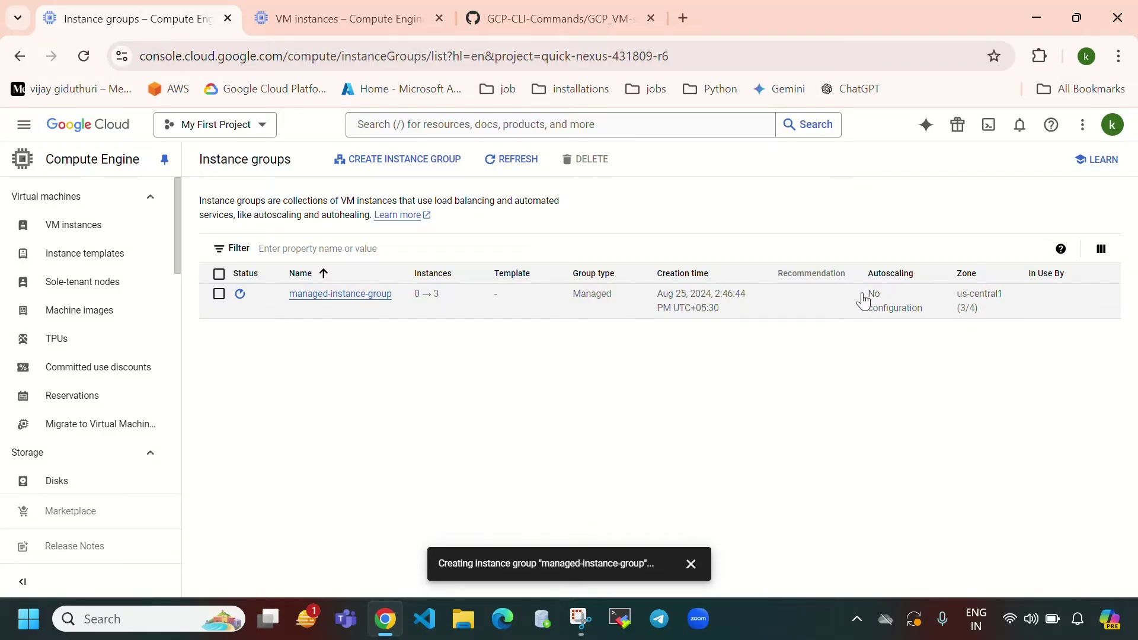
{"action": "left_click_drag", "start_coordinate": [866, 292], "coordinate": [935, 310]}
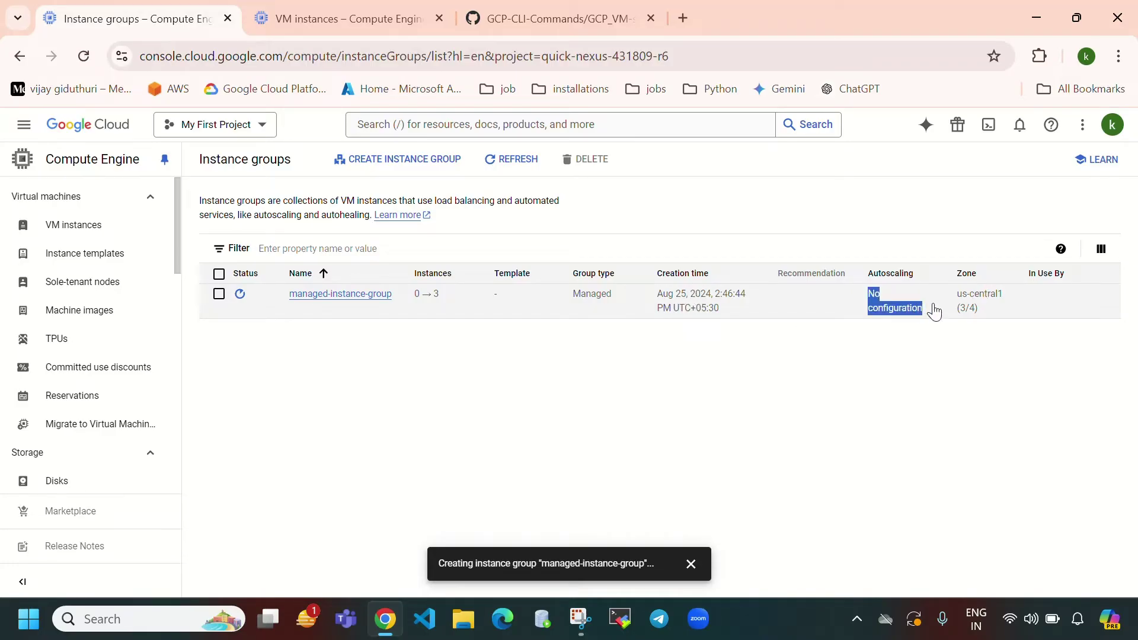
{"action": "left_click", "coordinate": [936, 313]}
{"action": "left_click", "coordinate": [511, 164]}
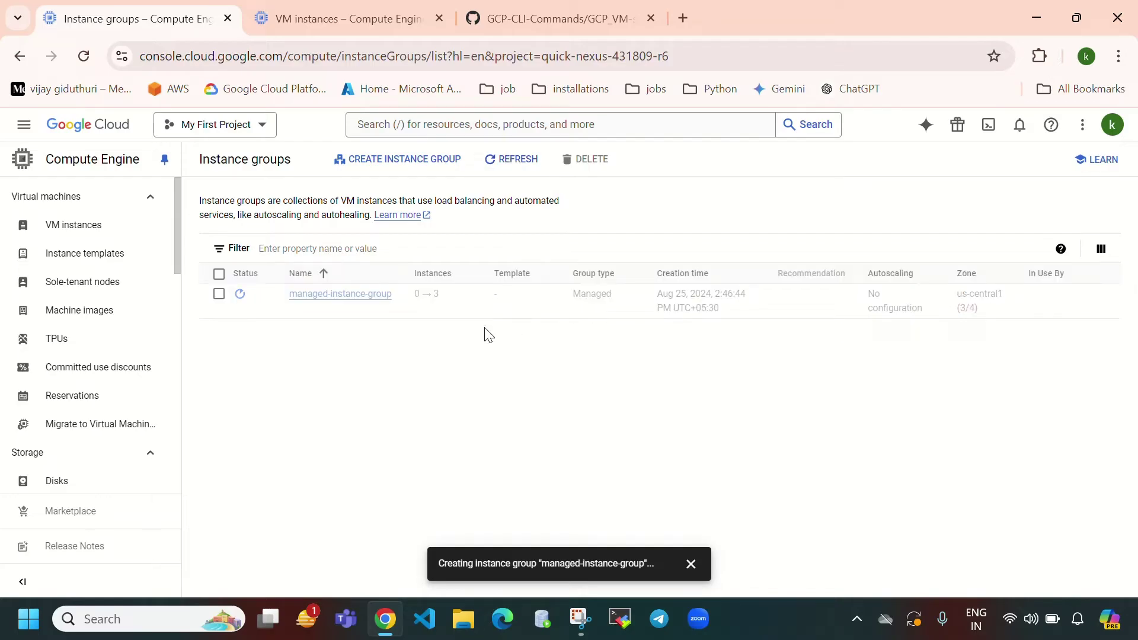
Open the details of managed-instance-group and refresh the VM instances list in the other tab.
{"action": "left_click", "coordinate": [368, 295]}
{"action": "left_click", "coordinate": [343, 18]}
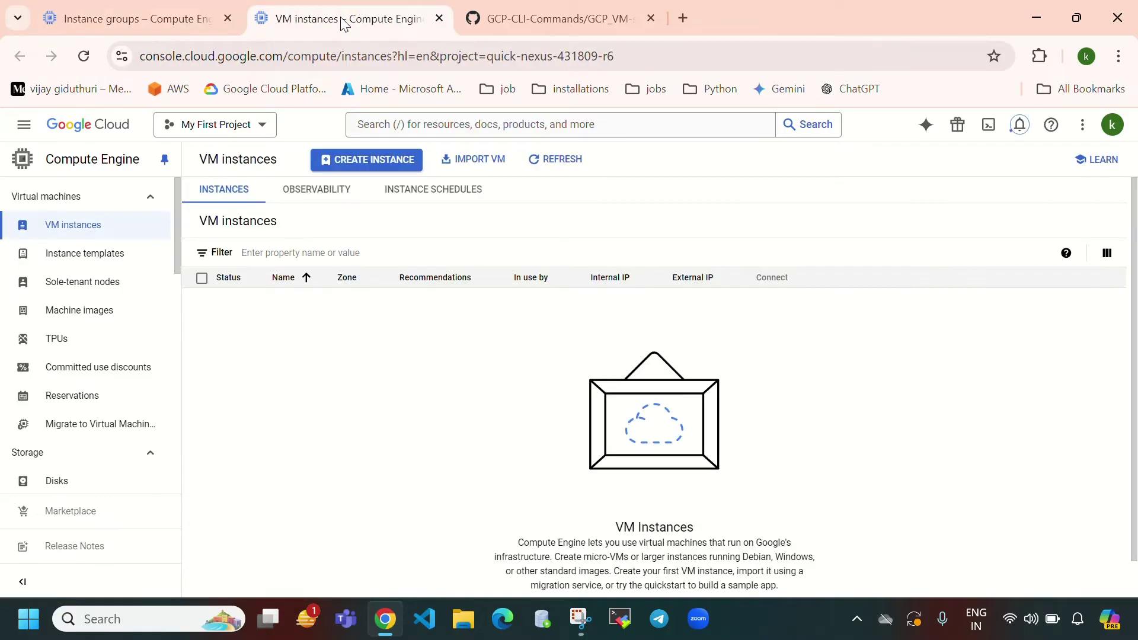
{"action": "left_click", "coordinate": [536, 157]}
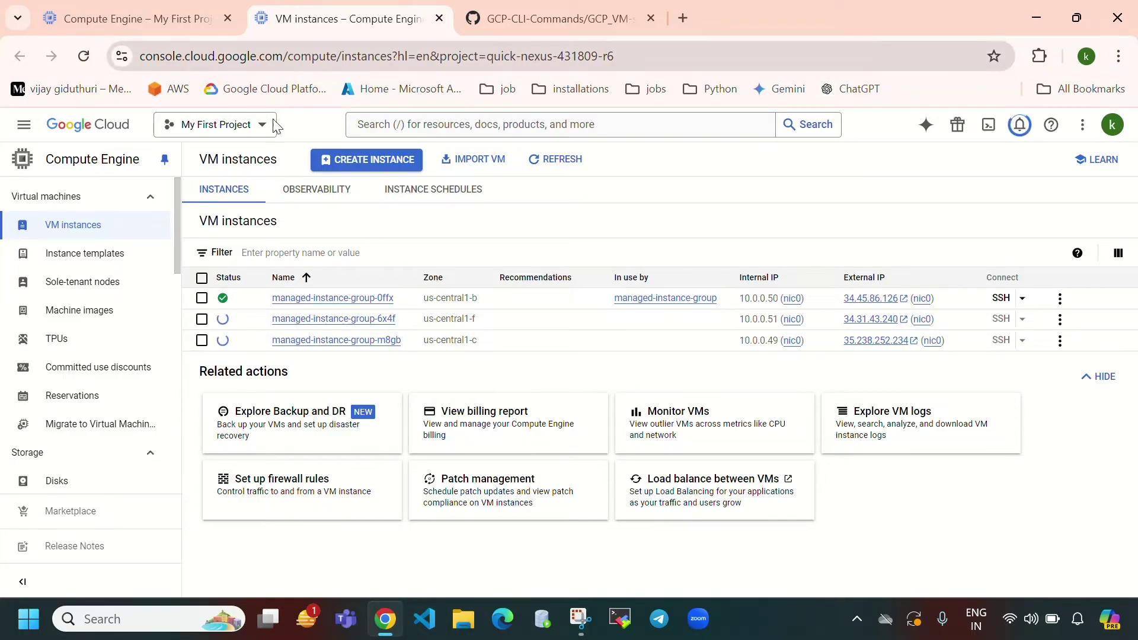
Review the overview of managed-instance-group, including its VM instances and the health reported by myy-health-check.
{"action": "left_click", "coordinate": [158, 27]}
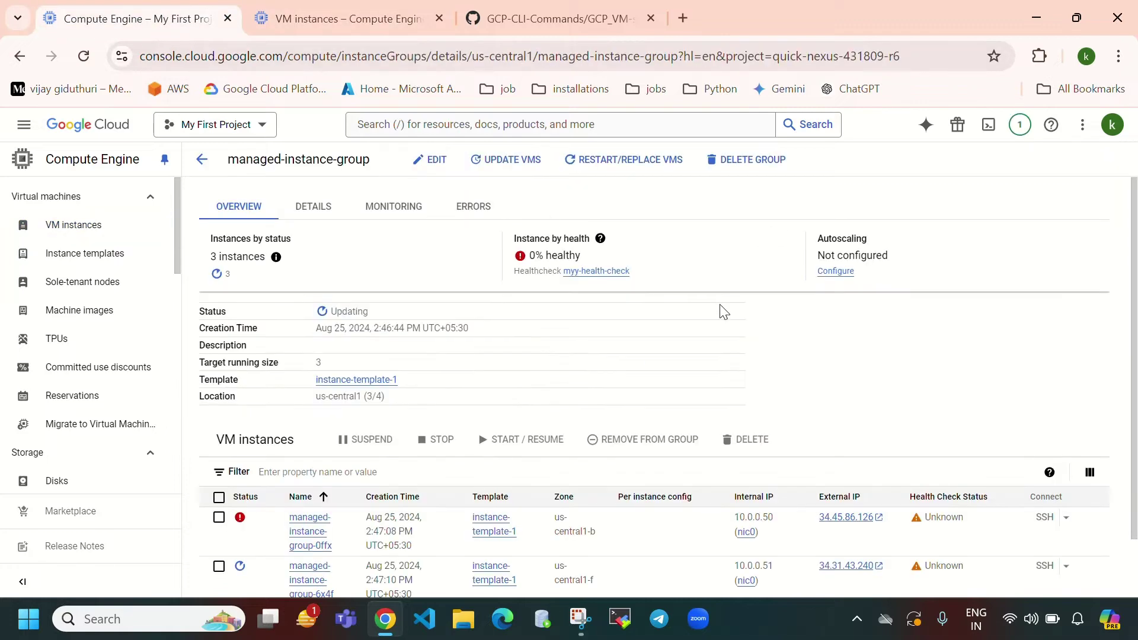
{"action": "scroll", "coordinate": [613, 403], "scroll_direction": "down", "scroll_amount": 1}
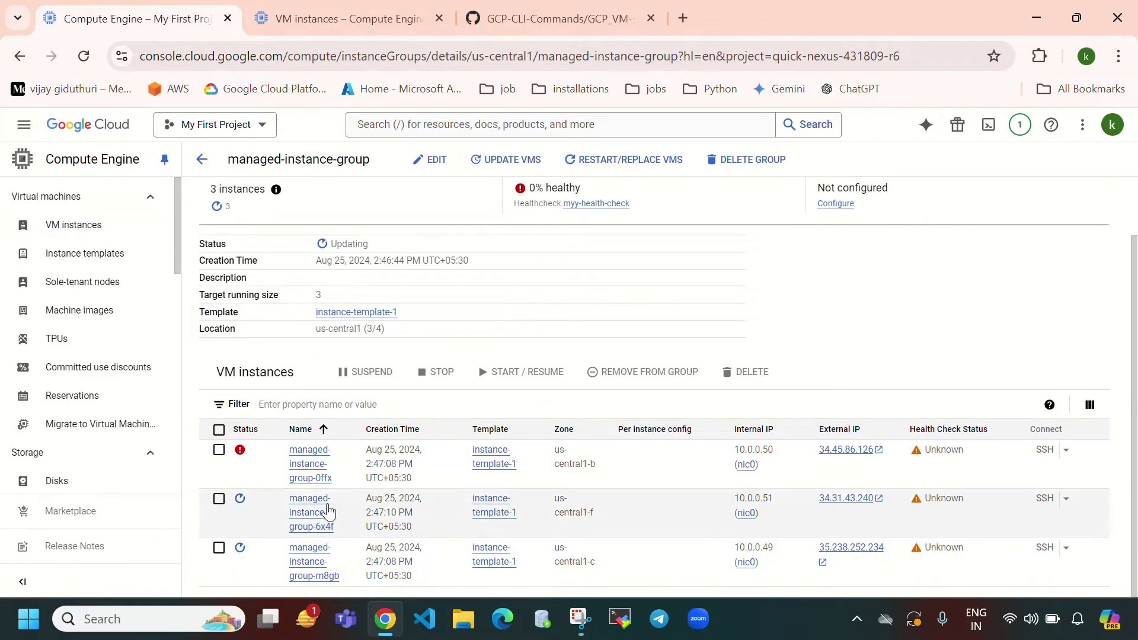
{"action": "scroll", "coordinate": [415, 504], "scroll_direction": "up", "scroll_amount": 1}
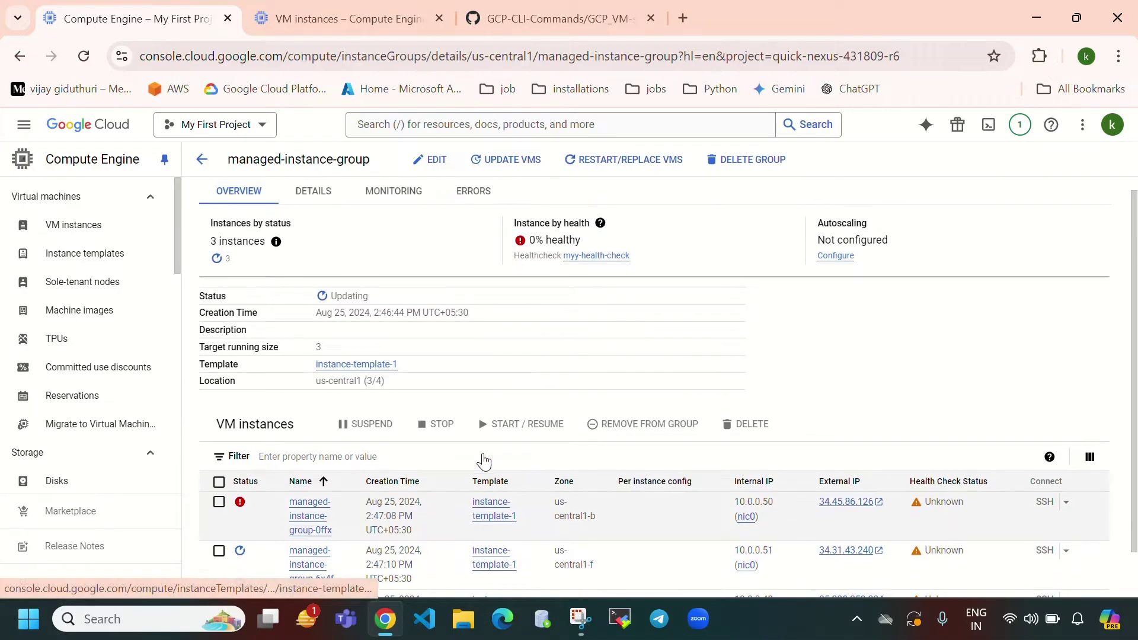
{"action": "left_click_drag", "start_coordinate": [528, 257], "coordinate": [619, 271]}
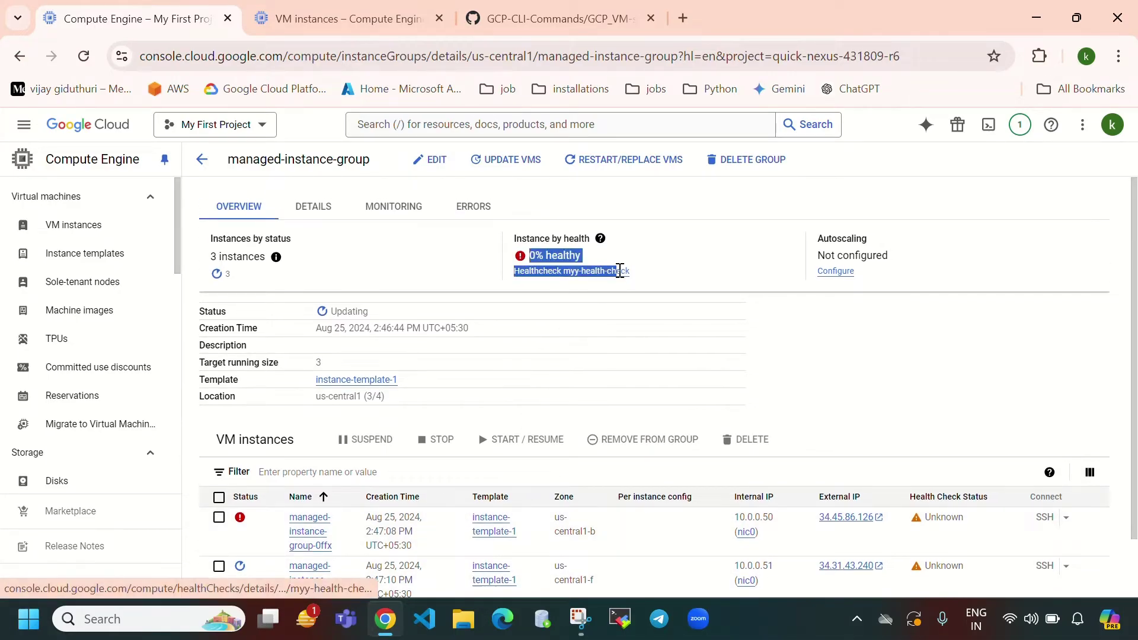
Refresh the VM instances list and compare the VMs' status with the instance group's health status.
{"action": "left_click", "coordinate": [329, 19]}
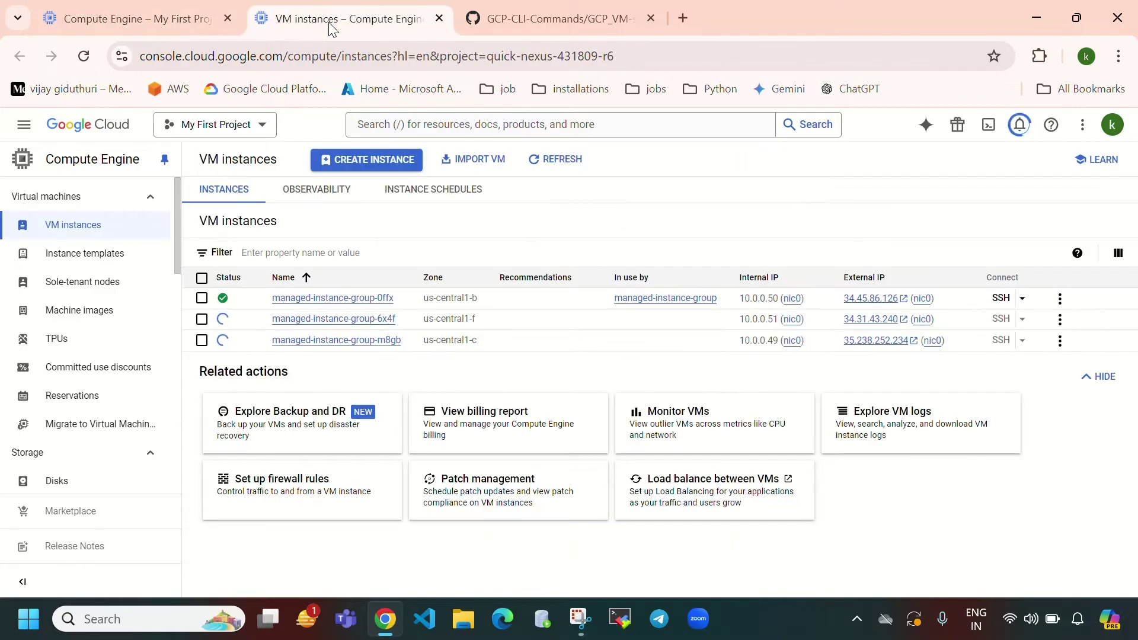
{"action": "left_click", "coordinate": [544, 162]}
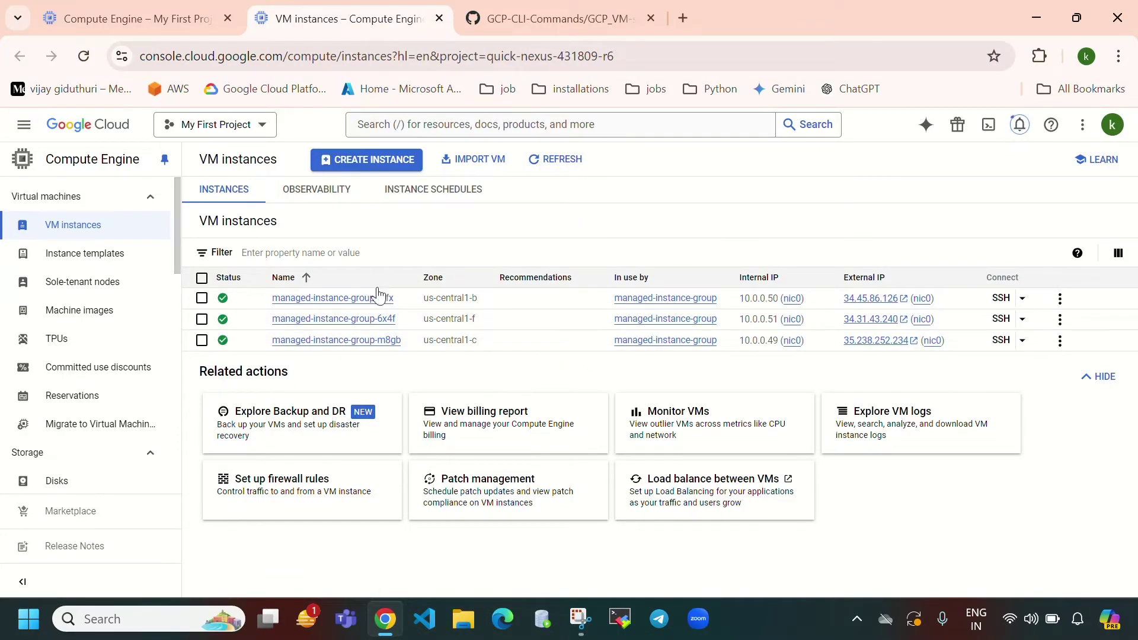
{"action": "left_click", "coordinate": [136, 19]}
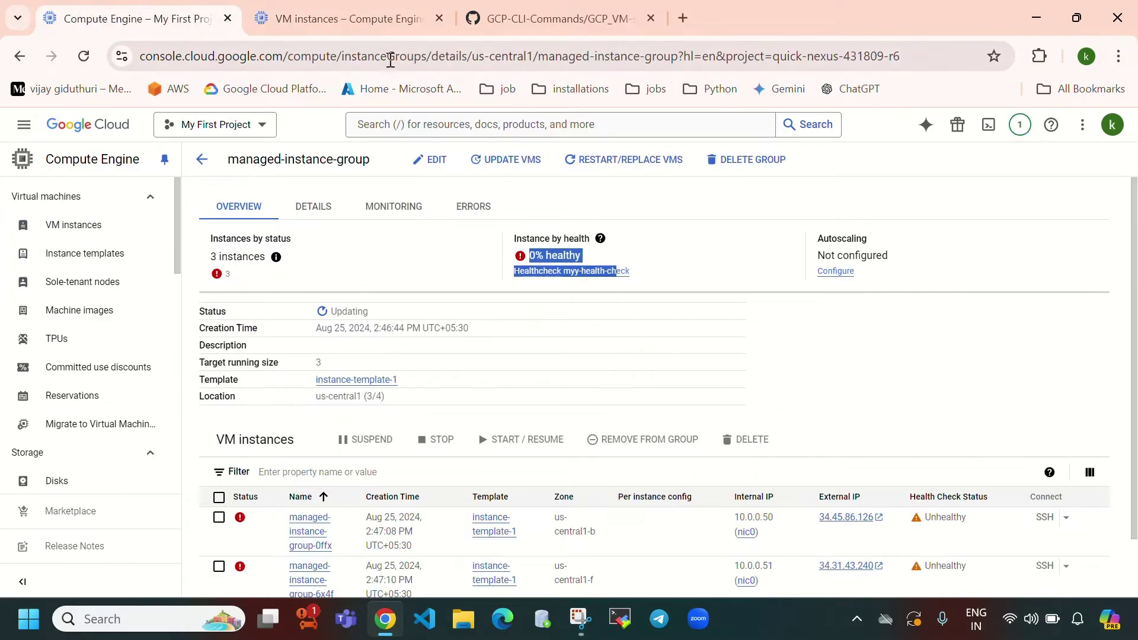
{"action": "left_click", "coordinate": [378, 21]}
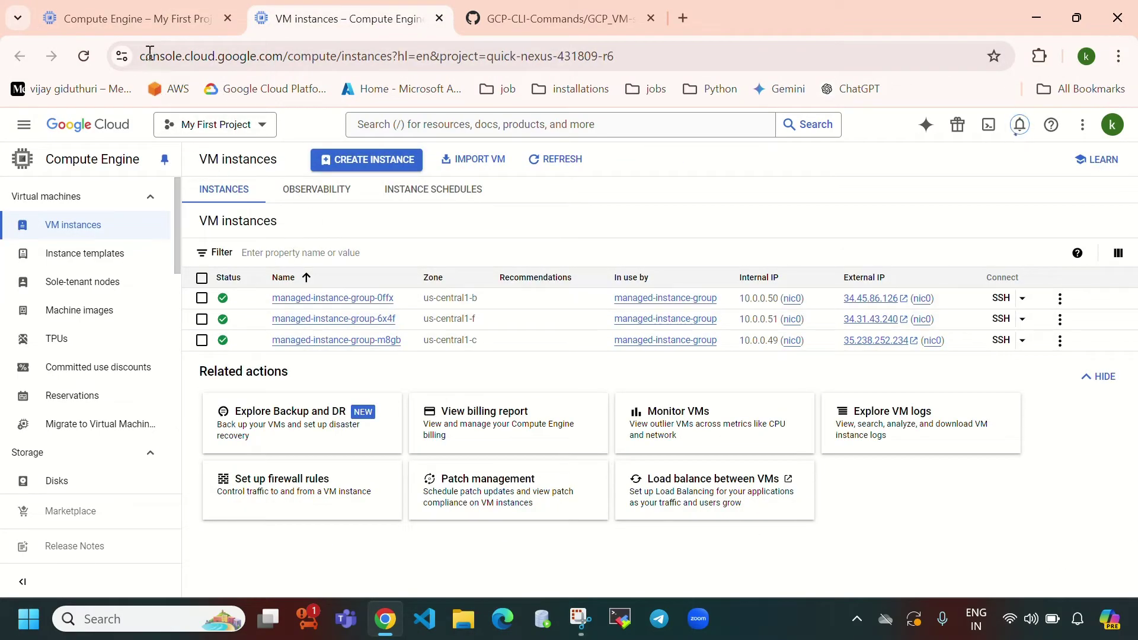
{"action": "left_click", "coordinate": [156, 29]}
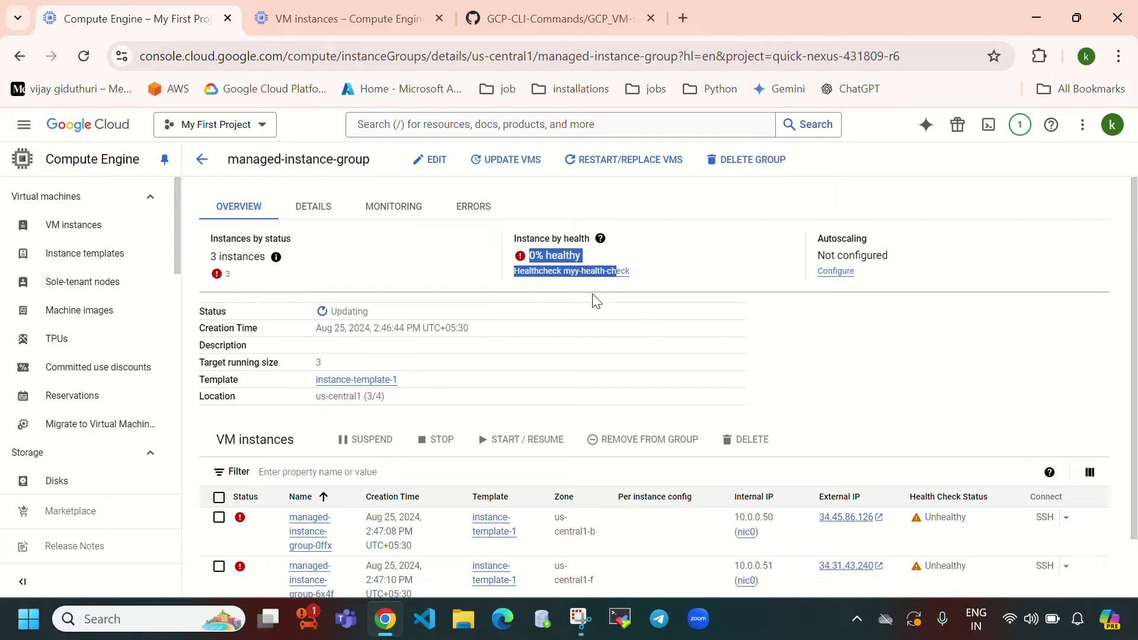
{"action": "left_click", "coordinate": [556, 260]}
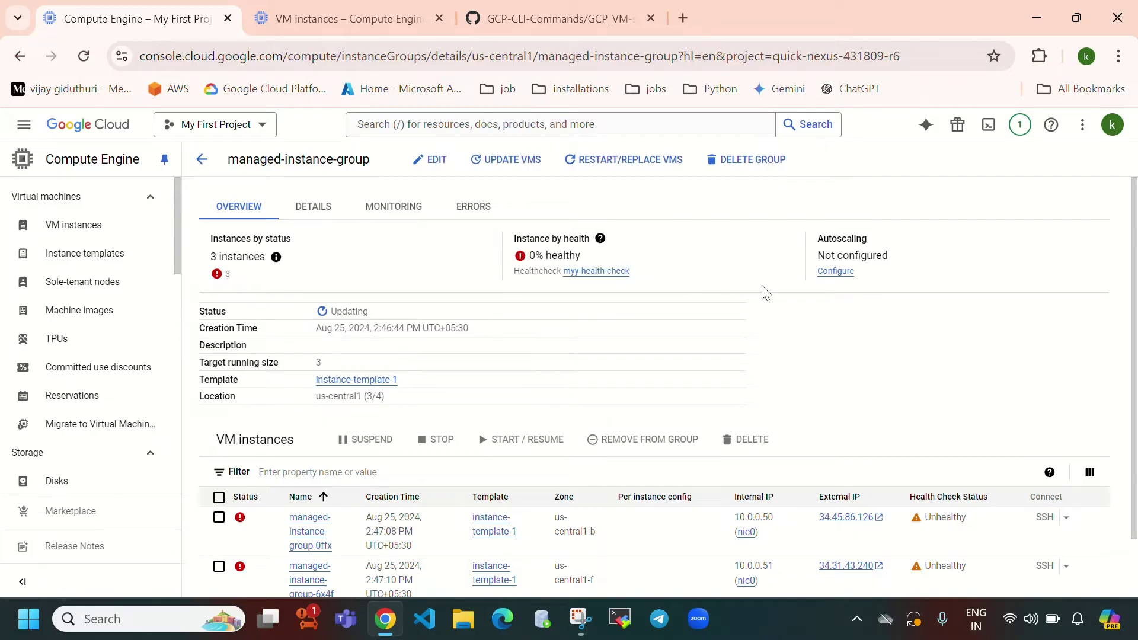
Reload the managed-instance-group overview until its data updates and check the instances by status and by health.
{"action": "left_click_drag", "start_coordinate": [532, 256], "coordinate": [633, 261]}
{"action": "left_click", "coordinate": [748, 267]}
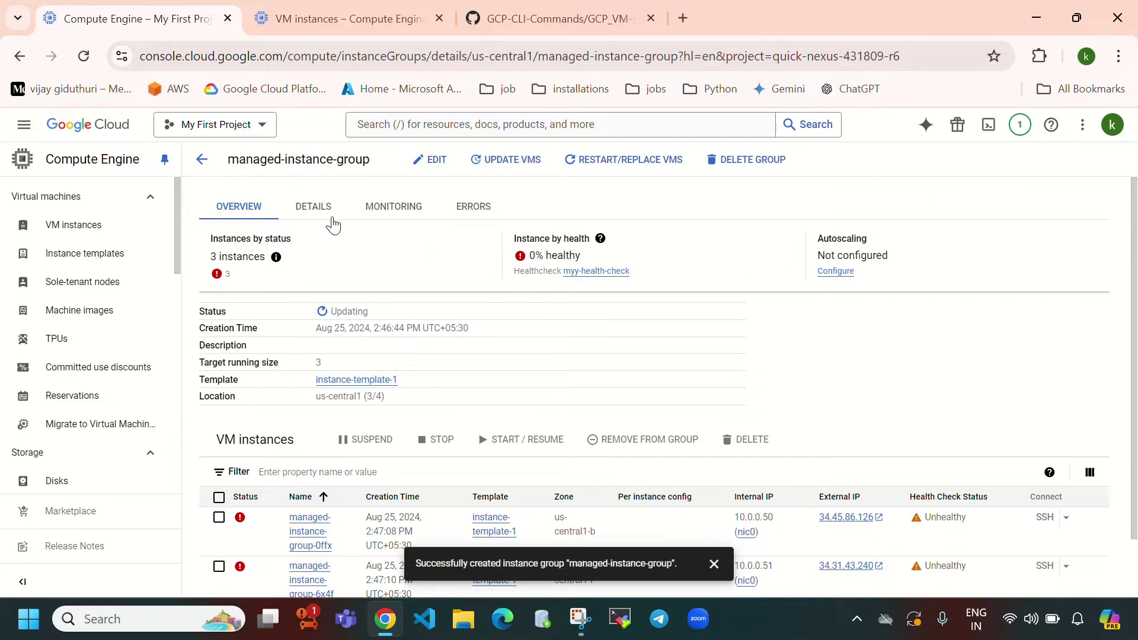
{"action": "left_click", "coordinate": [83, 56]}
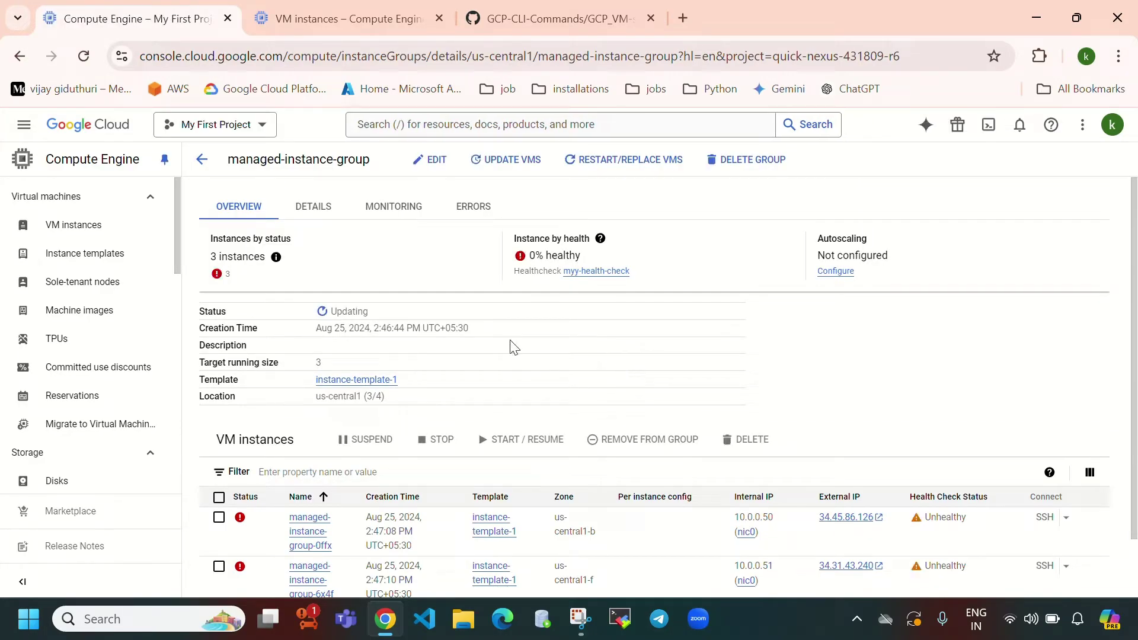
{"action": "left_click", "coordinate": [84, 56]}
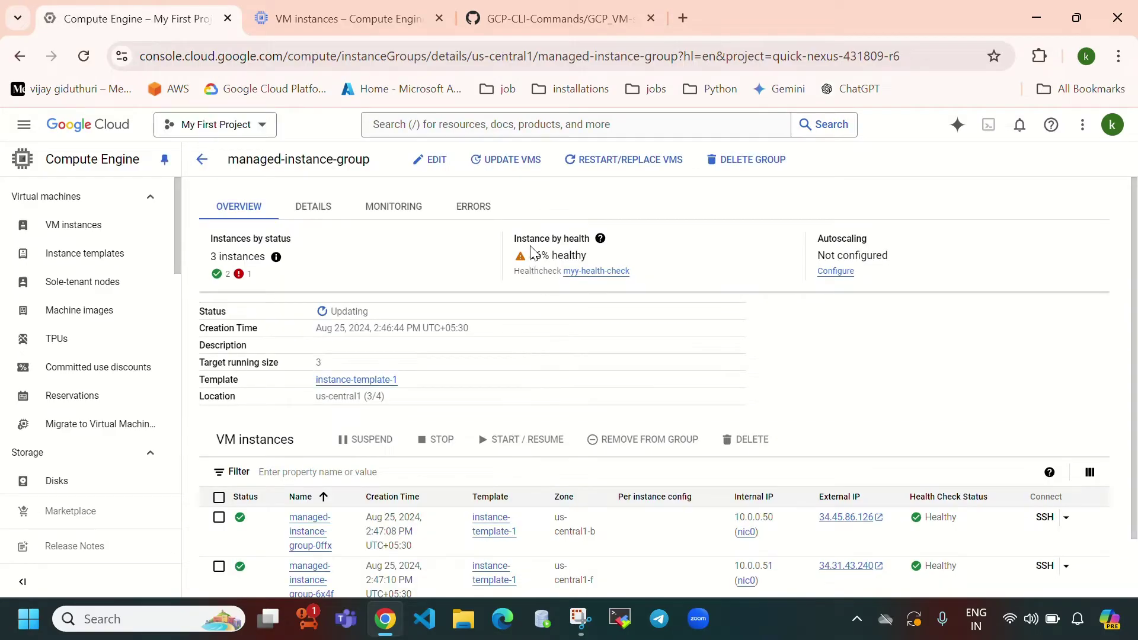
{"action": "left_click_drag", "start_coordinate": [528, 256], "coordinate": [599, 257]}
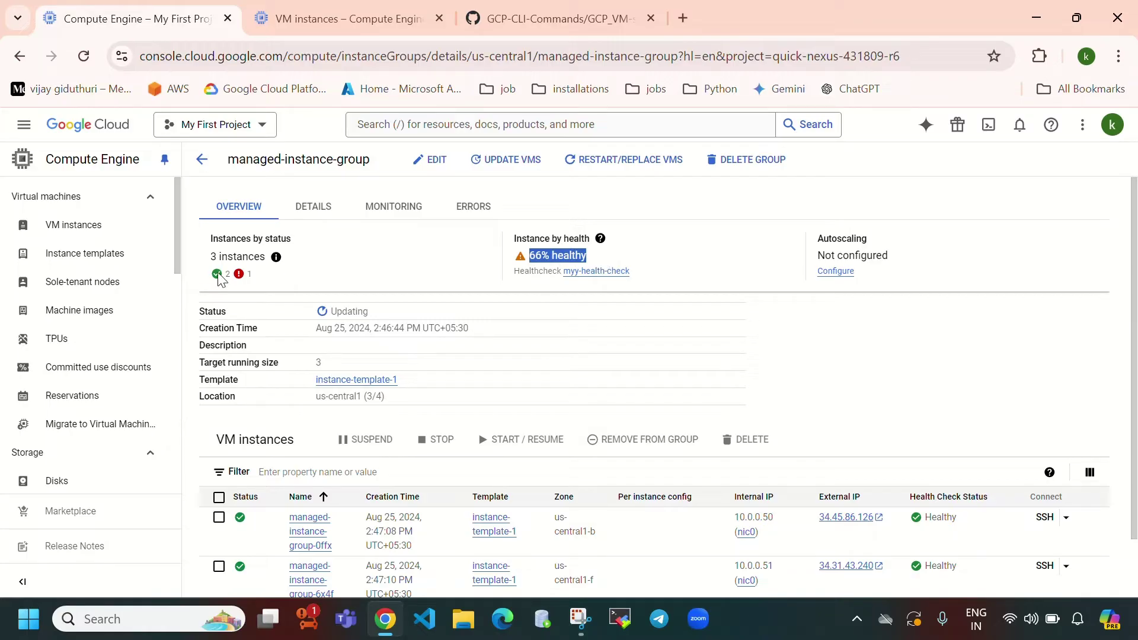
{"action": "triple_click", "coordinate": [249, 275]}
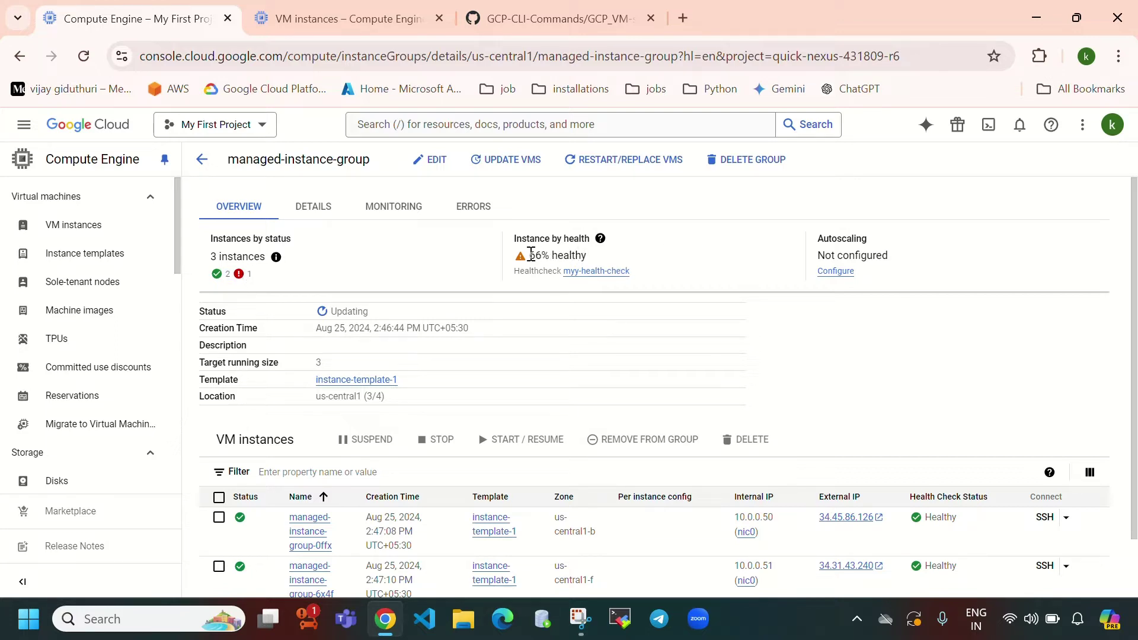
{"action": "left_click_drag", "start_coordinate": [530, 255], "coordinate": [601, 258]}
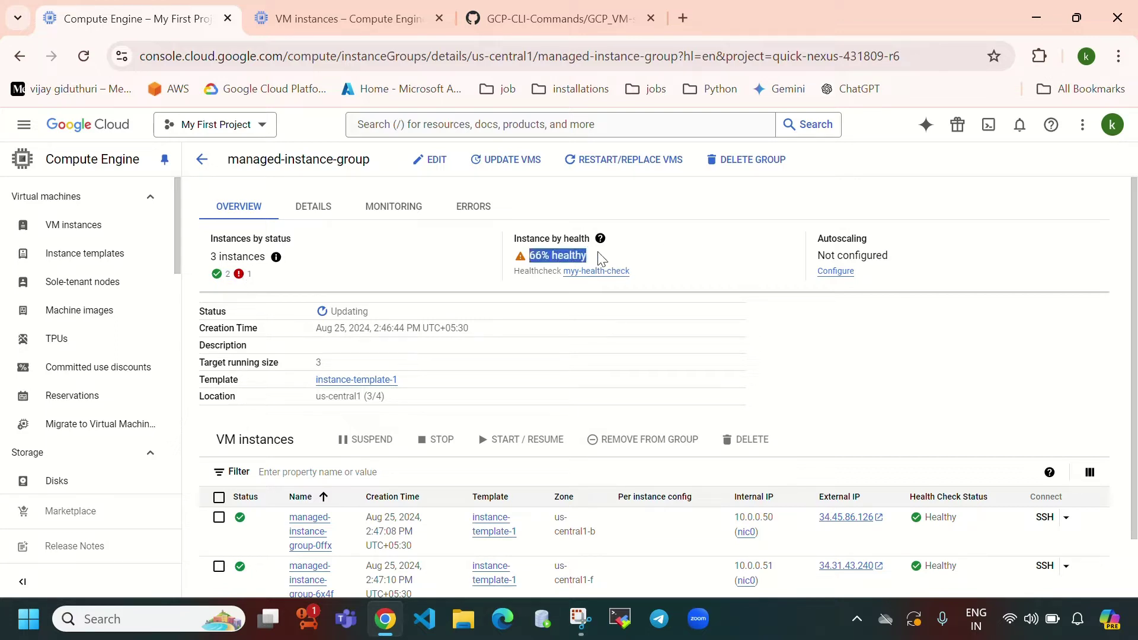
Reload the group overview again to check its health, and refresh the VM instances list in the other tab.
{"action": "left_click", "coordinate": [84, 56]}
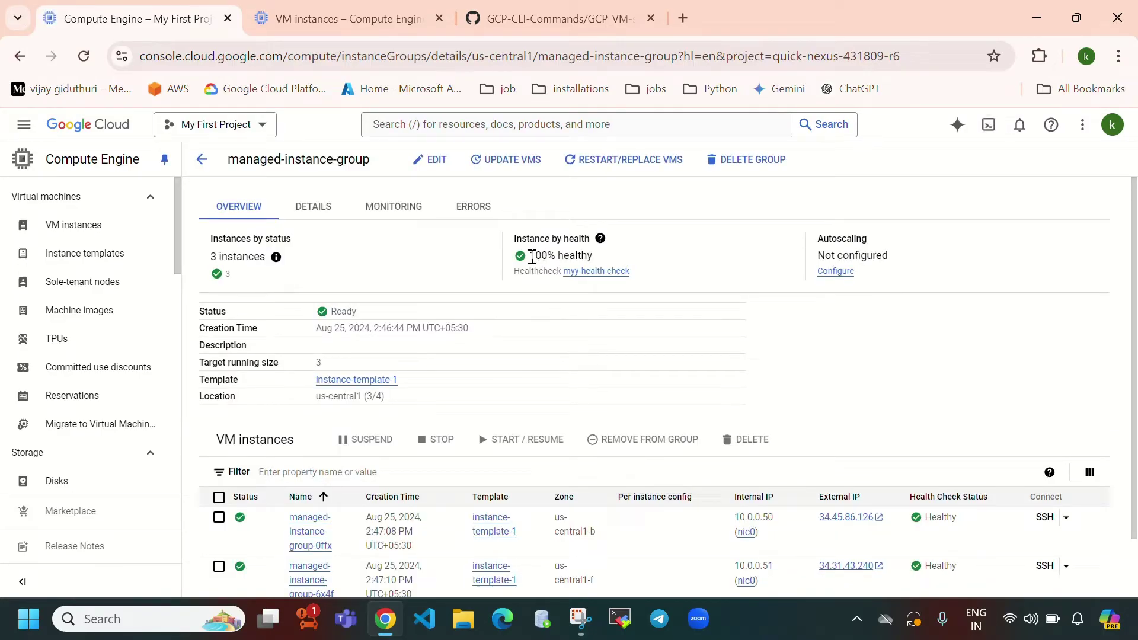
{"action": "left_click_drag", "start_coordinate": [530, 256], "coordinate": [618, 264]}
{"action": "left_click", "coordinate": [330, 34]}
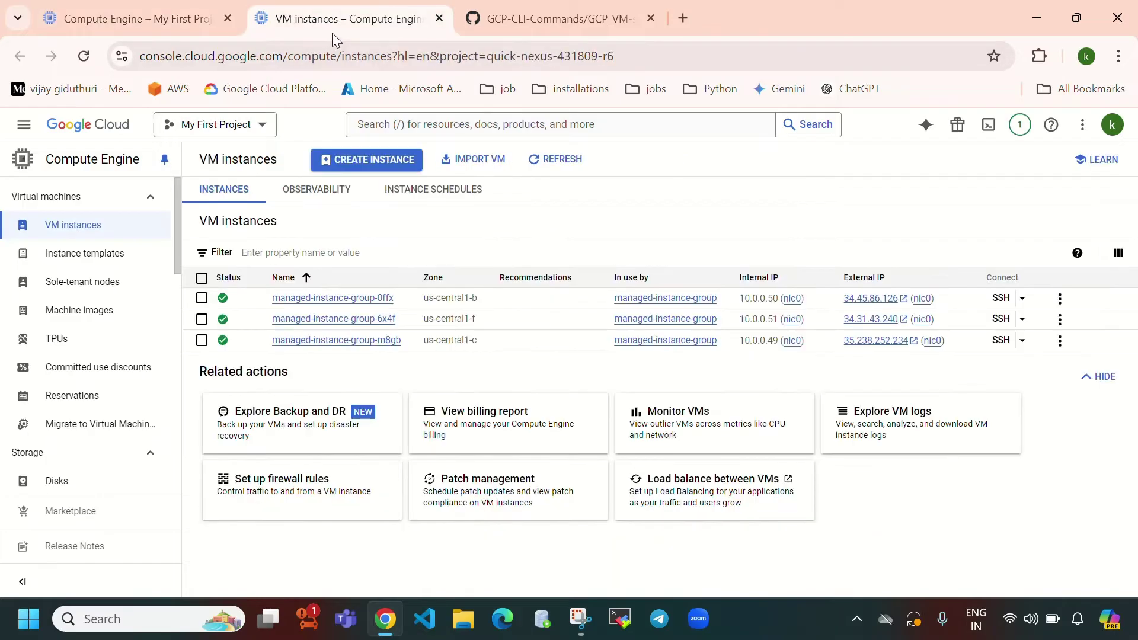
{"action": "left_click", "coordinate": [553, 161]}
{"action": "left_click", "coordinate": [159, 22]}
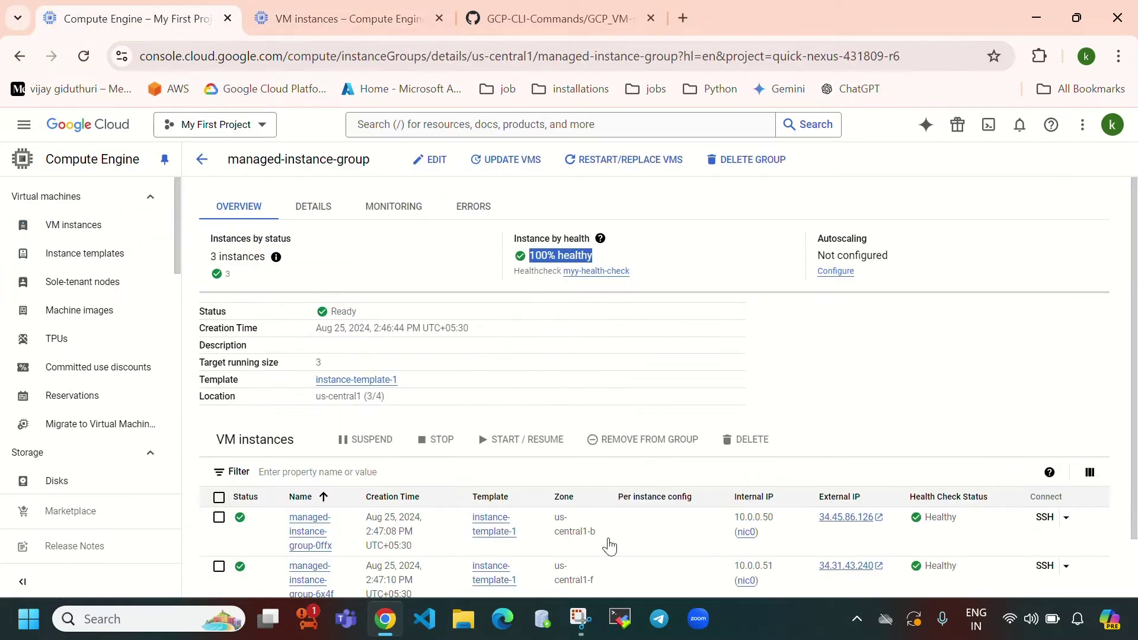
Copy the first VM's external IP, view the instance templates list, and reopen managed-instance-group from the instance groups list.
{"action": "scroll", "coordinate": [569, 543], "scroll_direction": "down", "scroll_amount": 1}
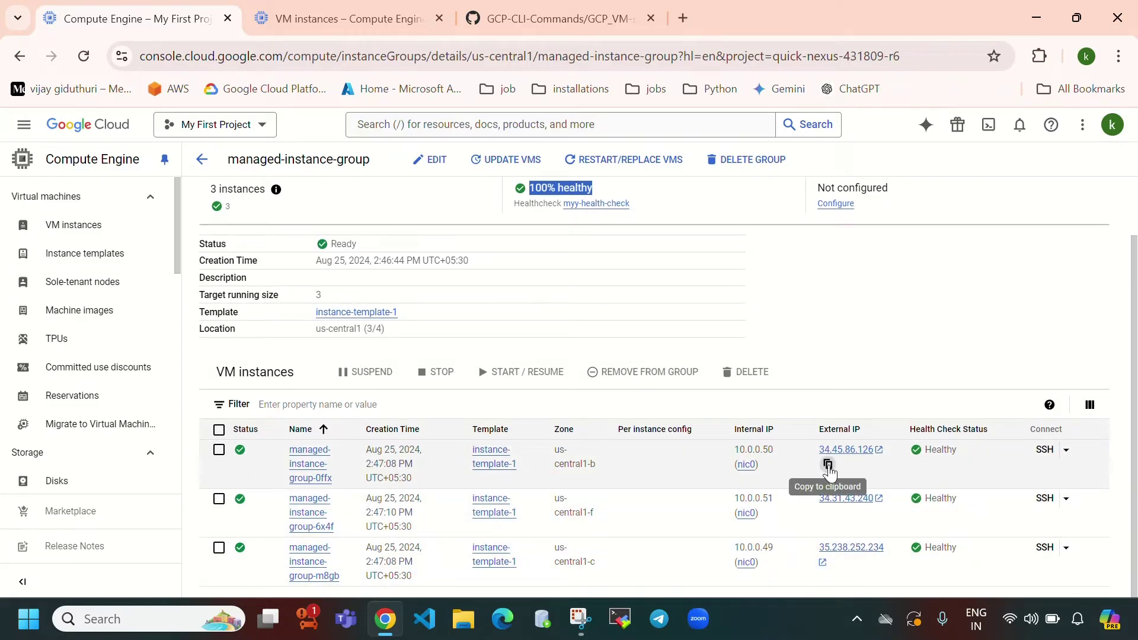
{"action": "left_click", "coordinate": [828, 466]}
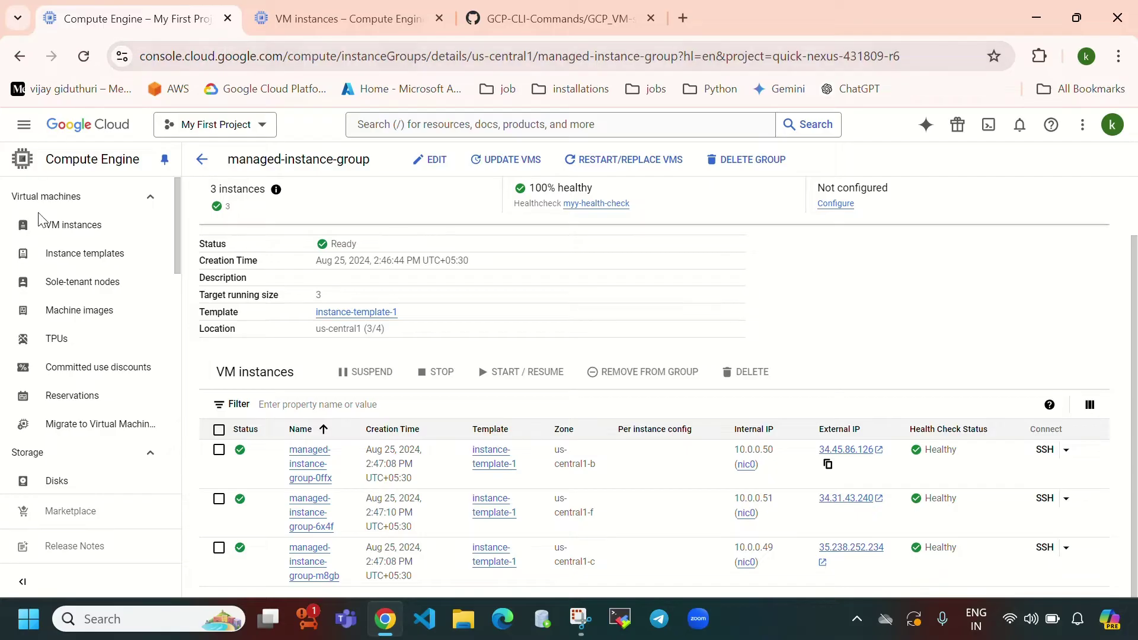
{"action": "left_click", "coordinate": [83, 250]}
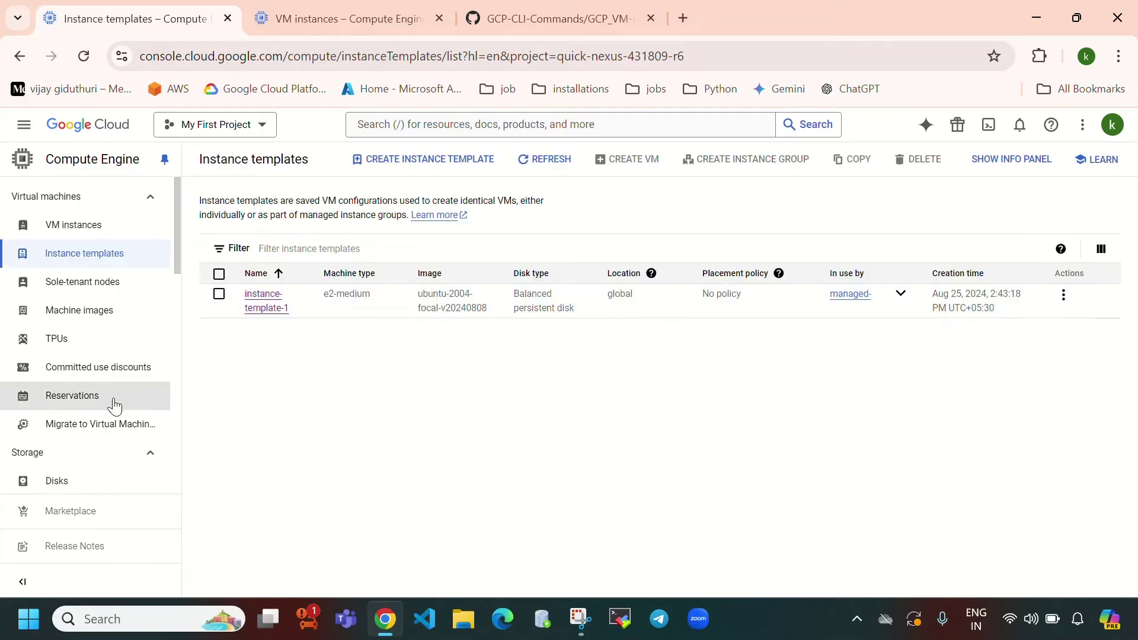
{"action": "scroll", "coordinate": [101, 397], "scroll_direction": "down", "scroll_amount": 5}
{"action": "left_click", "coordinate": [84, 387]}
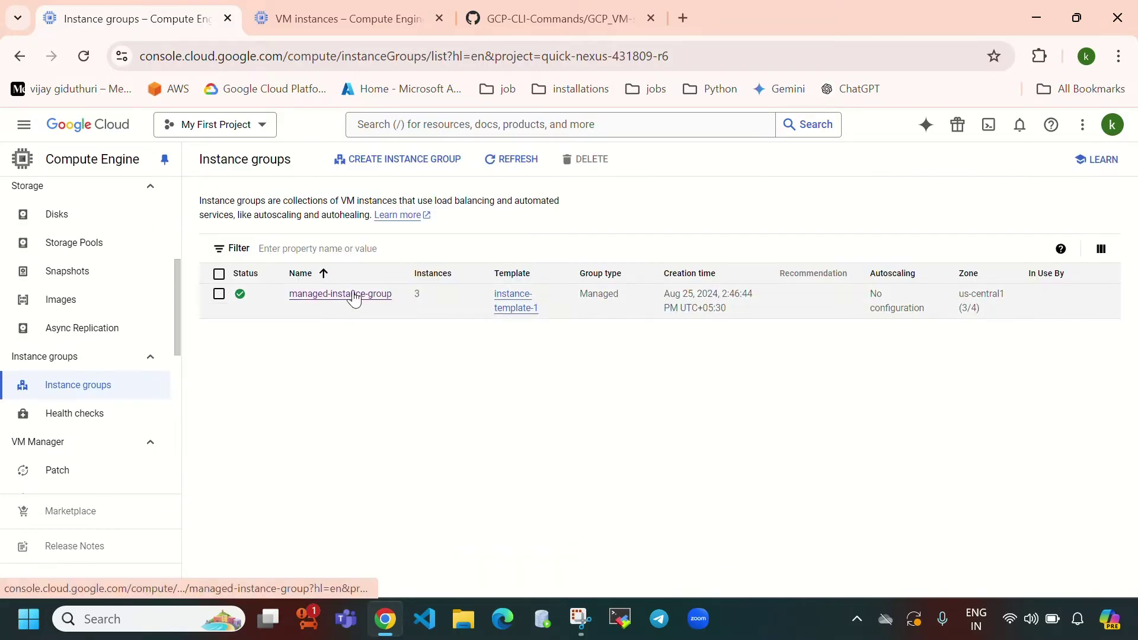
{"action": "left_click", "coordinate": [354, 296]}
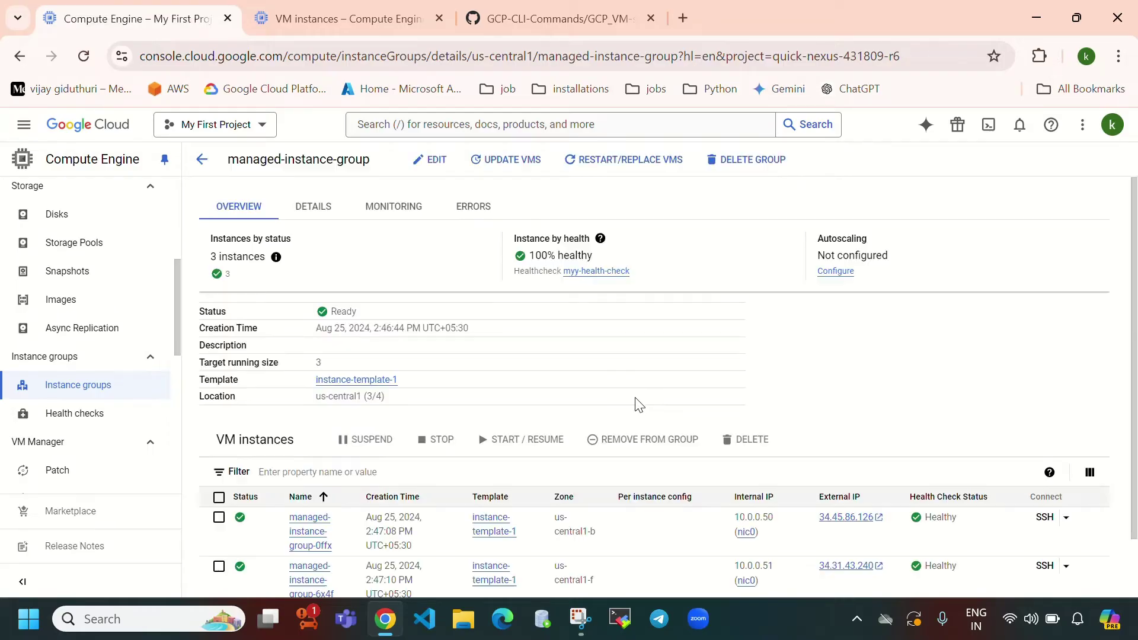
Copy the external IP 34.45.86.126 of the first VM, load it in a new browser tab and check the Apache2 page.
{"action": "scroll", "coordinate": [639, 406], "scroll_direction": "down", "scroll_amount": 1}
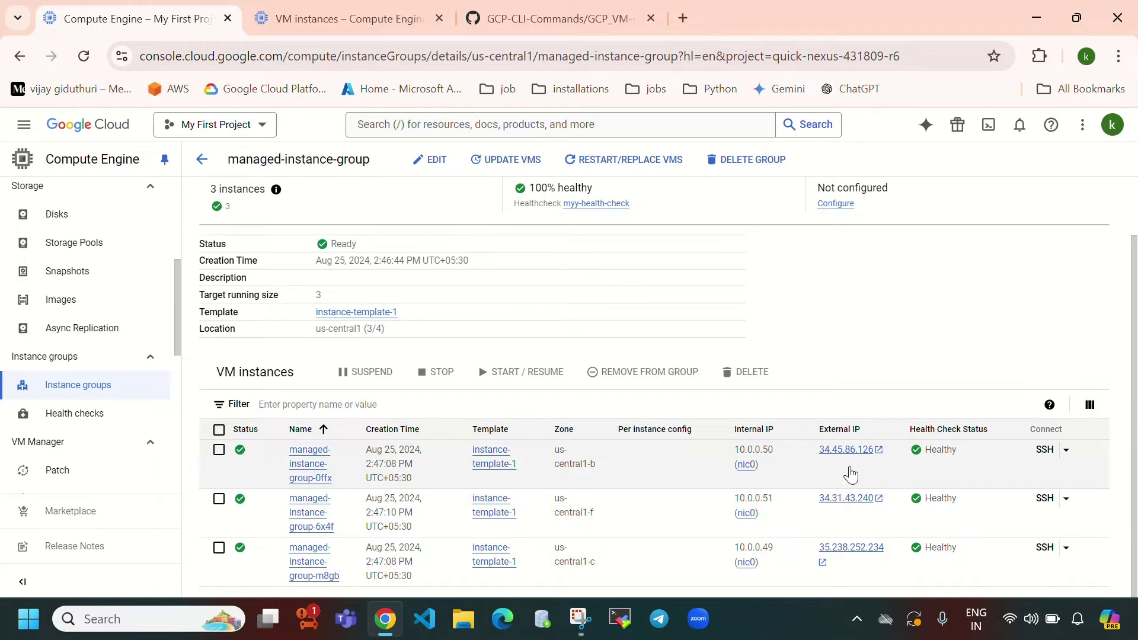
{"action": "left_click", "coordinate": [827, 467]}
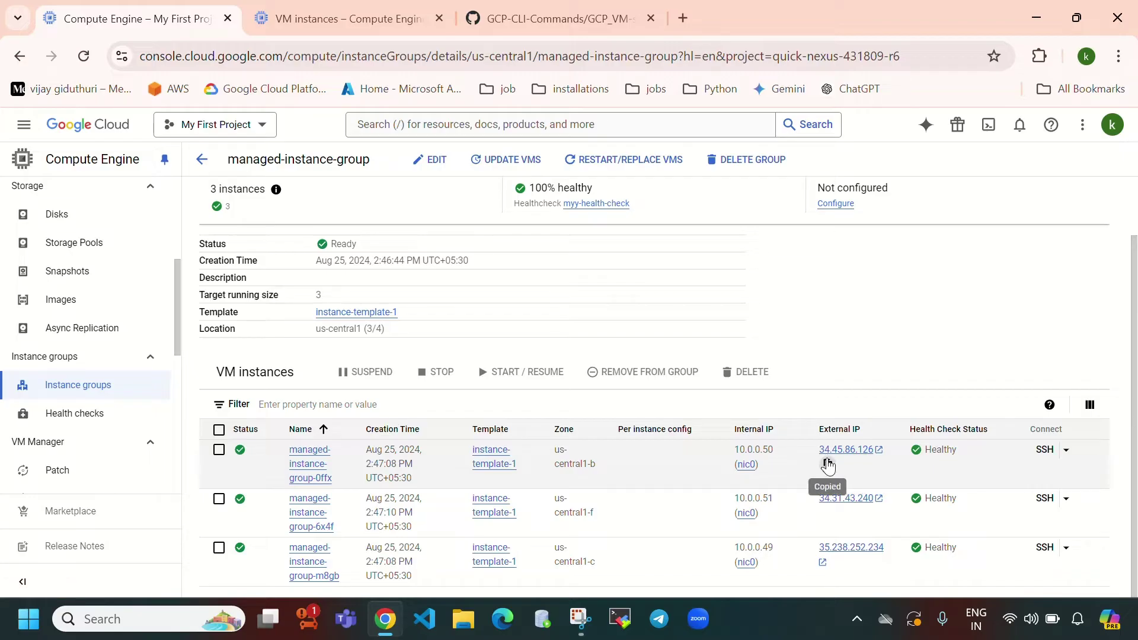
{"action": "left_click", "coordinate": [1077, 14]}
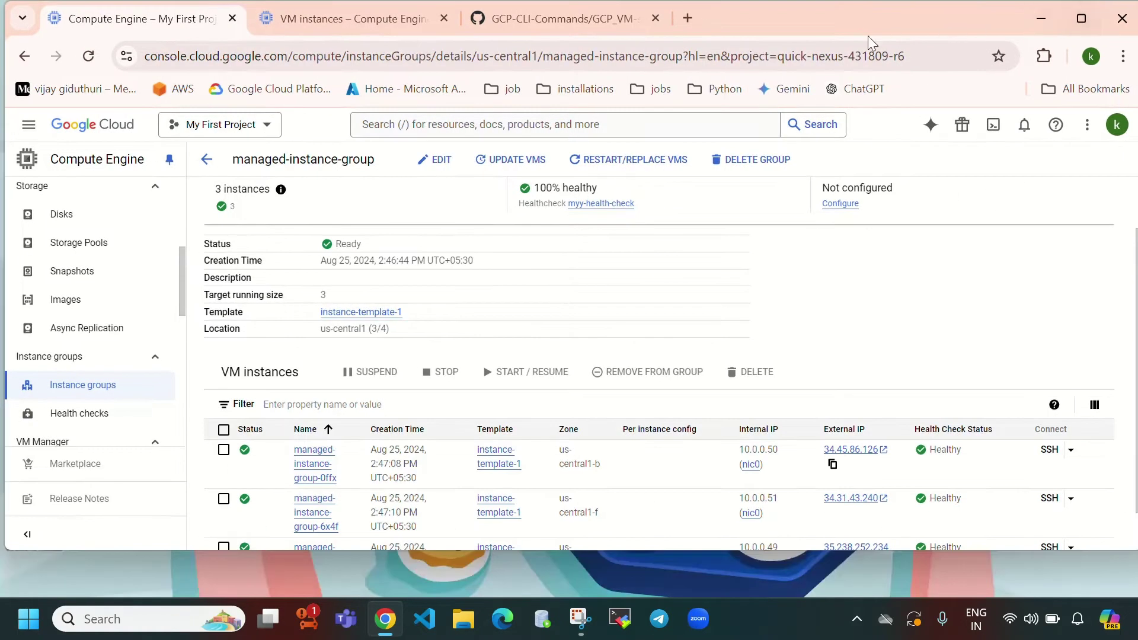
{"action": "left_click", "coordinate": [691, 16]}
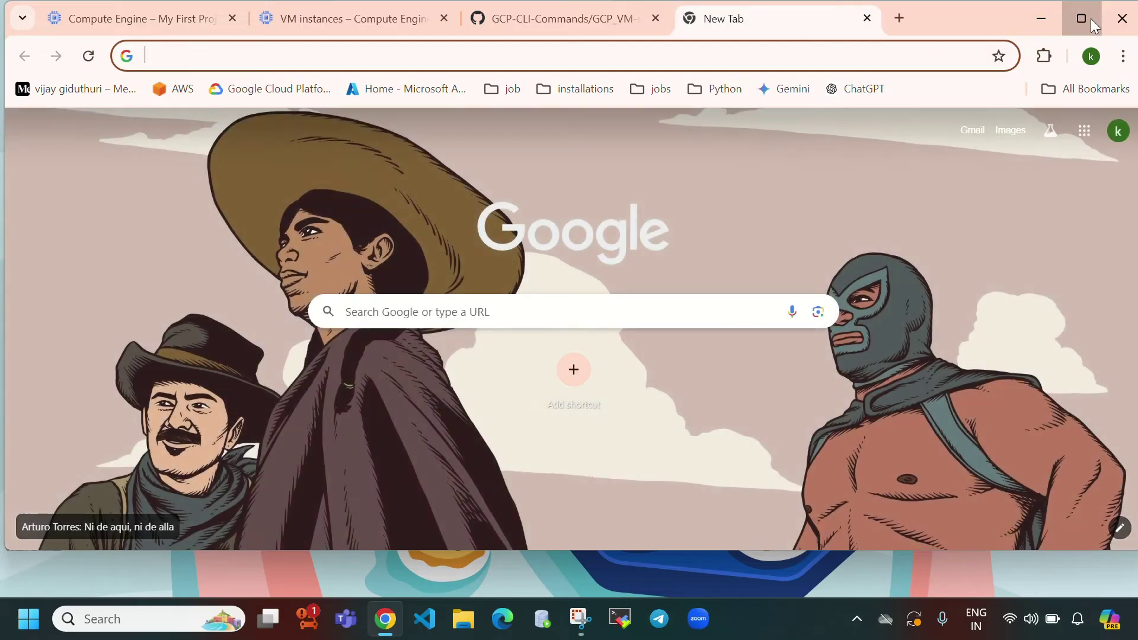
{"action": "left_click", "coordinate": [1085, 18]}
{"action": "left_click", "coordinate": [706, 311]}
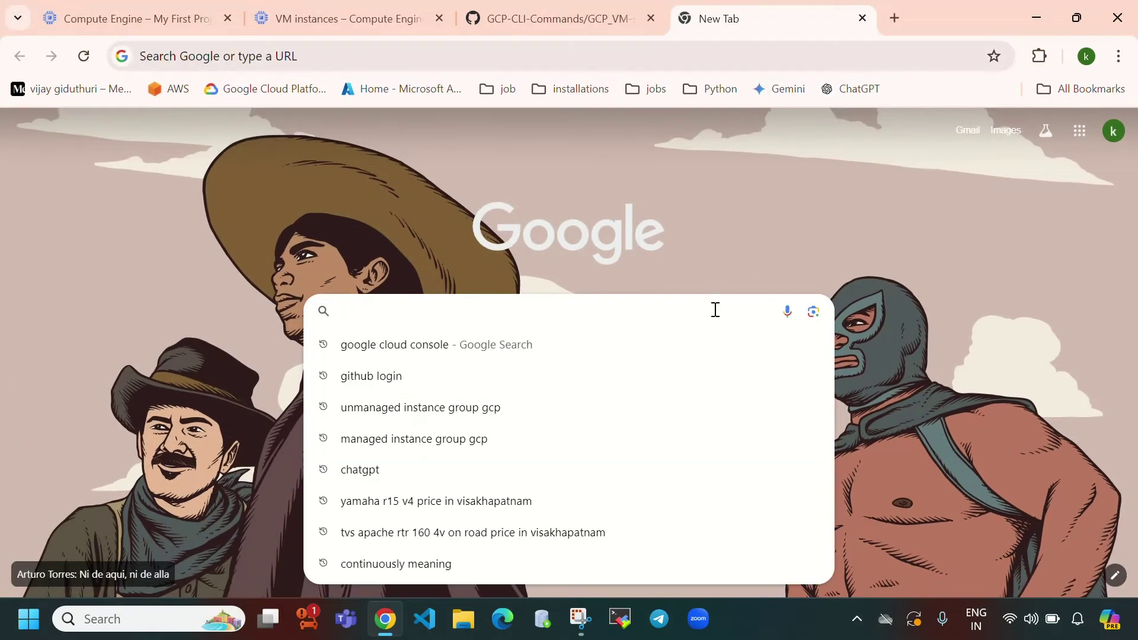
{"action": "key", "text": "ctrl+v"}
{"action": "key", "text": "Return"}
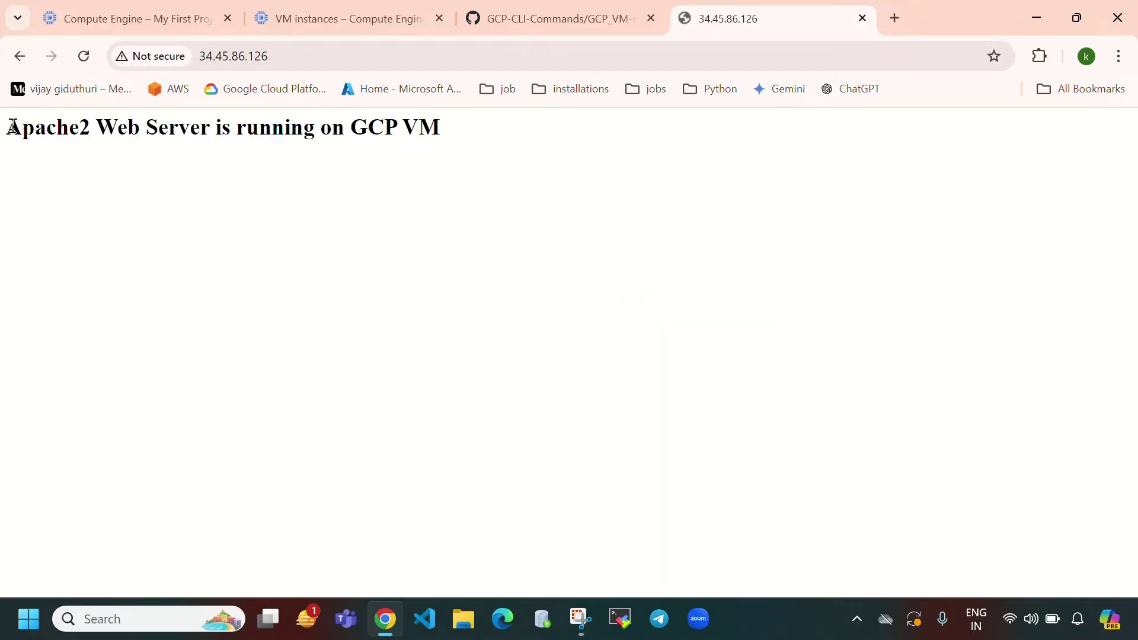
{"action": "left_click_drag", "start_coordinate": [11, 128], "coordinate": [465, 137]}
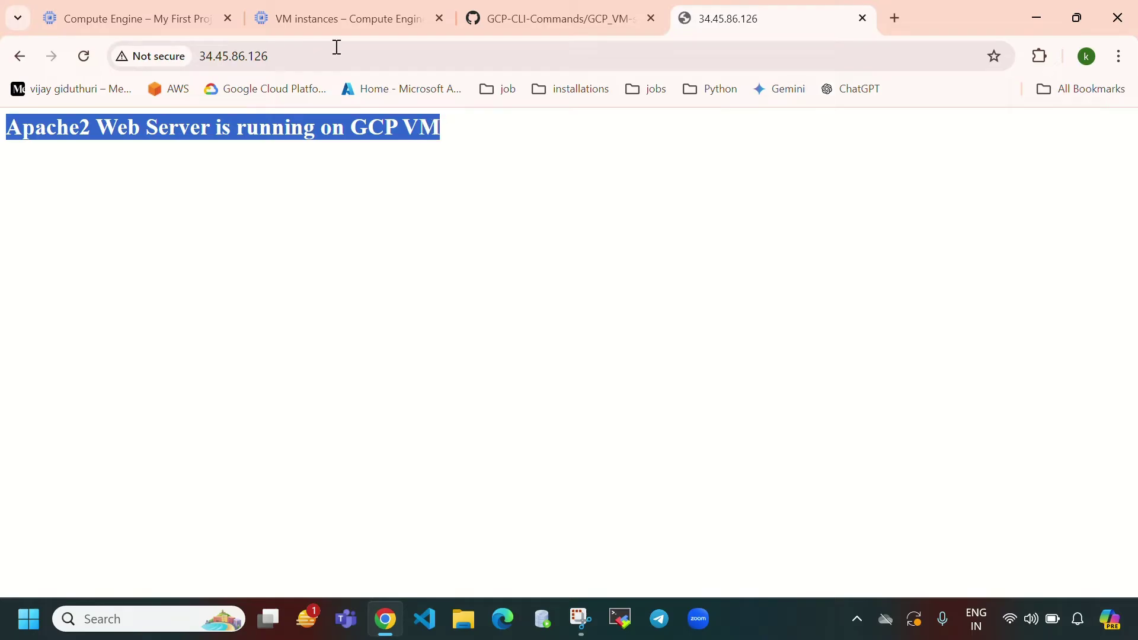
Copy the second VM's external IP 34.31.43.240 from the group, load it in a new browser tab and check its web page.
{"action": "left_click", "coordinate": [151, 20]}
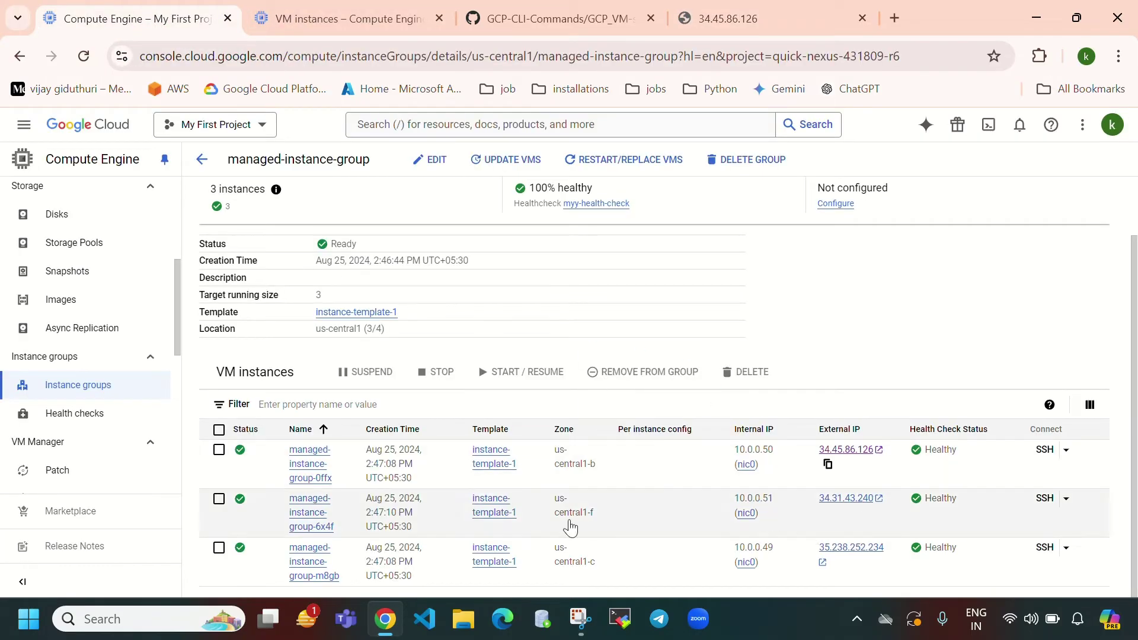
{"action": "left_click", "coordinate": [835, 517]}
{"action": "left_click", "coordinate": [894, 18]}
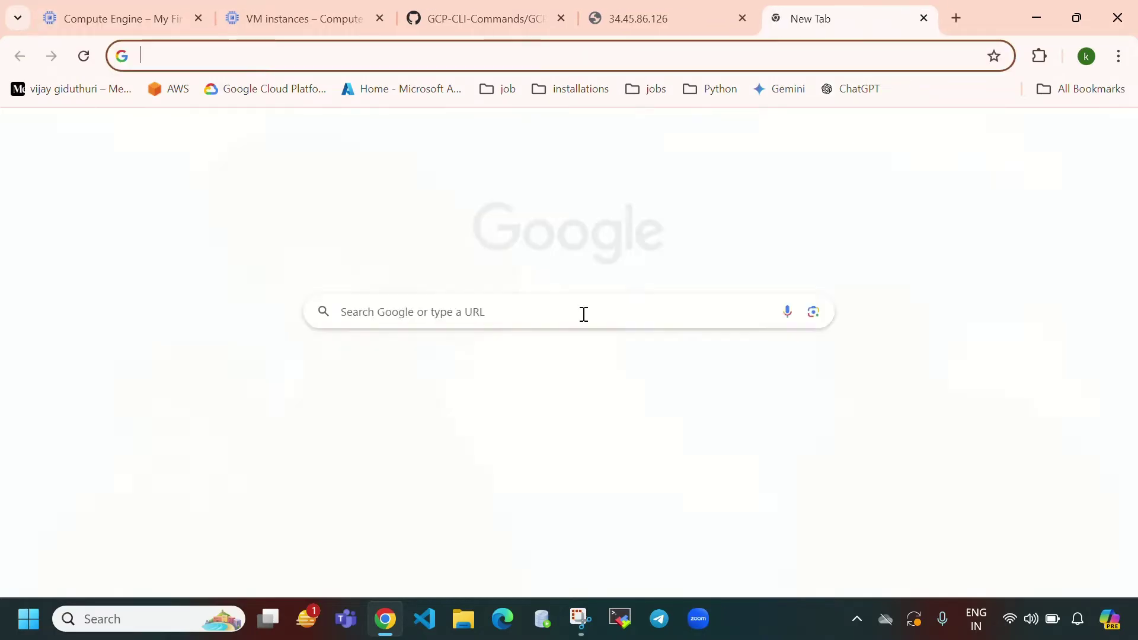
{"action": "key", "text": "ctrl+v"}
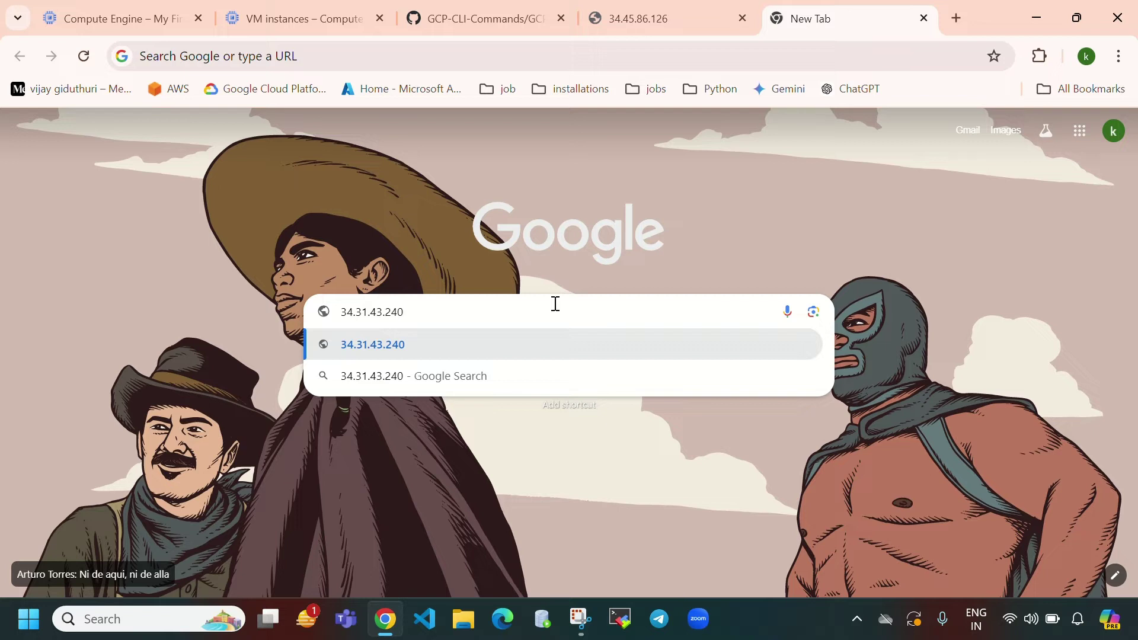
{"action": "key", "text": "Return"}
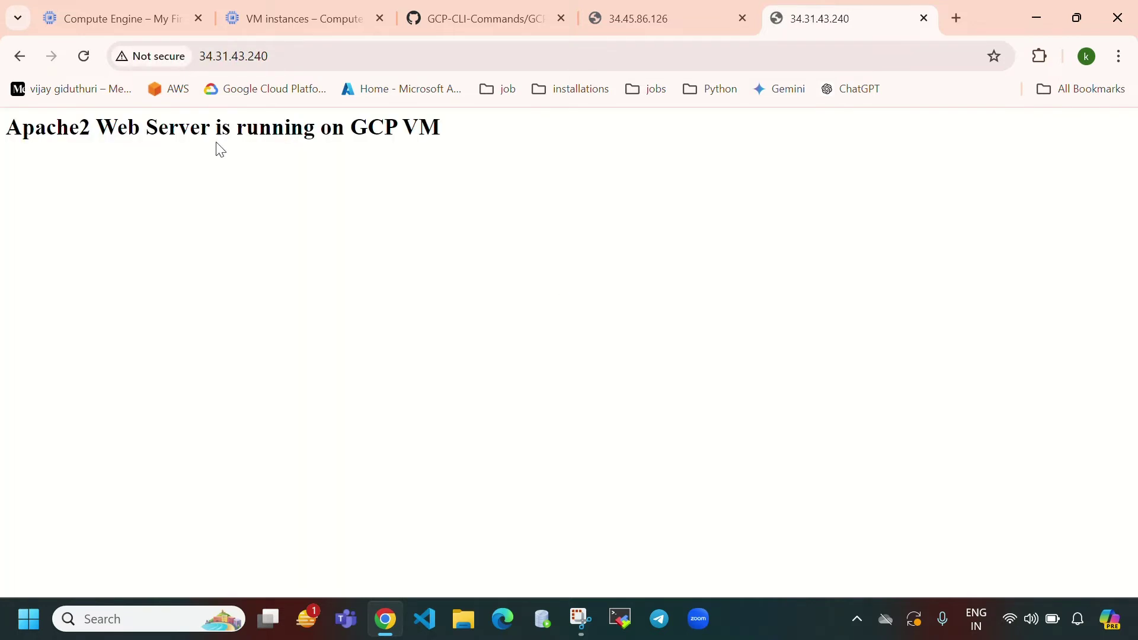
{"action": "left_click_drag", "start_coordinate": [13, 127], "coordinate": [454, 150]}
Copy the third VM's external IP 35.238.252.234 from the group, load it in a new browser tab and check its web page.
{"action": "left_click", "coordinate": [145, 21]}
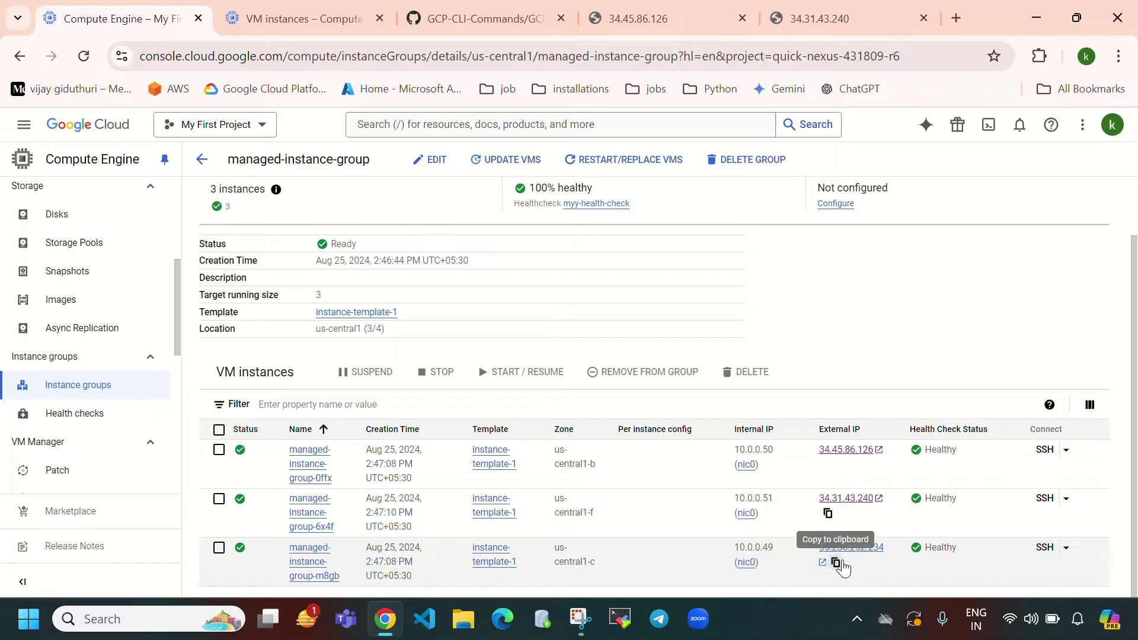
{"action": "left_click", "coordinate": [836, 562]}
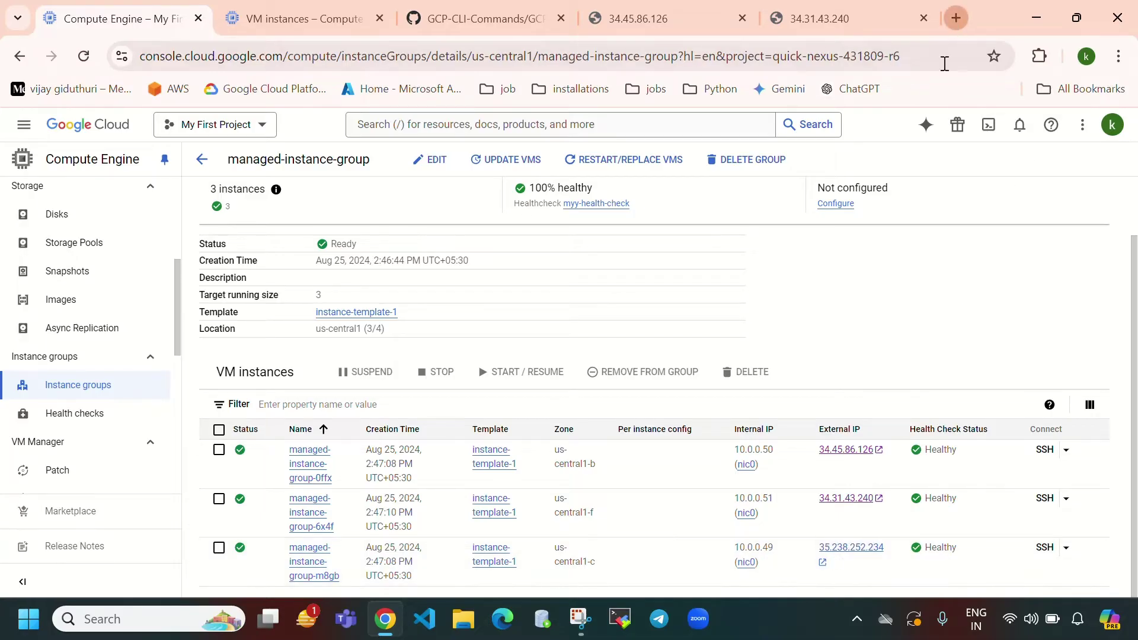
{"action": "left_click", "coordinate": [956, 18]}
{"action": "left_click", "coordinate": [485, 314]}
{"action": "key", "text": "ctrl+v"}
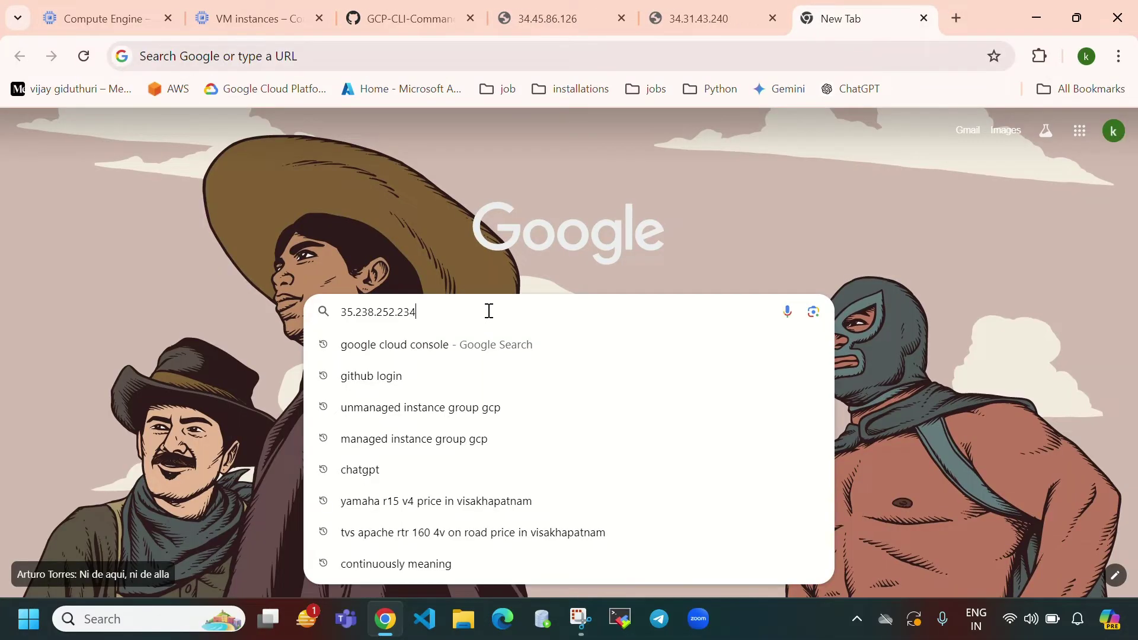
{"action": "key", "text": "Return"}
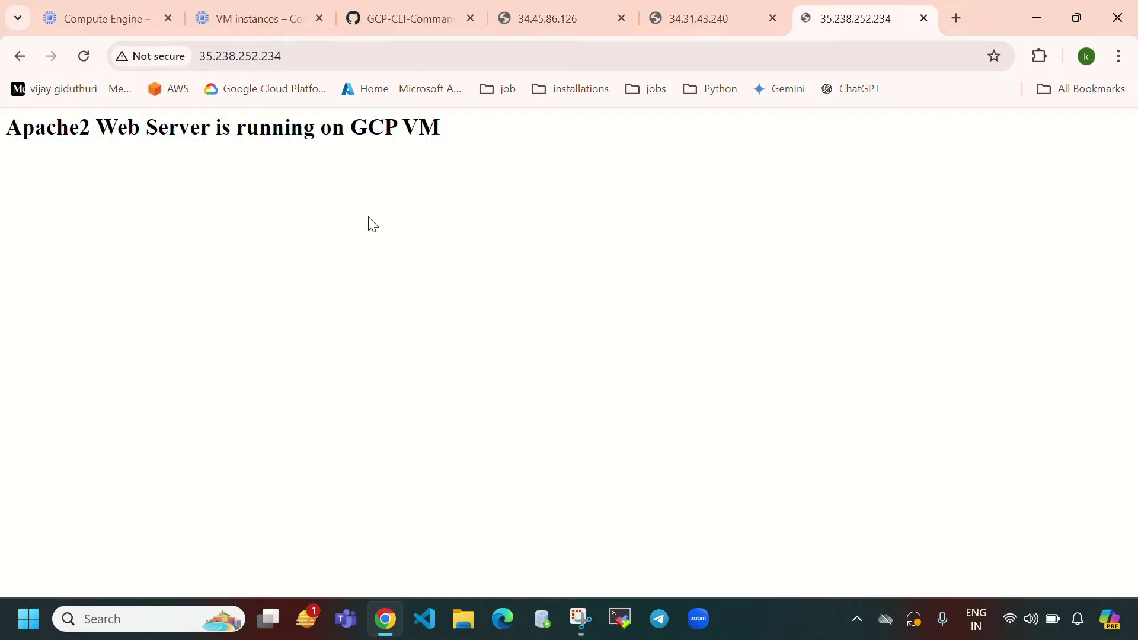
{"action": "left_click_drag", "start_coordinate": [19, 129], "coordinate": [455, 141]}
{"action": "left_click", "coordinate": [517, 238]}
Return to the Compute Engine console and review the instance templates list and the instance groups list.
{"action": "left_click", "coordinate": [111, 21]}
{"action": "scroll", "coordinate": [74, 391], "scroll_direction": "up", "scroll_amount": 3}
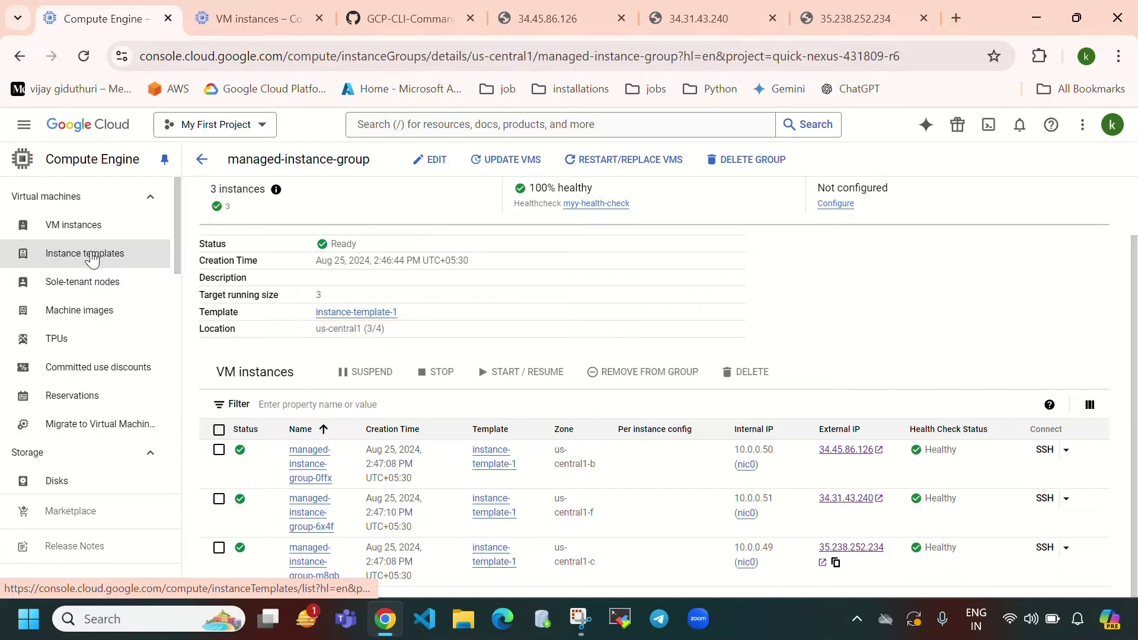
{"action": "left_click", "coordinate": [115, 258]}
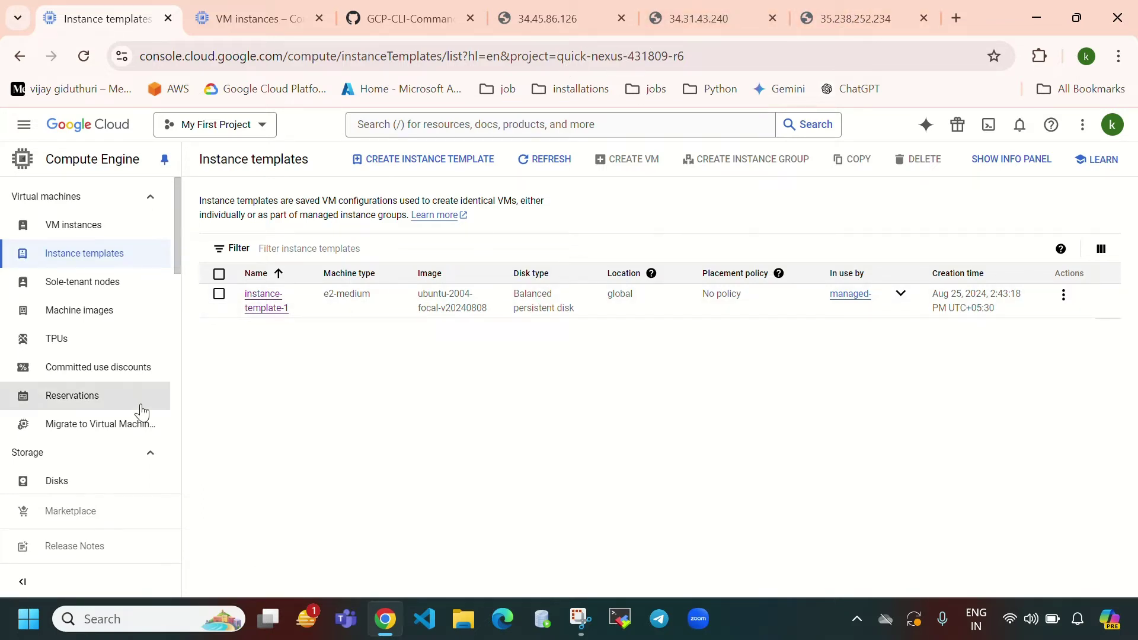
{"action": "scroll", "coordinate": [77, 393], "scroll_direction": "down", "scroll_amount": 3}
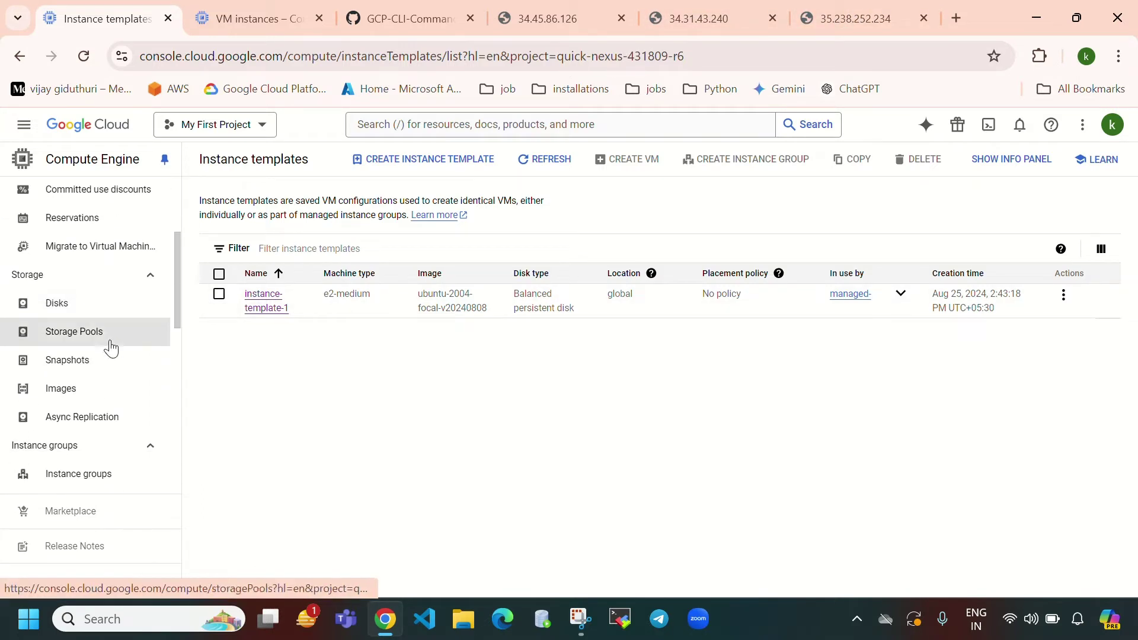
{"action": "scroll", "coordinate": [109, 355], "scroll_direction": "down", "scroll_amount": 2}
{"action": "left_click", "coordinate": [103, 387]}
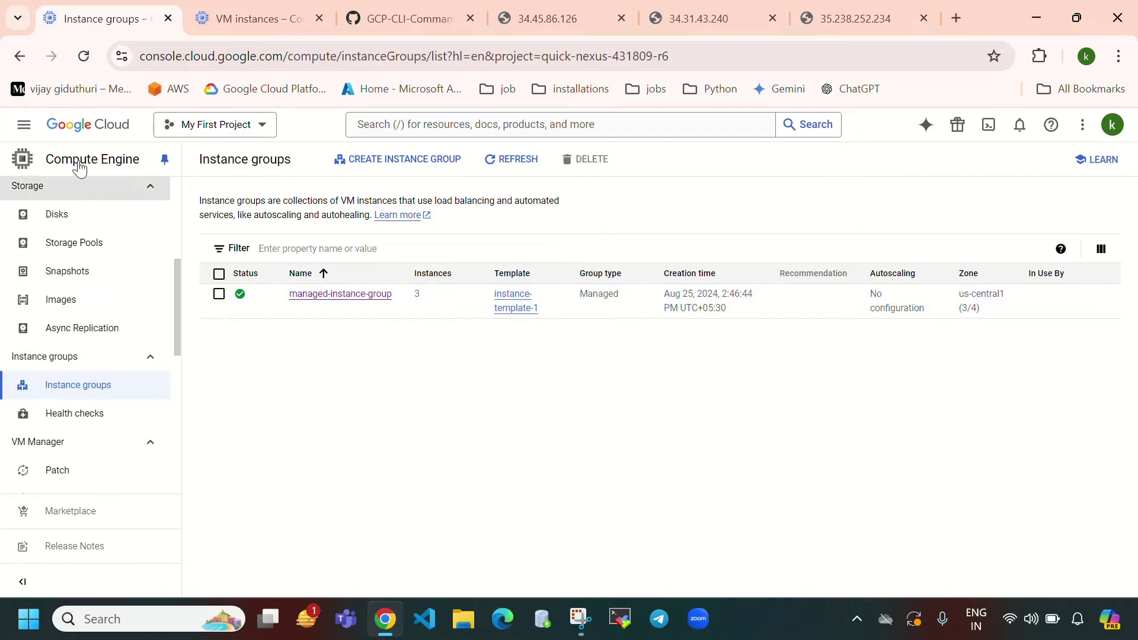
Check the group's VMs in the VM instances list and open the overview of managed-instance-group.
{"action": "left_click", "coordinate": [241, 22]}
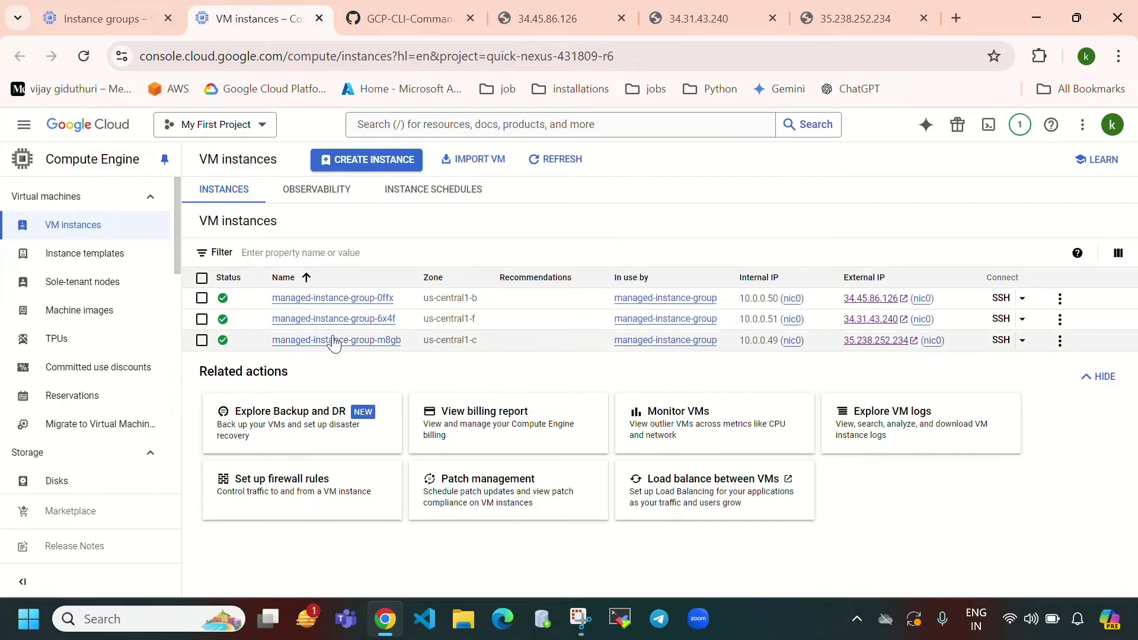
{"action": "left_click", "coordinate": [100, 22]}
{"action": "left_click", "coordinate": [325, 294]}
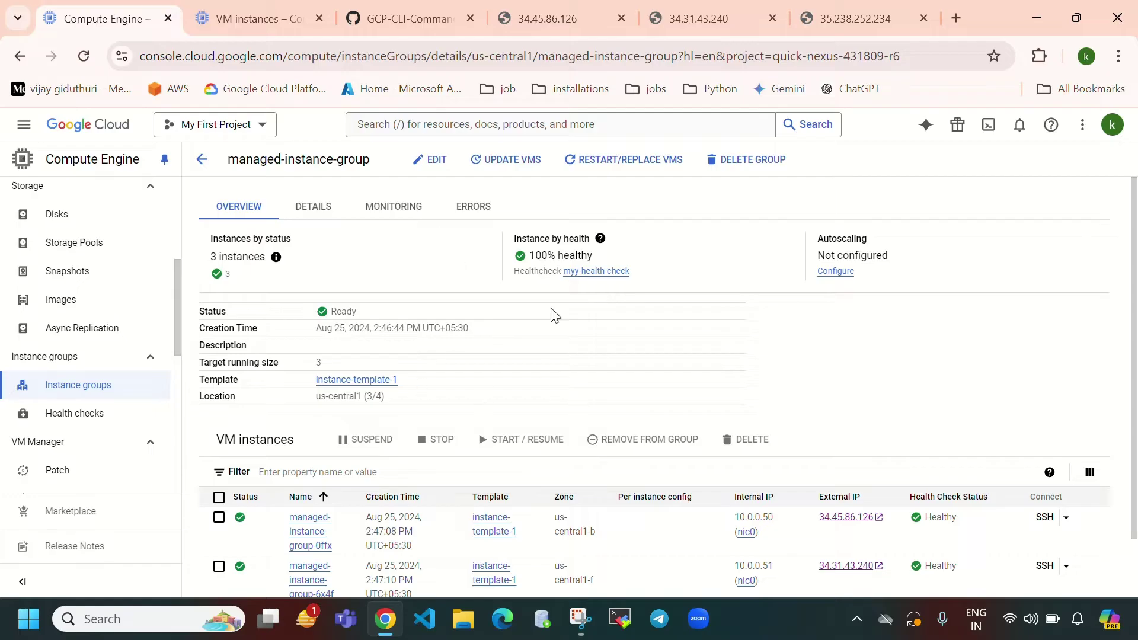
Review the VM instances in managed-instance-group, mark the first VM, and return to the instance groups list.
{"action": "scroll", "coordinate": [648, 415], "scroll_direction": "down", "scroll_amount": 2}
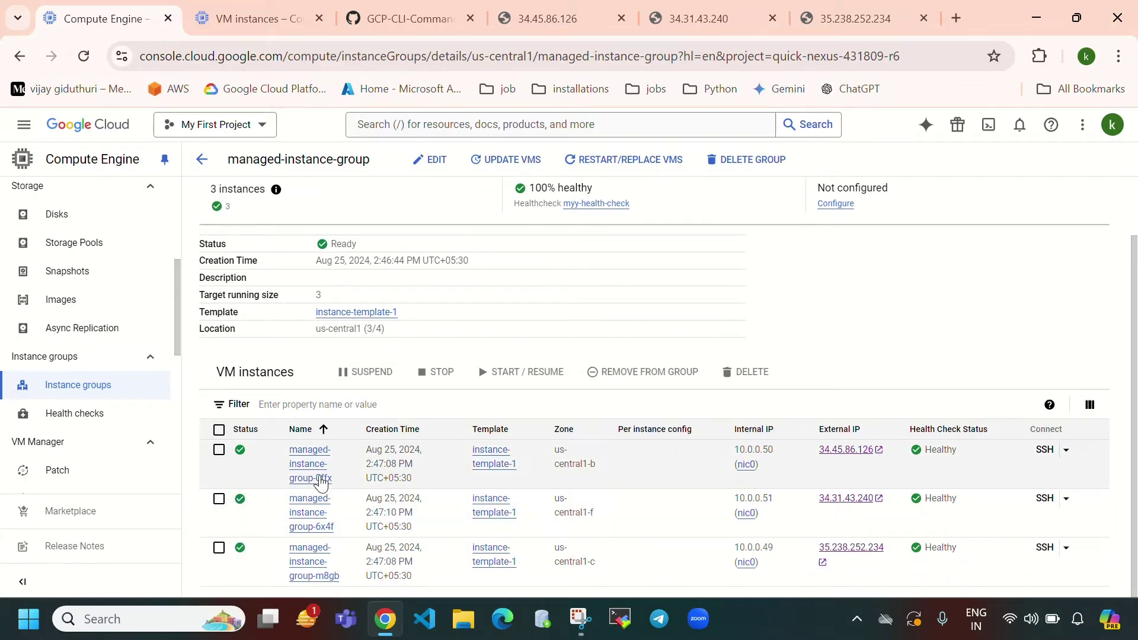
{"action": "left_click", "coordinate": [219, 450]}
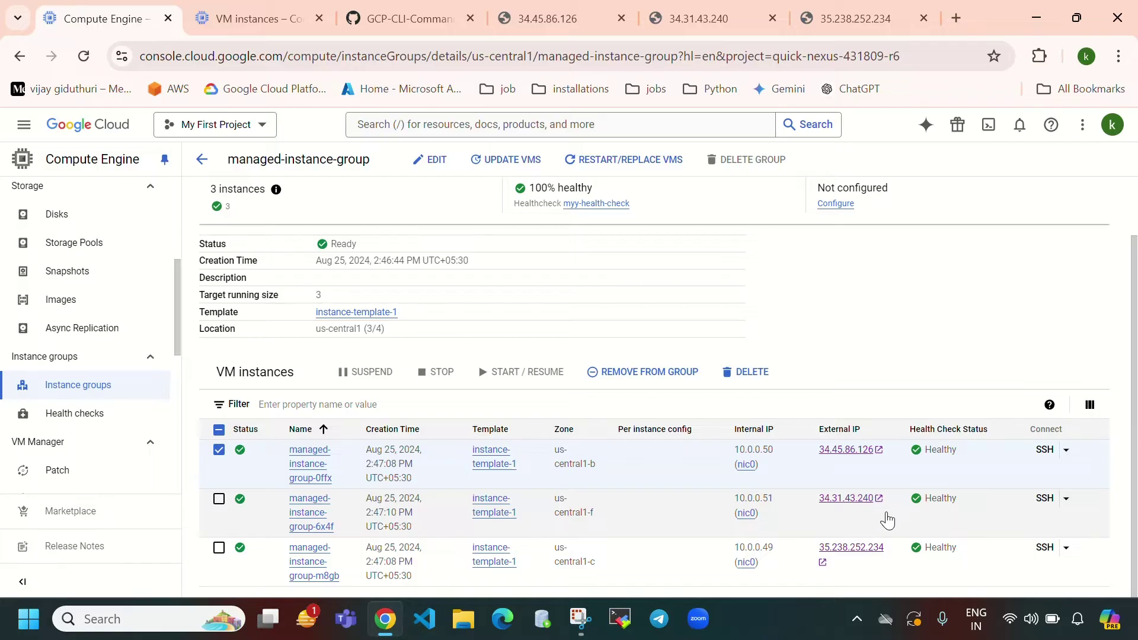
{"action": "scroll", "coordinate": [652, 471], "scroll_direction": "up", "scroll_amount": 2}
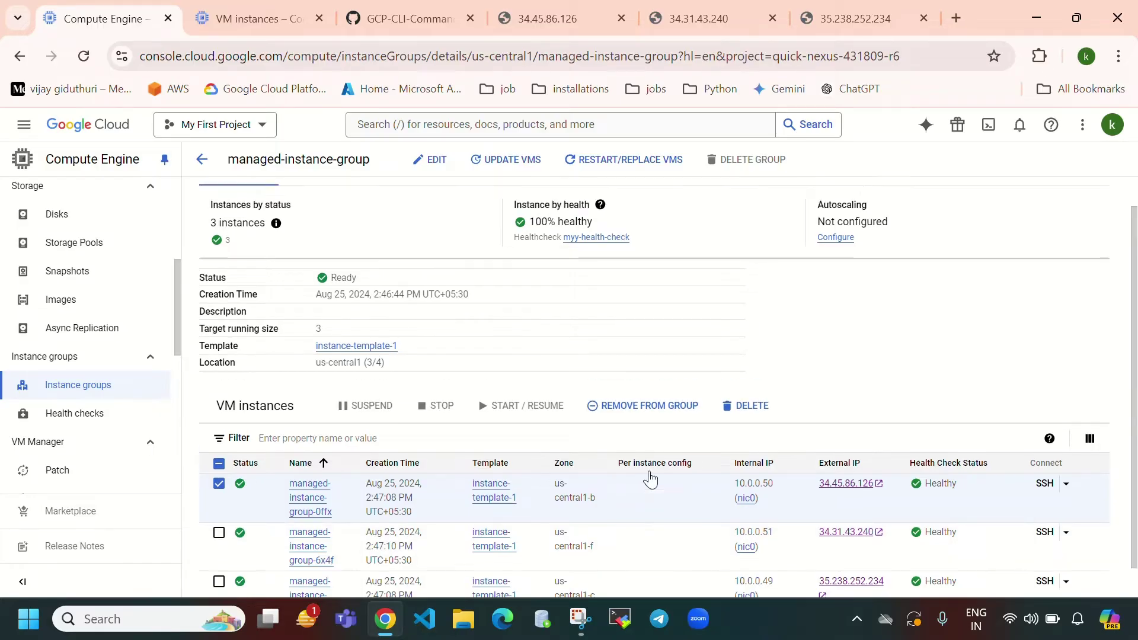
{"action": "left_click", "coordinate": [75, 386]}
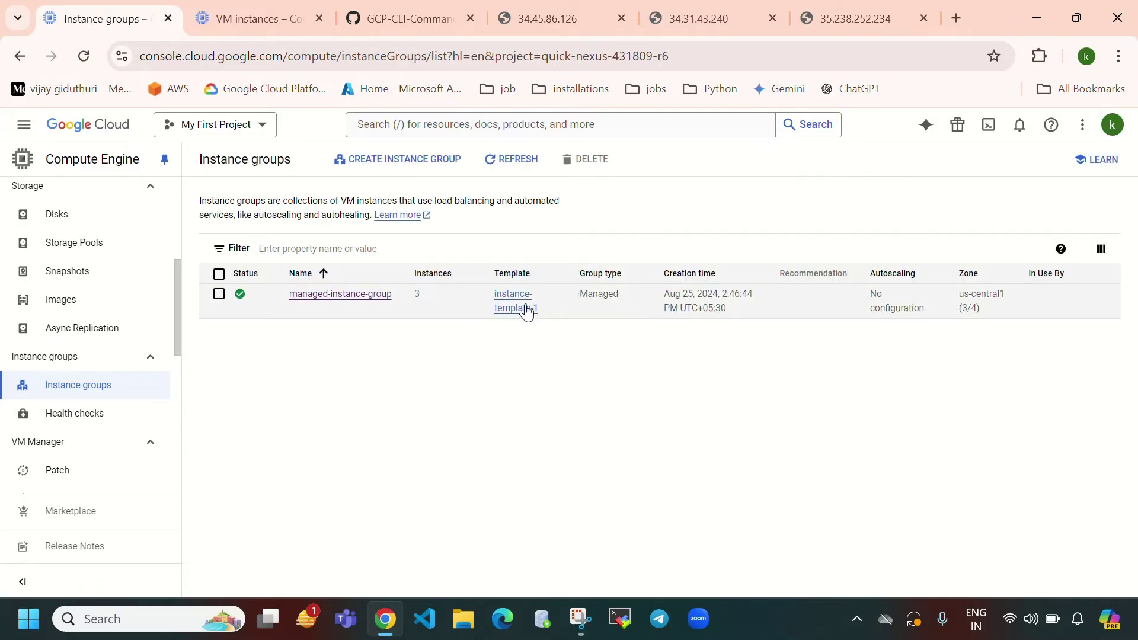
{"action": "left_click", "coordinate": [219, 295]}
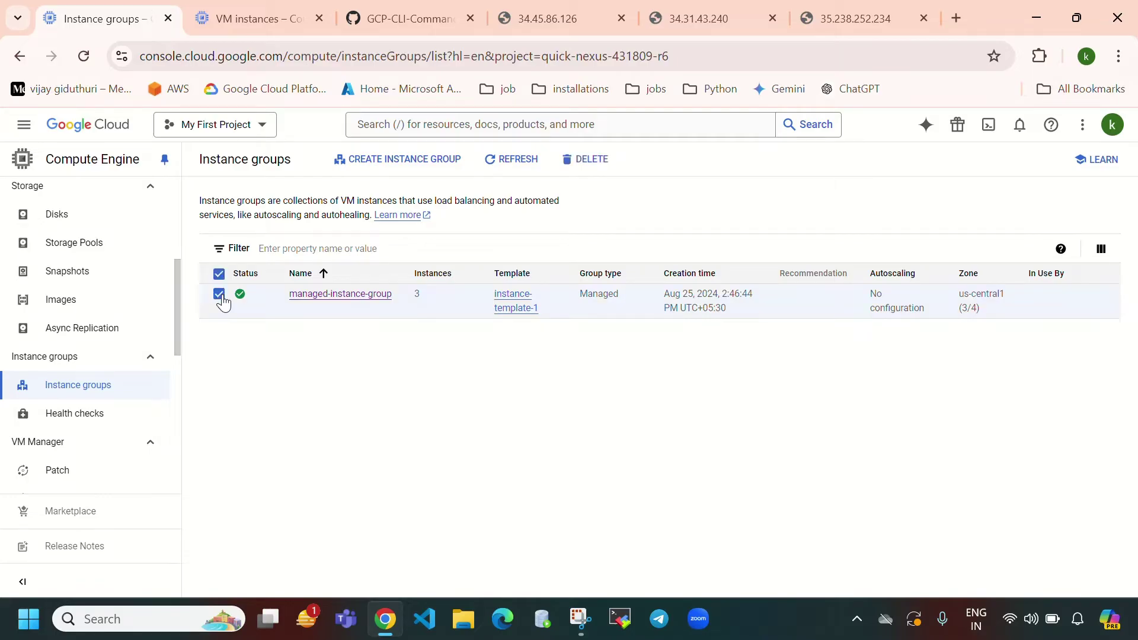
{"action": "left_click", "coordinate": [597, 170]}
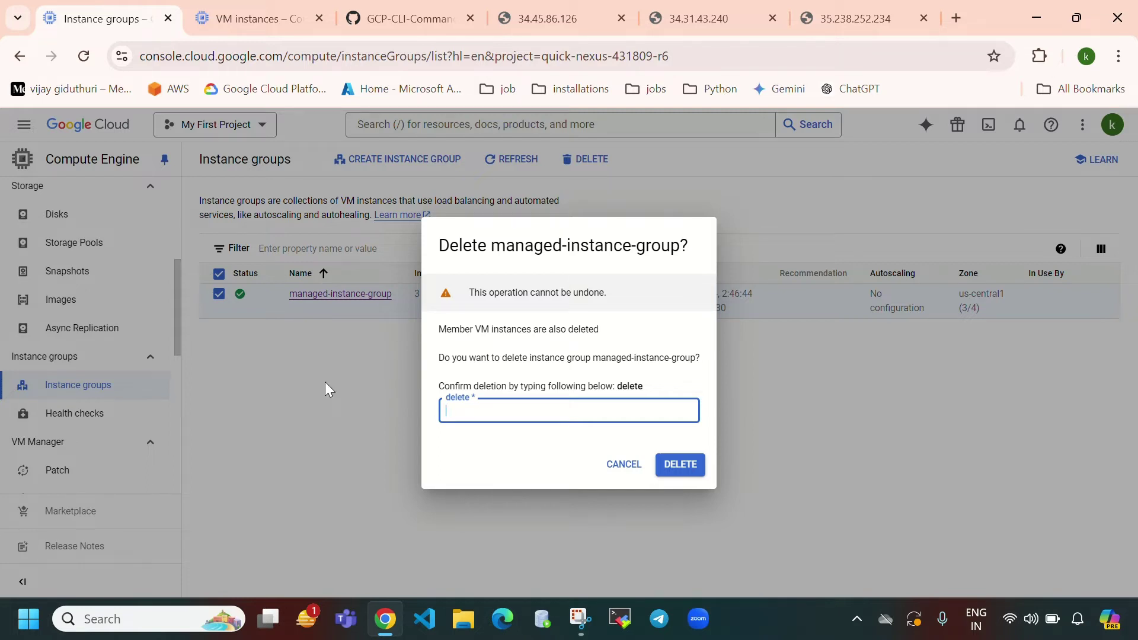
{"action": "left_click", "coordinate": [619, 465]}
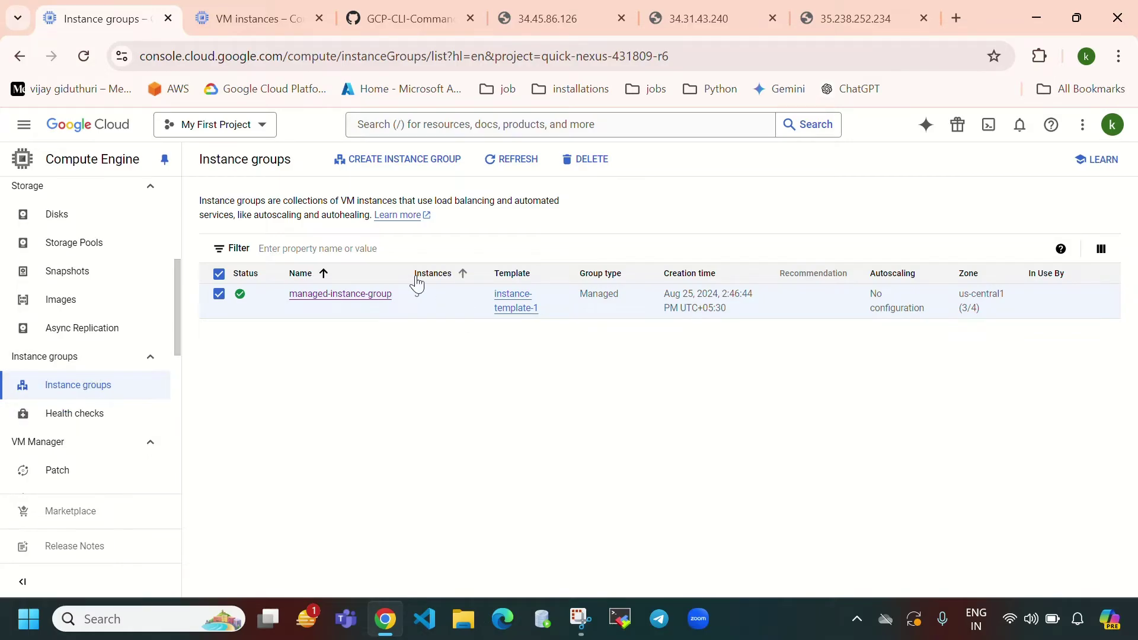
Start creating a new unmanaged instance group and name it unmanaged-instance-group.
{"action": "left_click", "coordinate": [424, 169]}
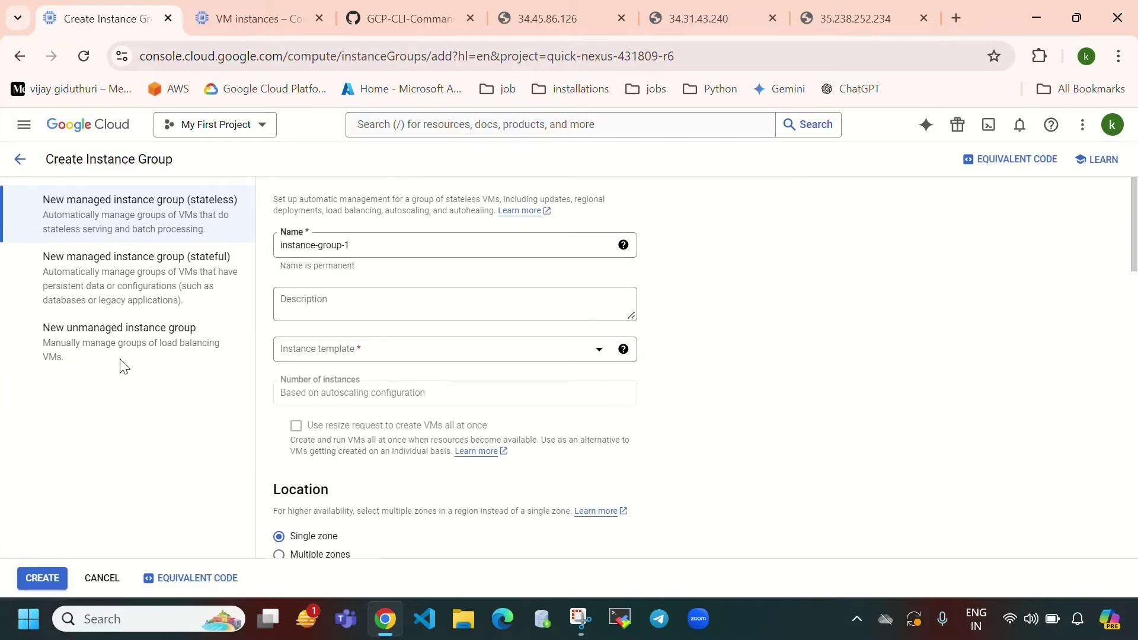
{"action": "left_click", "coordinate": [164, 354]}
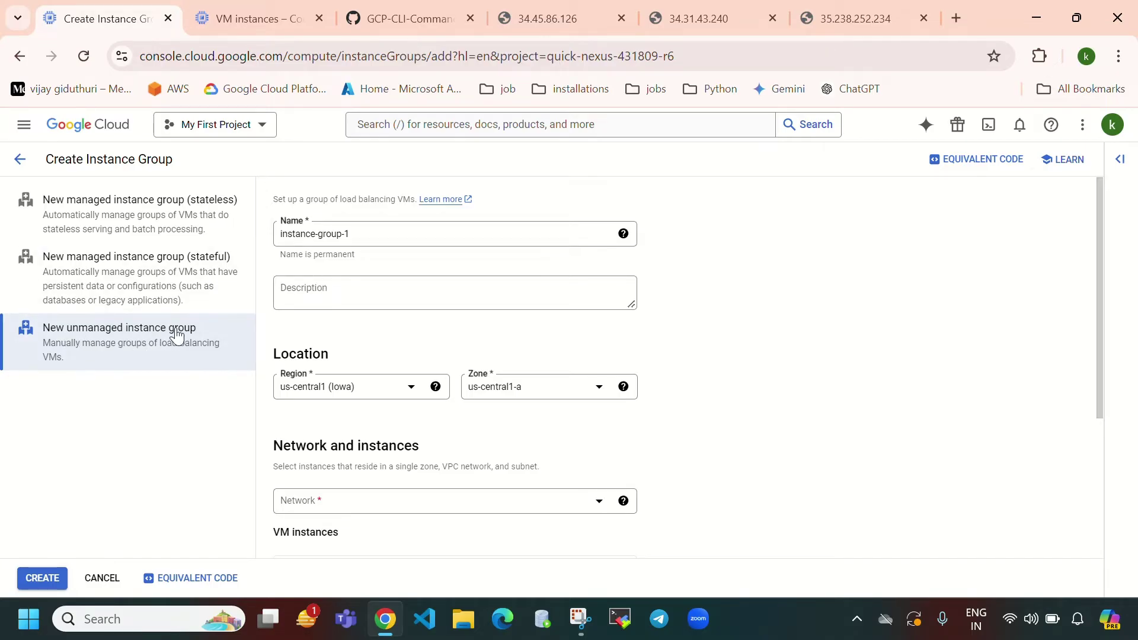
{"action": "left_click_drag", "start_coordinate": [394, 236], "coordinate": [301, 237]}
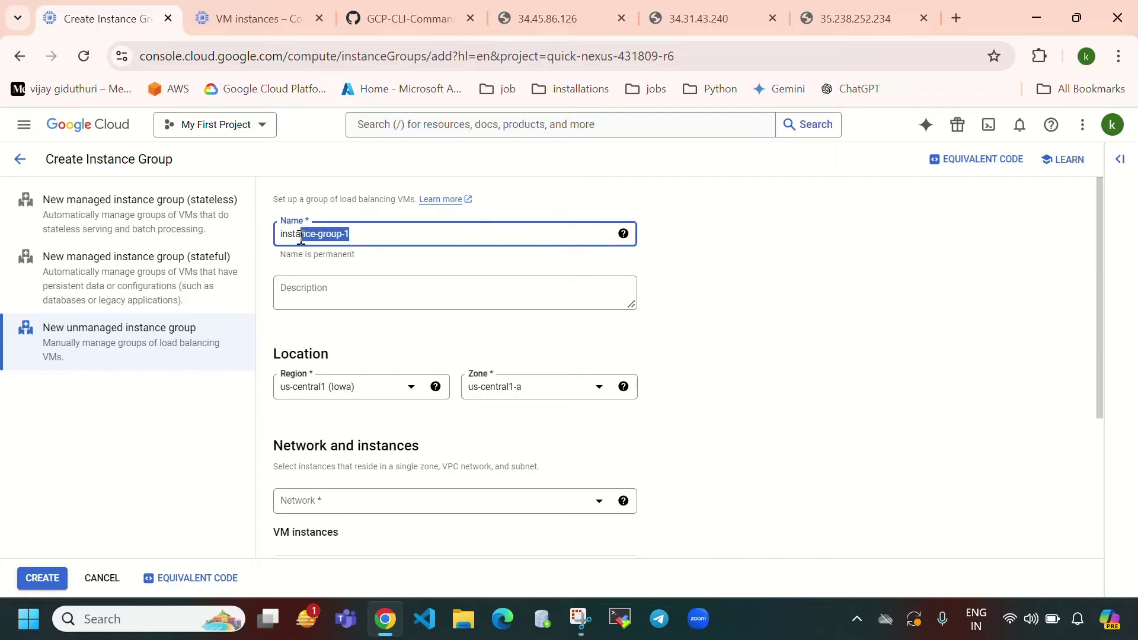
{"action": "left_click", "coordinate": [377, 233]}
{"action": "key", "text": "Home"}
{"action": "type", "text": "u"}
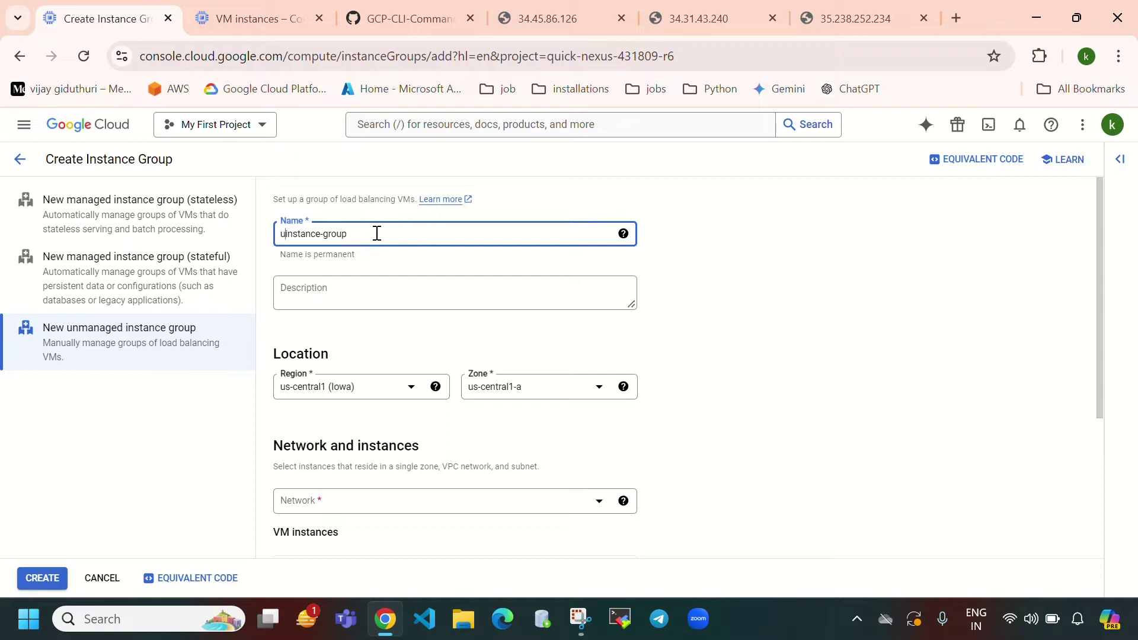
{"action": "type", "text": "nmaanged"}
{"action": "key", "text": "BackSpace"}
{"action": "type", "text": "a"}
{"action": "type", "text": "i"}
Keep zone us-central1-a for the unmanaged group, choose network my-vpc with subnetwork subnet-a, and review the VM instances and port mapping settings.
{"action": "left_click", "coordinate": [575, 398]}
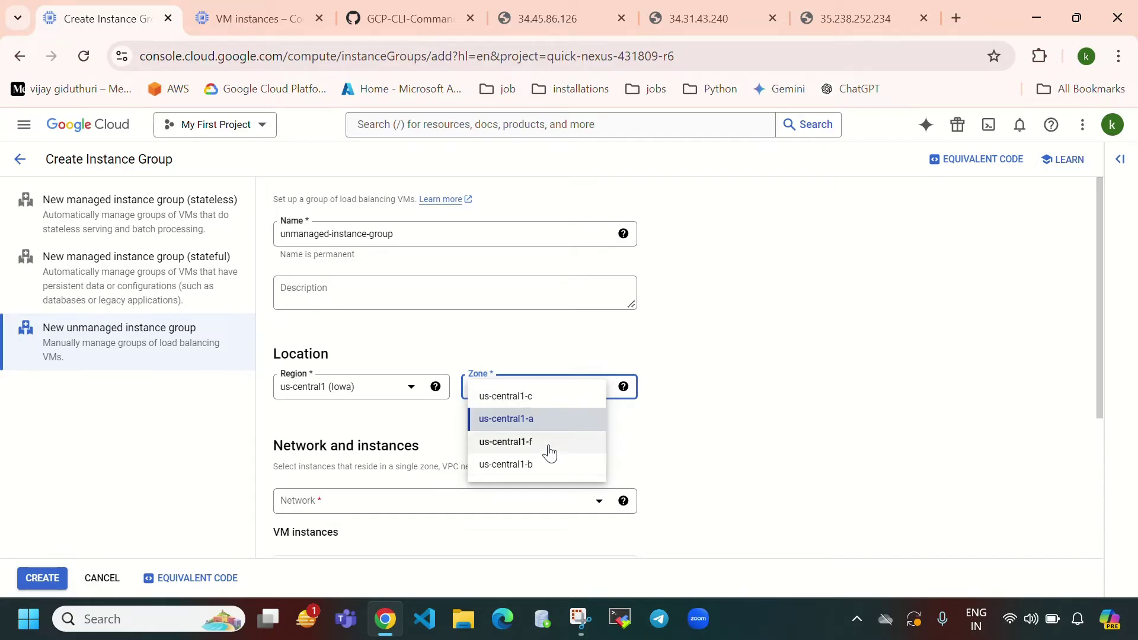
{"action": "left_click", "coordinate": [650, 382]}
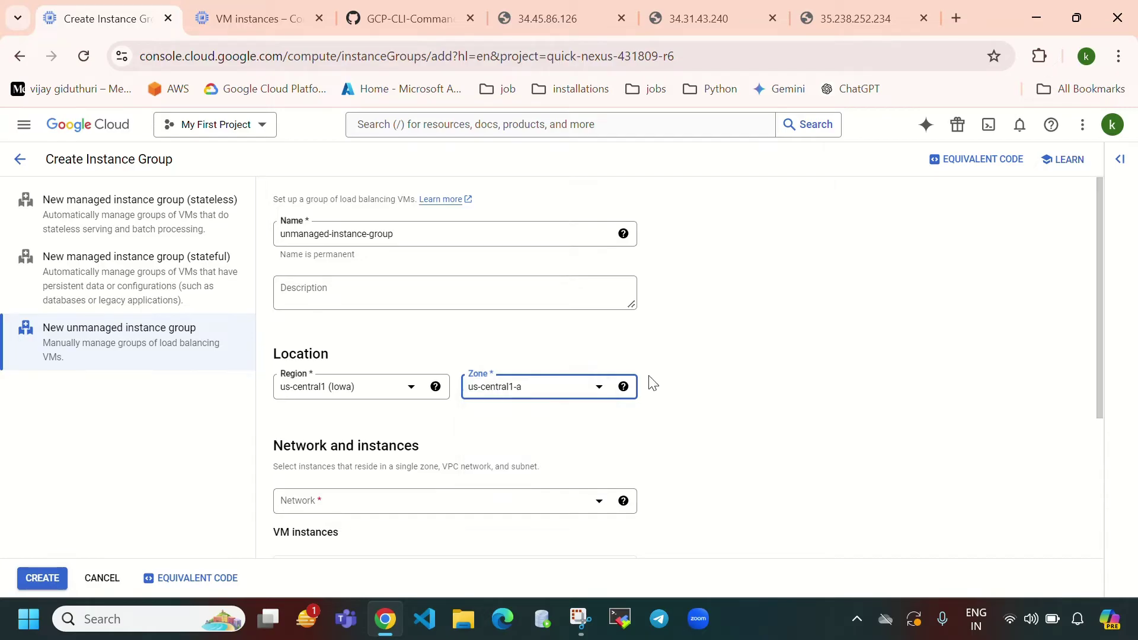
{"action": "scroll", "coordinate": [506, 389], "scroll_direction": "down", "scroll_amount": 3}
{"action": "left_click", "coordinate": [500, 336]}
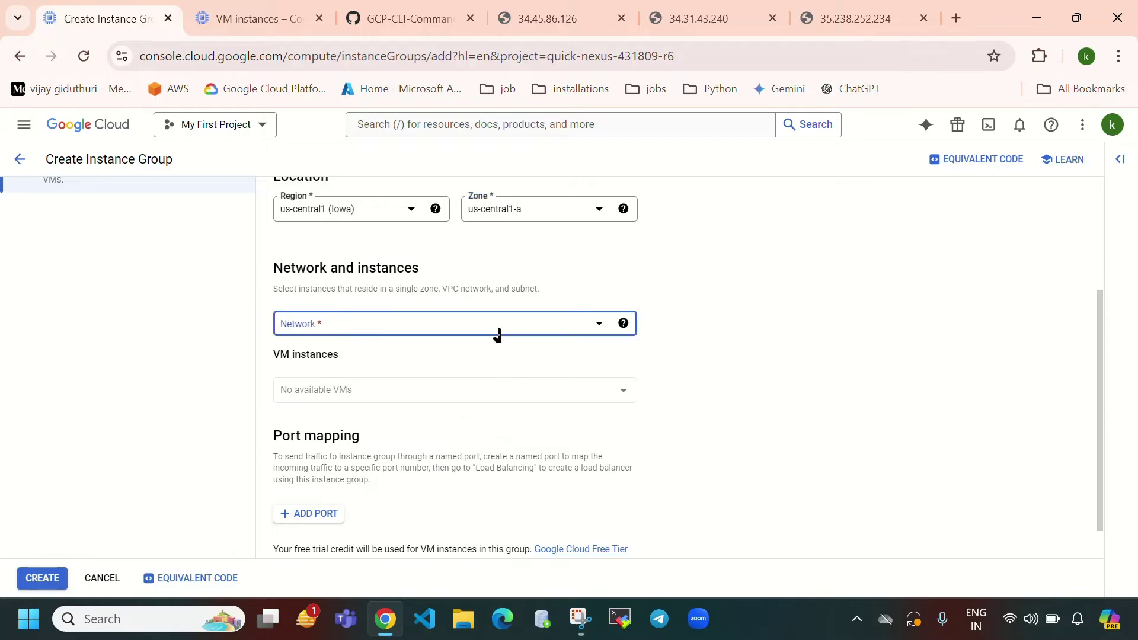
{"action": "left_click", "coordinate": [317, 397]}
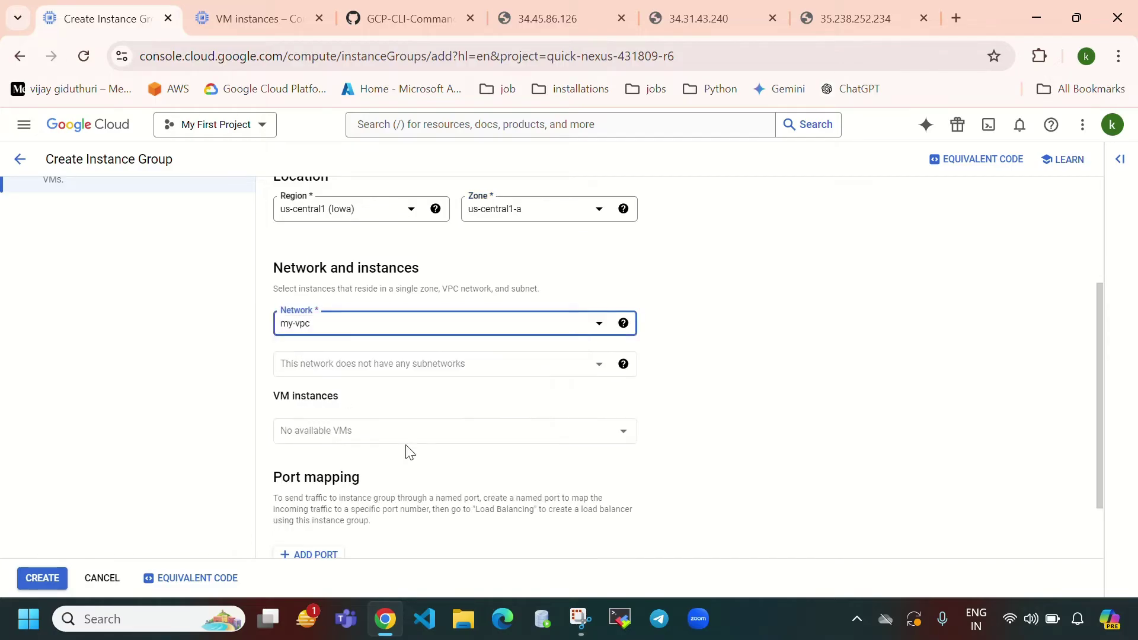
{"action": "left_click", "coordinate": [419, 372]}
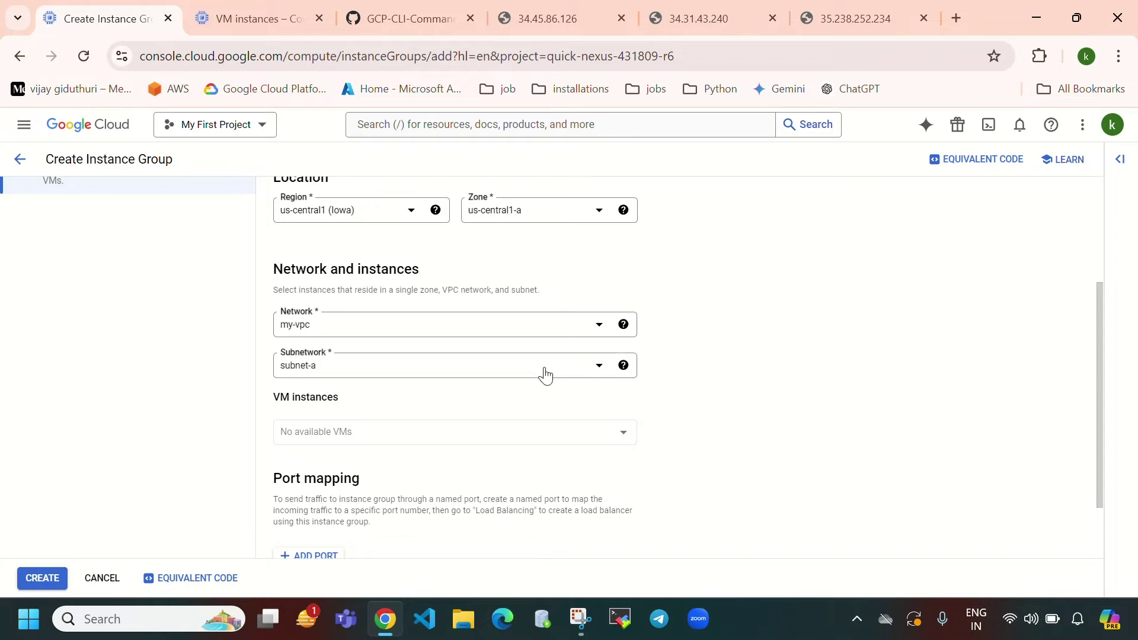
{"action": "scroll", "coordinate": [541, 373], "scroll_direction": "up", "scroll_amount": 1}
{"action": "scroll", "coordinate": [437, 444], "scroll_direction": "down", "scroll_amount": 1}
{"action": "scroll", "coordinate": [437, 446], "scroll_direction": "down", "scroll_amount": 1}
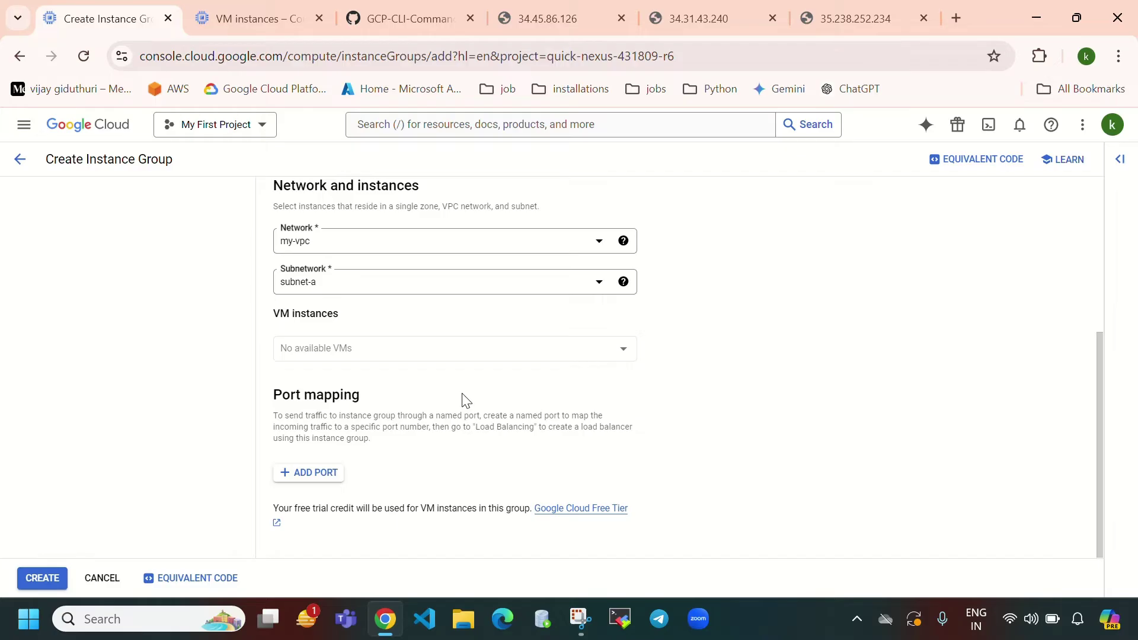
{"action": "scroll", "coordinate": [559, 399], "scroll_direction": "up", "scroll_amount": 4}
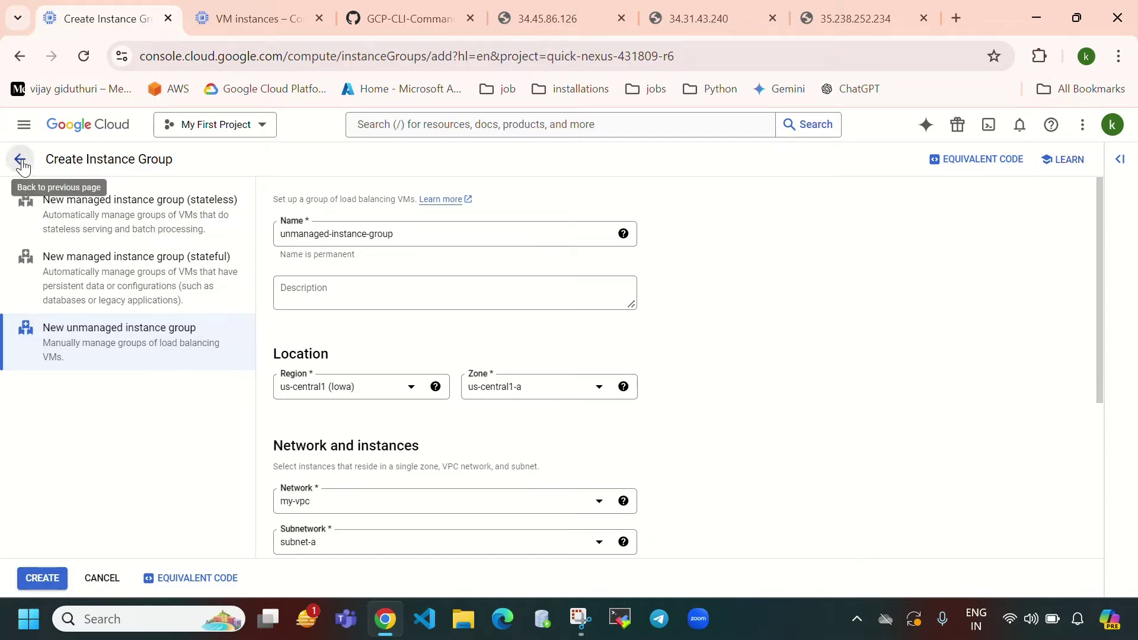
Switch to the other Compute Engine browser tab, review the instance templates, and refresh the VM instances list.
{"action": "left_click", "coordinate": [268, 17]}
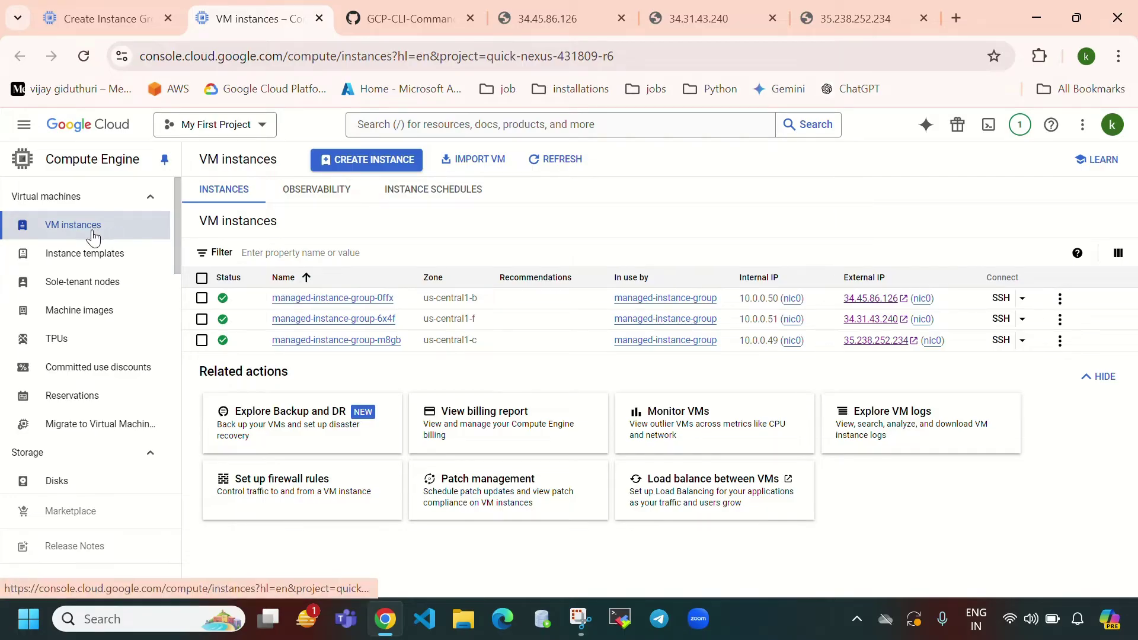
{"action": "left_click", "coordinate": [112, 256]}
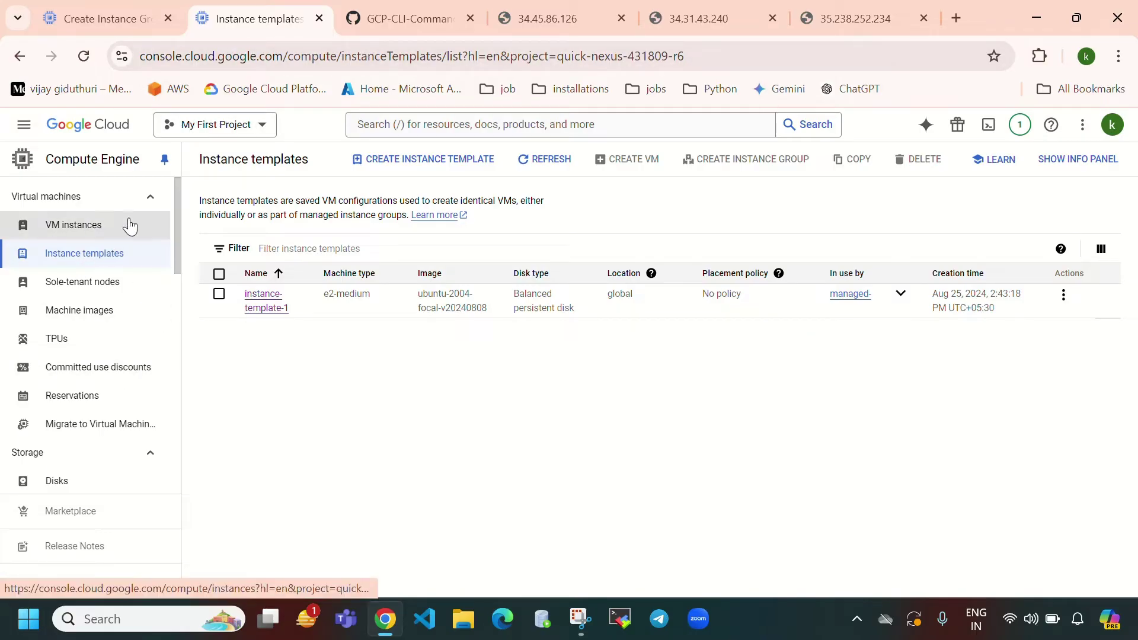
{"action": "left_click", "coordinate": [78, 228]}
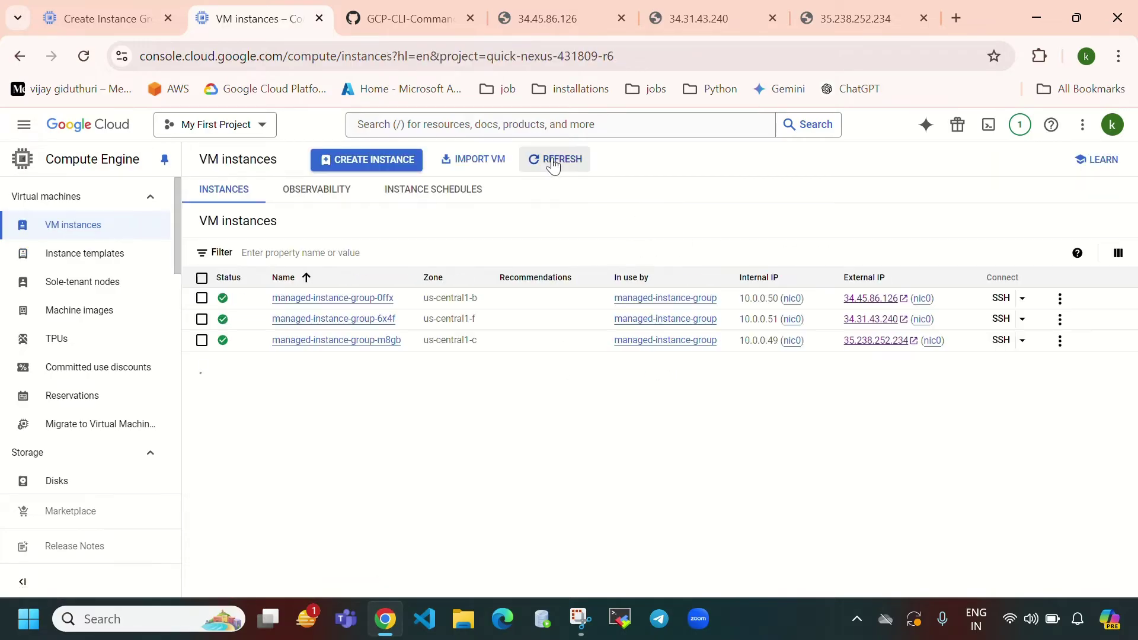
{"action": "left_click", "coordinate": [553, 164]}
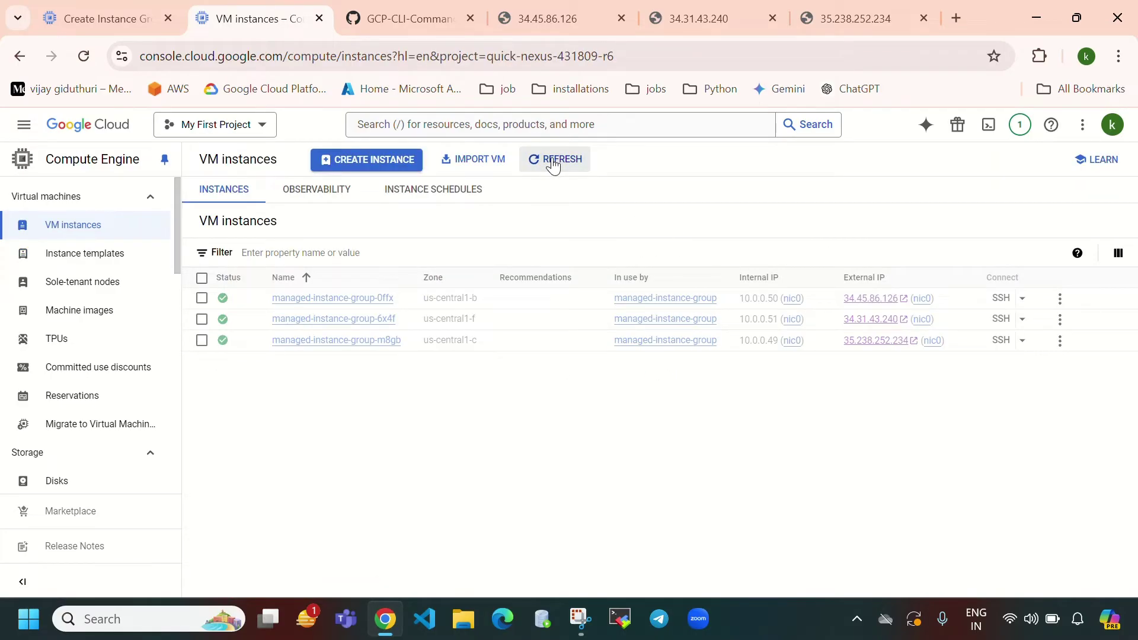
Start creating a new VM instance named instance-1 in zone us-central1-a.
{"action": "left_click", "coordinate": [394, 163]}
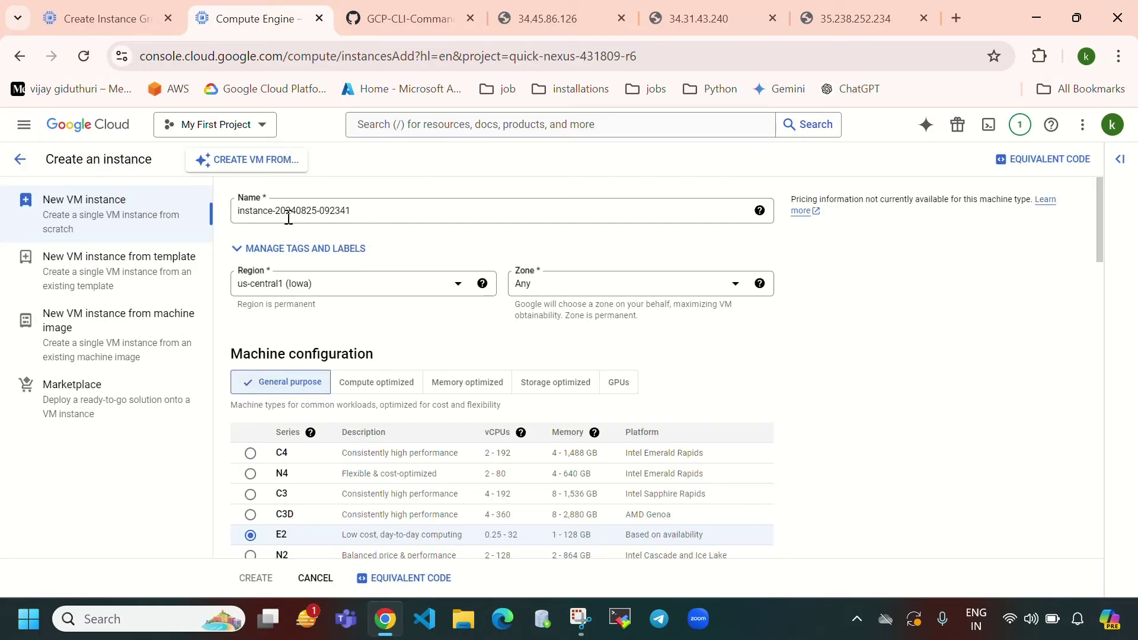
{"action": "left_click_drag", "start_coordinate": [352, 212], "coordinate": [284, 212]}
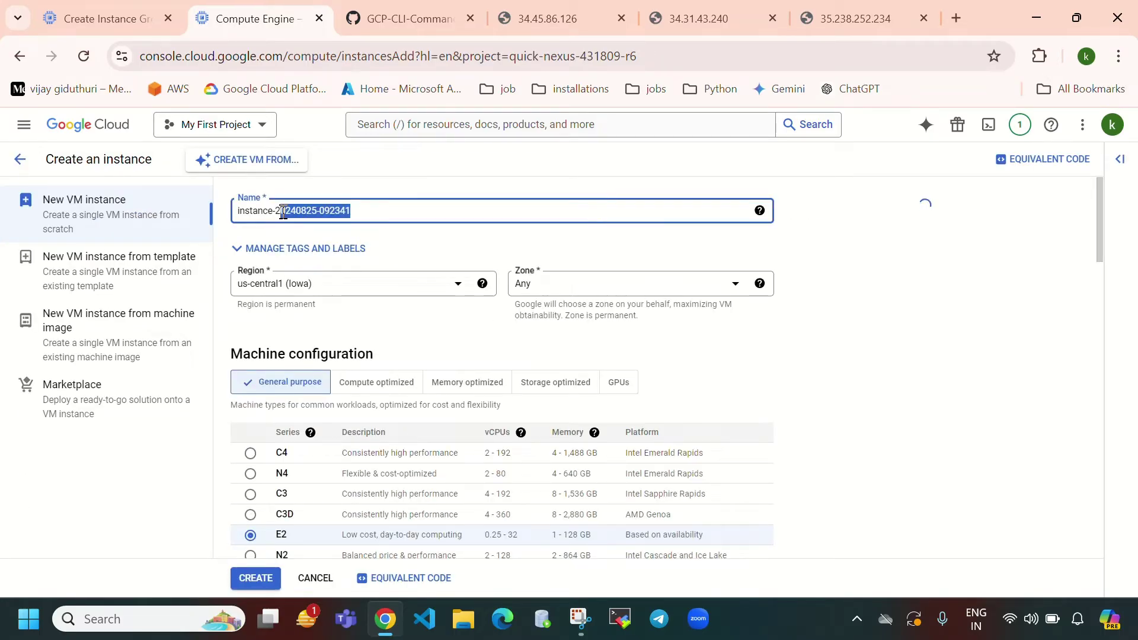
{"action": "key", "text": "BackSpace"}
{"action": "key", "text": "BackSpace"}
{"action": "type", "text": "1"}
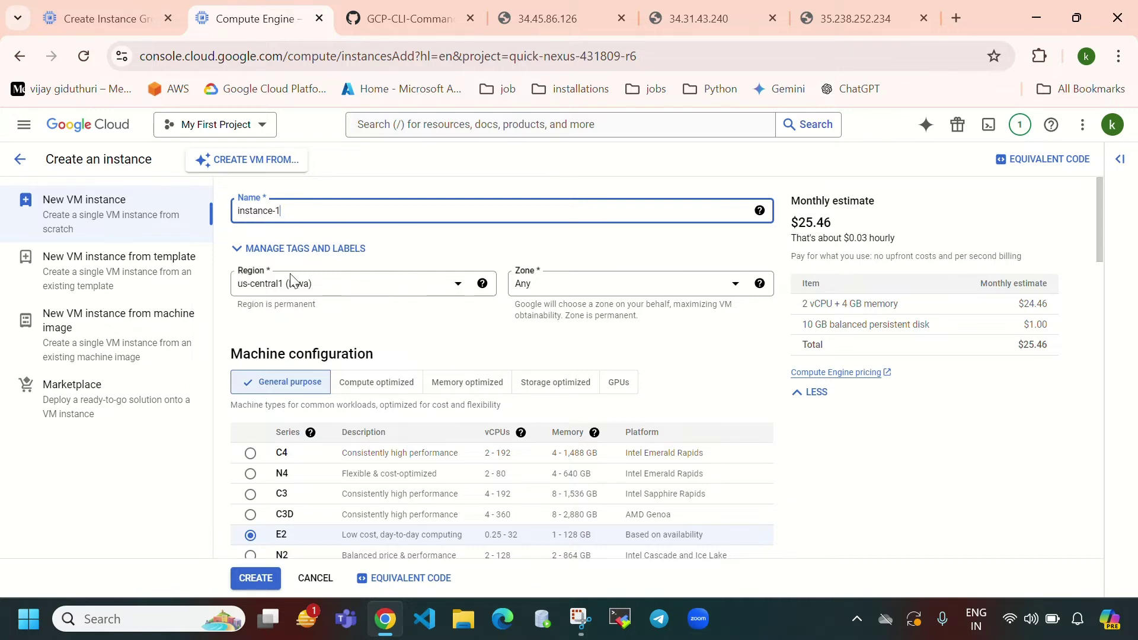
{"action": "left_click", "coordinate": [591, 291]}
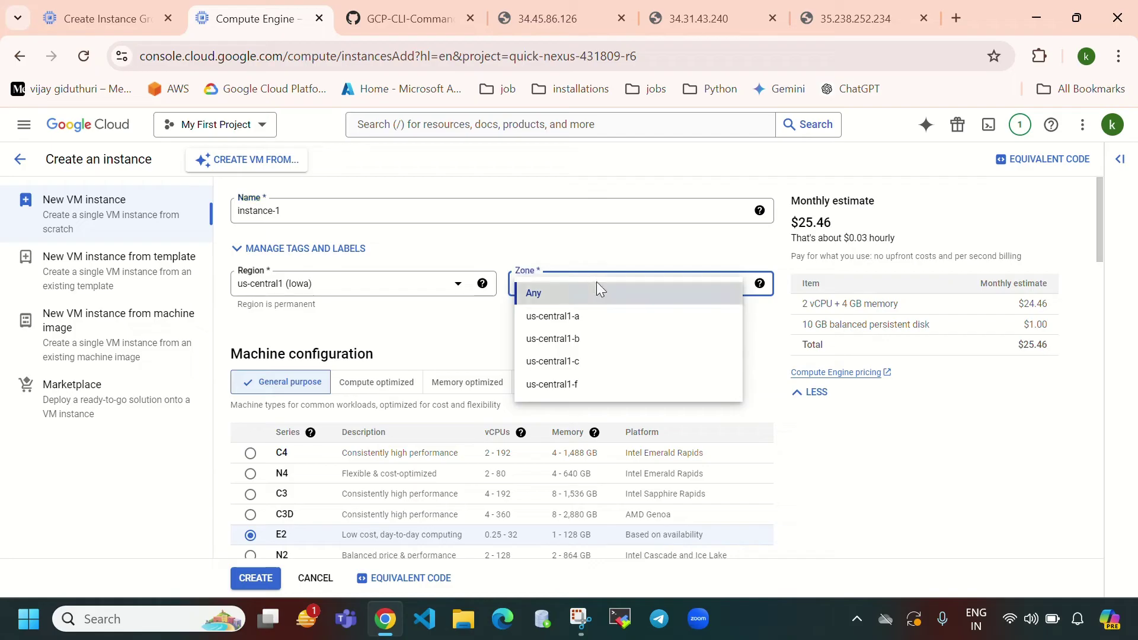
{"action": "left_click", "coordinate": [612, 319]}
{"action": "left_click_drag", "start_coordinate": [228, 344], "coordinate": [449, 347]}
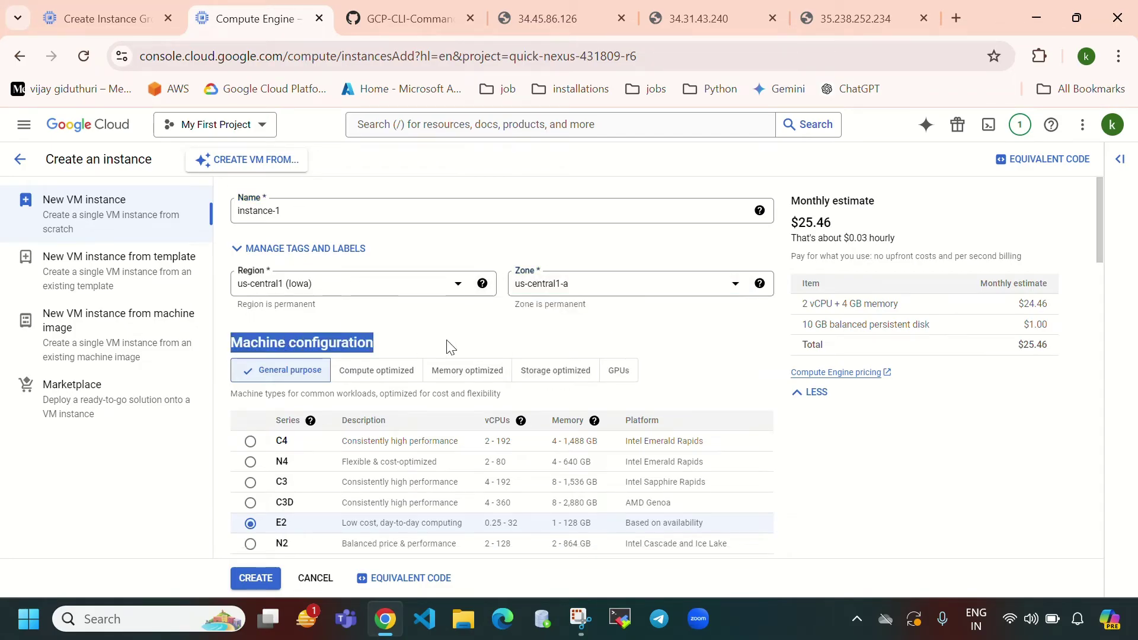
Try the e2-small machine type for instance-1 and switch it back to e2-medium.
{"action": "scroll", "coordinate": [451, 346], "scroll_direction": "down", "scroll_amount": 7}
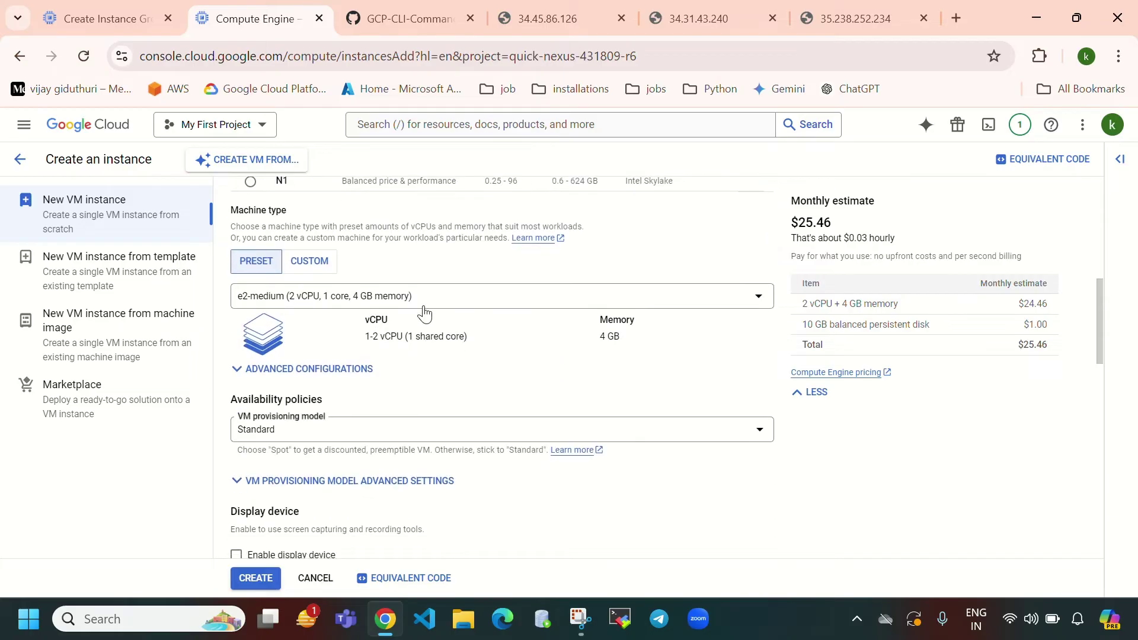
{"action": "left_click", "coordinate": [516, 296]}
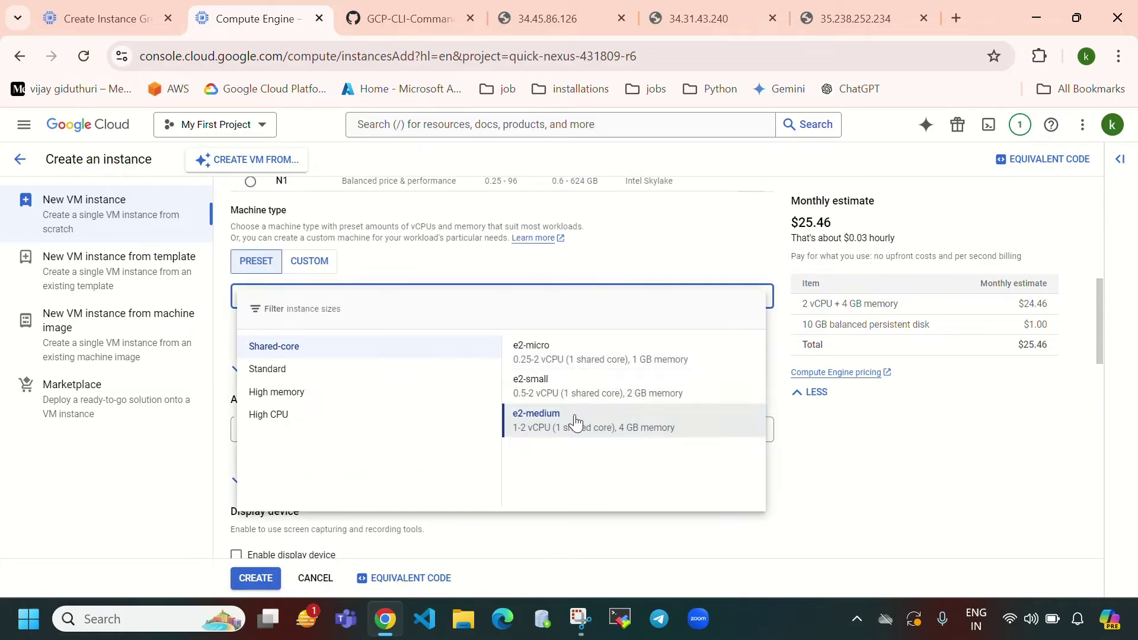
{"action": "left_click", "coordinate": [630, 393]}
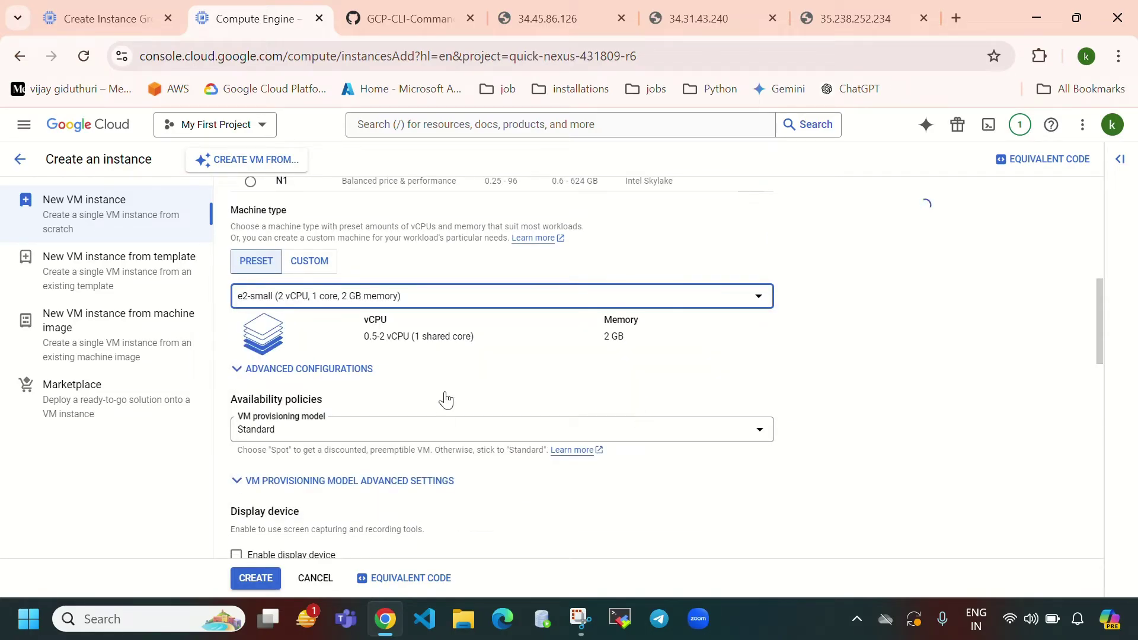
{"action": "left_click", "coordinate": [548, 304]}
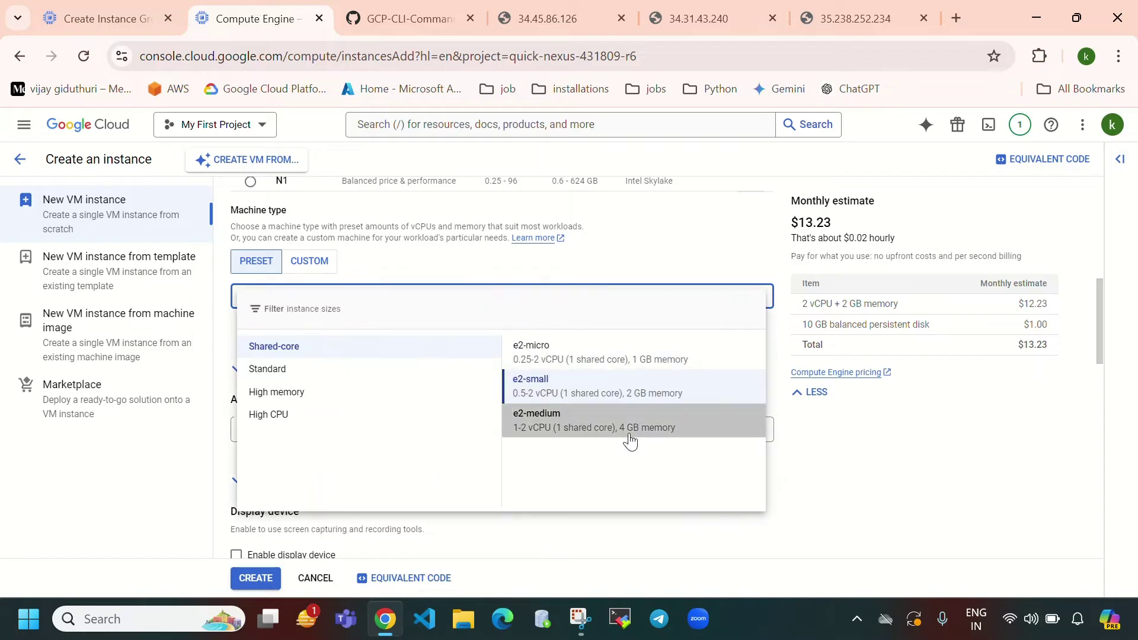
{"action": "left_click", "coordinate": [628, 429]}
Change instance-1's boot disk image to Ubuntu 20.04 LTS, keeping a 10 GB balanced persistent disk.
{"action": "scroll", "coordinate": [529, 424], "scroll_direction": "down", "scroll_amount": 3}
{"action": "scroll", "coordinate": [529, 425], "scroll_direction": "down", "scroll_amount": 6}
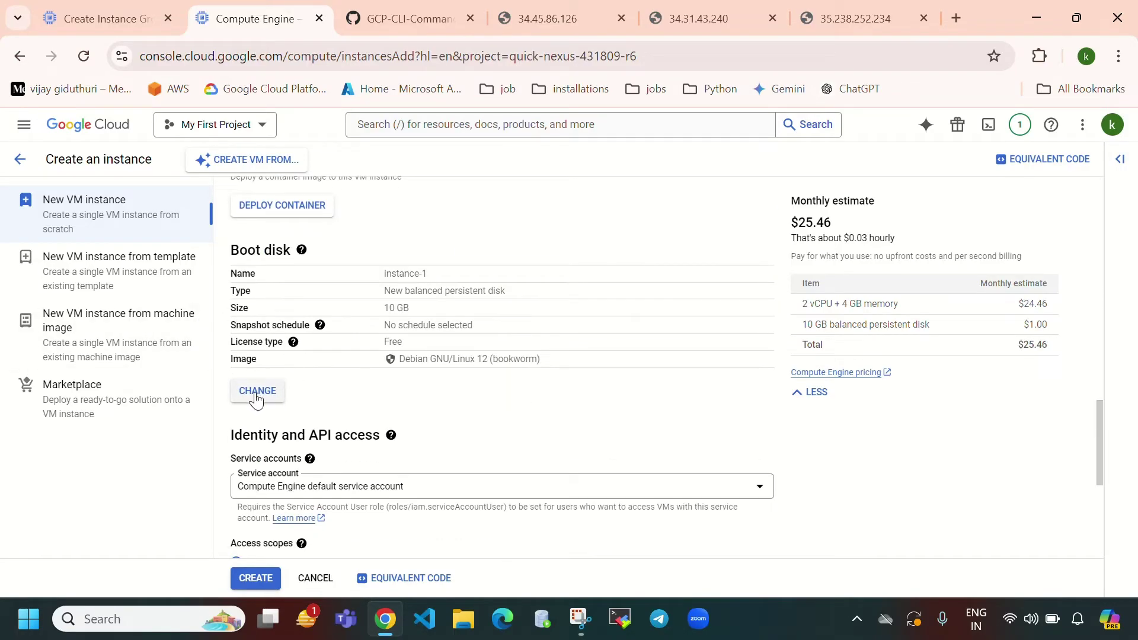
{"action": "left_click", "coordinate": [256, 393]}
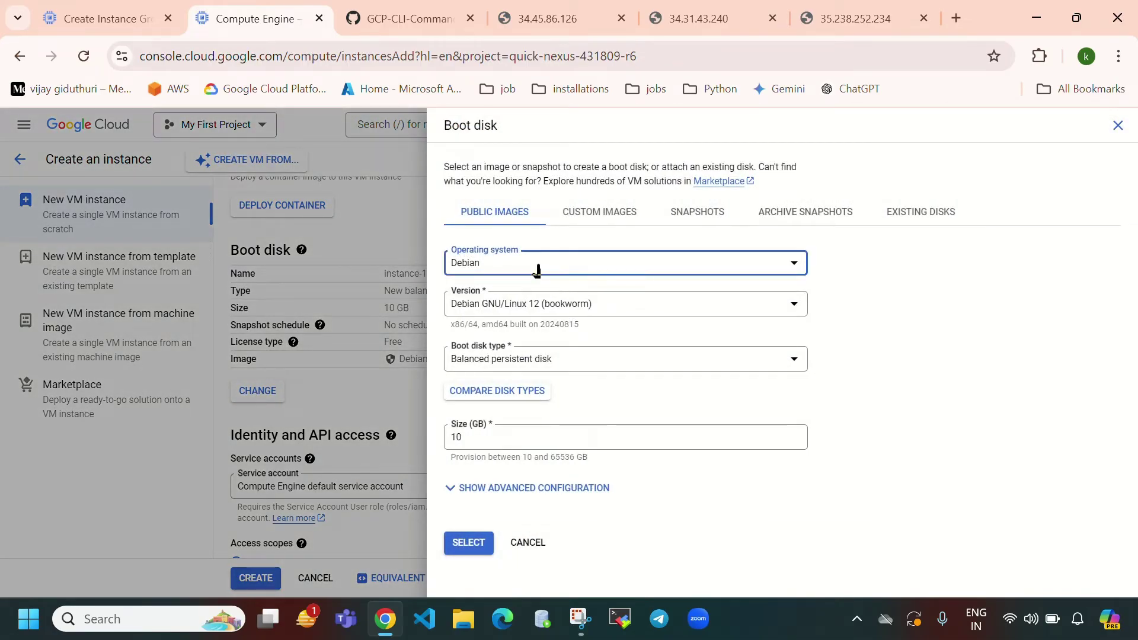
{"action": "left_click", "coordinate": [538, 270]}
{"action": "scroll", "coordinate": [592, 399], "scroll_direction": "down", "scroll_amount": 5}
{"action": "left_click", "coordinate": [532, 416]}
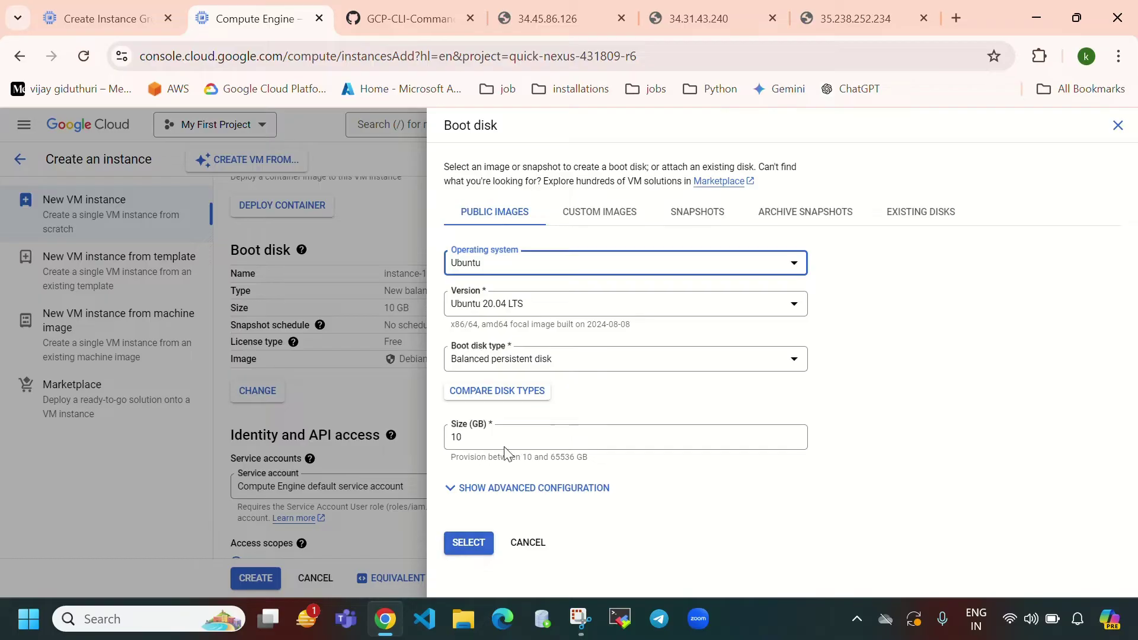
{"action": "left_click_drag", "start_coordinate": [501, 437], "coordinate": [446, 444]}
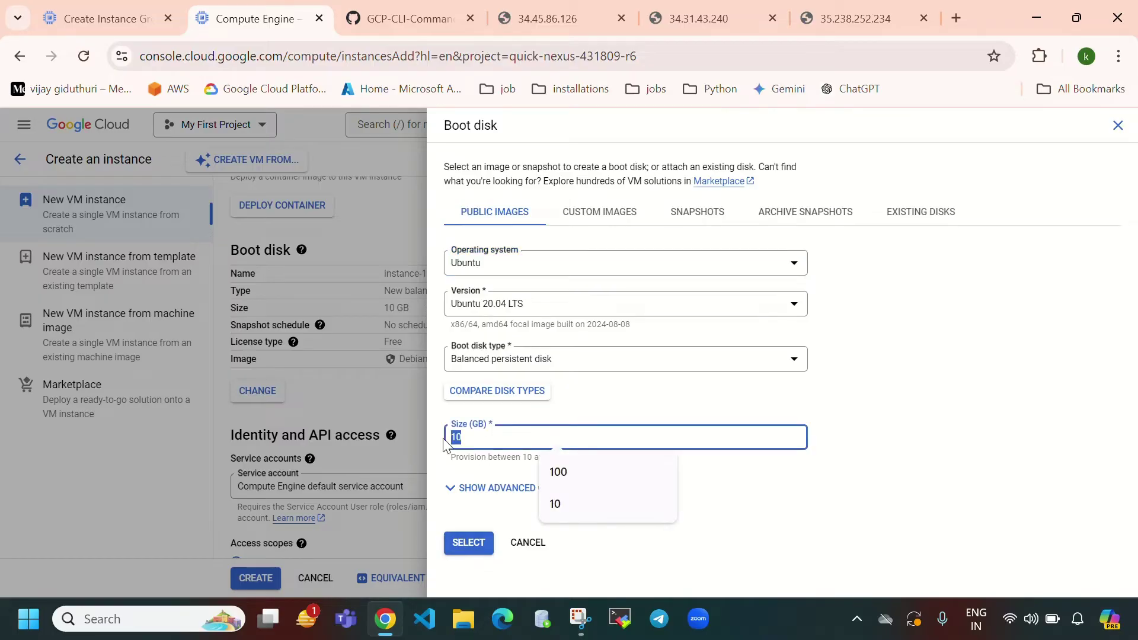
{"action": "left_click", "coordinate": [467, 544]}
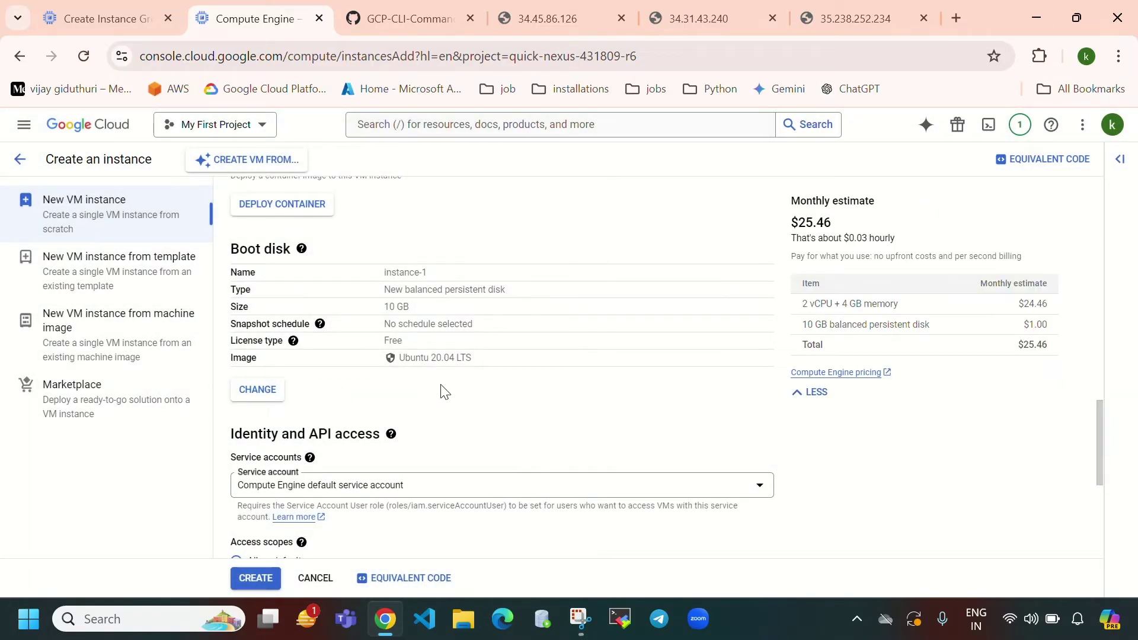
Allow HTTP traffic for instance-1 and set its network interface to network my-vpc with subnetwork subnet-a.
{"action": "scroll", "coordinate": [444, 391], "scroll_direction": "down", "scroll_amount": 5}
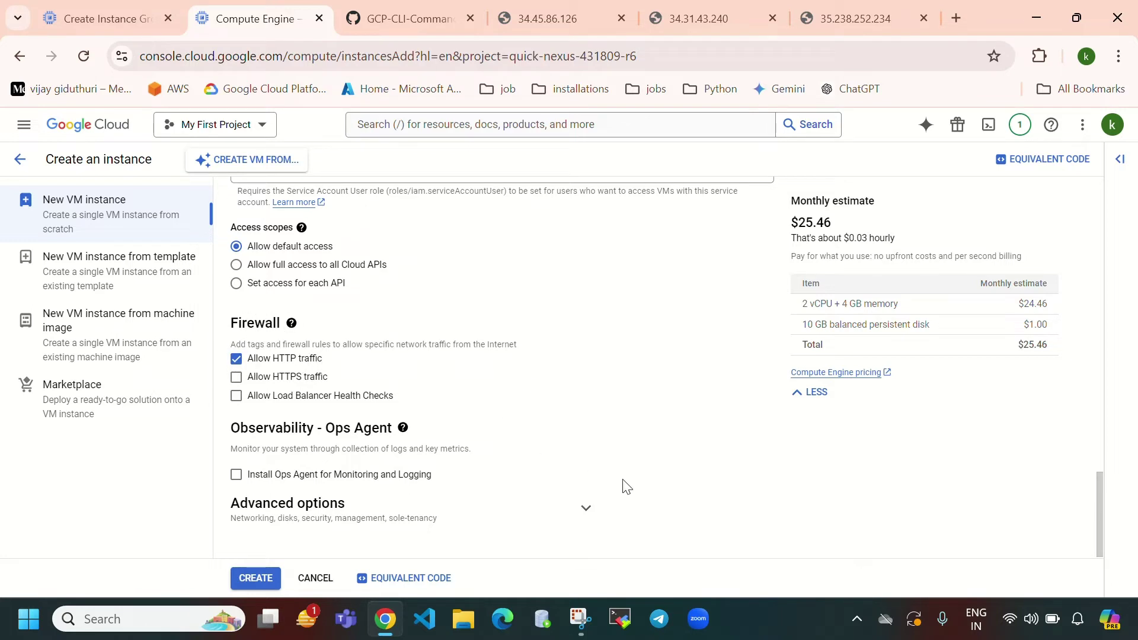
{"action": "left_click", "coordinate": [586, 509]}
{"action": "scroll", "coordinate": [552, 355], "scroll_direction": "down", "scroll_amount": 3}
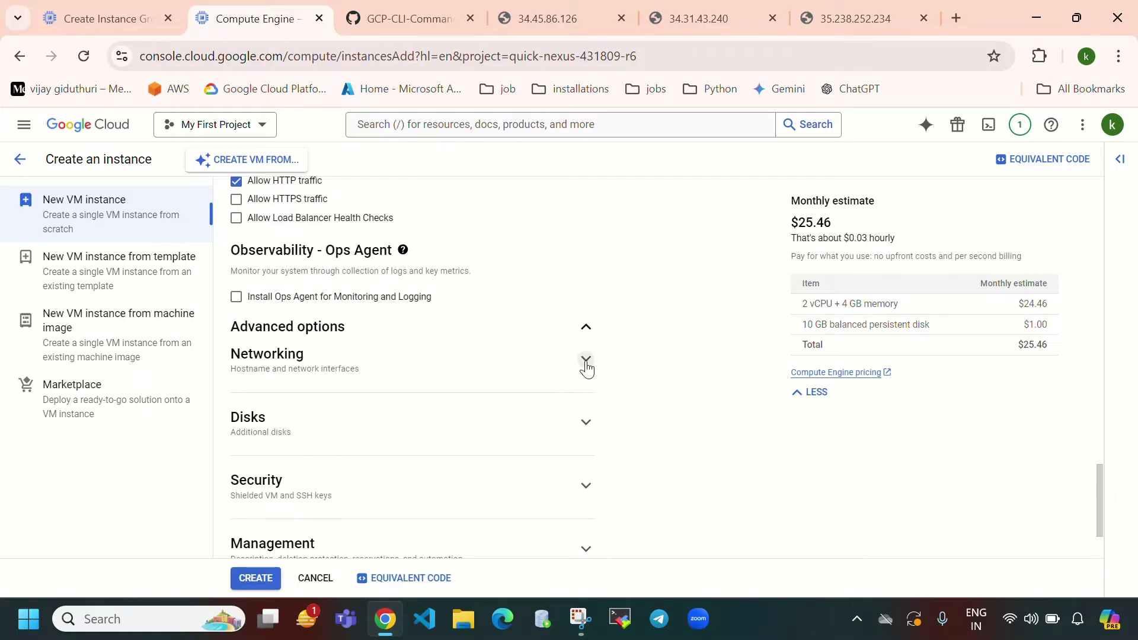
{"action": "left_click", "coordinate": [587, 360]}
{"action": "scroll", "coordinate": [457, 297], "scroll_direction": "down", "scroll_amount": 5}
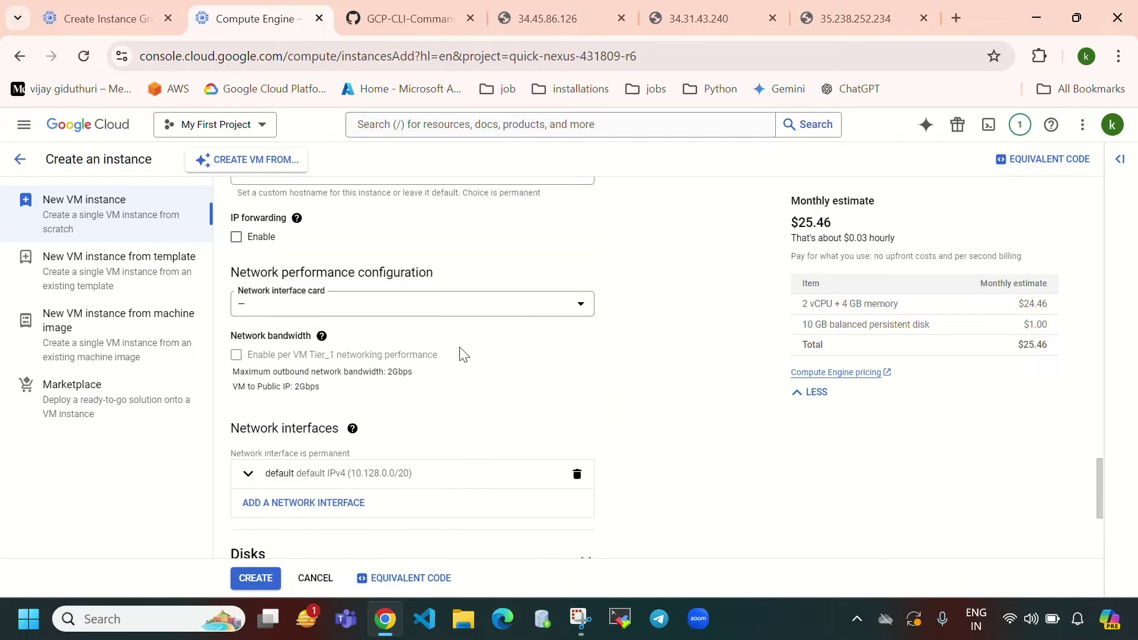
{"action": "scroll", "coordinate": [440, 353], "scroll_direction": "down", "scroll_amount": 1}
{"action": "left_click", "coordinate": [432, 389]}
{"action": "scroll", "coordinate": [407, 312], "scroll_direction": "down", "scroll_amount": 1}
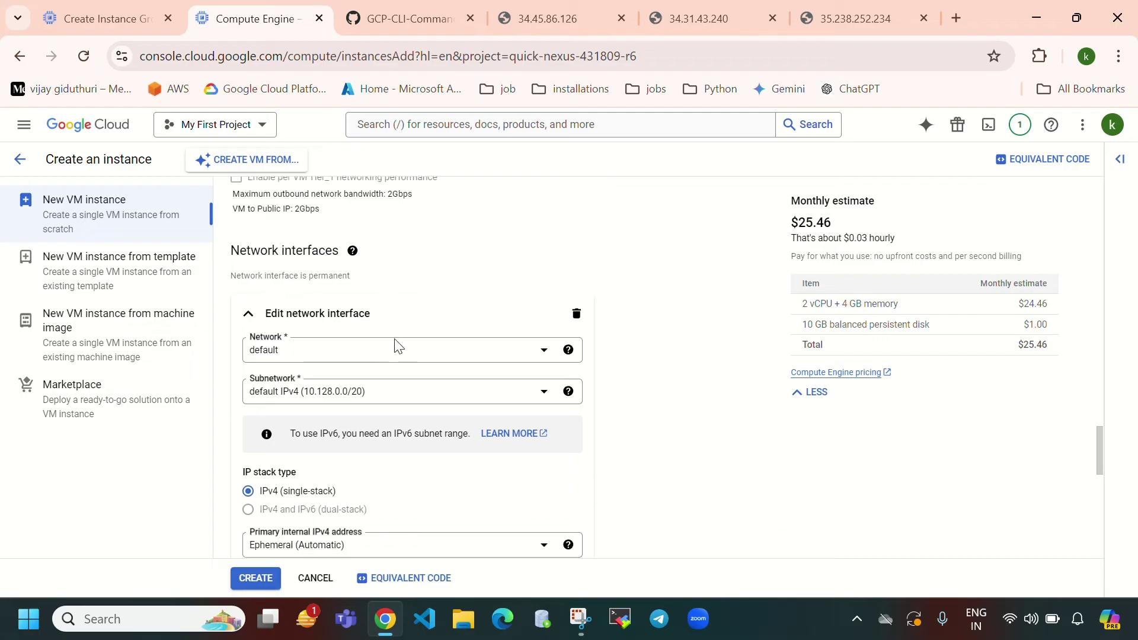
{"action": "left_click", "coordinate": [394, 349]}
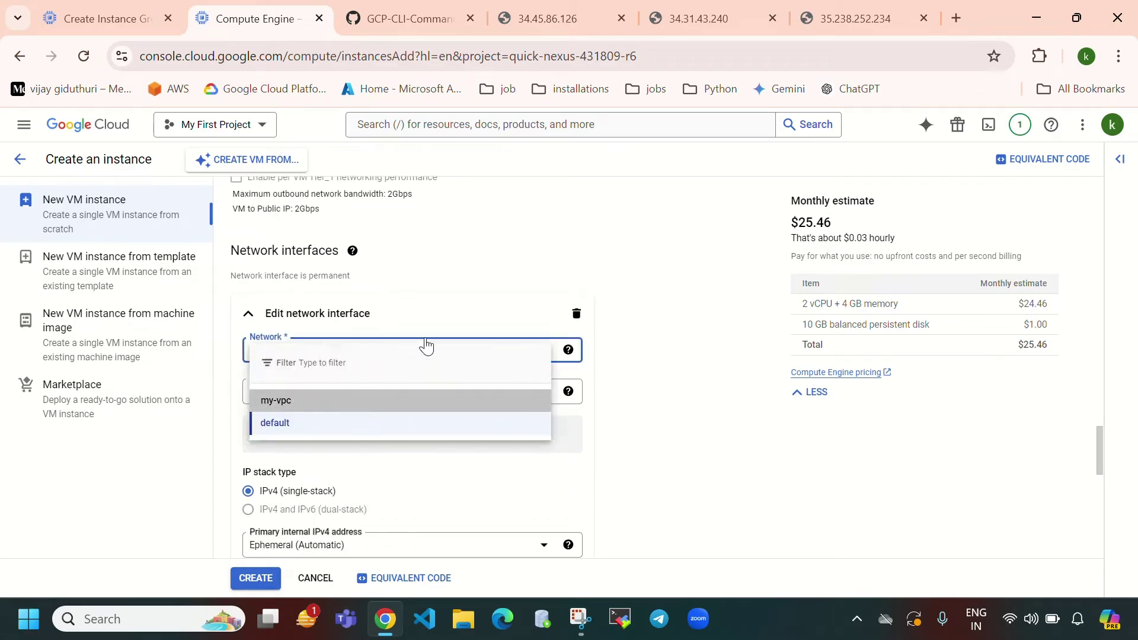
{"action": "left_click", "coordinate": [416, 401]}
{"action": "scroll", "coordinate": [355, 308], "scroll_direction": "down", "scroll_amount": 2}
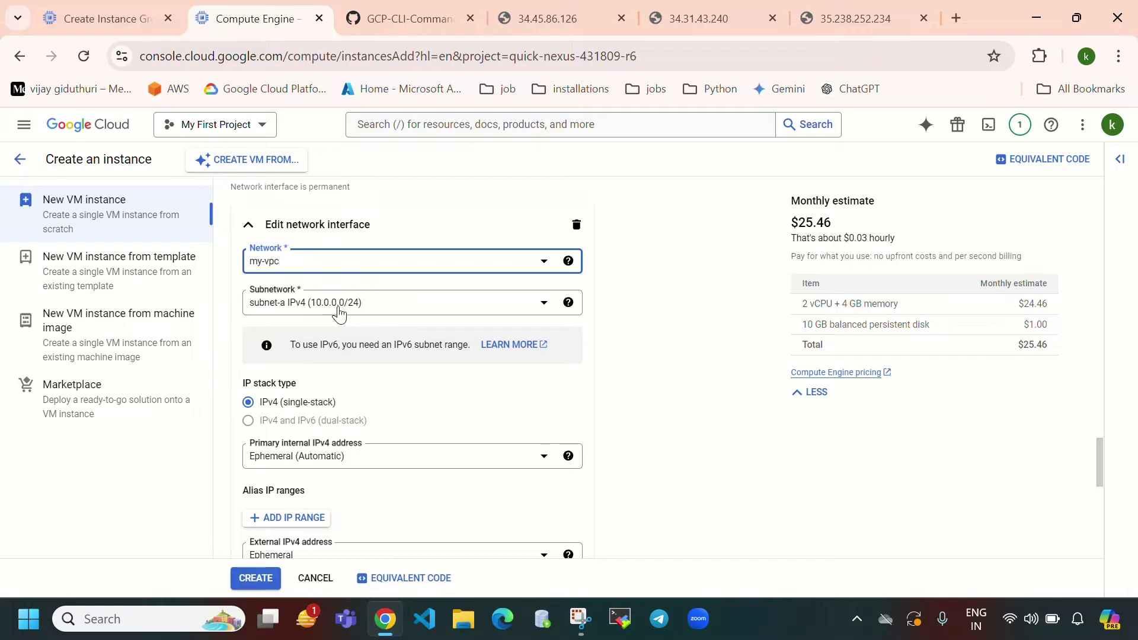
Copy the whole GCP_VM-startup-script file from the GitHub tab and paste it as instance-1's startup script under the management options.
{"action": "scroll", "coordinate": [445, 343], "scroll_direction": "down", "scroll_amount": 8}
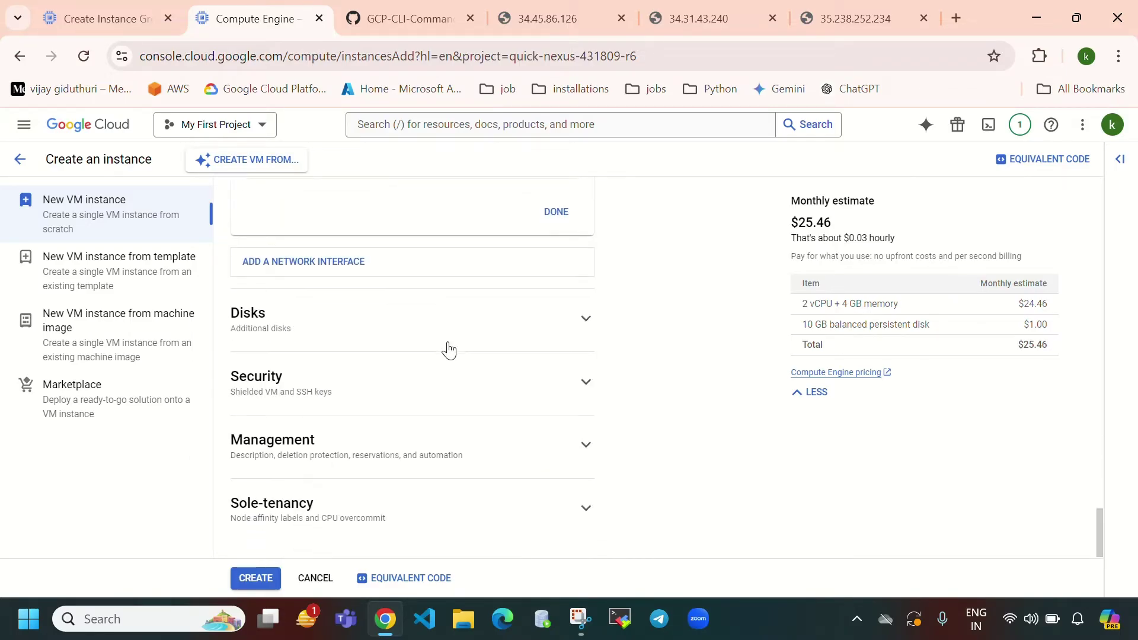
{"action": "left_click", "coordinate": [586, 448]}
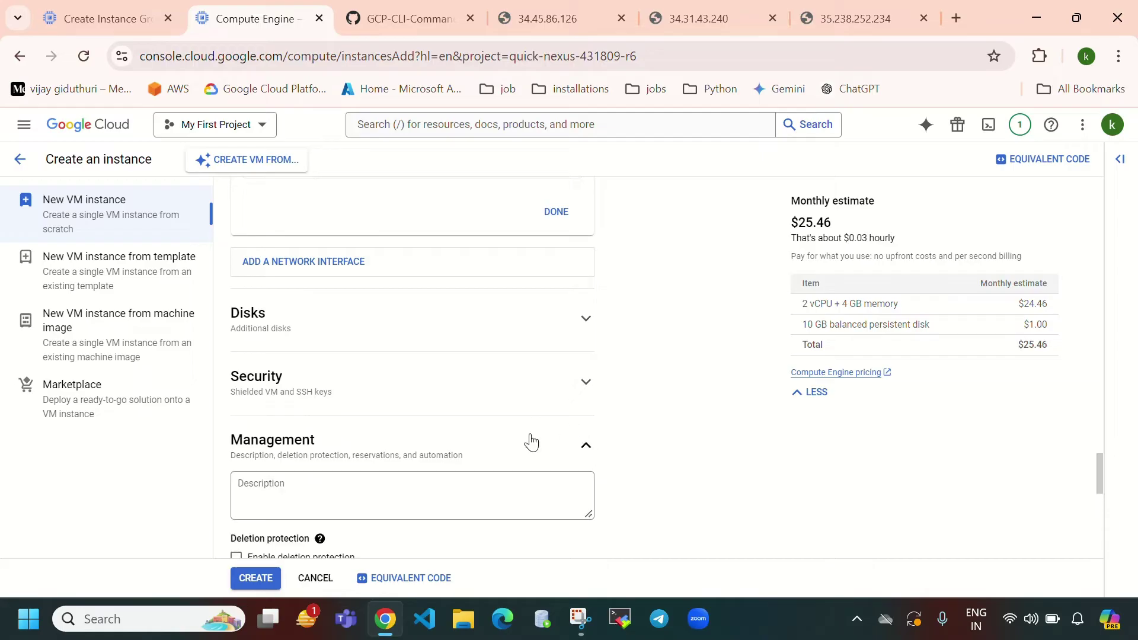
{"action": "left_click", "coordinate": [400, 18]}
{"action": "left_click_drag", "start_coordinate": [307, 318], "coordinate": [989, 526]}
{"action": "key", "text": "ctrl+a"}
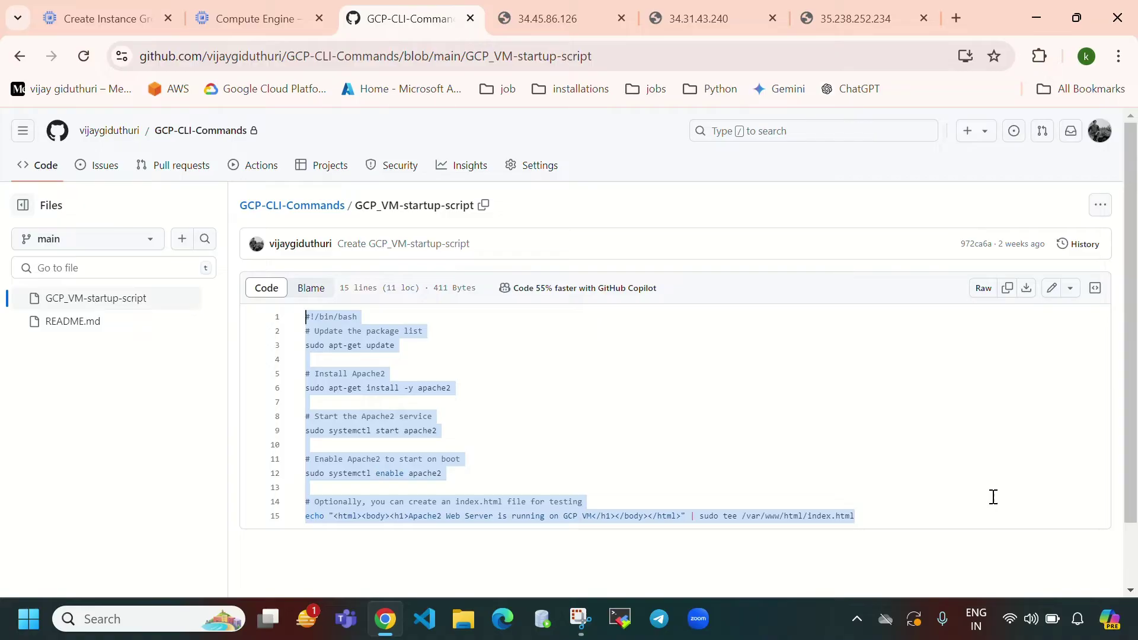
{"action": "left_click", "coordinate": [279, 19]}
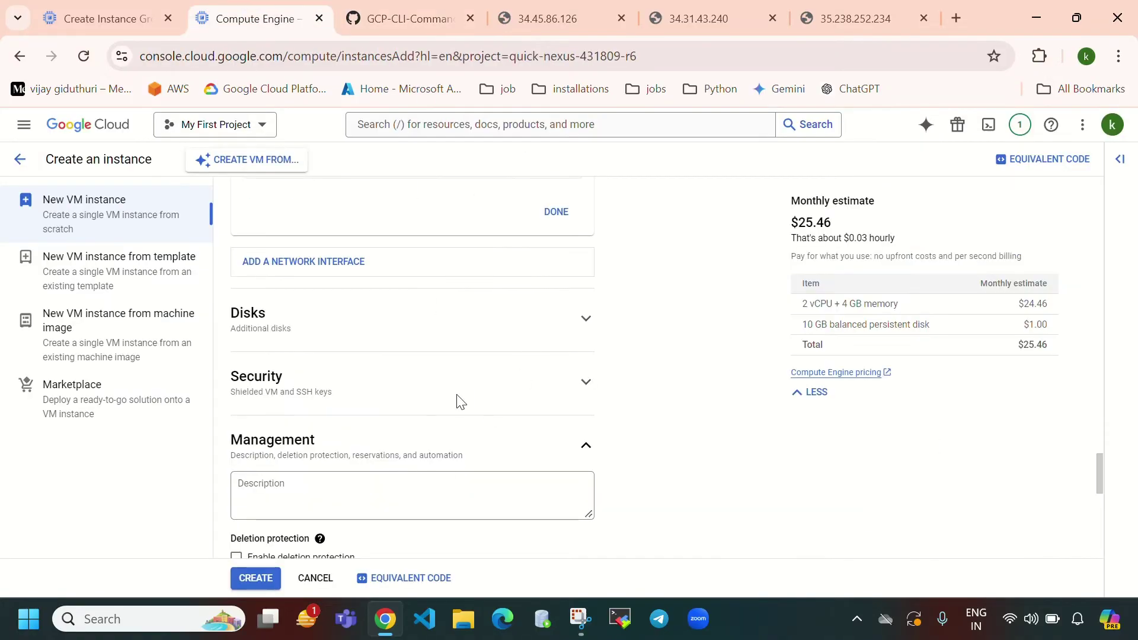
{"action": "scroll", "coordinate": [460, 397], "scroll_direction": "down", "scroll_amount": 3}
{"action": "scroll", "coordinate": [465, 392], "scroll_direction": "down", "scroll_amount": 2}
{"action": "left_click", "coordinate": [357, 442]}
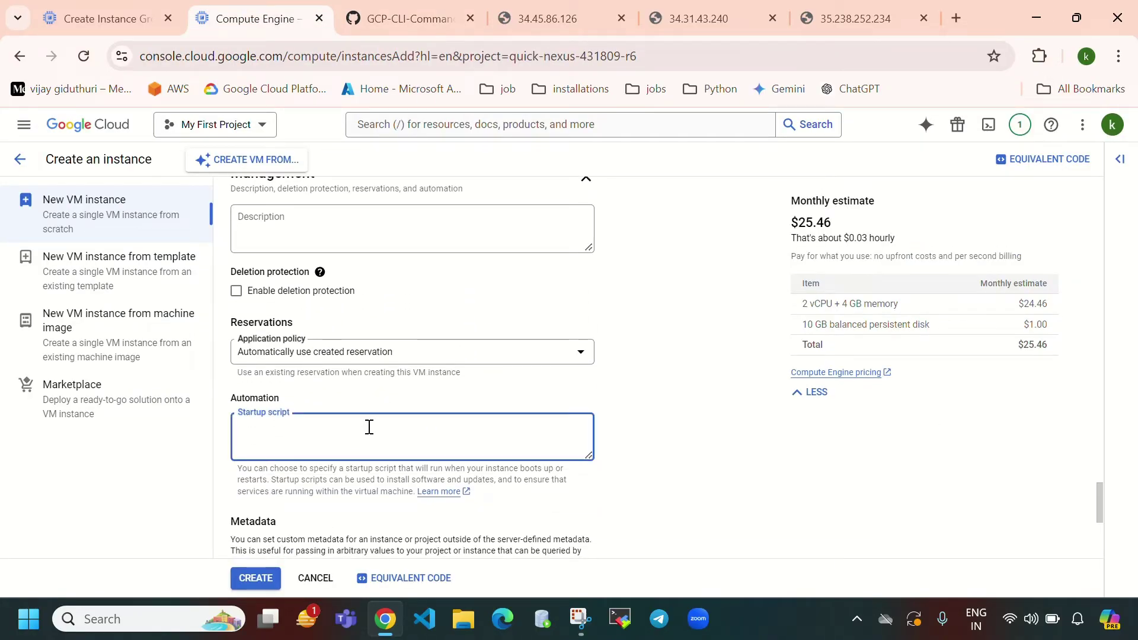
{"action": "key", "text": "ctrl+v"}
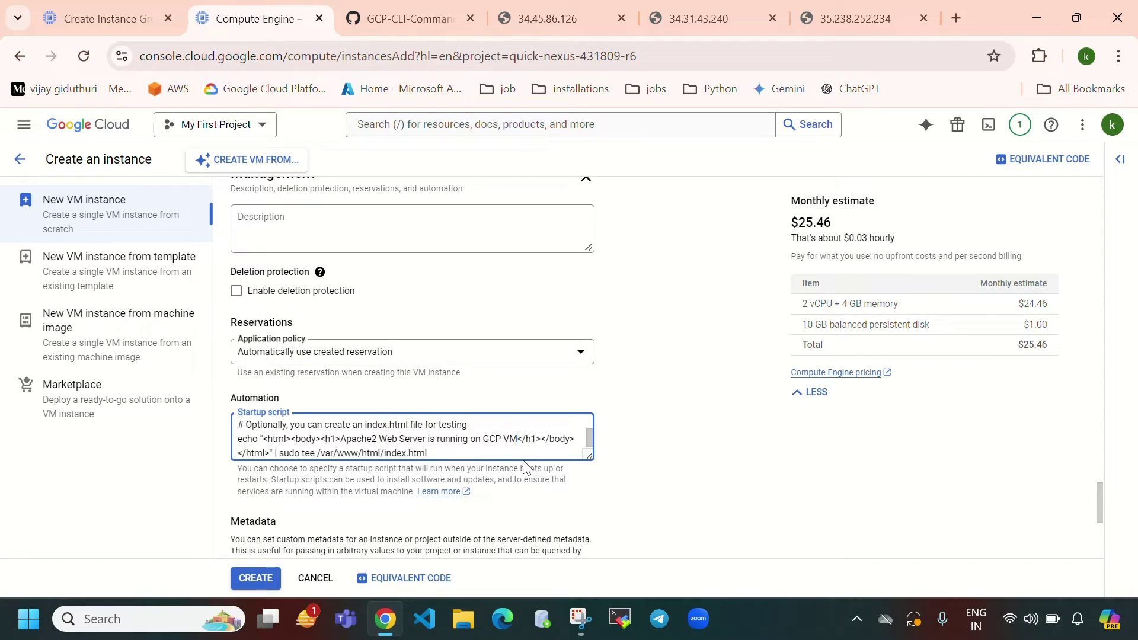
Change "GCP VM" to "GCP Virtual Machine-1" in the startup script's HTML heading and create the instance.
{"action": "key", "text": "BackSpace"}
{"action": "type", "text": "irtua"}
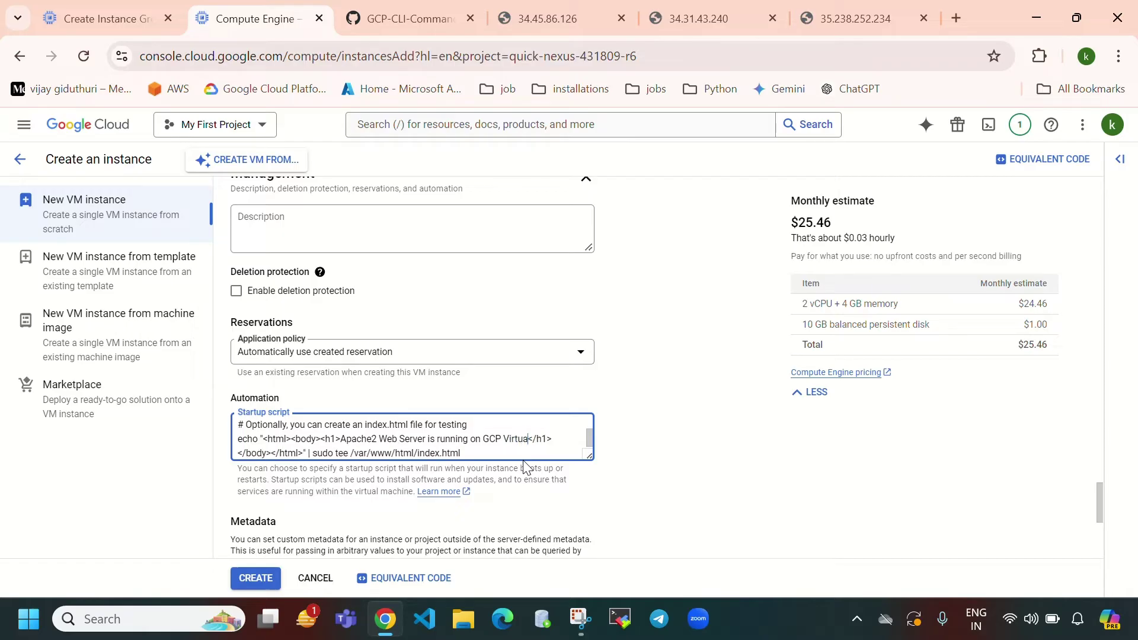
{"action": "type", "text": "l Machine"}
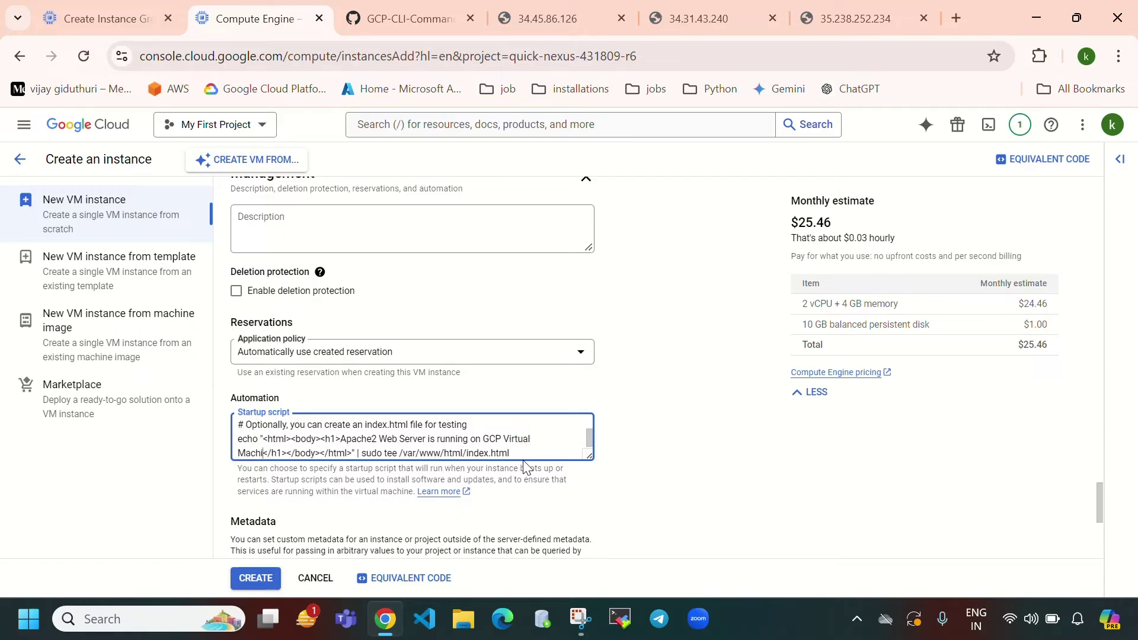
{"action": "type", "text": "-1"}
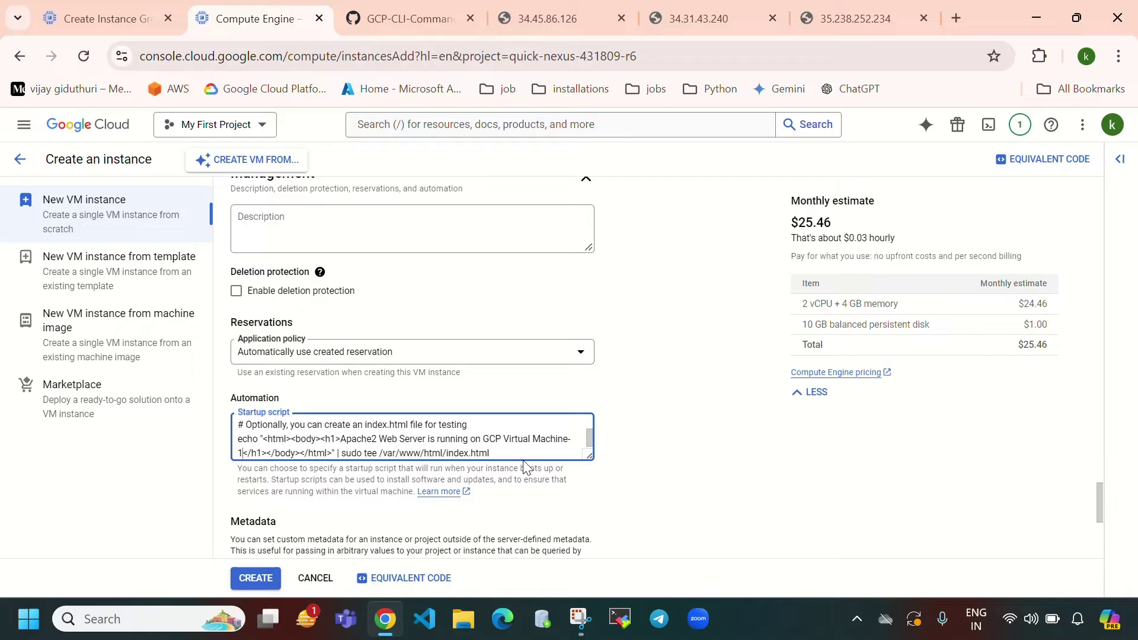
{"action": "scroll", "coordinate": [430, 498], "scroll_direction": "down", "scroll_amount": 5}
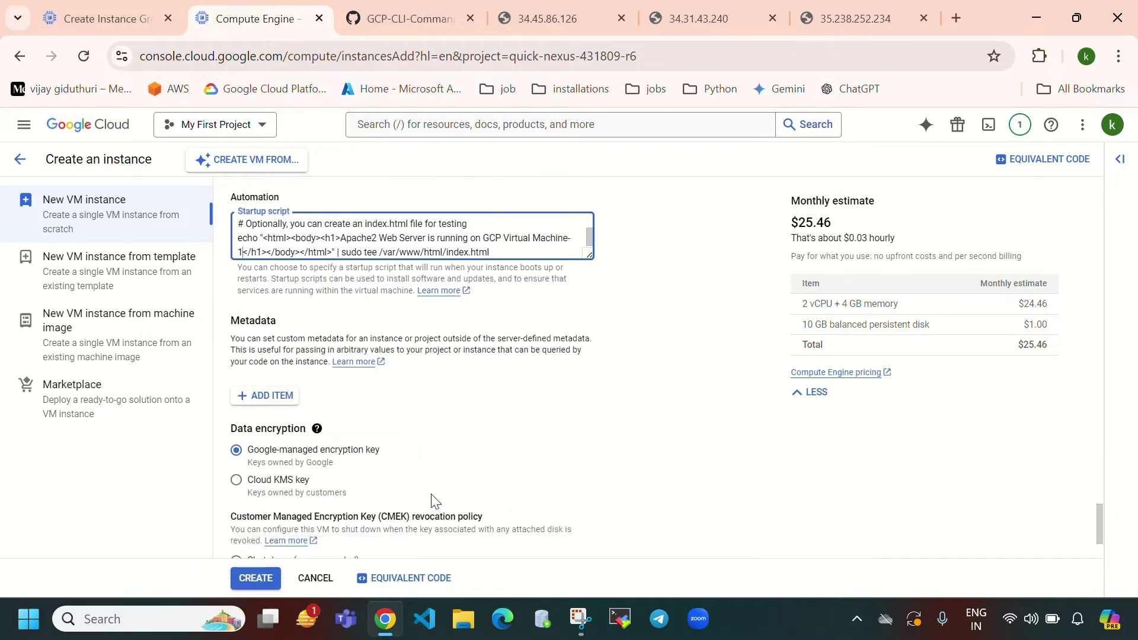
{"action": "left_click", "coordinate": [254, 580]}
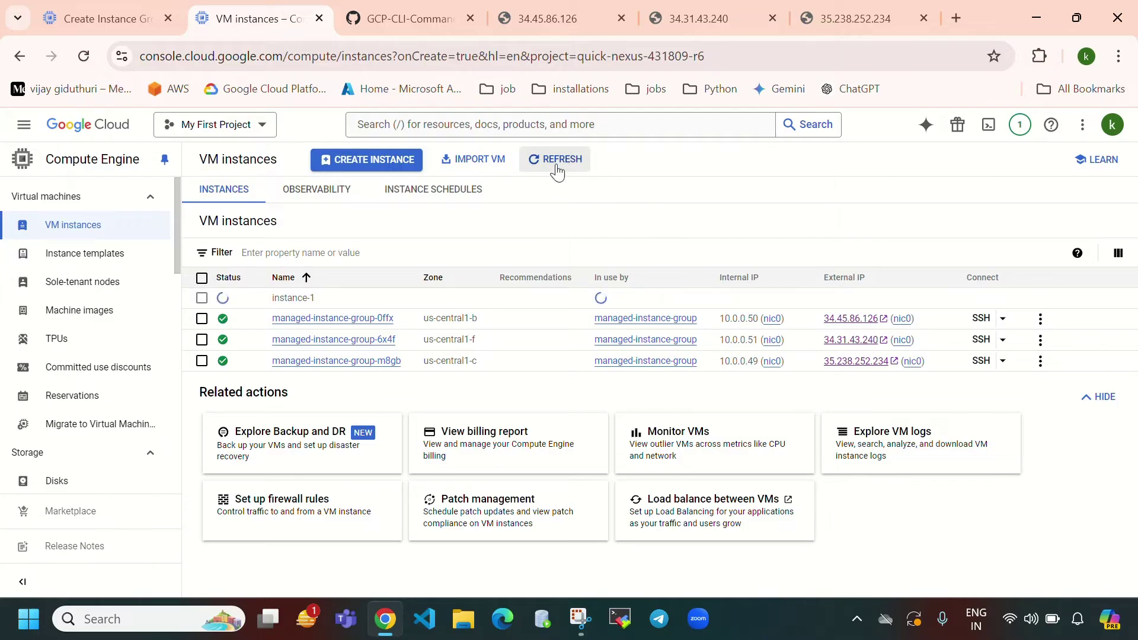
Start creating a new VM instance named instance-2 in zone us-central1-a.
{"action": "left_click", "coordinate": [370, 160]}
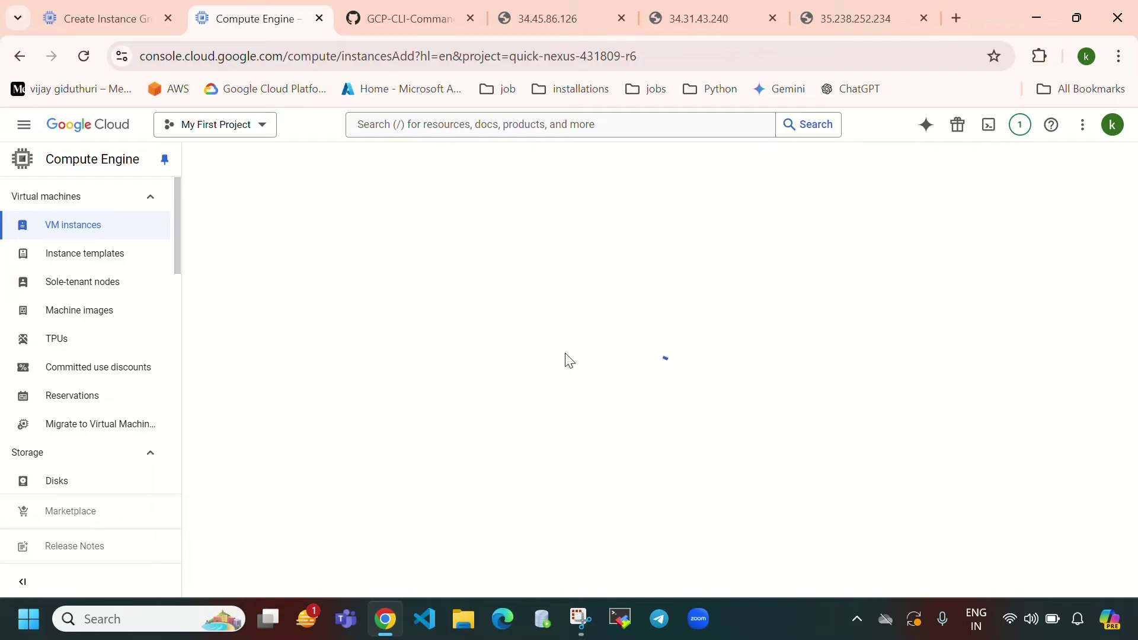
{"action": "left_click_drag", "start_coordinate": [408, 211], "coordinate": [283, 214]}
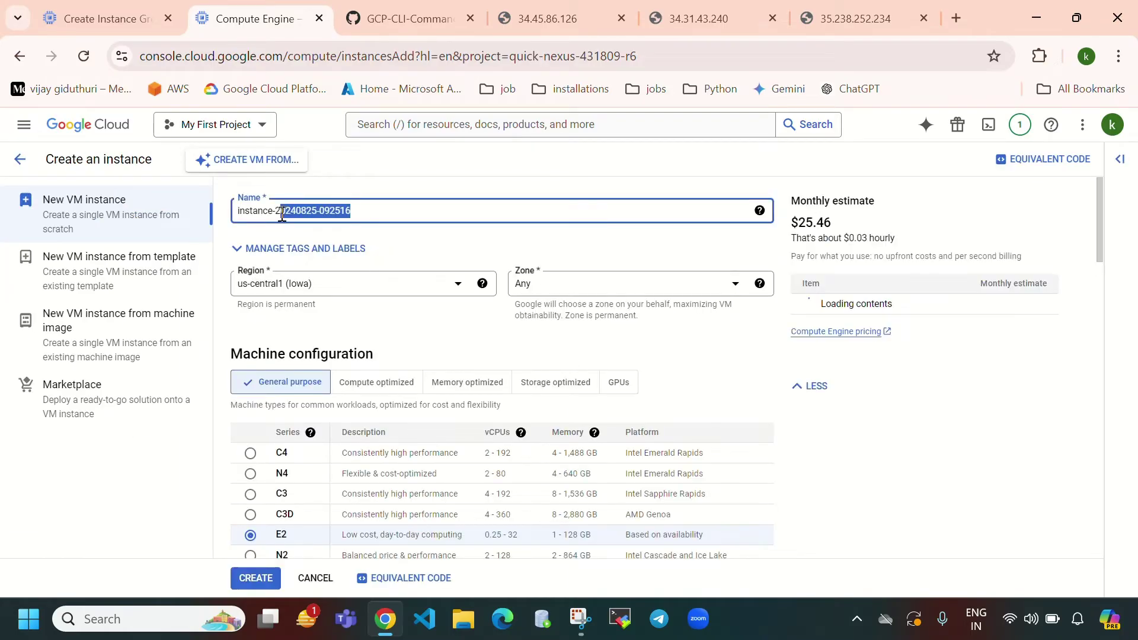
{"action": "key", "text": "BackSpace"}
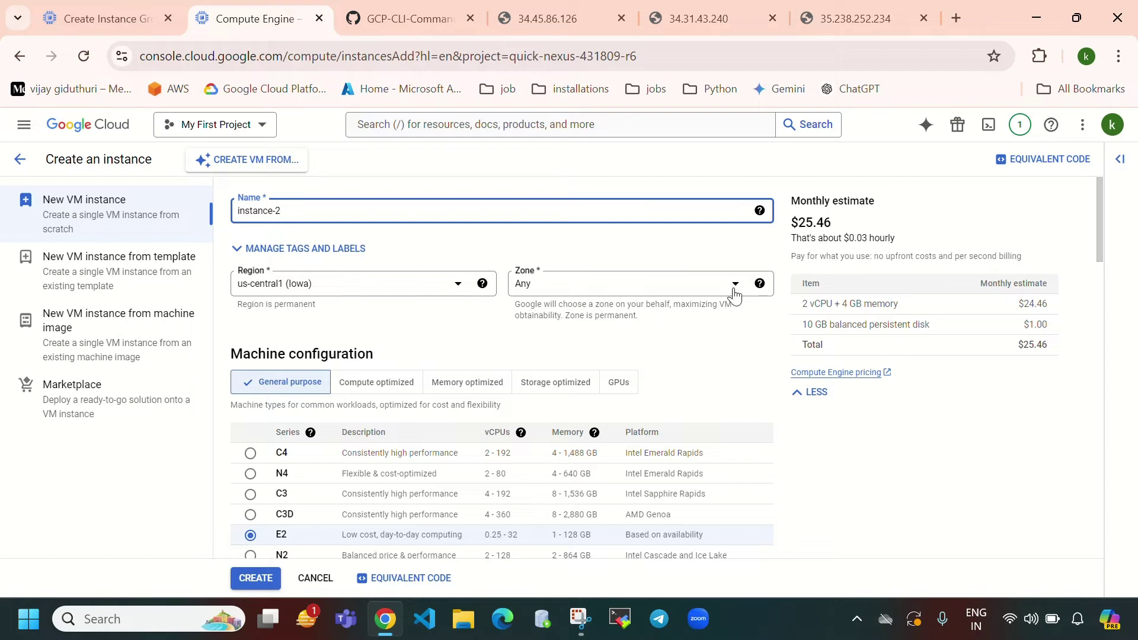
{"action": "left_click", "coordinate": [686, 290]}
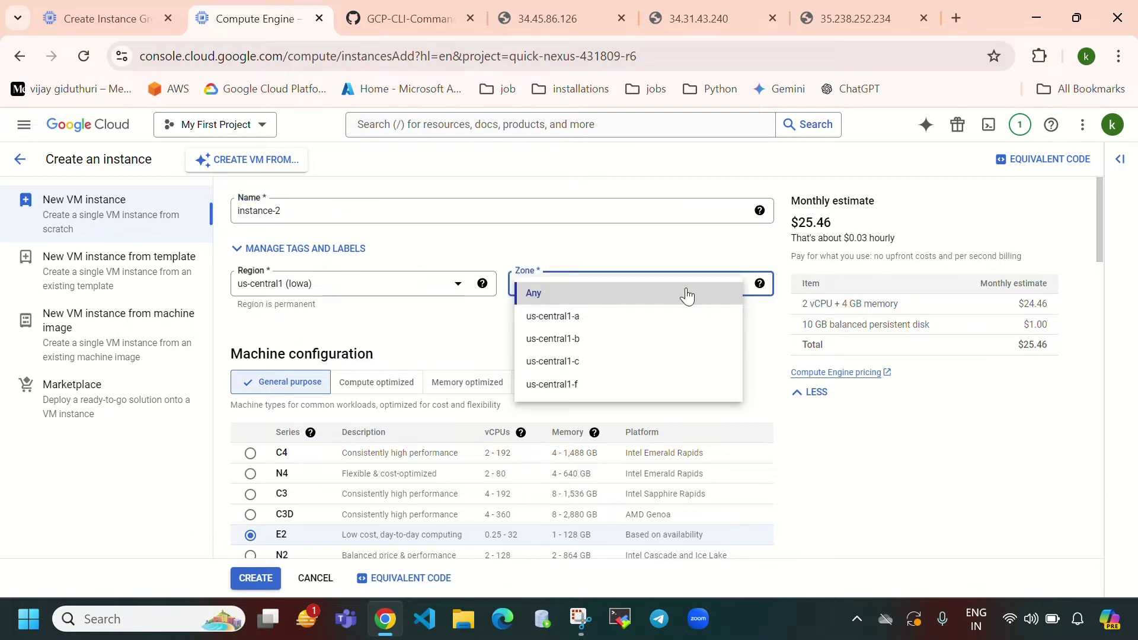
{"action": "left_click", "coordinate": [614, 321]}
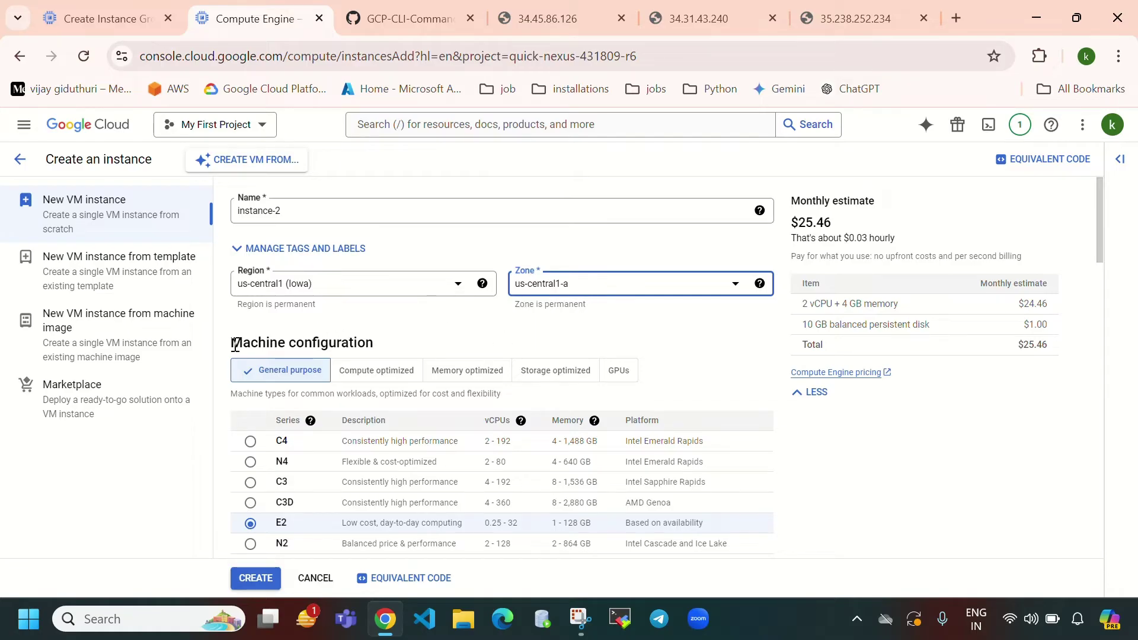
Set the machine type to e2-small (2 vCPU, 1 core, 2 GB memory).
{"action": "left_click_drag", "start_coordinate": [235, 344], "coordinate": [406, 348]}
{"action": "scroll", "coordinate": [511, 332], "scroll_direction": "down", "scroll_amount": 3}
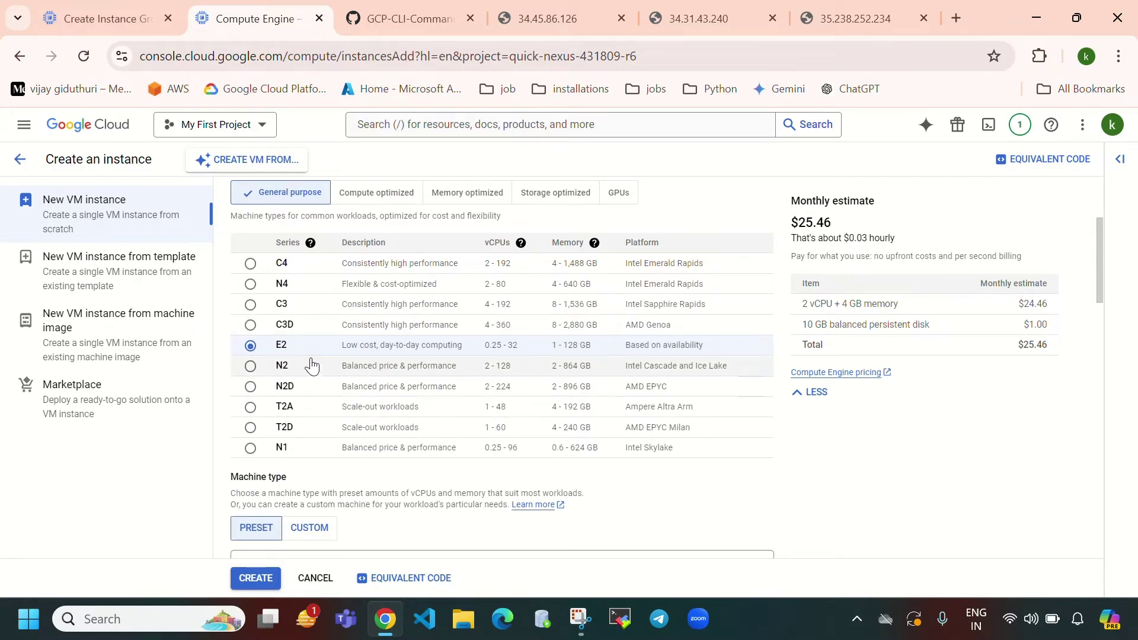
{"action": "scroll", "coordinate": [451, 394], "scroll_direction": "down", "scroll_amount": 3}
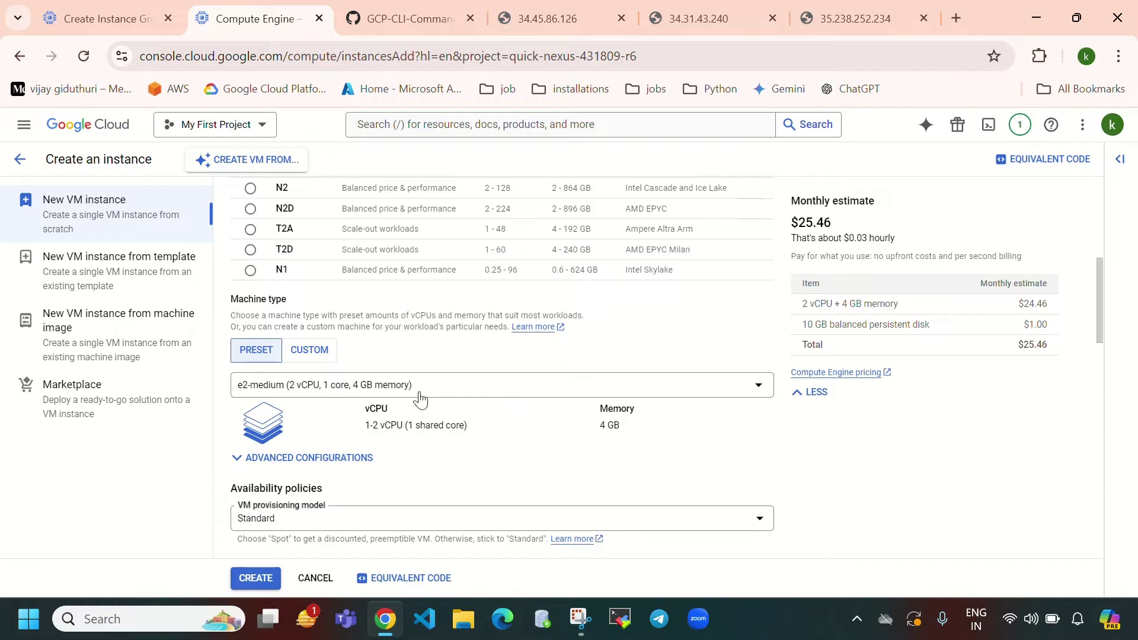
{"action": "left_click", "coordinate": [605, 392]}
{"action": "left_click", "coordinate": [634, 281]}
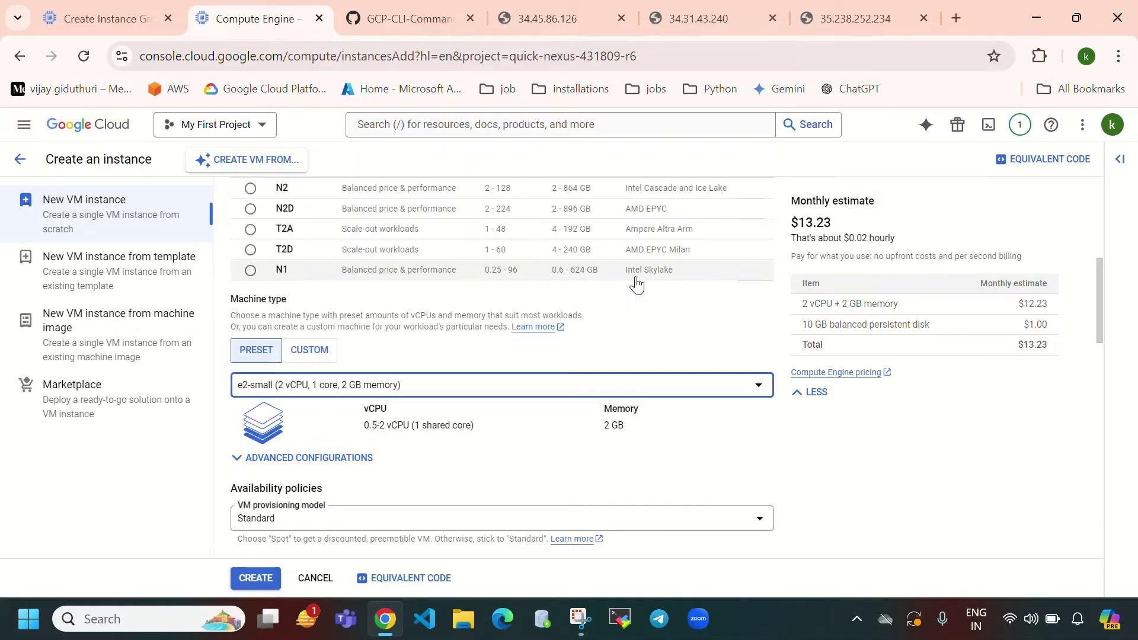
Change the boot disk's operating system to Ubuntu, using the Ubuntu 20.04 LTS image.
{"action": "scroll", "coordinate": [427, 457], "scroll_direction": "down", "scroll_amount": 3}
{"action": "scroll", "coordinate": [426, 455], "scroll_direction": "down", "scroll_amount": 5}
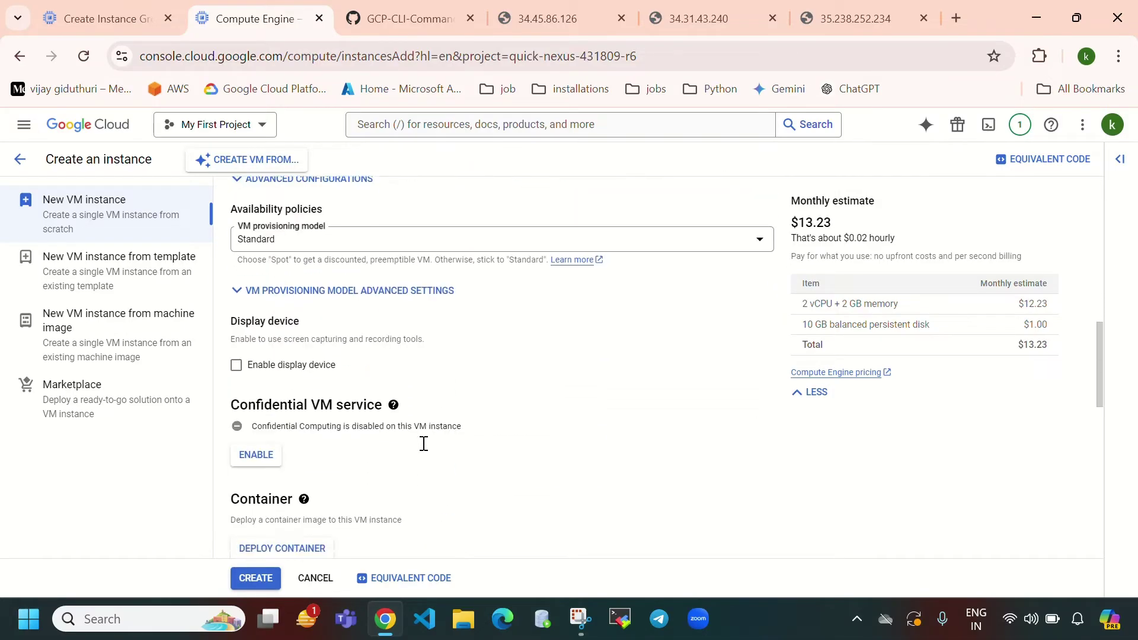
{"action": "left_click_drag", "start_coordinate": [228, 252], "coordinate": [371, 254]}
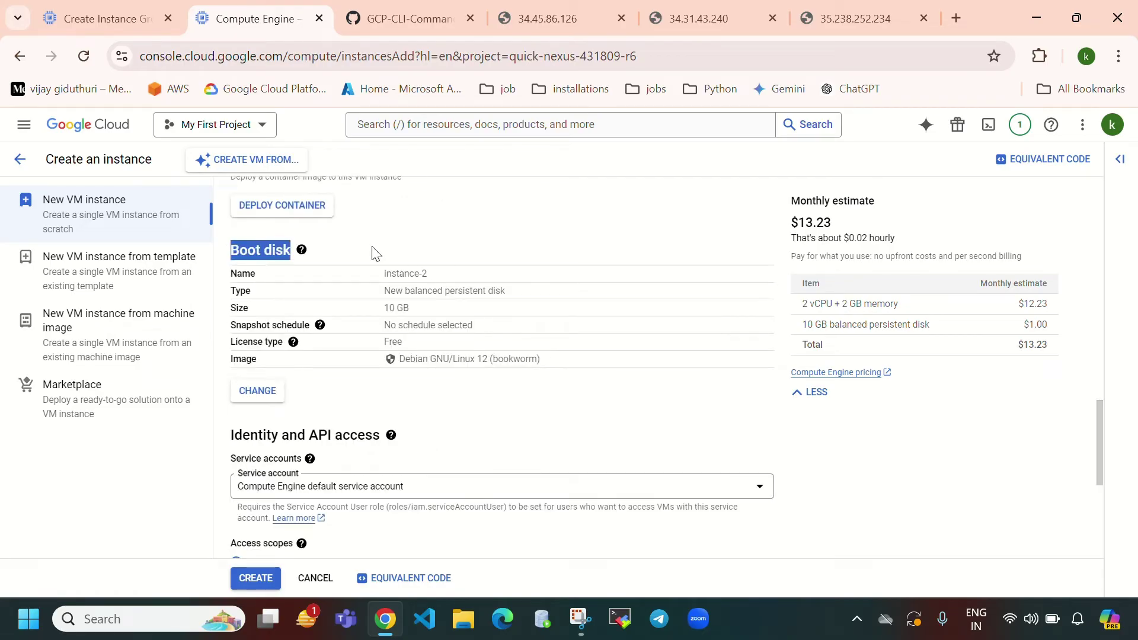
{"action": "left_click", "coordinate": [257, 392]}
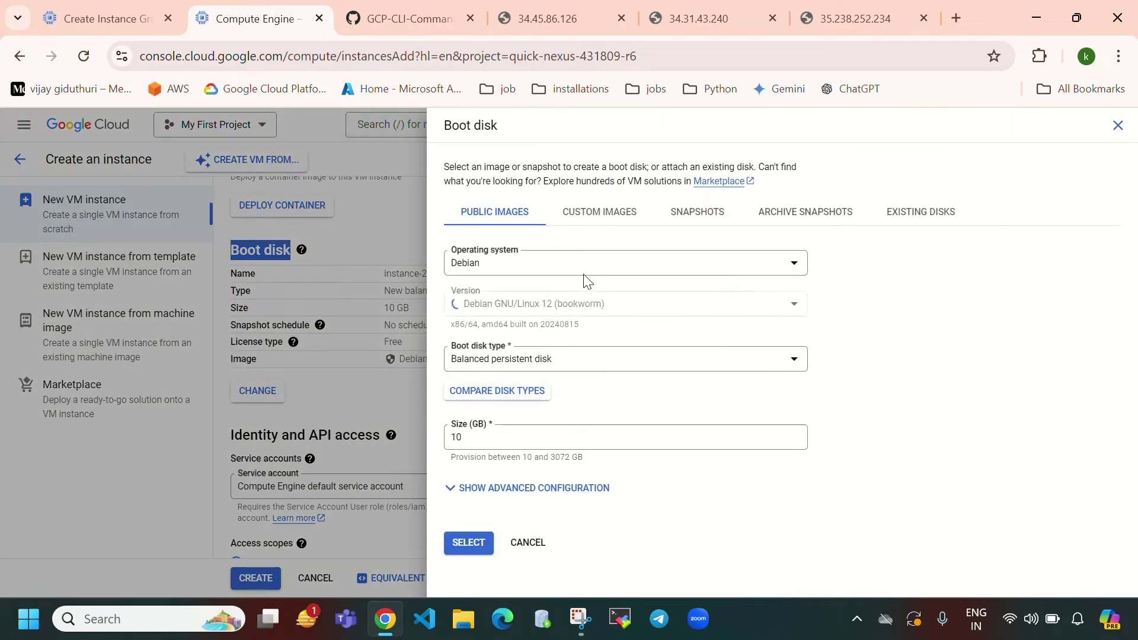
{"action": "left_click", "coordinate": [567, 265]}
{"action": "scroll", "coordinate": [546, 403], "scroll_direction": "down", "scroll_amount": 2}
{"action": "scroll", "coordinate": [537, 445], "scroll_direction": "down", "scroll_amount": 3}
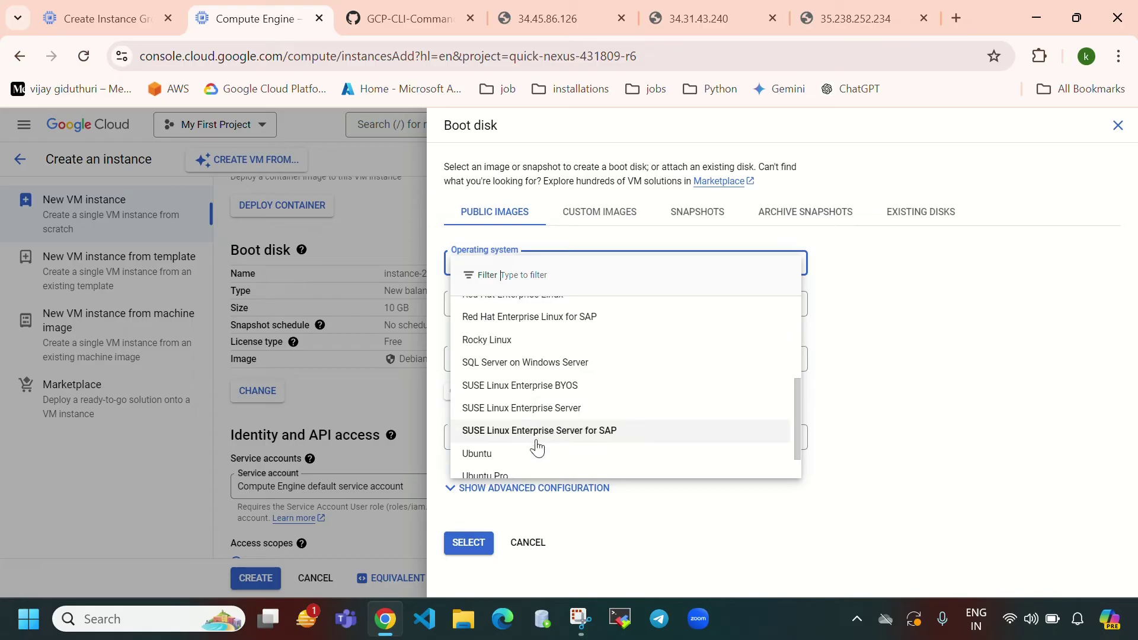
{"action": "left_click", "coordinate": [536, 457]}
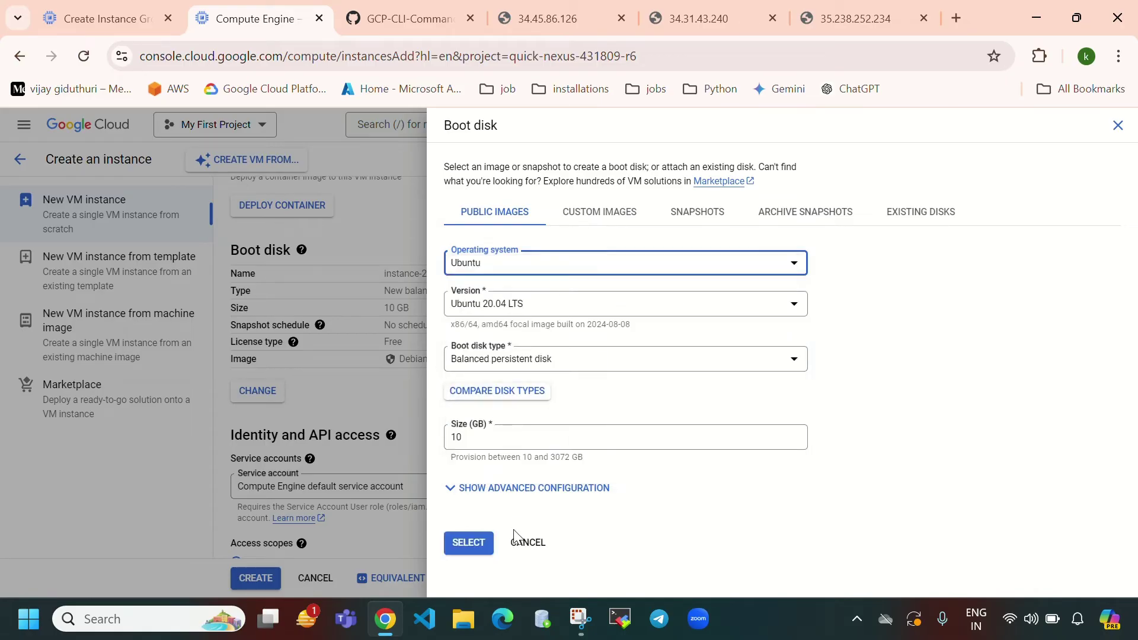
{"action": "left_click", "coordinate": [455, 550]}
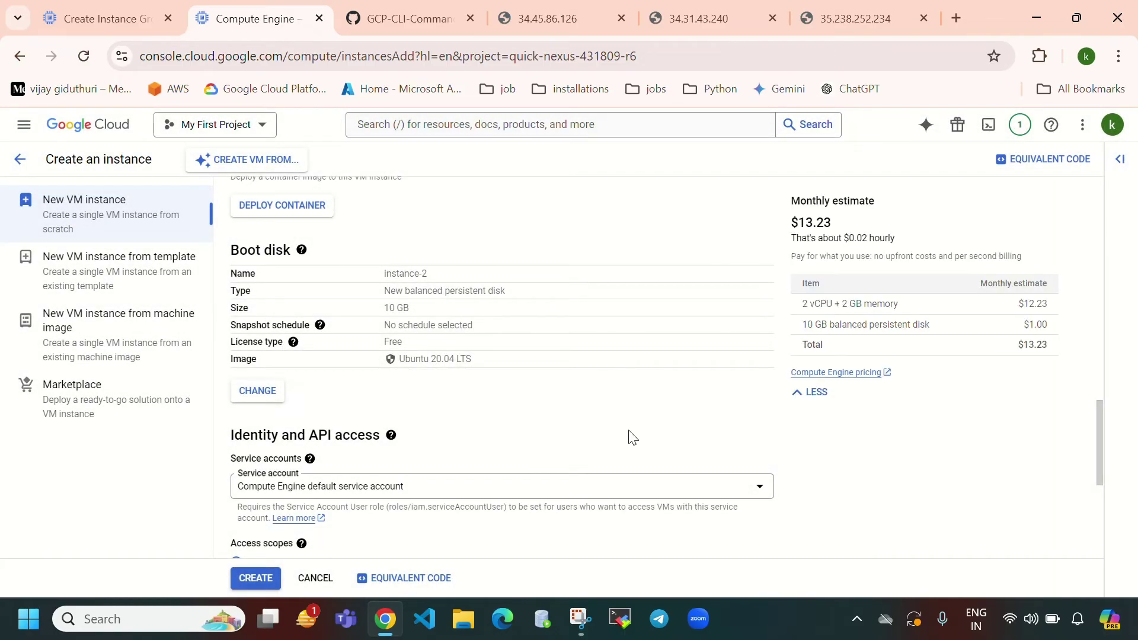
Allow HTTP traffic through the firewall and set the default network interface's network to my-vpc.
{"action": "scroll", "coordinate": [631, 436], "scroll_direction": "down", "scroll_amount": 5}
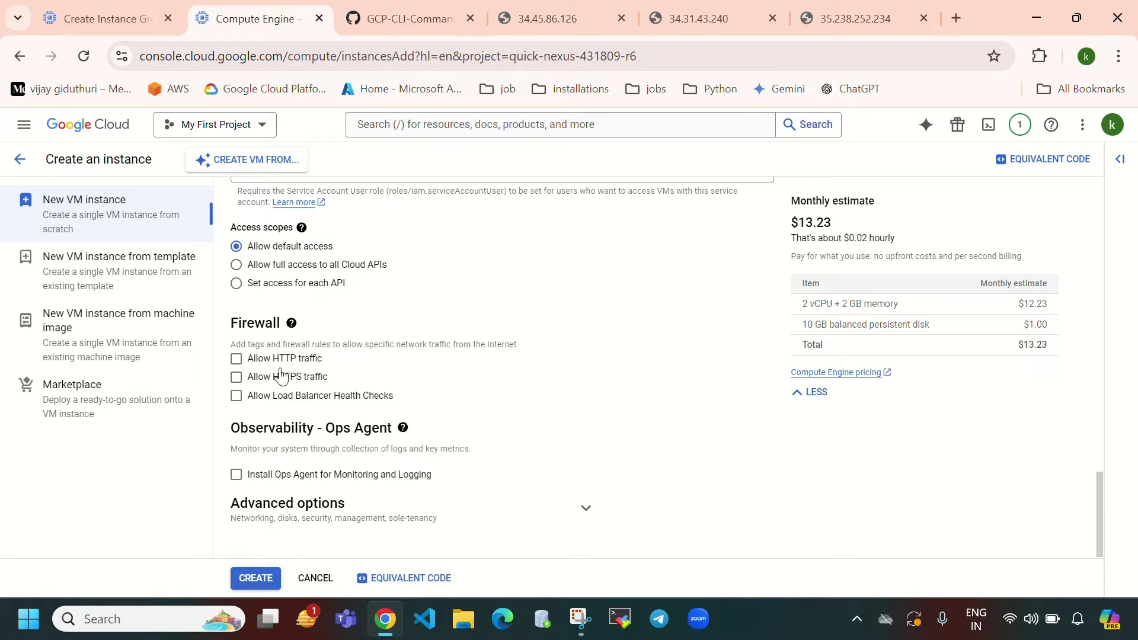
{"action": "left_click", "coordinate": [236, 362]}
{"action": "left_click", "coordinate": [587, 511]}
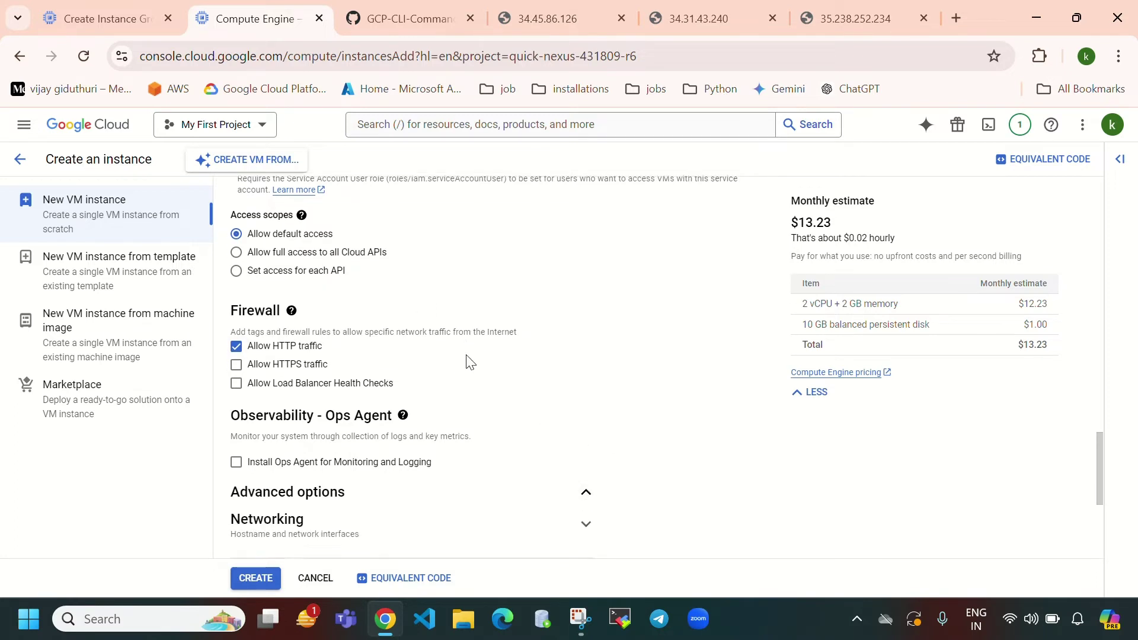
{"action": "scroll", "coordinate": [513, 332], "scroll_direction": "down", "scroll_amount": 4}
{"action": "left_click", "coordinate": [586, 271]}
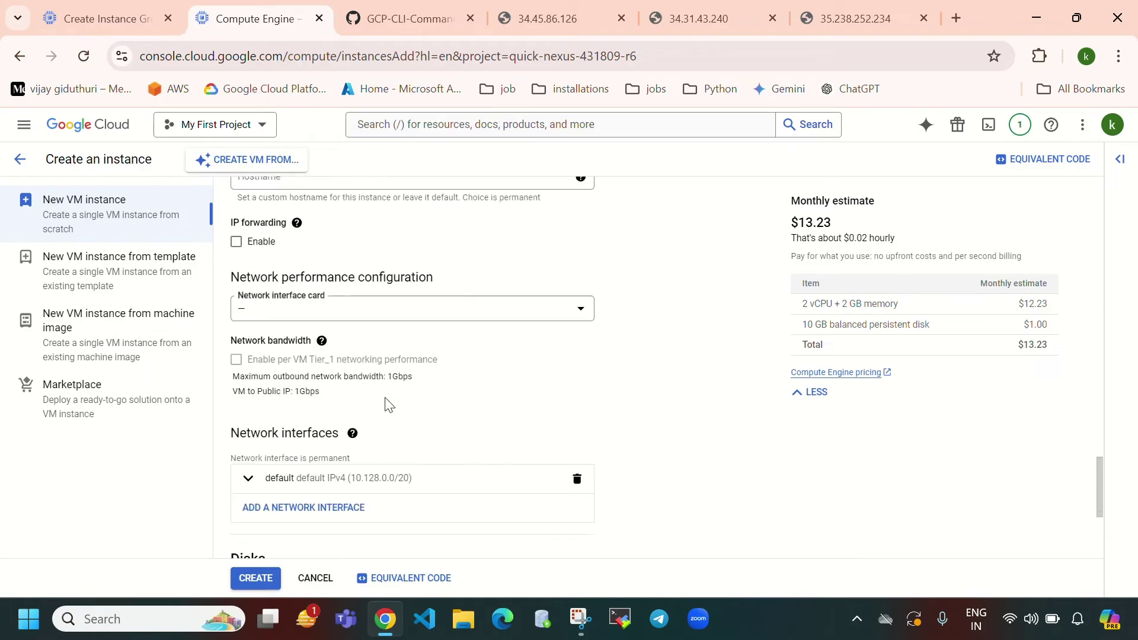
{"action": "scroll", "coordinate": [387, 399], "scroll_direction": "down", "scroll_amount": 4}
{"action": "left_click", "coordinate": [328, 234]}
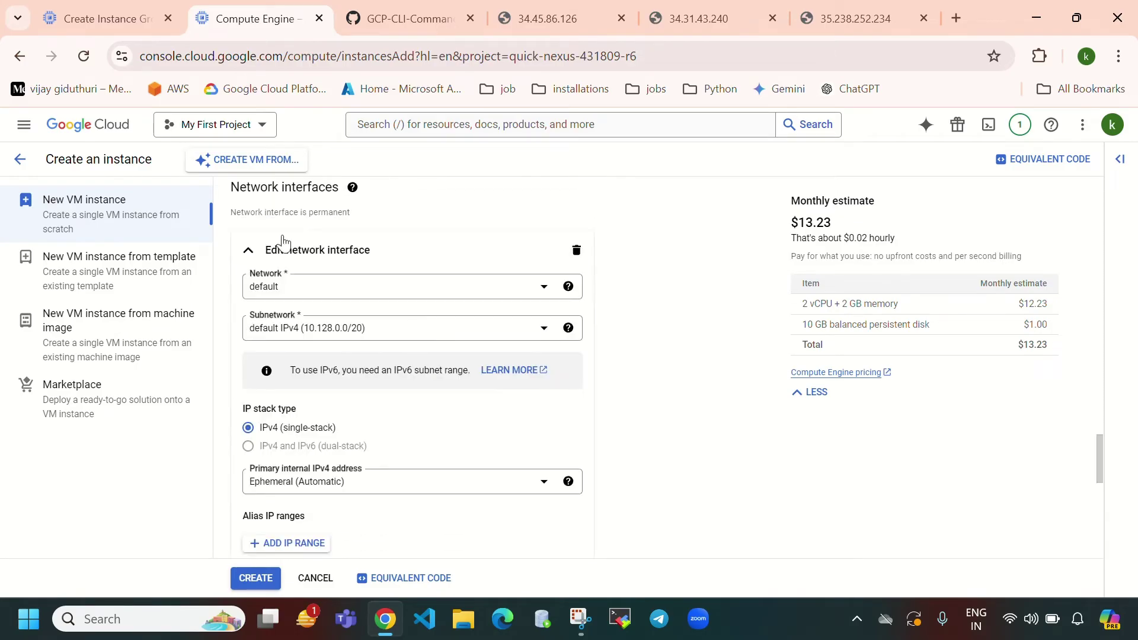
{"action": "left_click", "coordinate": [367, 292]}
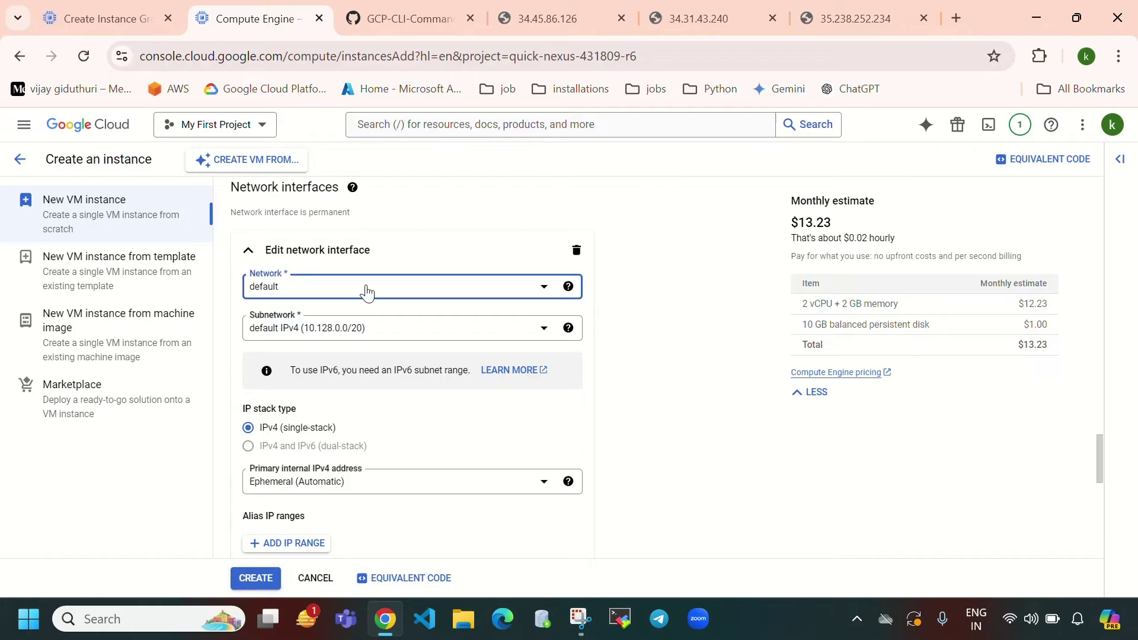
{"action": "left_click", "coordinate": [356, 339]}
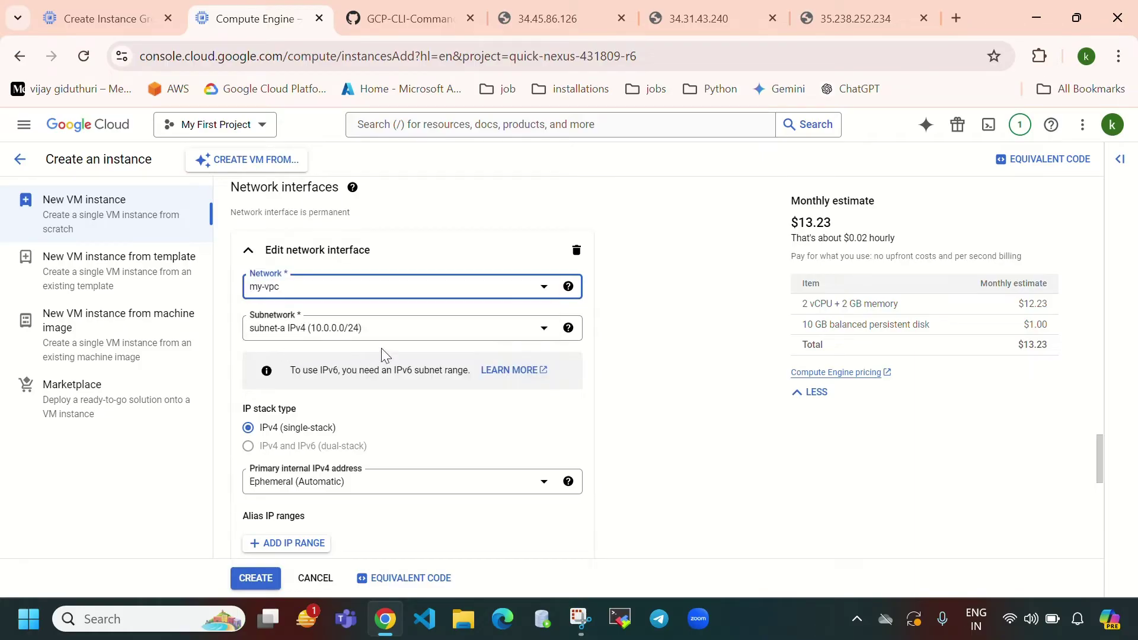
Copy the whole GCP_VM-startup-script from the GitHub page and paste it as the instance's startup script.
{"action": "scroll", "coordinate": [404, 363], "scroll_direction": "down", "scroll_amount": 10}
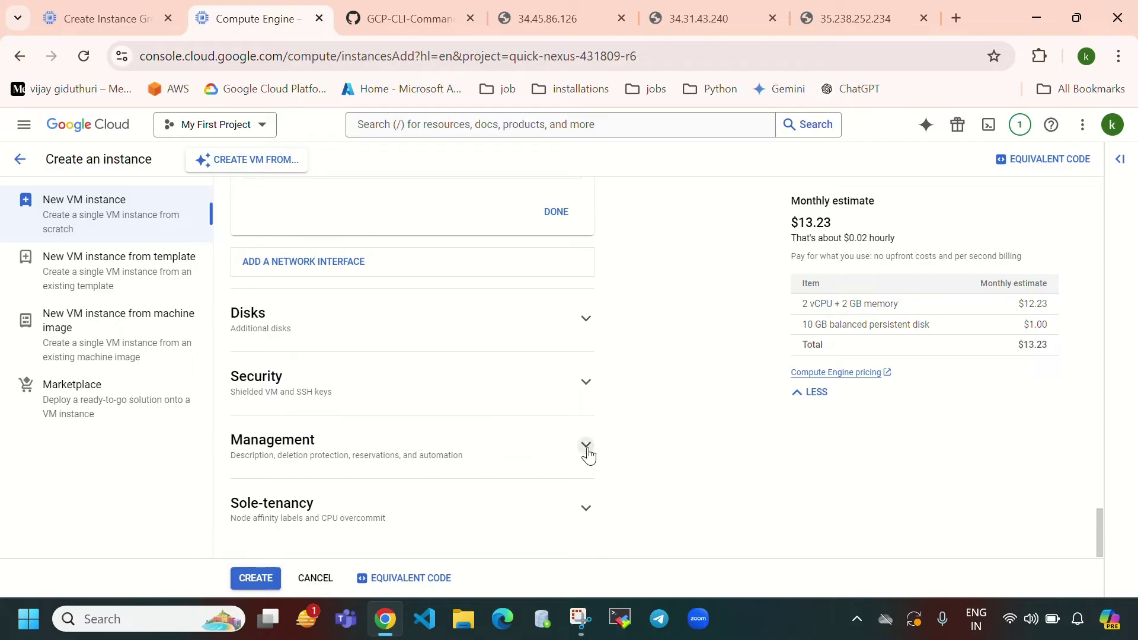
{"action": "left_click", "coordinate": [586, 445]}
{"action": "scroll", "coordinate": [391, 473], "scroll_direction": "down", "scroll_amount": 3}
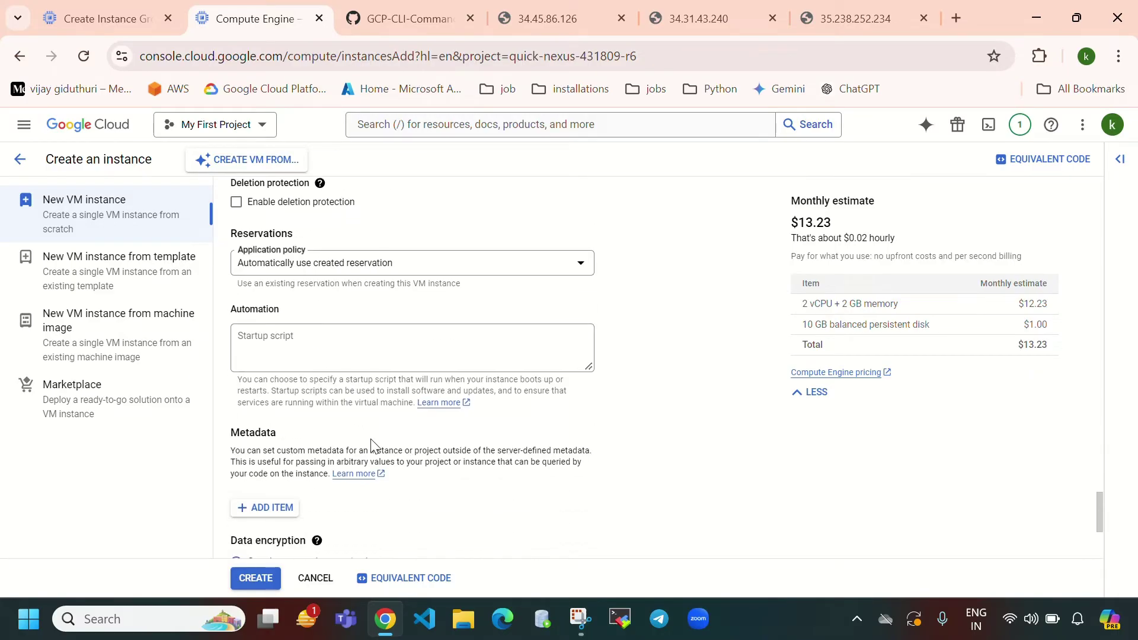
{"action": "left_click", "coordinate": [310, 355]}
{"action": "left_click", "coordinate": [406, 19]}
{"action": "left_click", "coordinate": [457, 399]}
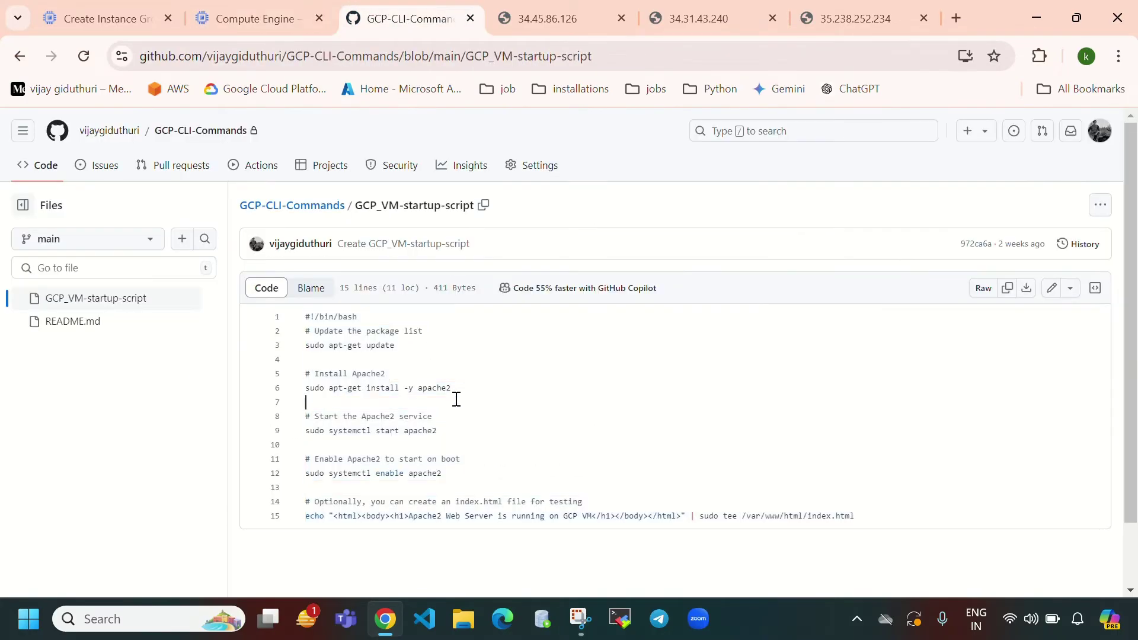
{"action": "left_click", "coordinate": [468, 382]}
{"action": "key", "text": "ctrl+a"}
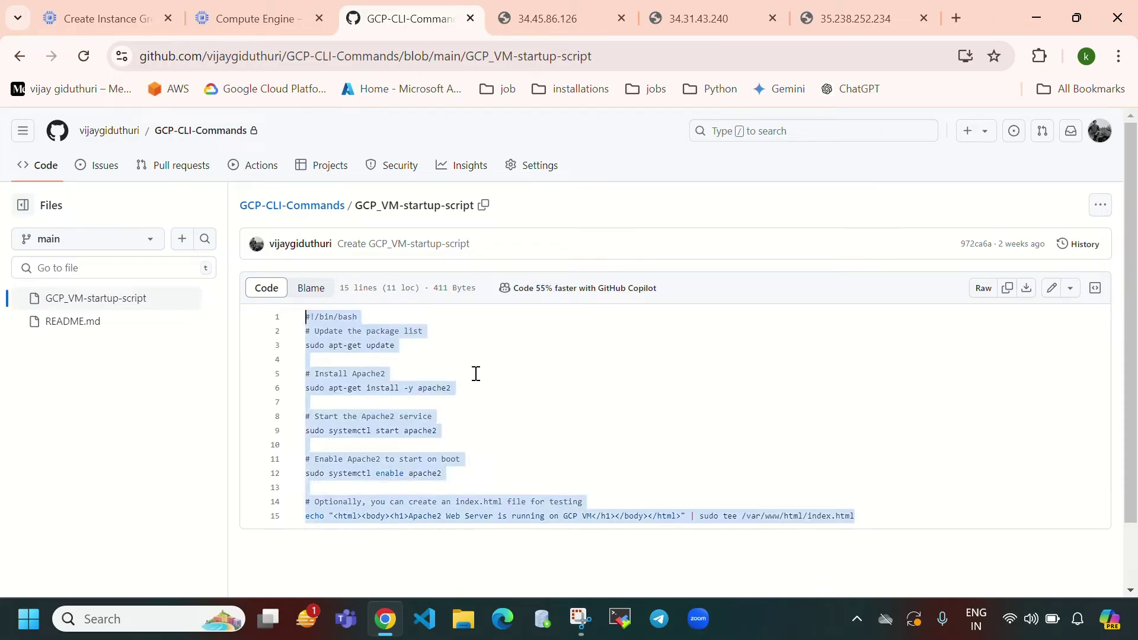
{"action": "left_click", "coordinate": [94, 18]}
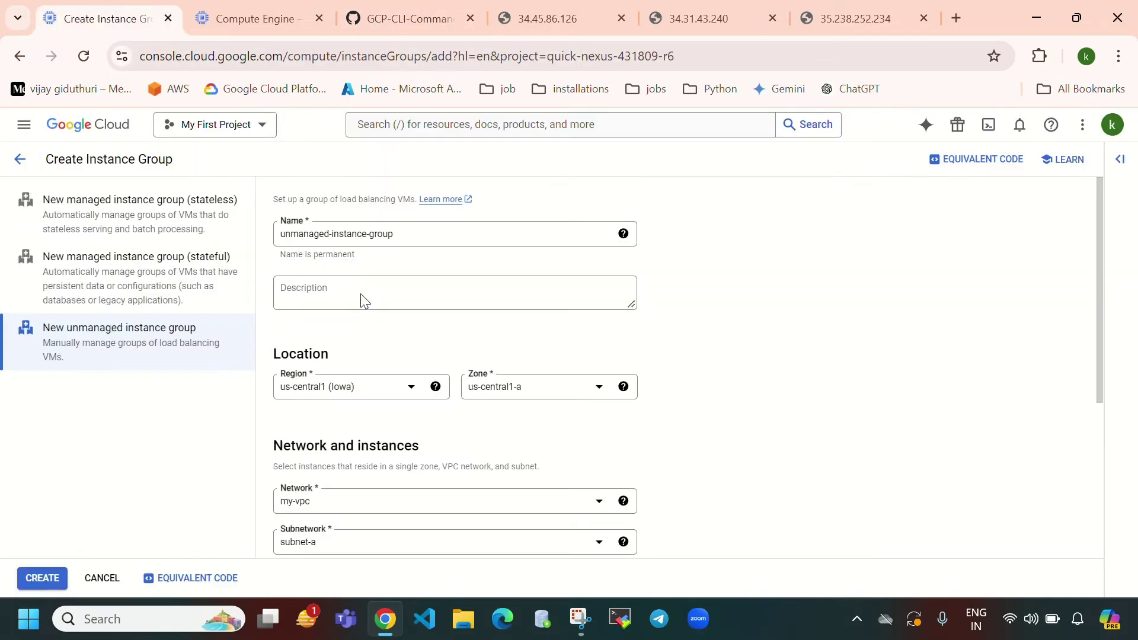
{"action": "key", "text": "ctrl+Tab"}
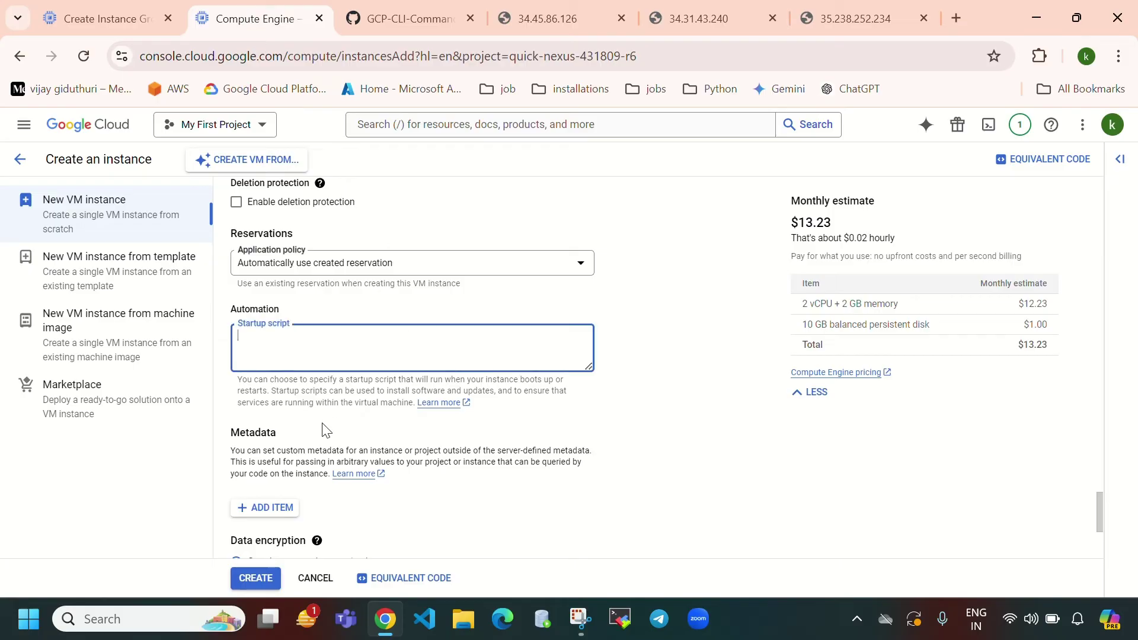
{"action": "key", "text": "ctrl+v"}
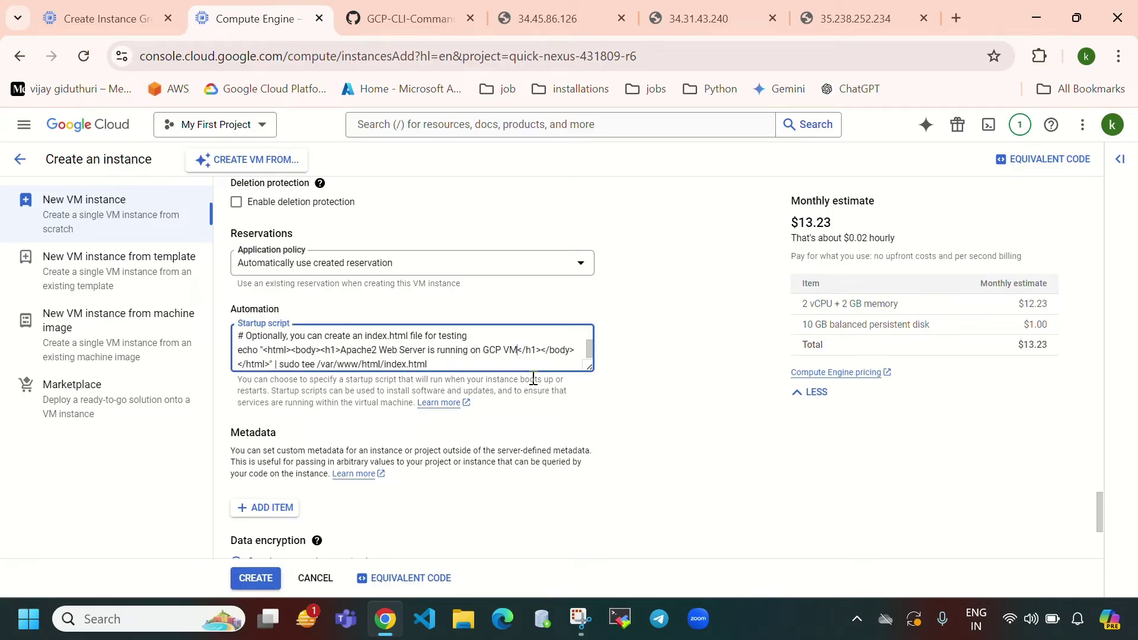
In the startup script's echo line, replace "VM" with "Virtual Machine-2" in the page heading.
{"action": "key", "text": "BackSpace"}
{"action": "type", "text": "irtu"}
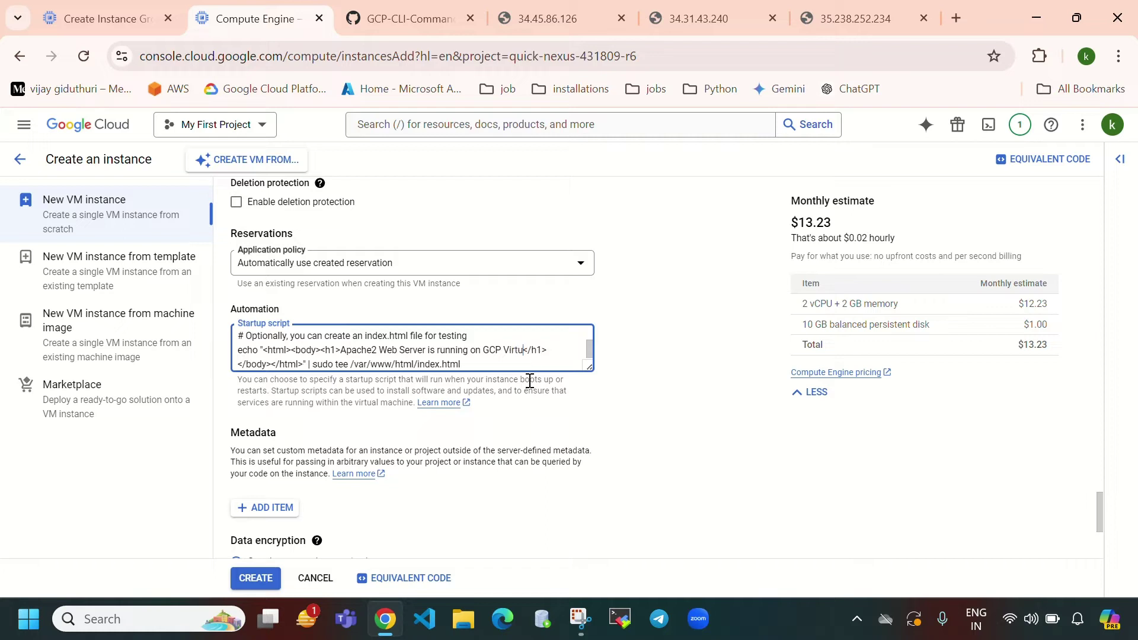
{"action": "type", "text": "al Machine-2"}
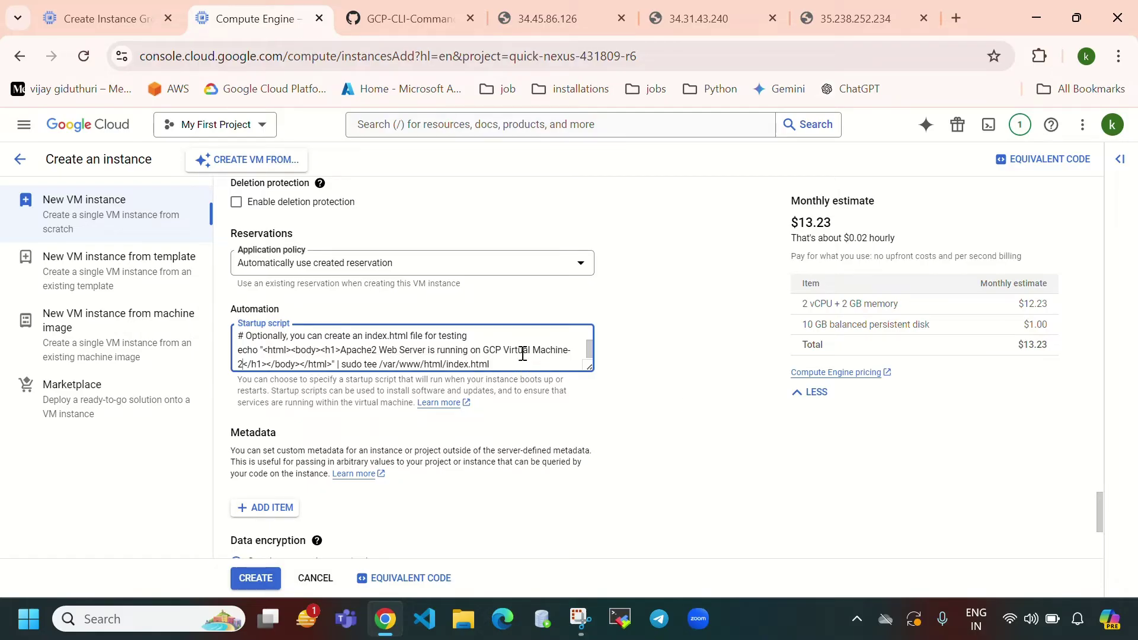
Create the configured instance-2 and refresh the VM instances list.
{"action": "scroll", "coordinate": [450, 412], "scroll_direction": "down", "scroll_amount": 4}
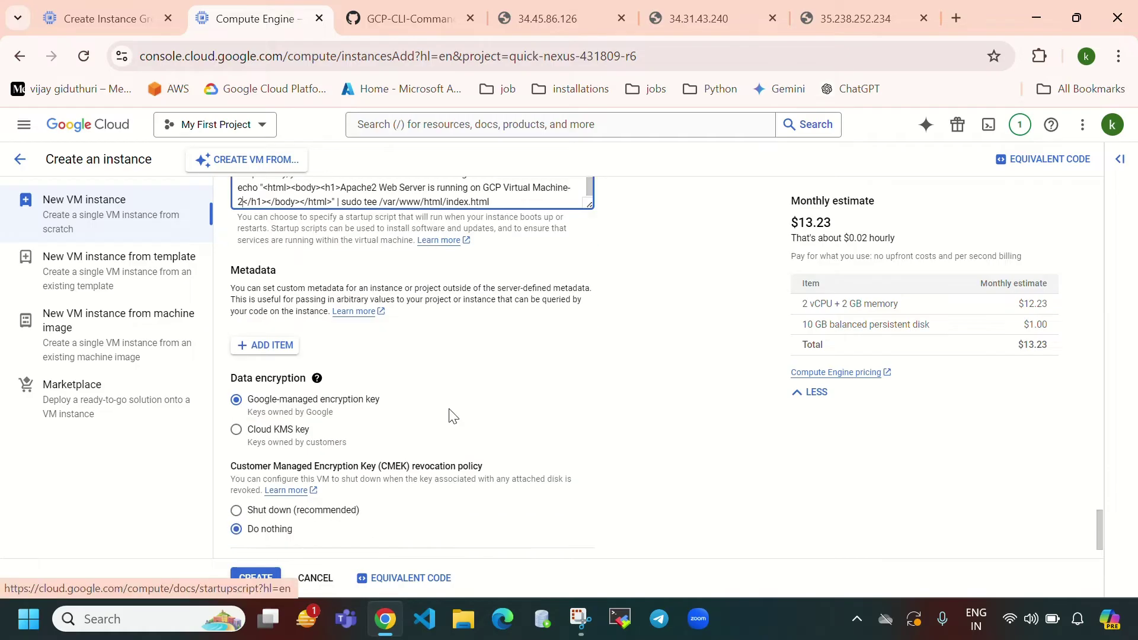
{"action": "left_click", "coordinate": [253, 579]}
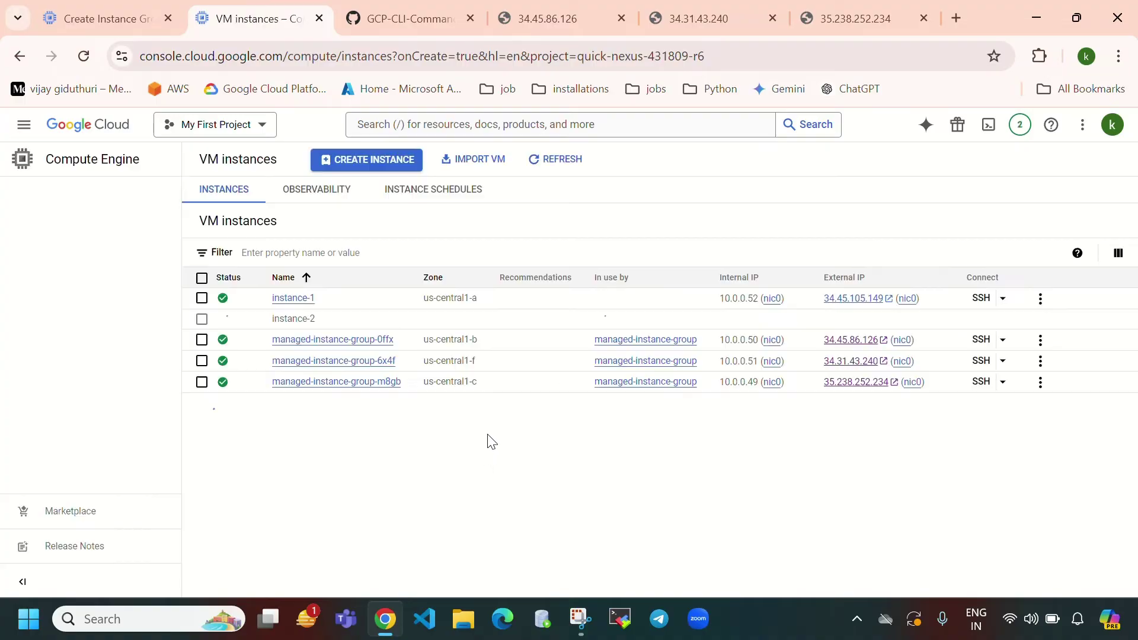
{"action": "left_click", "coordinate": [552, 159]}
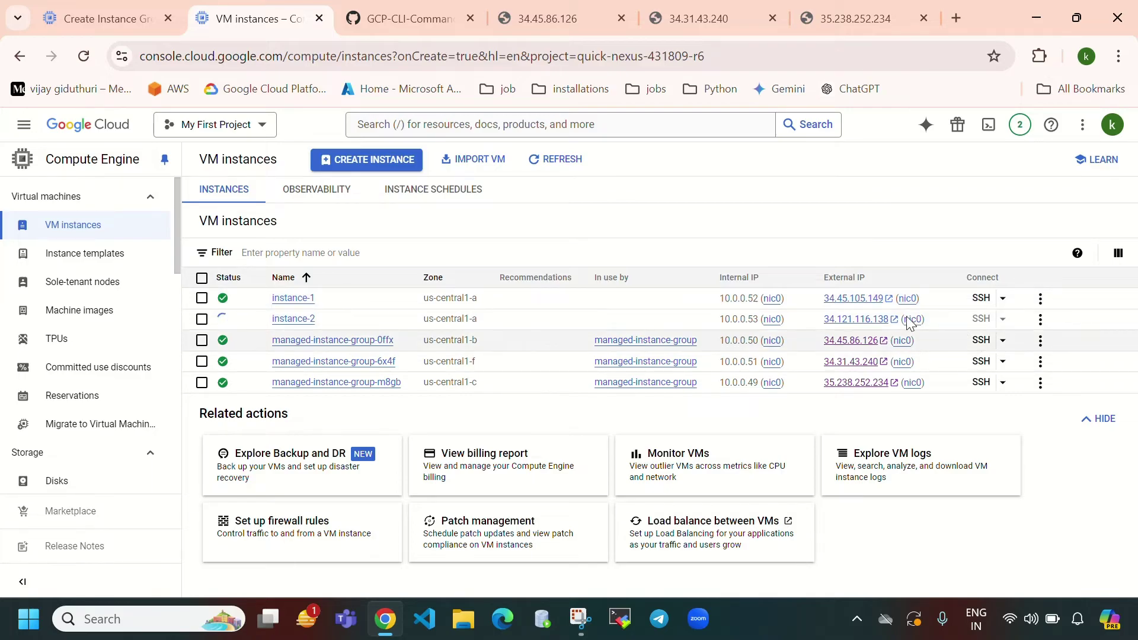
Close the three managed instance pages and open instance-1's external IP, 34.45.105.149, in a new browser tab.
{"action": "left_click", "coordinate": [931, 300]}
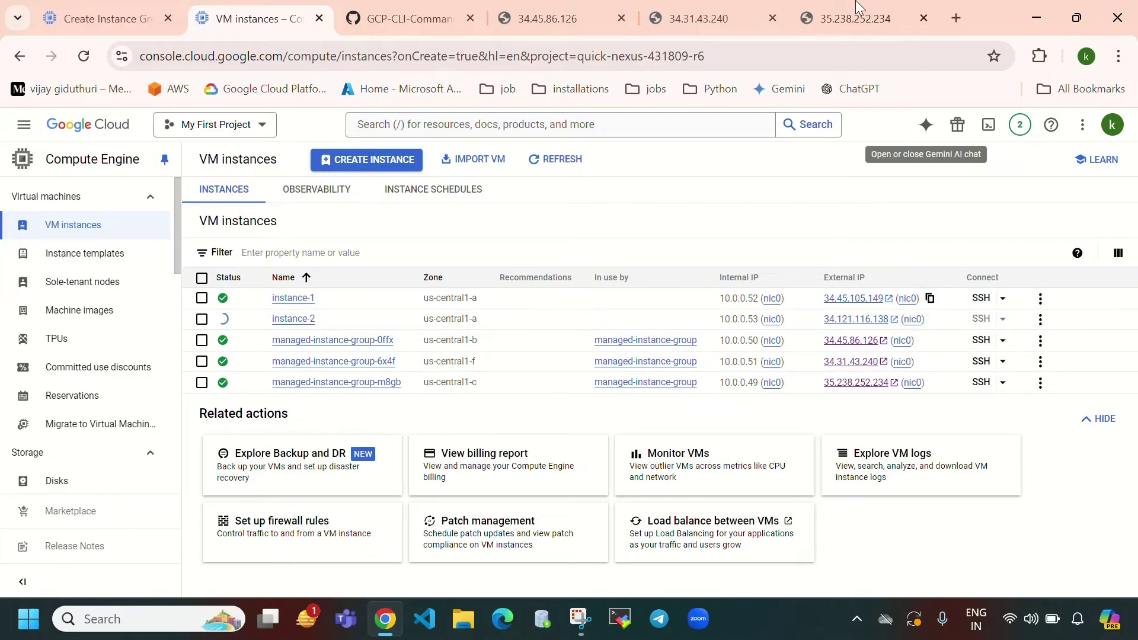
{"action": "left_click", "coordinate": [774, 19]}
{"action": "left_click", "coordinate": [775, 19]}
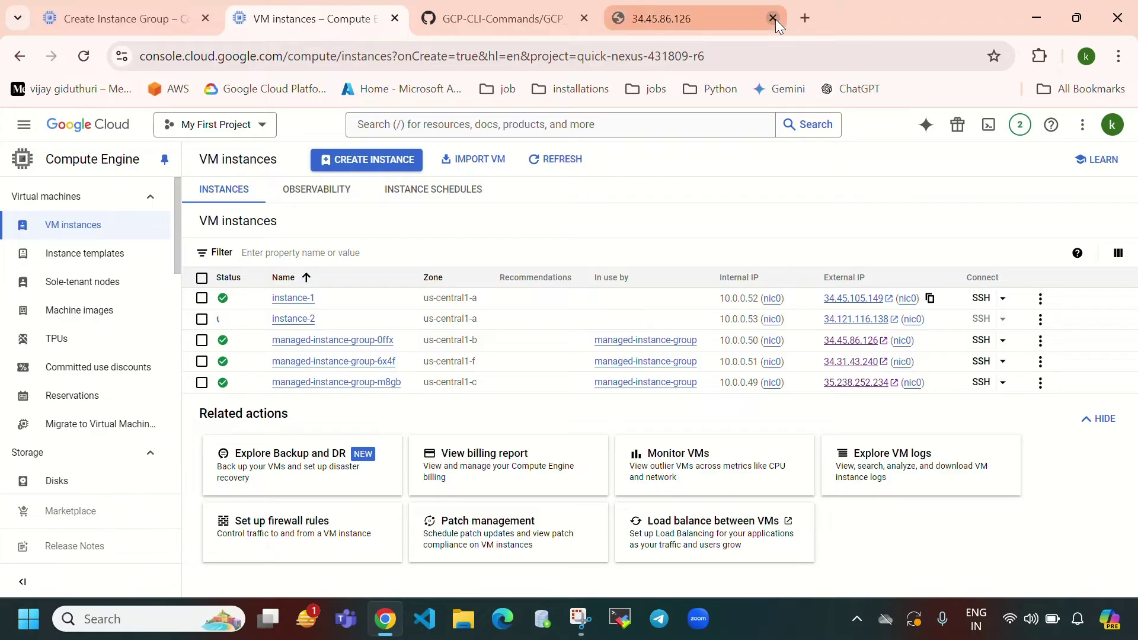
{"action": "left_click", "coordinate": [775, 19]}
{"action": "left_click", "coordinate": [688, 19]}
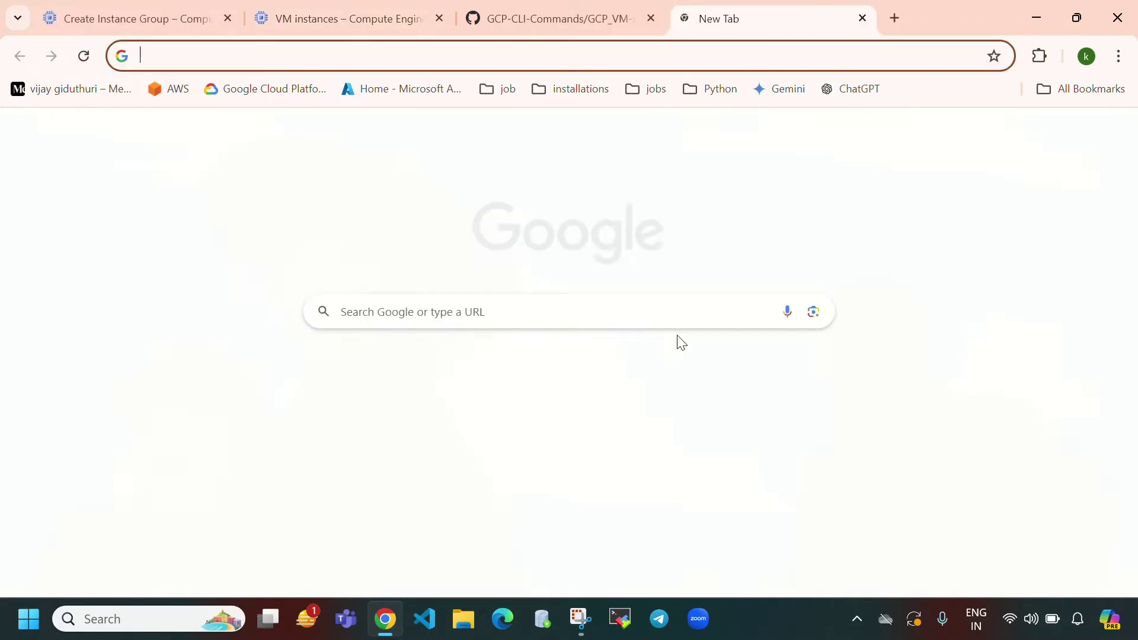
{"action": "left_click", "coordinate": [630, 307]}
{"action": "key", "text": "ctrl+v"}
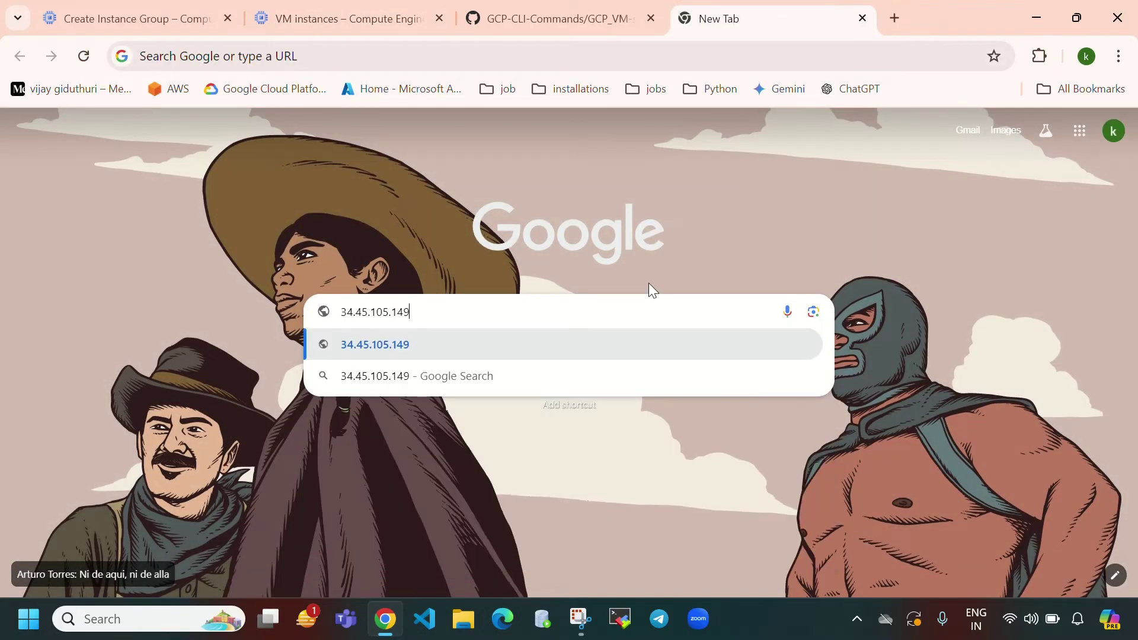
{"action": "key", "text": "Return"}
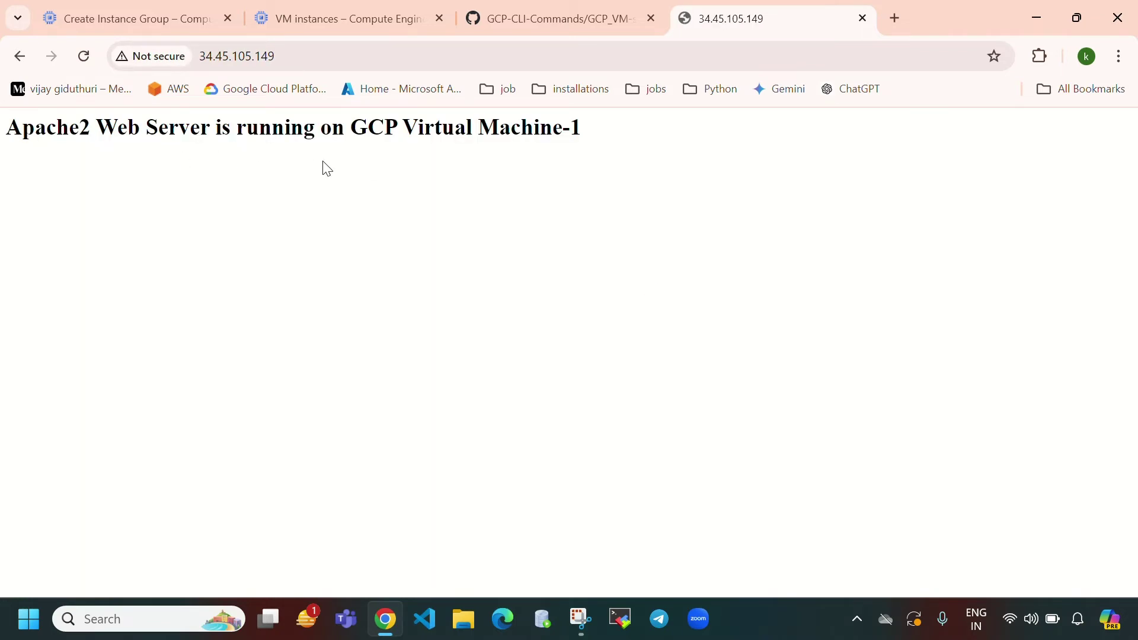
Refresh the VM instances list and open instance-2's external IP, 34.121.116.138, in a new browser tab.
{"action": "left_click", "coordinate": [297, 21]}
{"action": "left_click", "coordinate": [568, 161]}
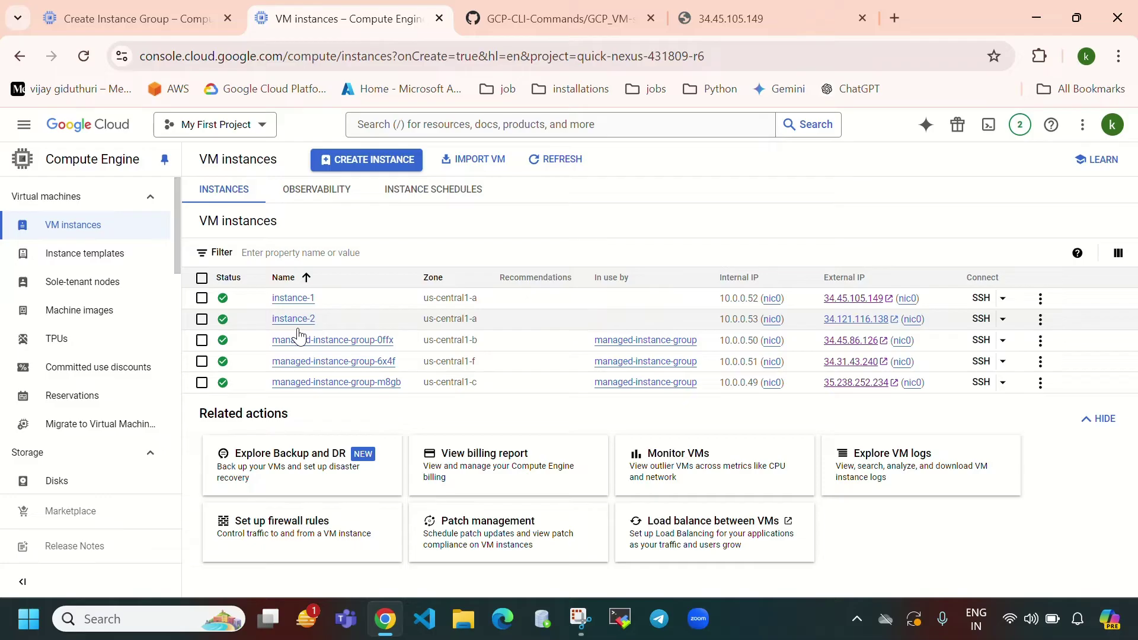
{"action": "left_click", "coordinate": [934, 320]}
{"action": "left_click", "coordinate": [895, 18]}
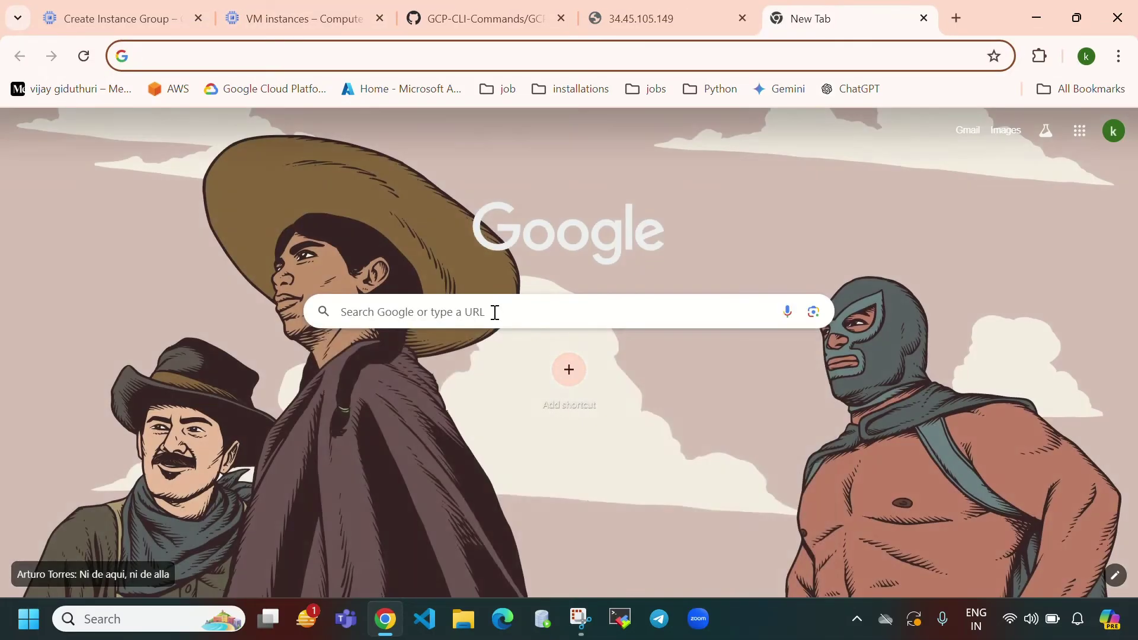
{"action": "left_click", "coordinate": [495, 312]}
{"action": "type", "text": "v"}
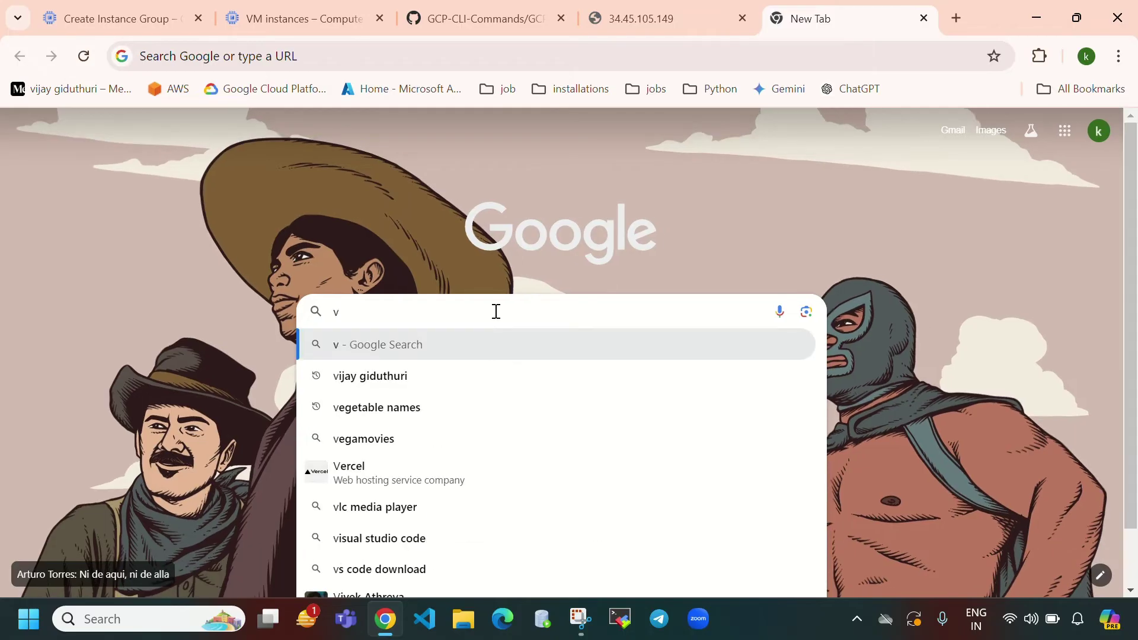
{"action": "key", "text": "BackSpace"}
{"action": "key", "text": "ctrl+v"}
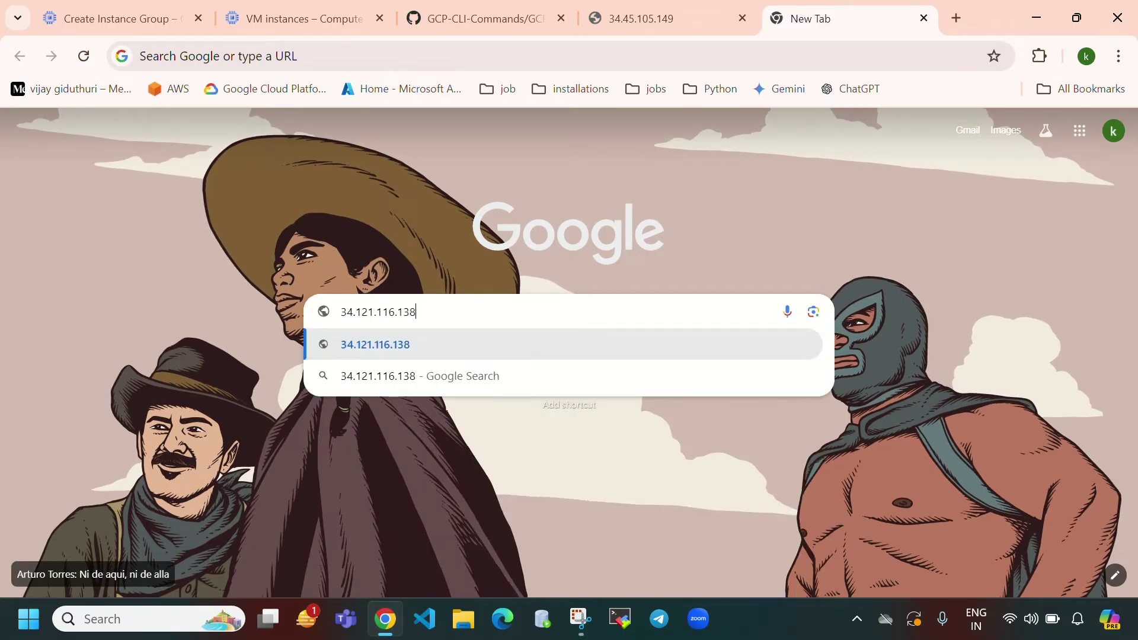
{"action": "key", "text": "Return"}
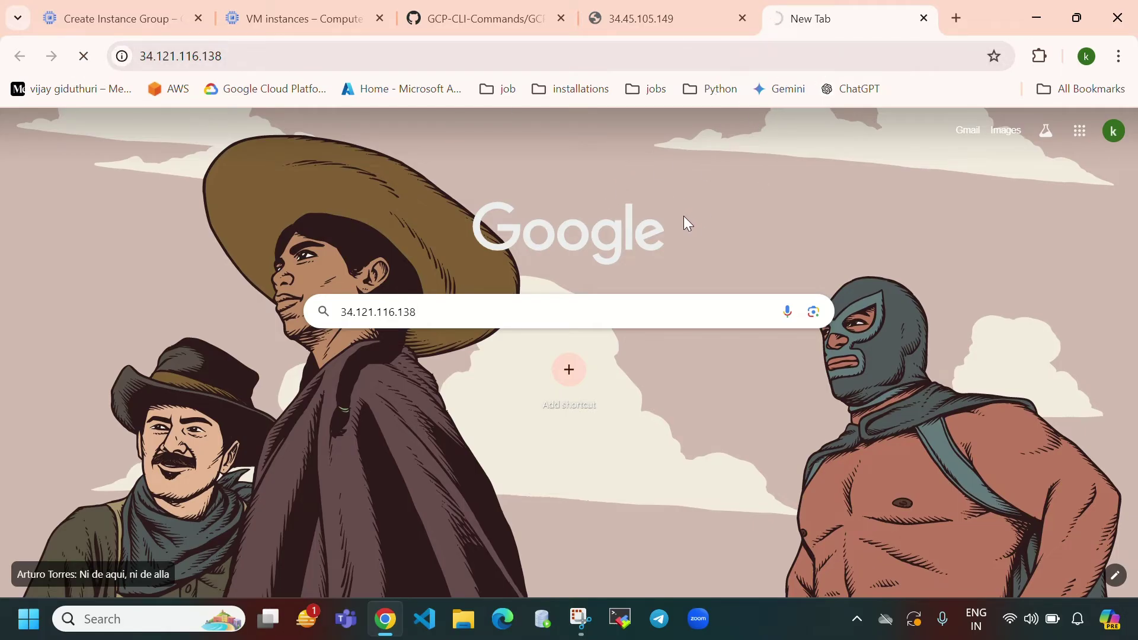
Check instance-2 in the VM instances list and reload its web page.
{"action": "left_click", "coordinate": [297, 23]}
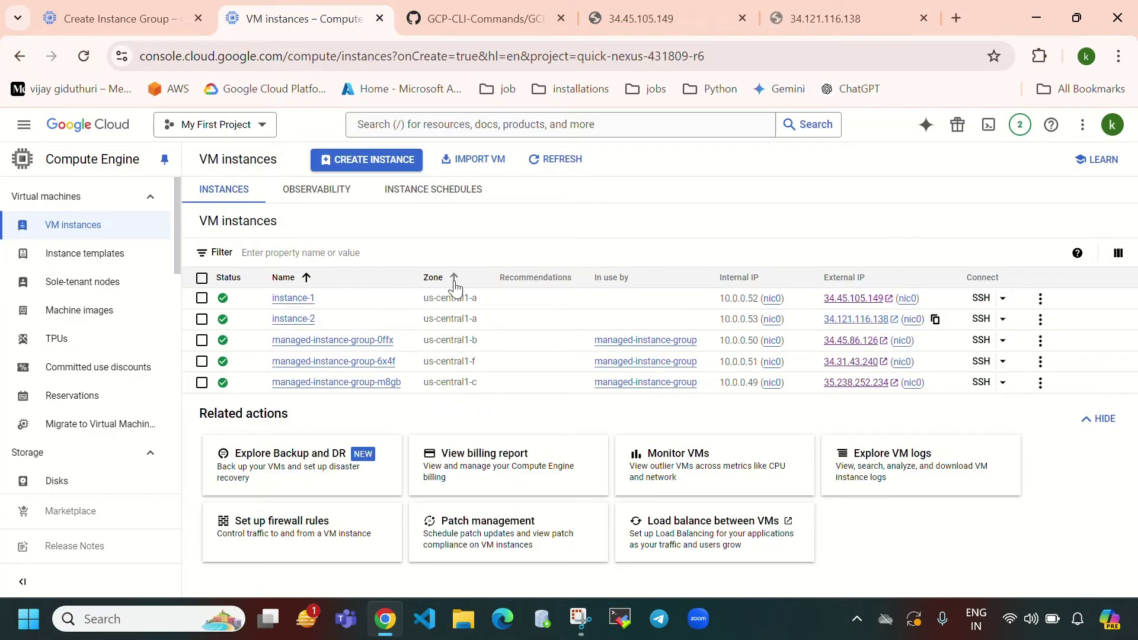
{"action": "left_click", "coordinate": [852, 24]}
{"action": "left_click", "coordinate": [393, 452]}
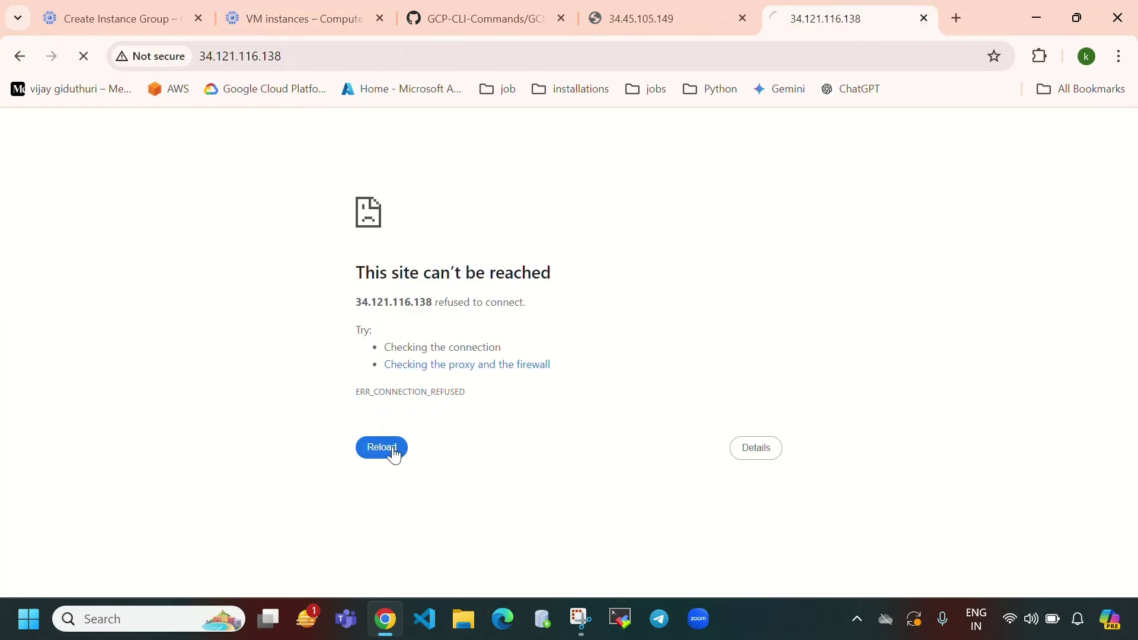
Start a new VM instance named instance-3 in zone us-central1-b.
{"action": "left_click", "coordinate": [313, 13]}
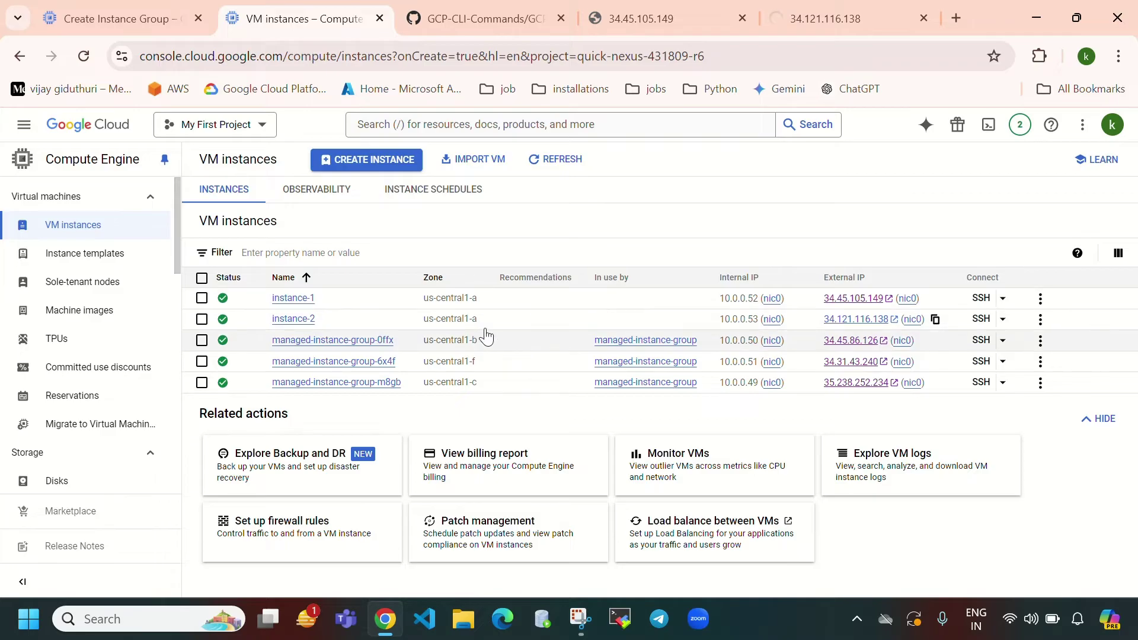
{"action": "left_click", "coordinate": [377, 164]}
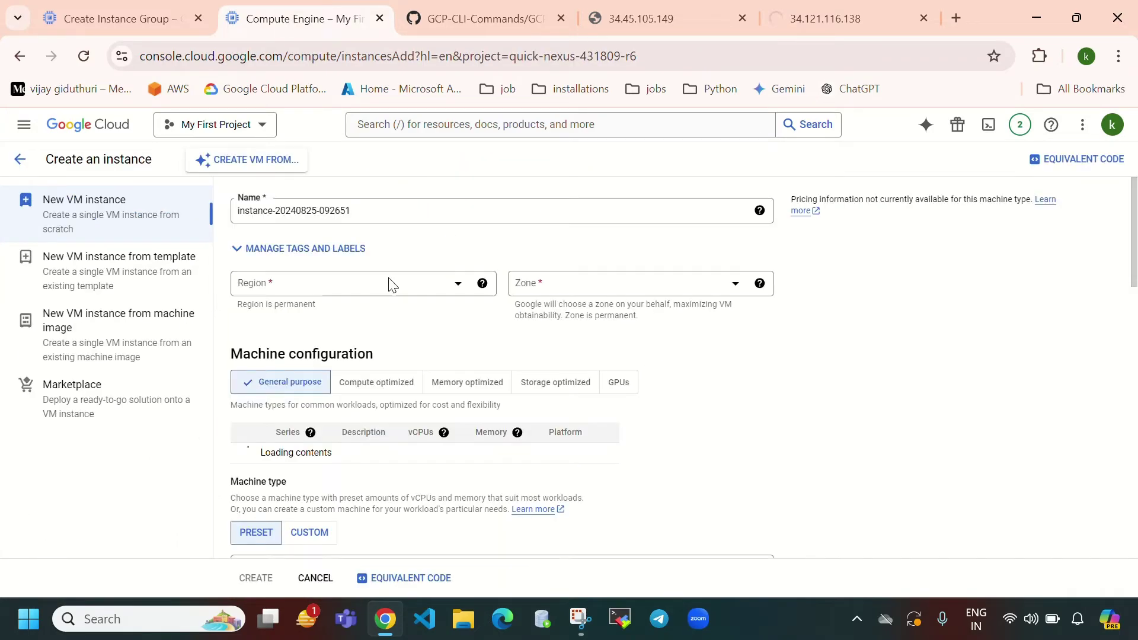
{"action": "left_click_drag", "start_coordinate": [374, 210], "coordinate": [277, 205]}
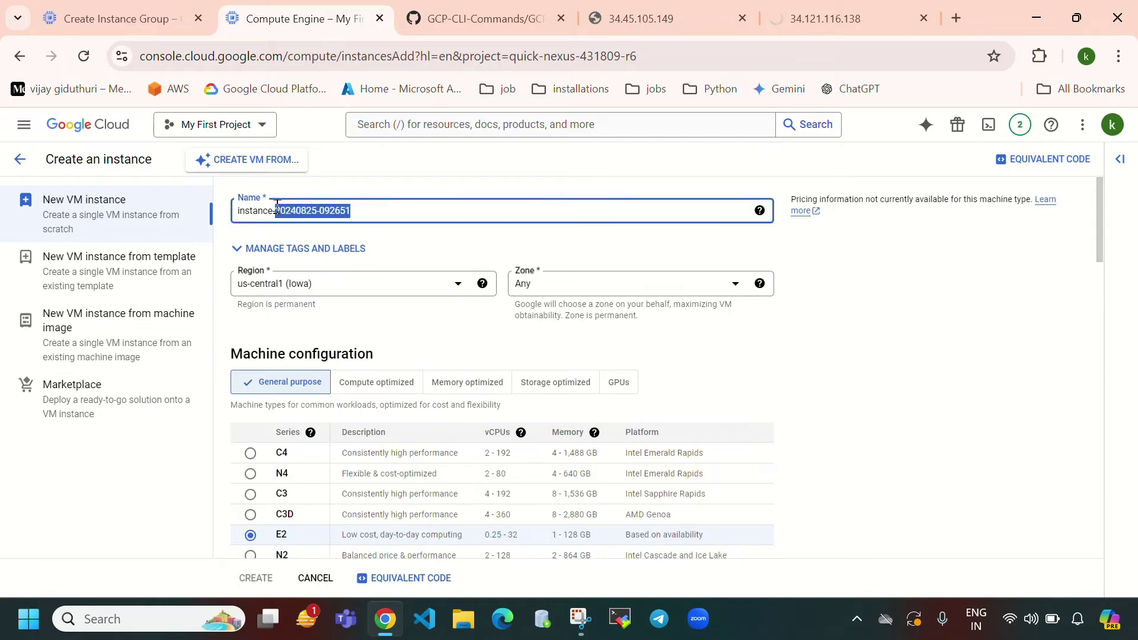
{"action": "key", "text": "BackSpace"}
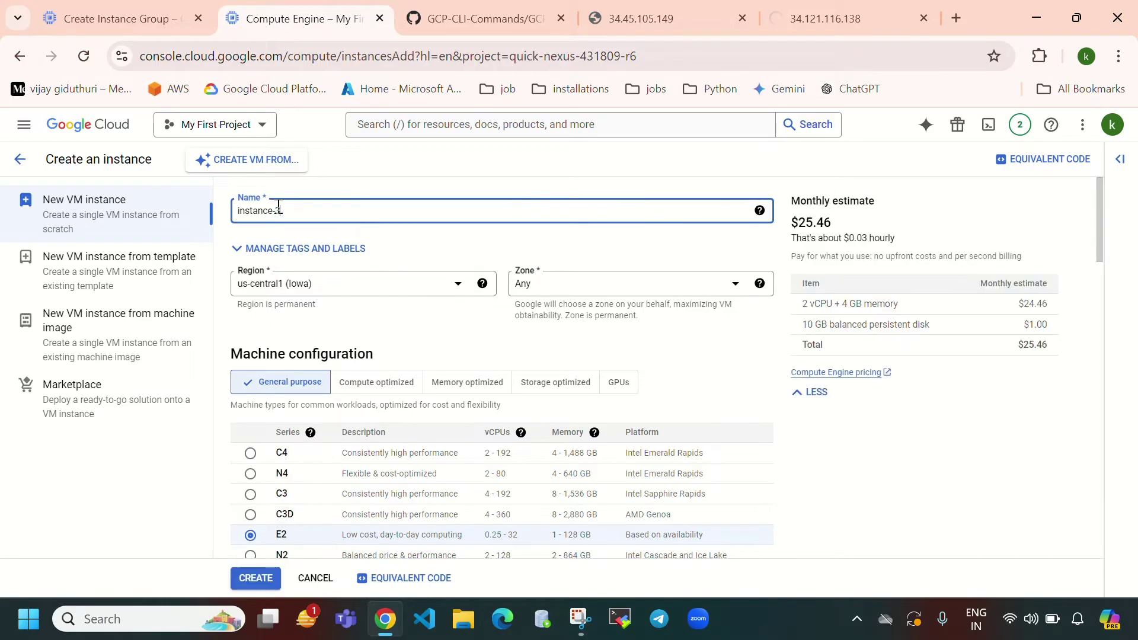
{"action": "left_click", "coordinate": [642, 289]}
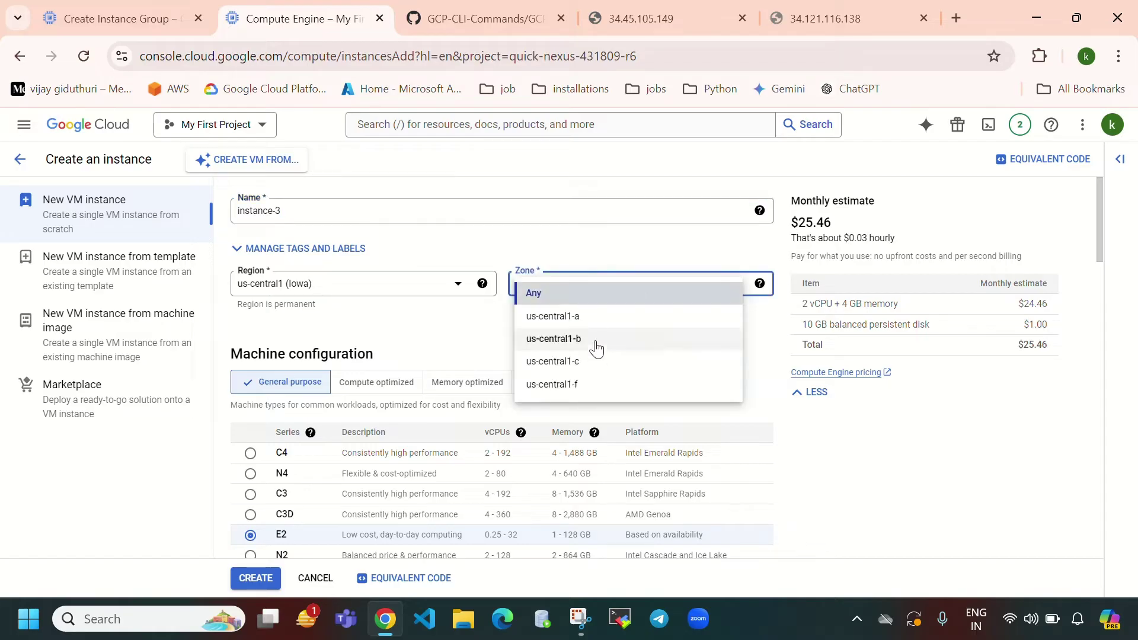
{"action": "left_click", "coordinate": [617, 351]}
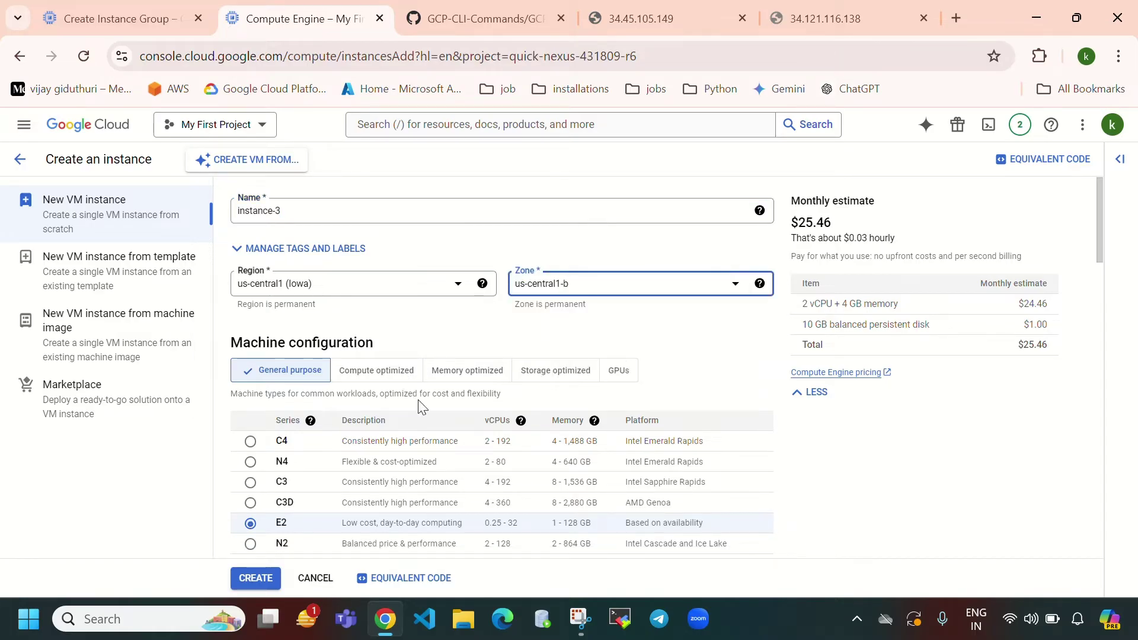
Set the instance's machine type to the shared-core e2-micro preset in the machine configuration.
{"action": "left_click_drag", "start_coordinate": [232, 342], "coordinate": [466, 369]}
{"action": "scroll", "coordinate": [448, 453], "scroll_direction": "down", "scroll_amount": 2}
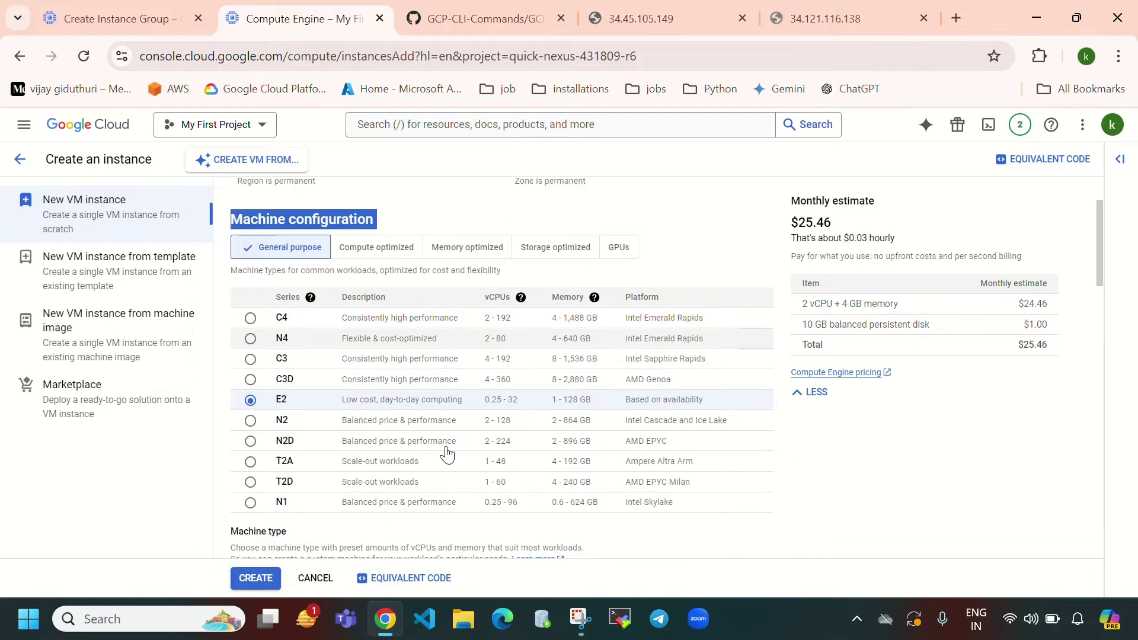
{"action": "scroll", "coordinate": [446, 454], "scroll_direction": "down", "scroll_amount": 1}
{"action": "scroll", "coordinate": [325, 313], "scroll_direction": "up", "scroll_amount": 2}
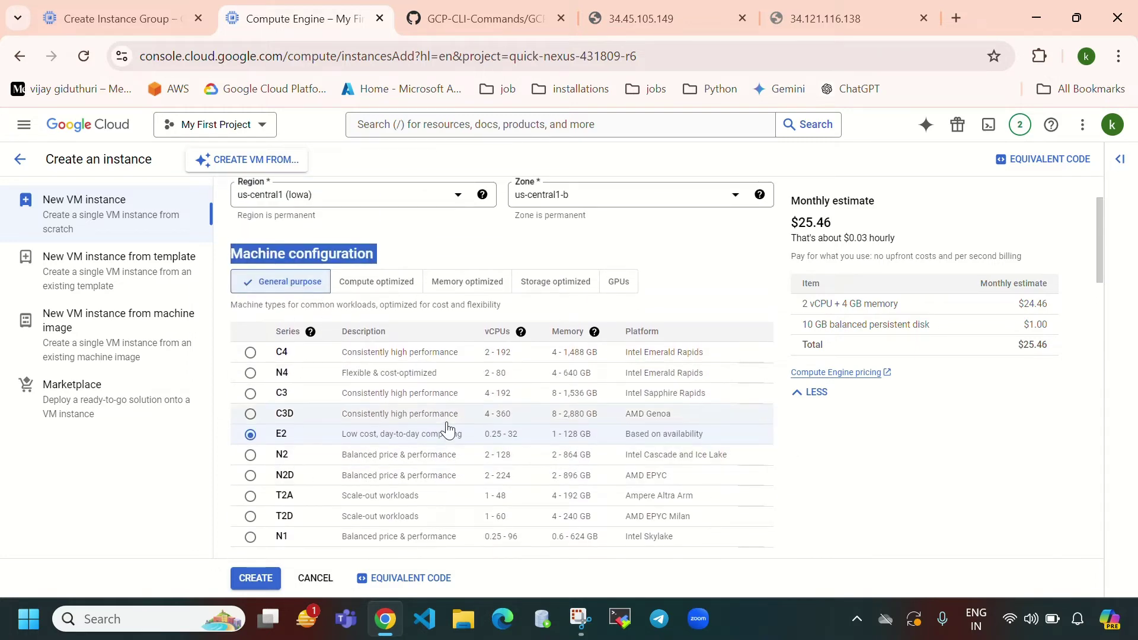
{"action": "scroll", "coordinate": [448, 428], "scroll_direction": "down", "scroll_amount": 3}
{"action": "left_click", "coordinate": [543, 474]}
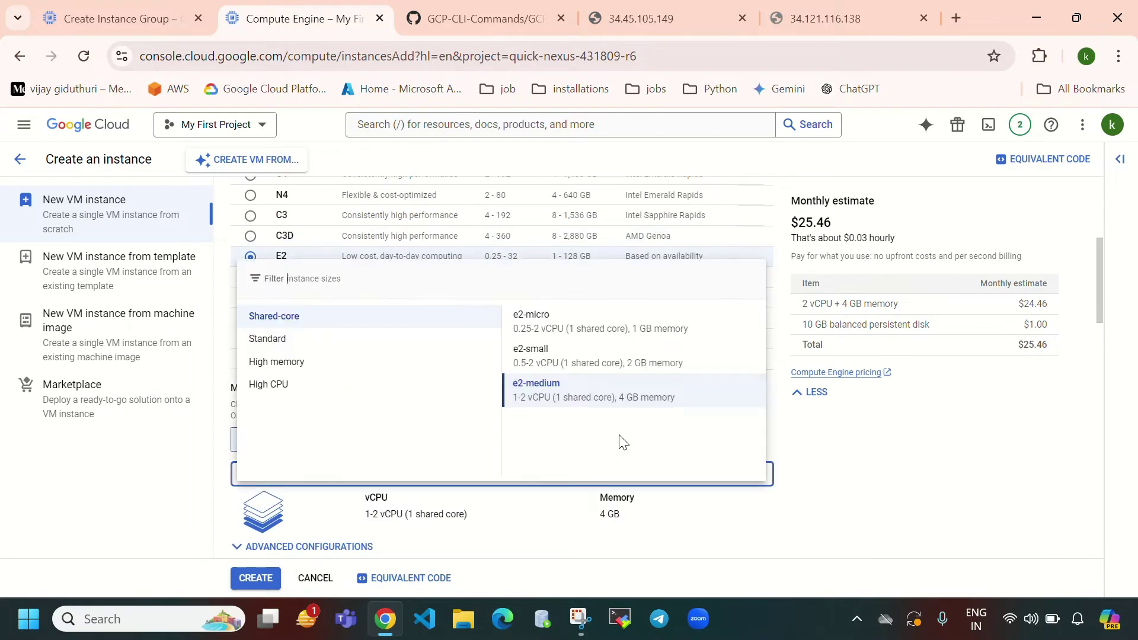
{"action": "left_click", "coordinate": [570, 323]}
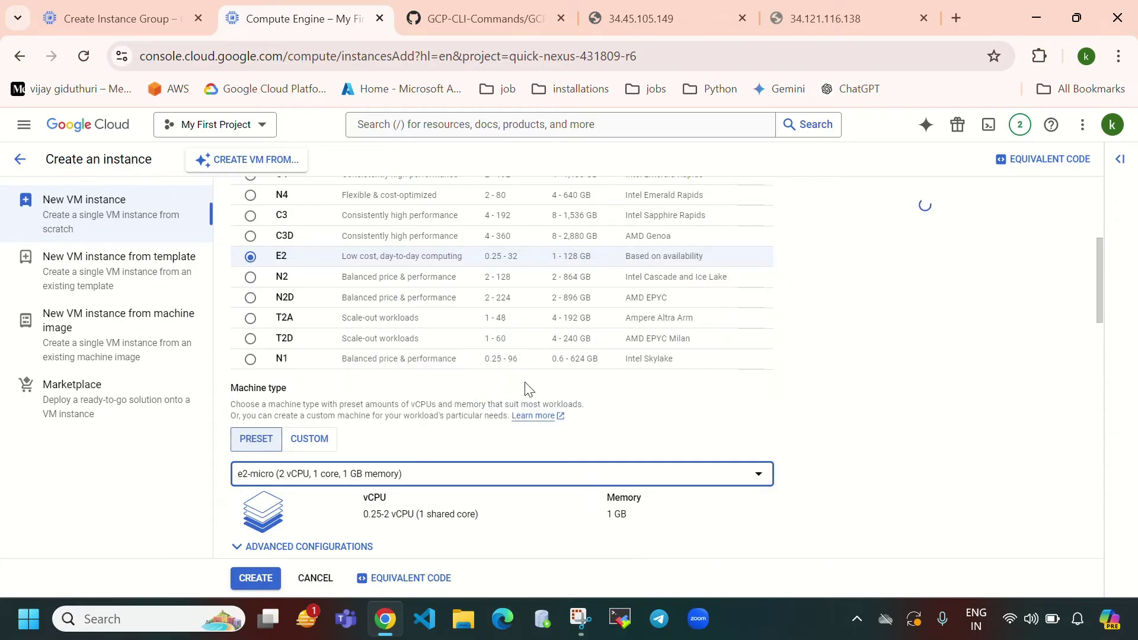
Change the boot disk's operating system to Ubuntu, using the Ubuntu 20.04 LTS image.
{"action": "scroll", "coordinate": [529, 394], "scroll_direction": "down", "scroll_amount": 6}
{"action": "scroll", "coordinate": [533, 387], "scroll_direction": "down", "scroll_amount": 6}
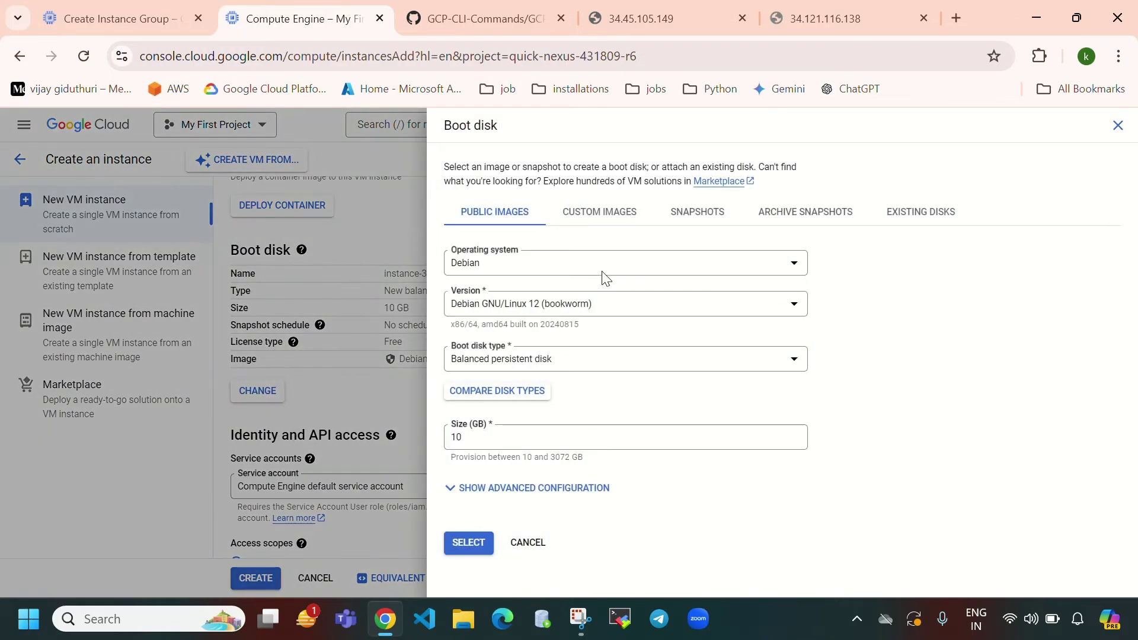
{"action": "left_click", "coordinate": [604, 272]}
{"action": "scroll", "coordinate": [603, 396], "scroll_direction": "down", "scroll_amount": 5}
{"action": "left_click", "coordinate": [567, 460]}
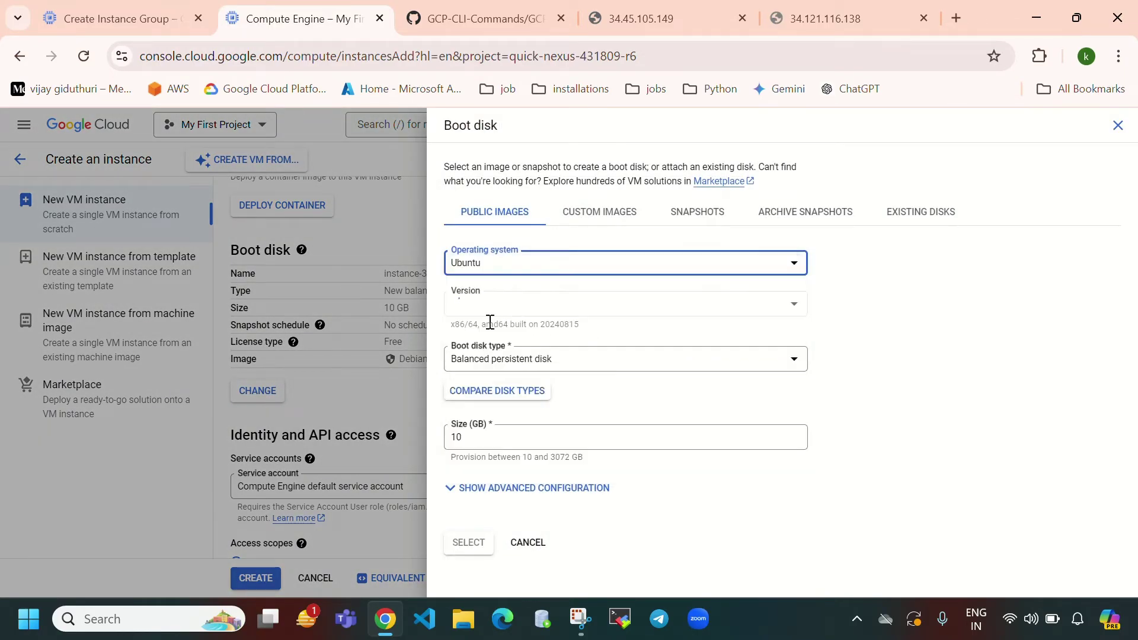
{"action": "left_click", "coordinate": [466, 542]}
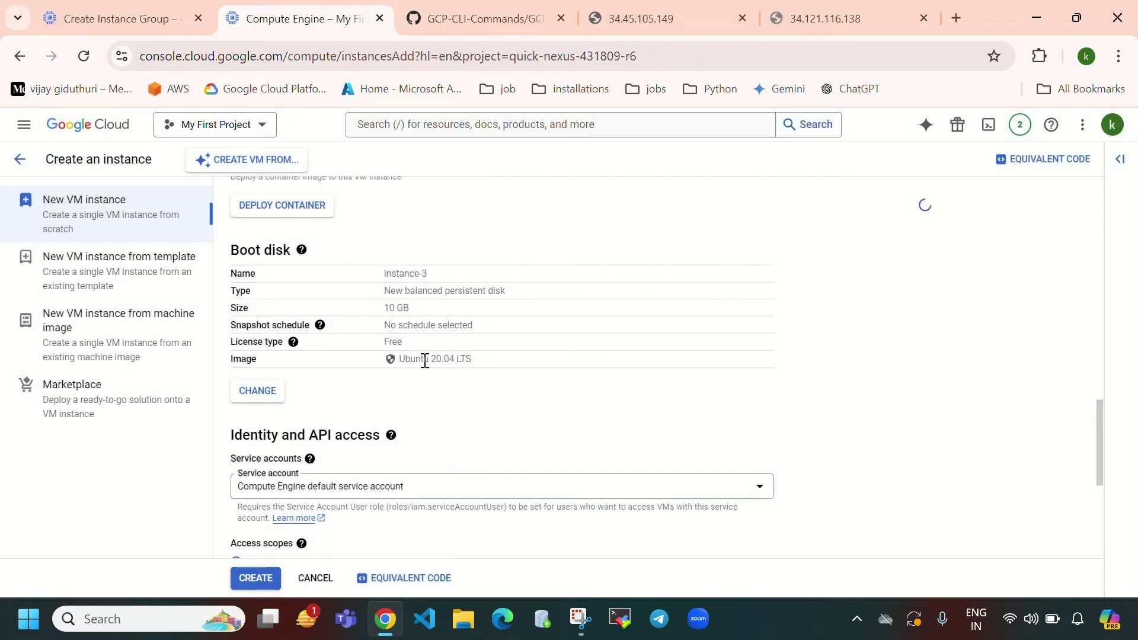
Allow HTTP traffic through instance-3's firewall and set its default network interface's network to my-vpc.
{"action": "scroll", "coordinate": [425, 362], "scroll_direction": "down", "scroll_amount": 5}
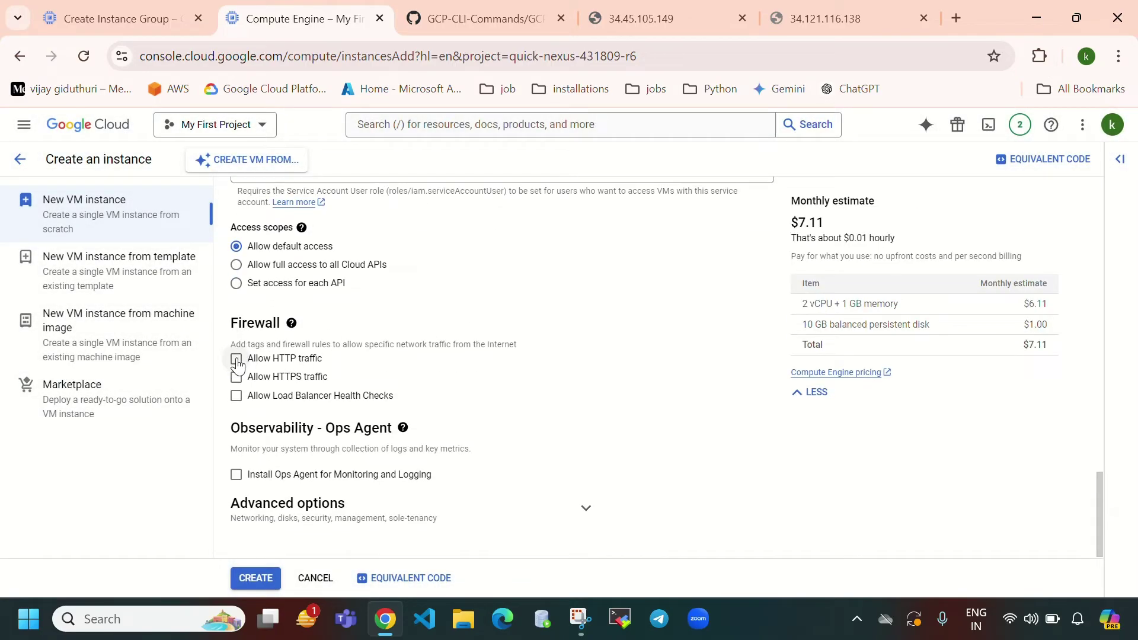
{"action": "left_click", "coordinate": [237, 360]}
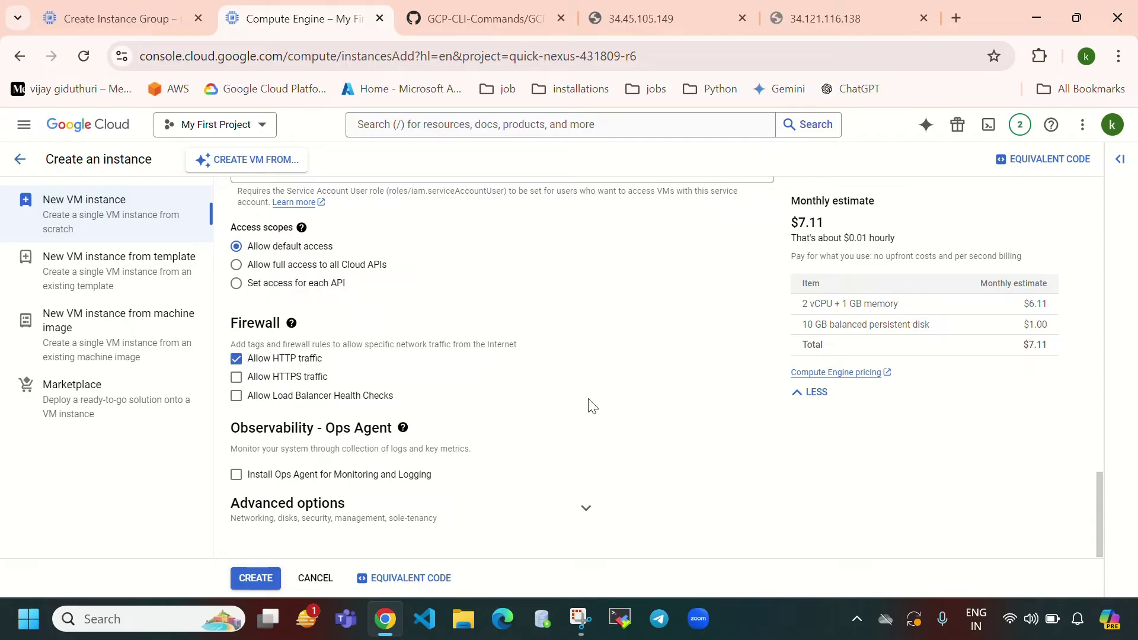
{"action": "left_click", "coordinate": [583, 511]}
{"action": "scroll", "coordinate": [560, 379], "scroll_direction": "down", "scroll_amount": 3}
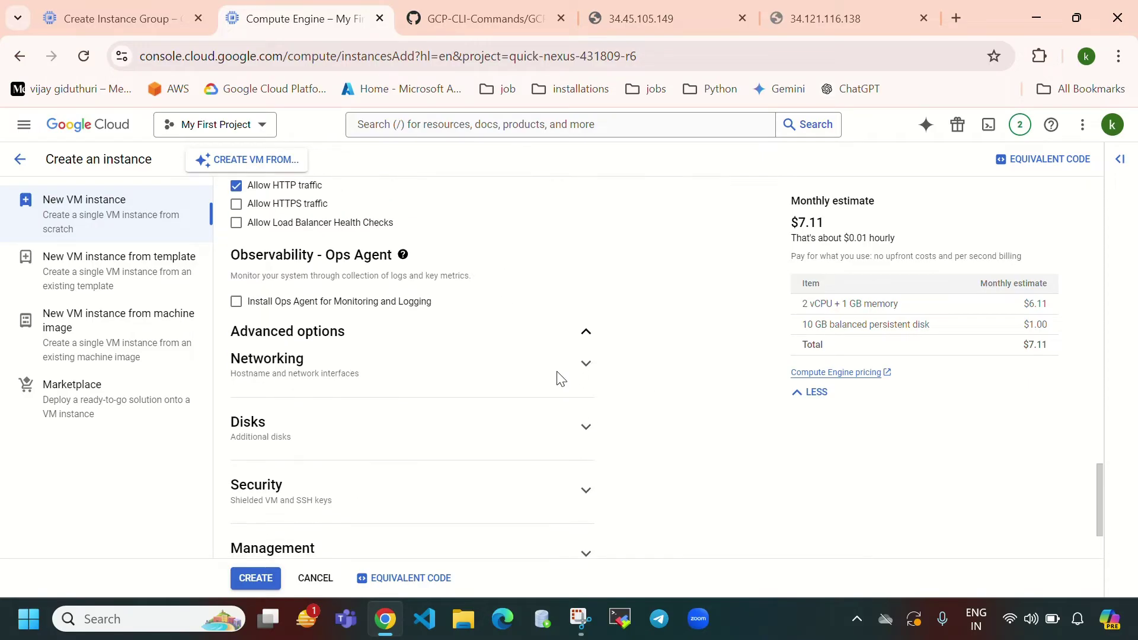
{"action": "left_click", "coordinate": [587, 363]}
{"action": "scroll", "coordinate": [372, 368], "scroll_direction": "down", "scroll_amount": 3}
{"action": "scroll", "coordinate": [371, 367], "scroll_direction": "down", "scroll_amount": 4}
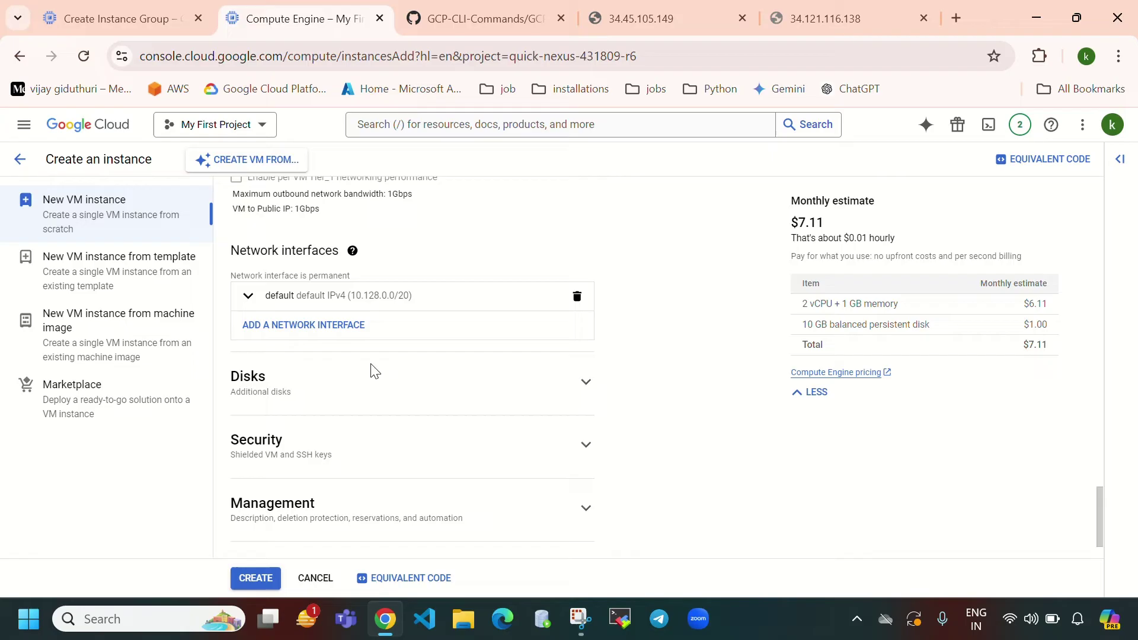
{"action": "left_click", "coordinate": [369, 296]}
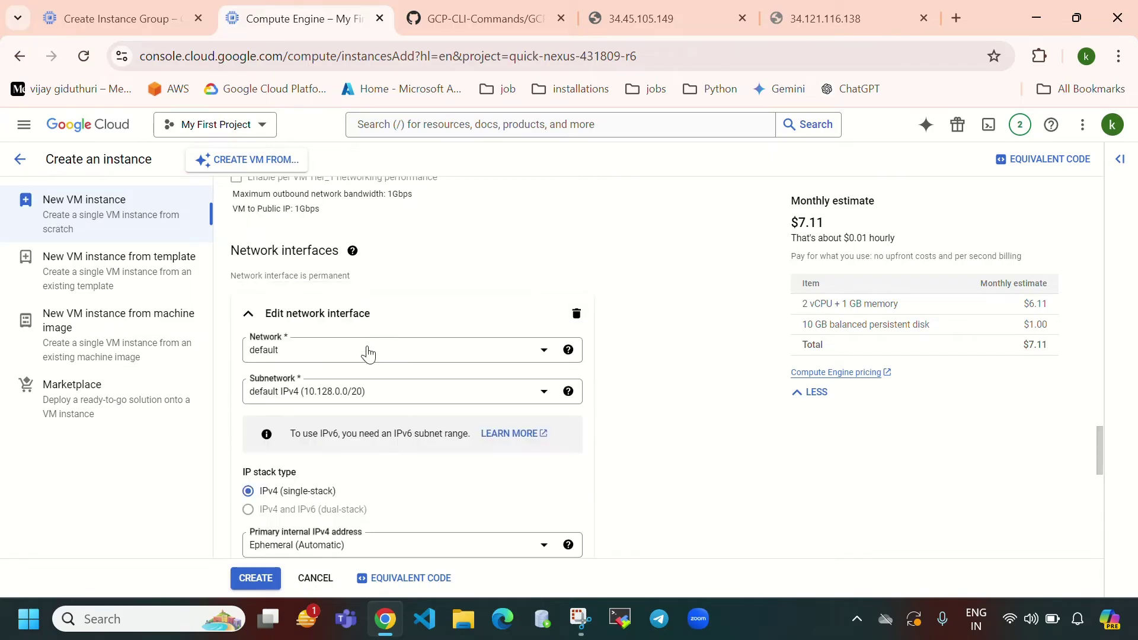
{"action": "left_click", "coordinate": [372, 354]}
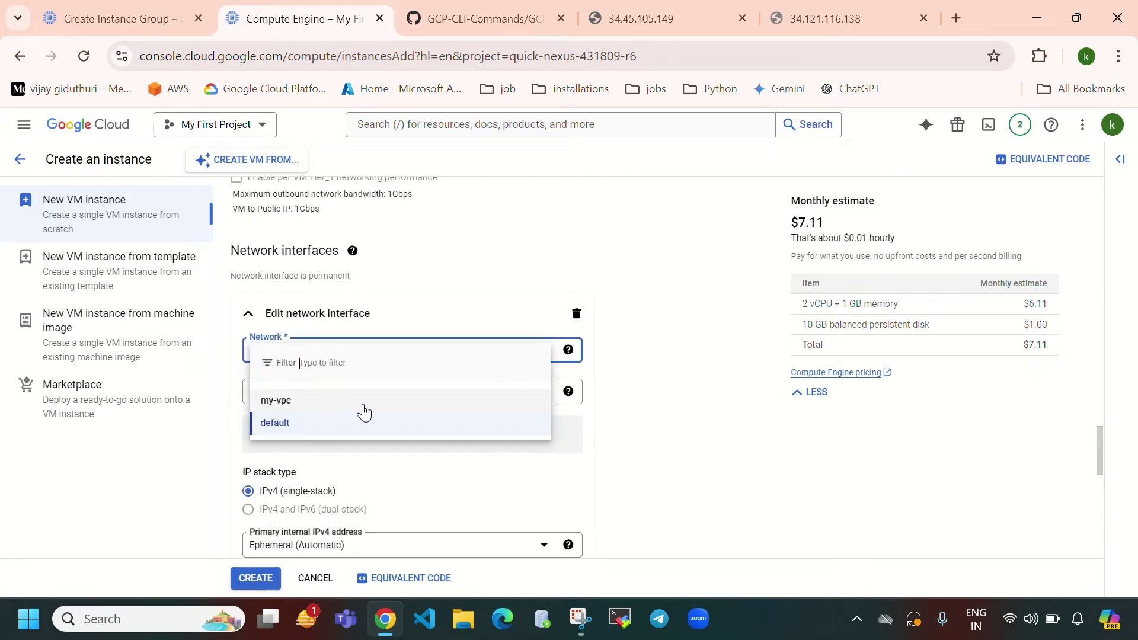
{"action": "key", "text": "Return"}
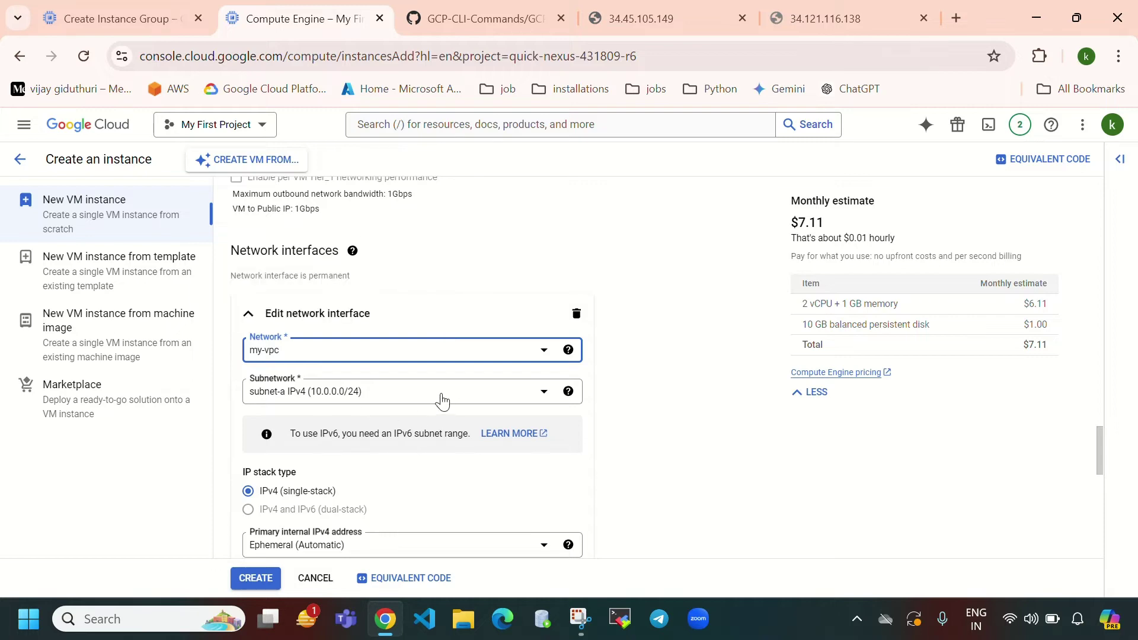
Copy the whole GCP_VM-startup-script file from the GitHub repository into instance-3's startup script under the management settings.
{"action": "scroll", "coordinate": [442, 391], "scroll_direction": "down", "scroll_amount": 4}
{"action": "scroll", "coordinate": [449, 379], "scroll_direction": "down", "scroll_amount": 6}
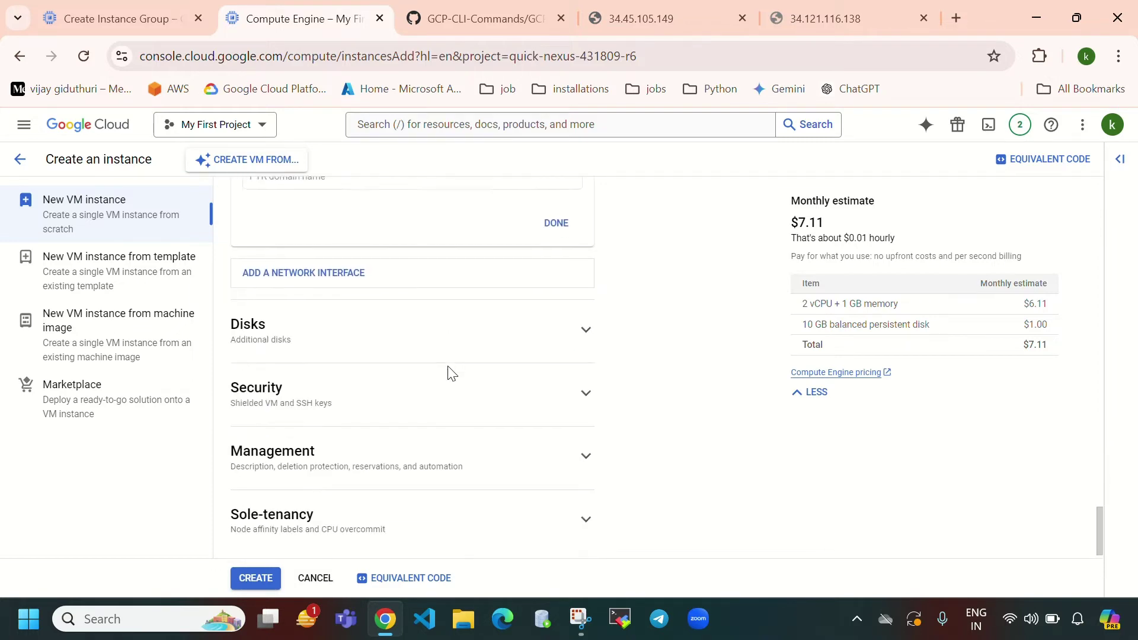
{"action": "left_click", "coordinate": [586, 446]}
{"action": "scroll", "coordinate": [501, 379], "scroll_direction": "down", "scroll_amount": 4}
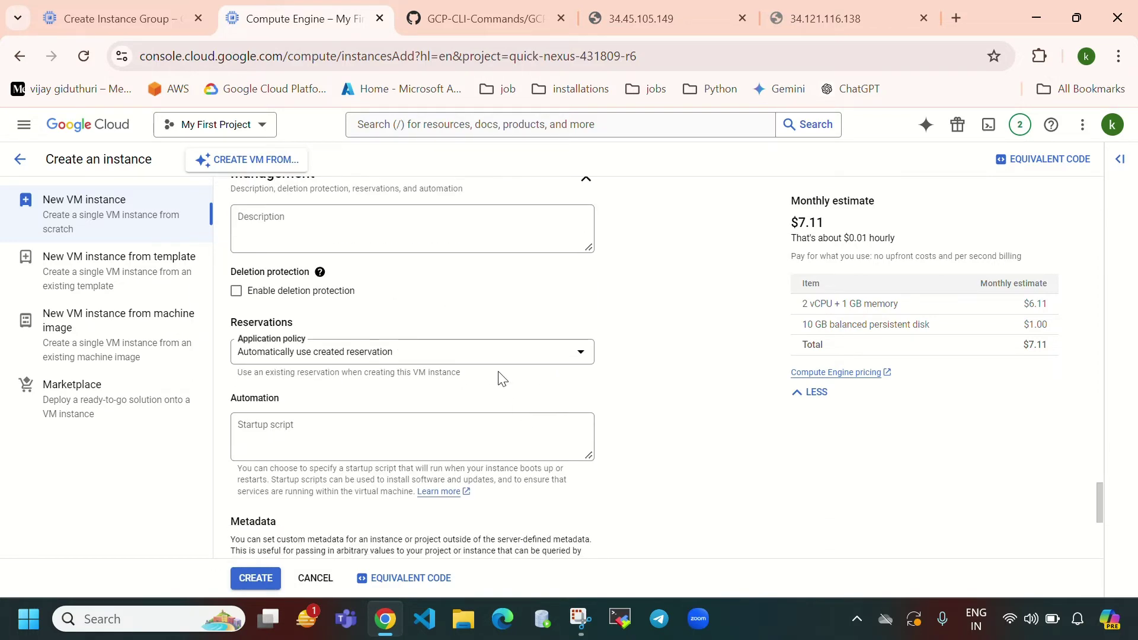
{"action": "left_click", "coordinate": [372, 416]}
{"action": "left_click", "coordinate": [448, 18]}
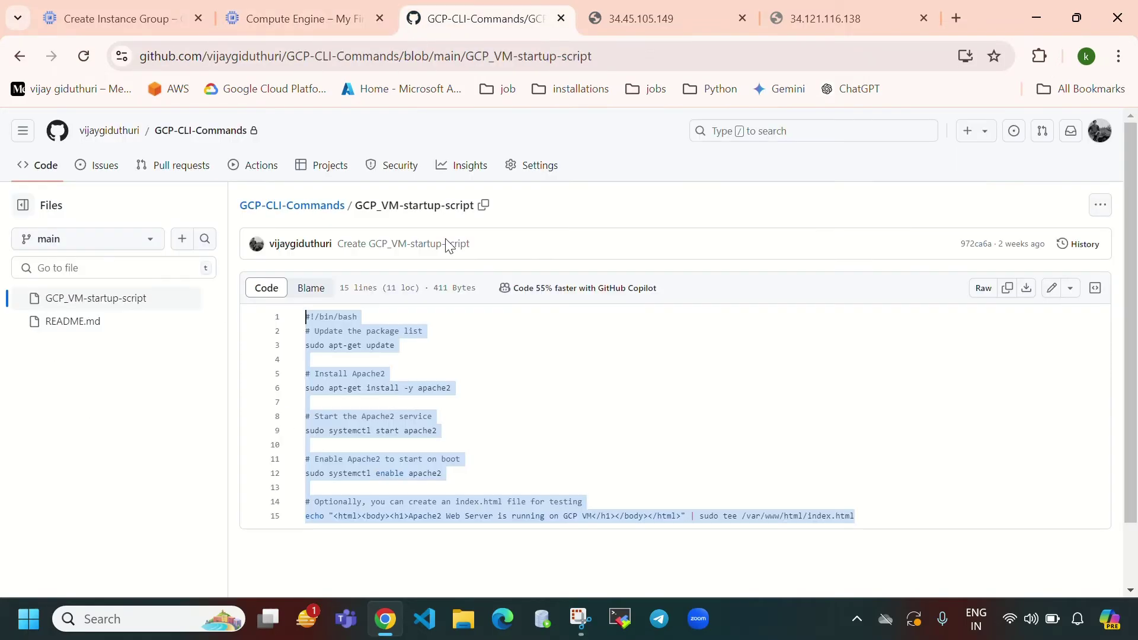
{"action": "left_click_drag", "start_coordinate": [476, 388], "coordinate": [481, 385]}
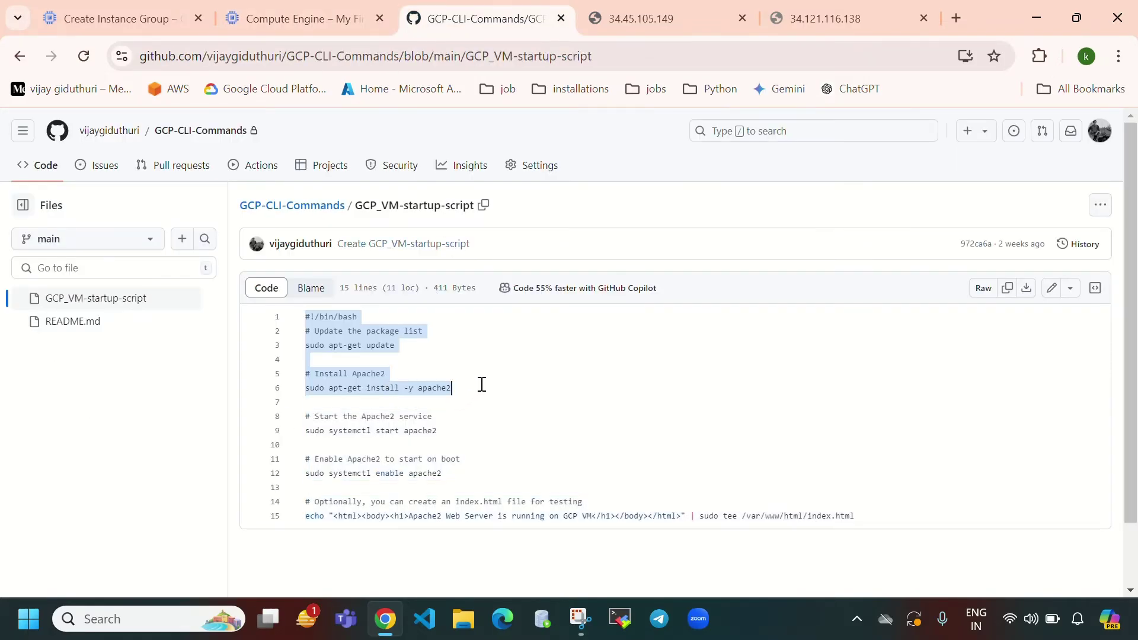
{"action": "left_click", "coordinate": [483, 385]}
{"action": "key", "text": "ctrl+a"}
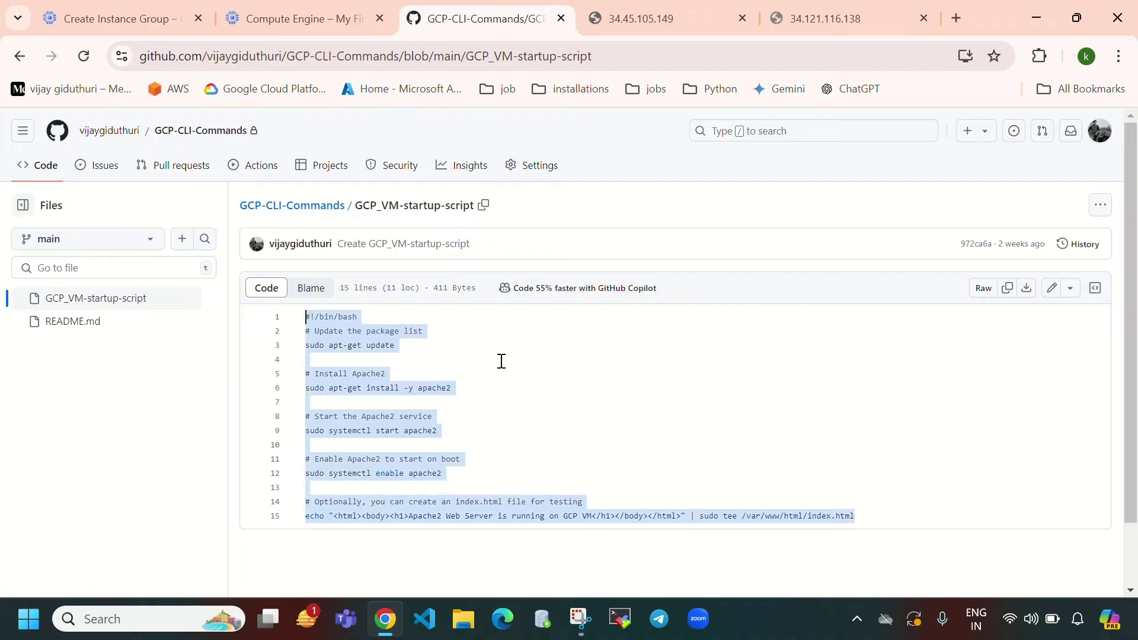
{"action": "left_click", "coordinate": [301, 23]}
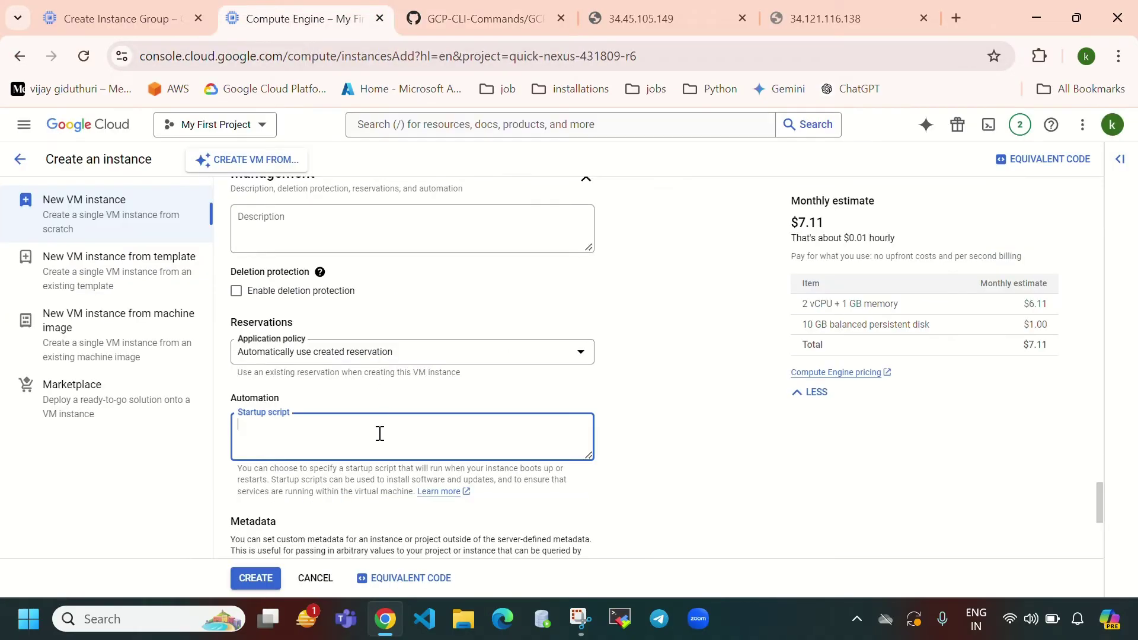
{"action": "key", "text": "ctrl+v"}
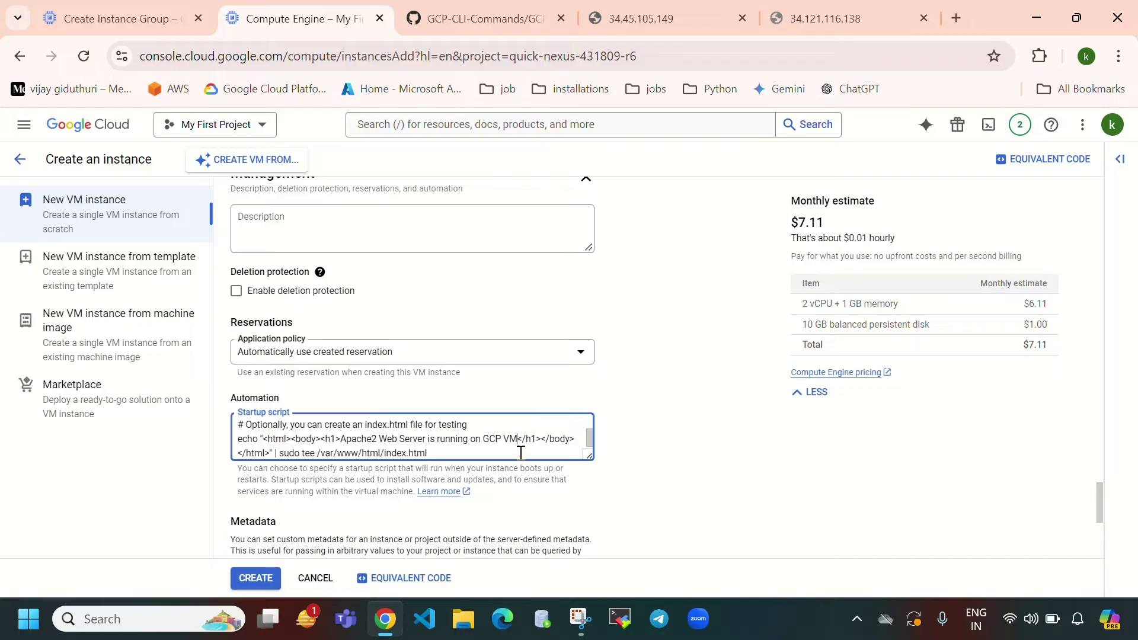
Change "GCP VM" in the startup script's echo line to "GCP Virtual Machine-3" and create the instance.
{"action": "key", "text": "BackSpace"}
{"action": "type", "text": "irtuak"}
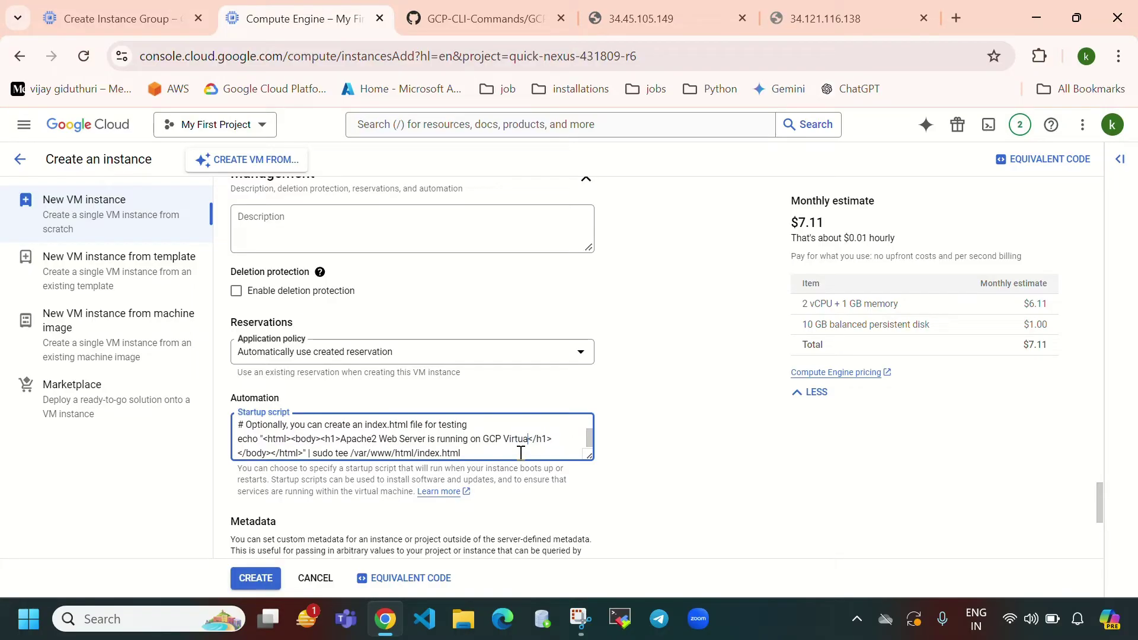
{"action": "type", "text": "l Machine"}
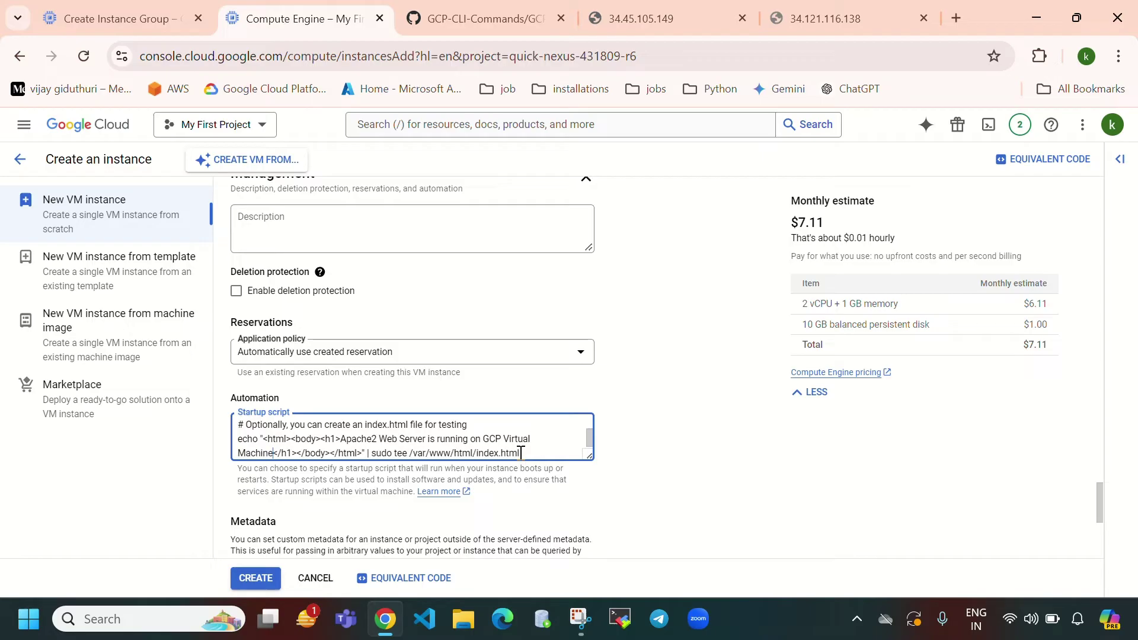
{"action": "type", "text": "-3"}
{"action": "scroll", "coordinate": [503, 473], "scroll_direction": "down", "scroll_amount": 5}
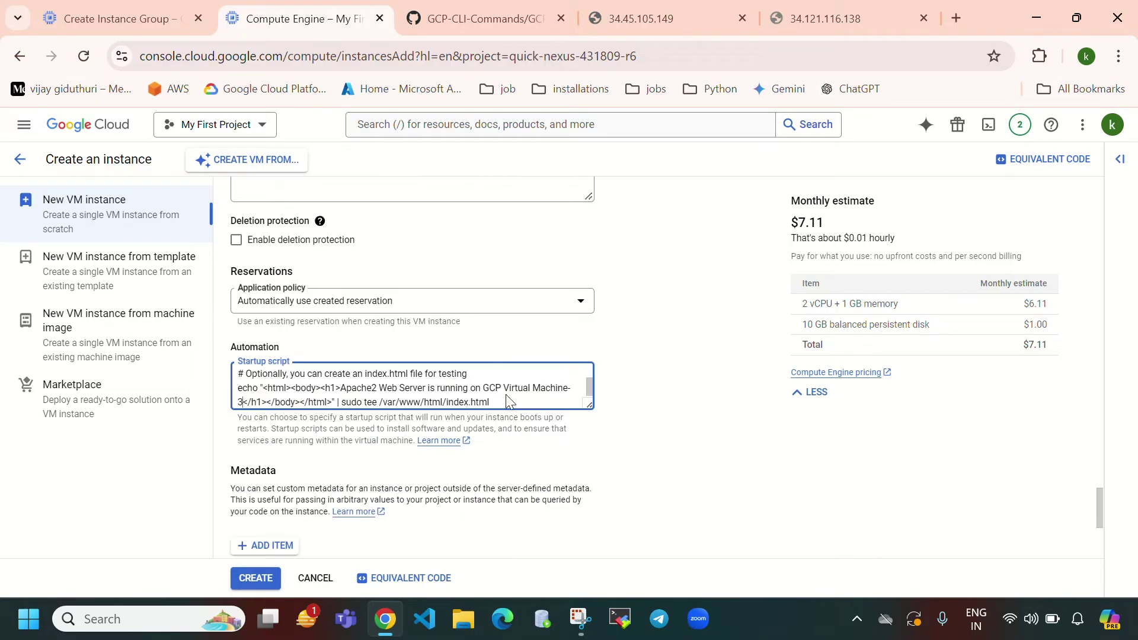
{"action": "left_click", "coordinate": [238, 587]}
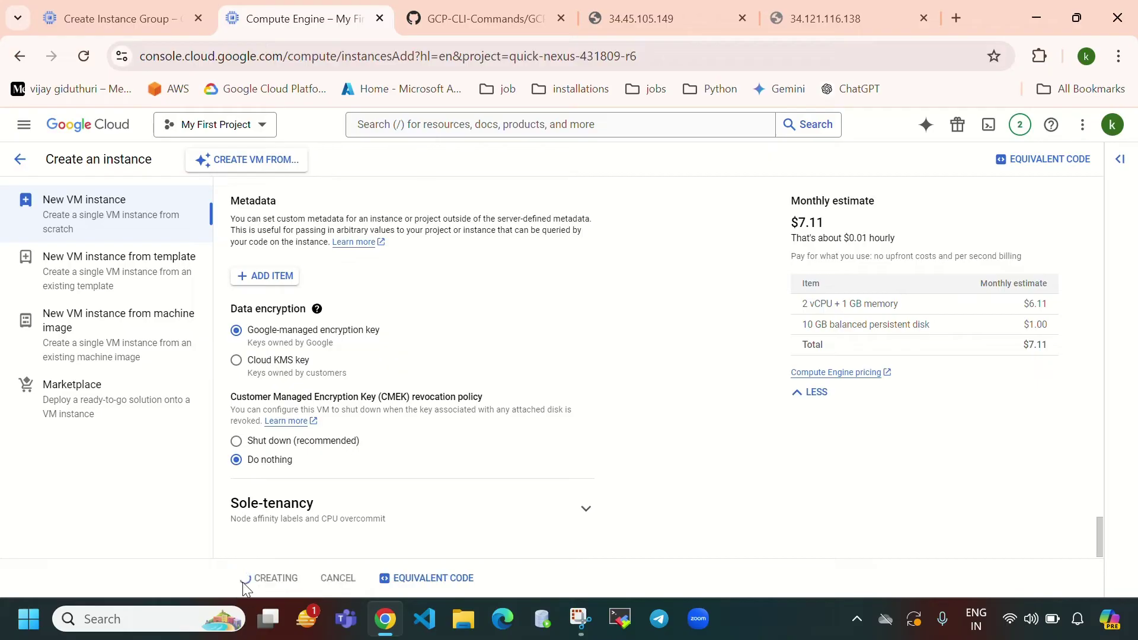
Check instance-2's web page and refresh the VM instances list to follow instance-3's status.
{"action": "left_click", "coordinate": [830, 14]}
{"action": "left_click", "coordinate": [399, 465]}
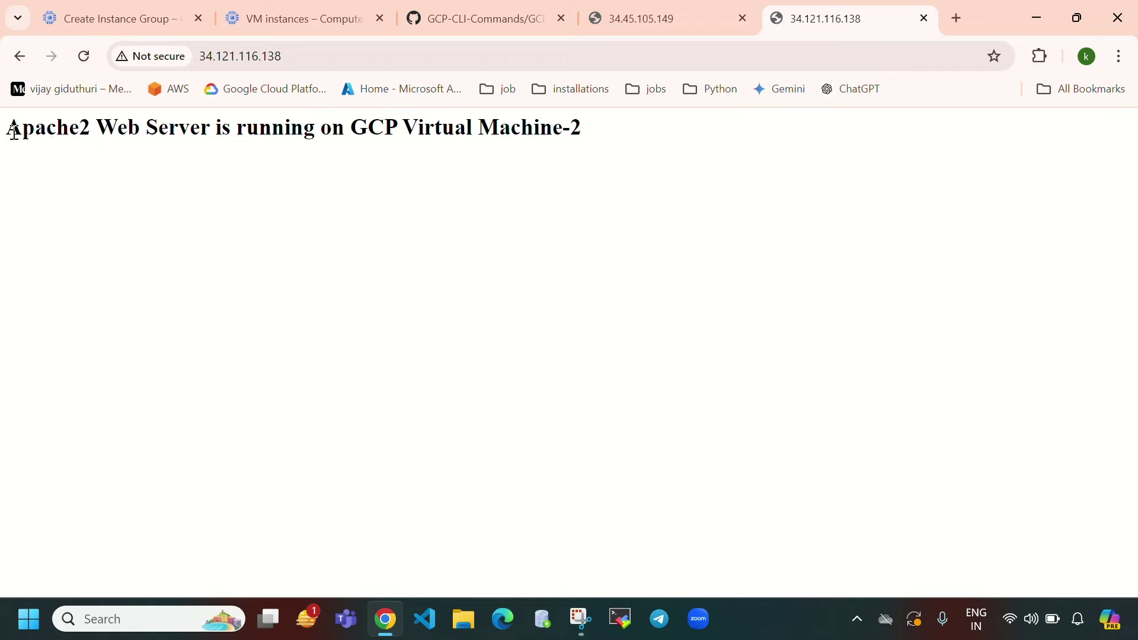
{"action": "left_click_drag", "start_coordinate": [13, 130], "coordinate": [588, 147]}
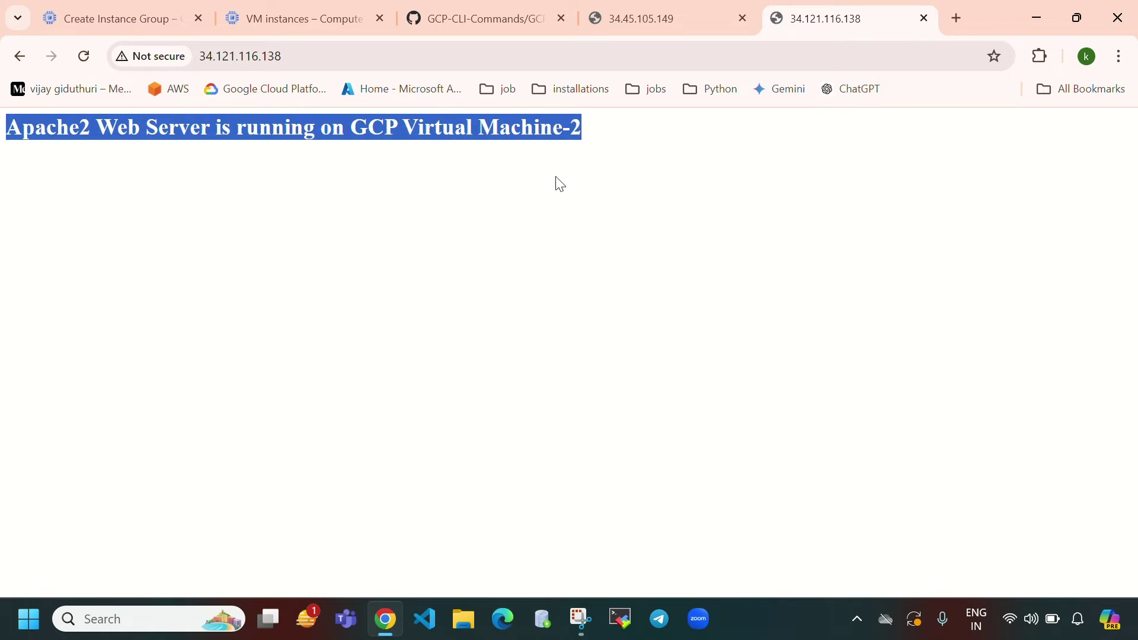
{"action": "left_click", "coordinate": [304, 24]}
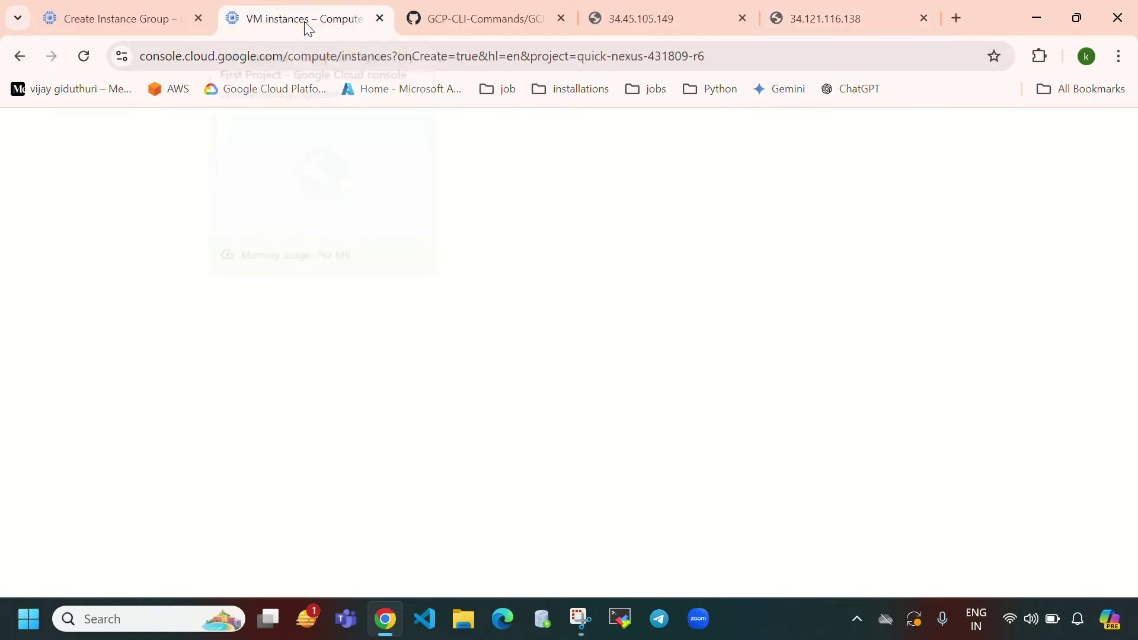
{"action": "left_click", "coordinate": [562, 161]}
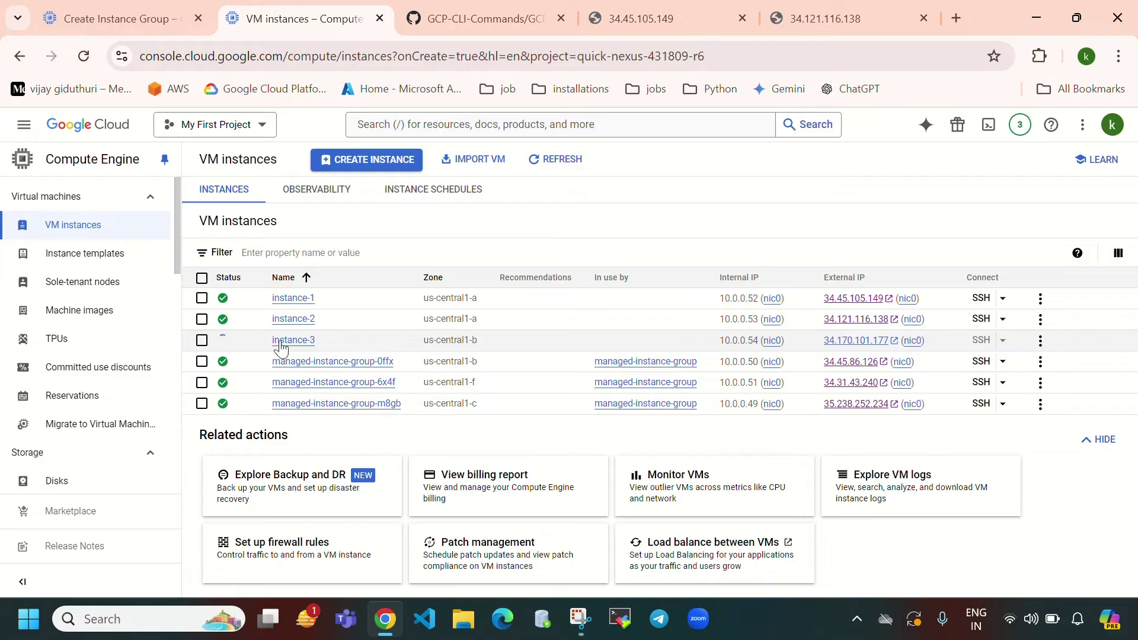
{"action": "left_click", "coordinate": [852, 19]}
{"action": "left_click", "coordinate": [485, 282]}
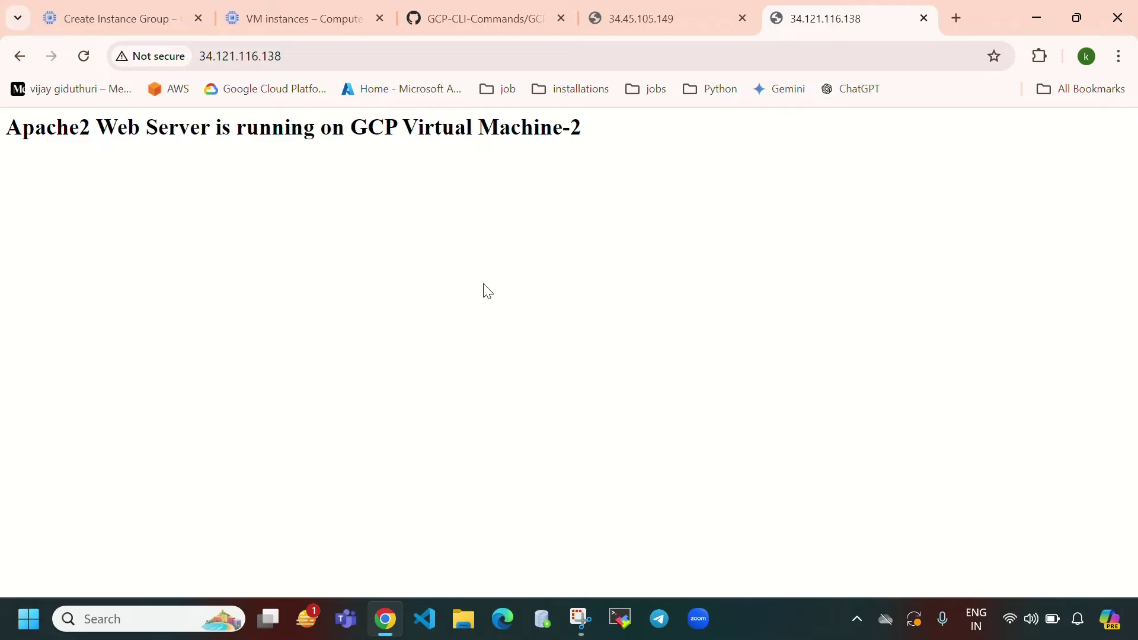
{"action": "left_click", "coordinate": [337, 27]}
{"action": "left_click", "coordinate": [558, 159]}
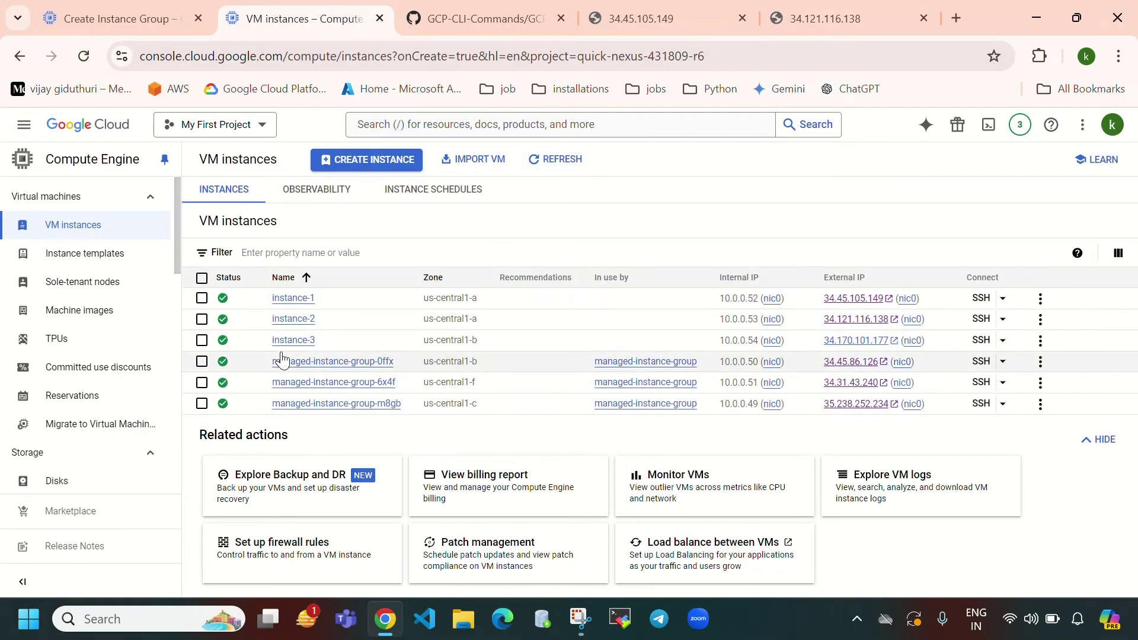
{"action": "left_click", "coordinate": [558, 169]}
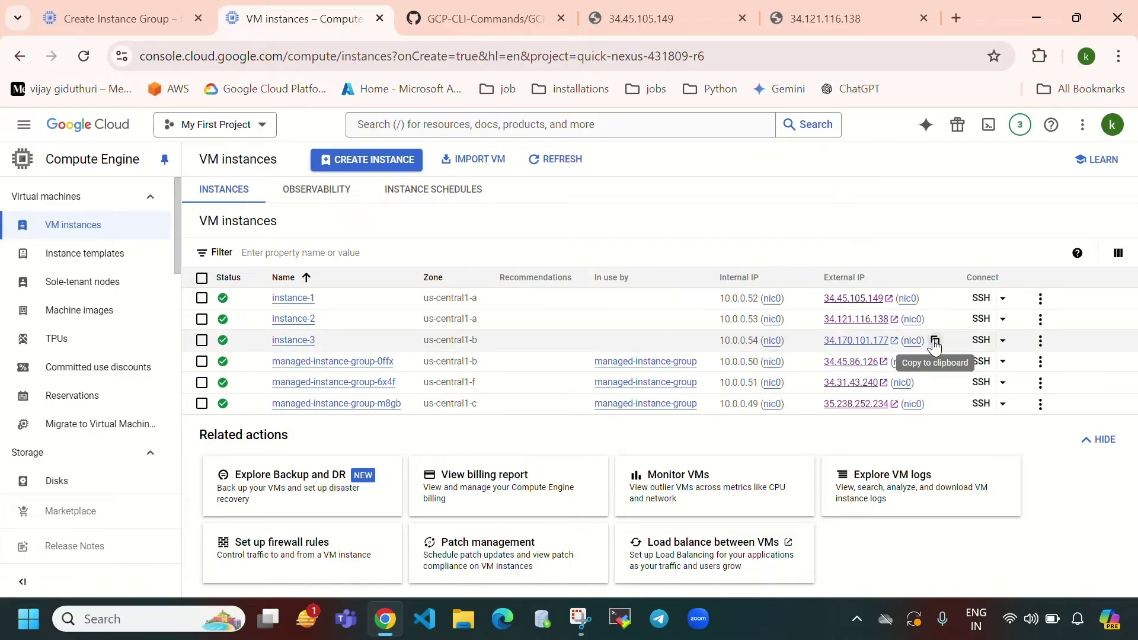
Copy instance-3's external IP address and load its web page in a new browser tab.
{"action": "left_click", "coordinate": [935, 342]}
{"action": "left_click", "coordinate": [955, 18]}
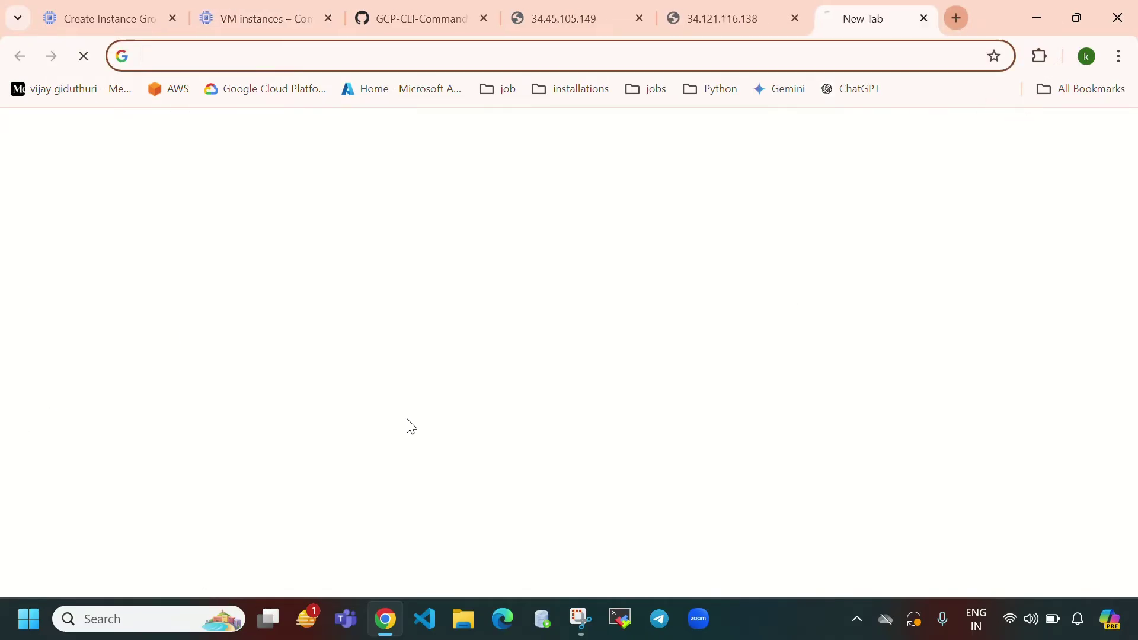
{"action": "left_click", "coordinate": [537, 312]}
{"action": "key", "text": "ctrl+v"}
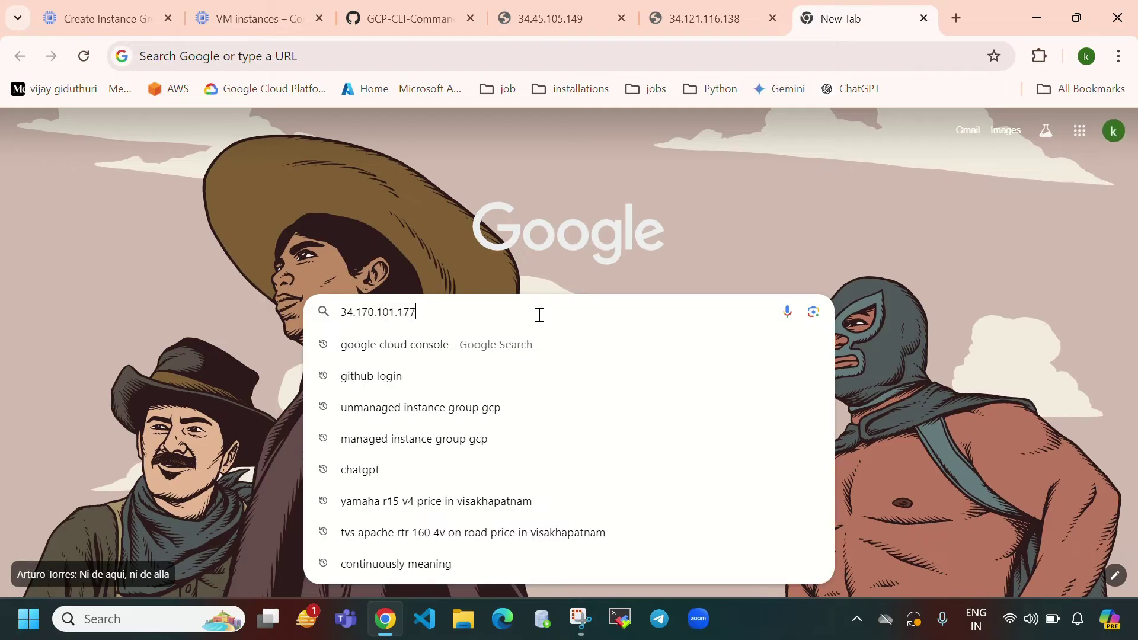
{"action": "key", "text": "Return"}
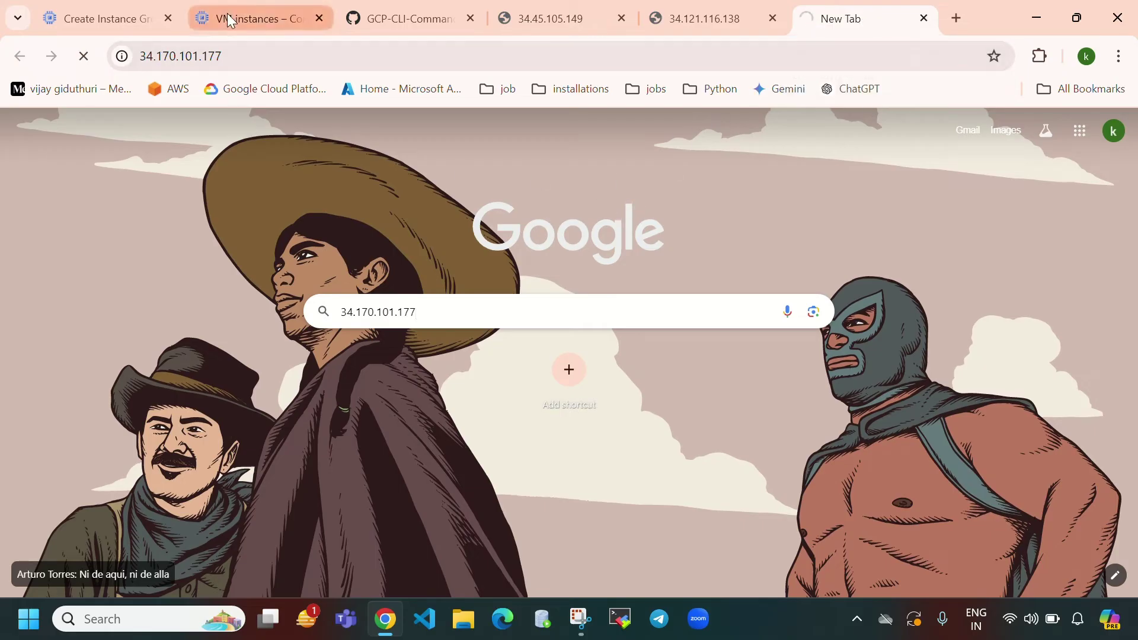
Review the unmanaged instance group's name and location, comparing them with the zones in the VM instances list.
{"action": "left_click", "coordinate": [105, 23]}
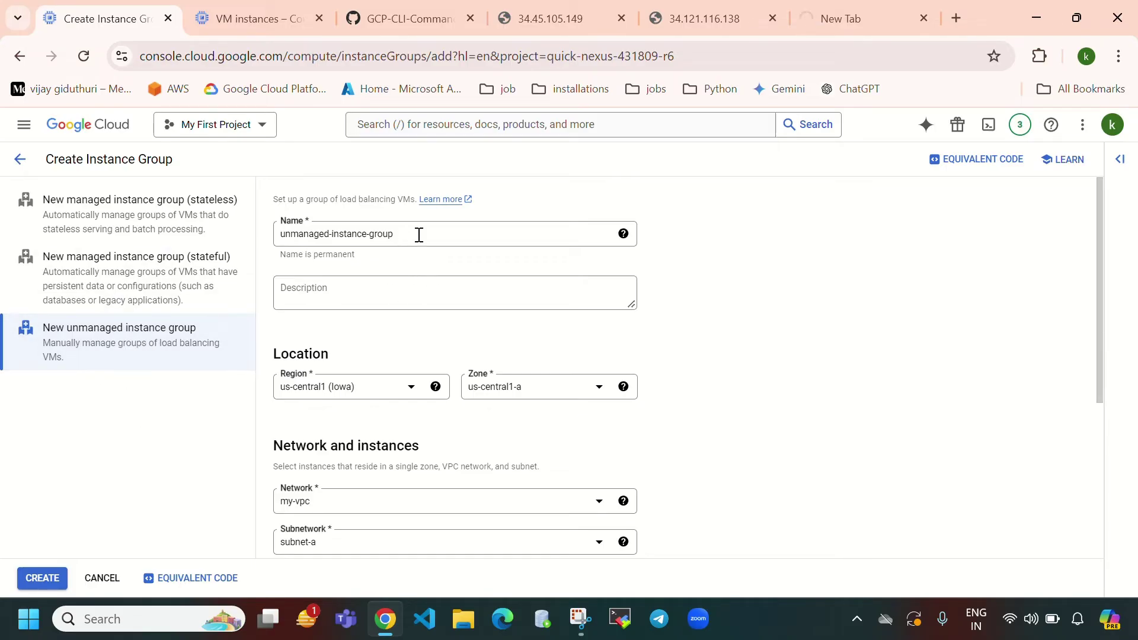
{"action": "left_click_drag", "start_coordinate": [419, 235], "coordinate": [274, 243]}
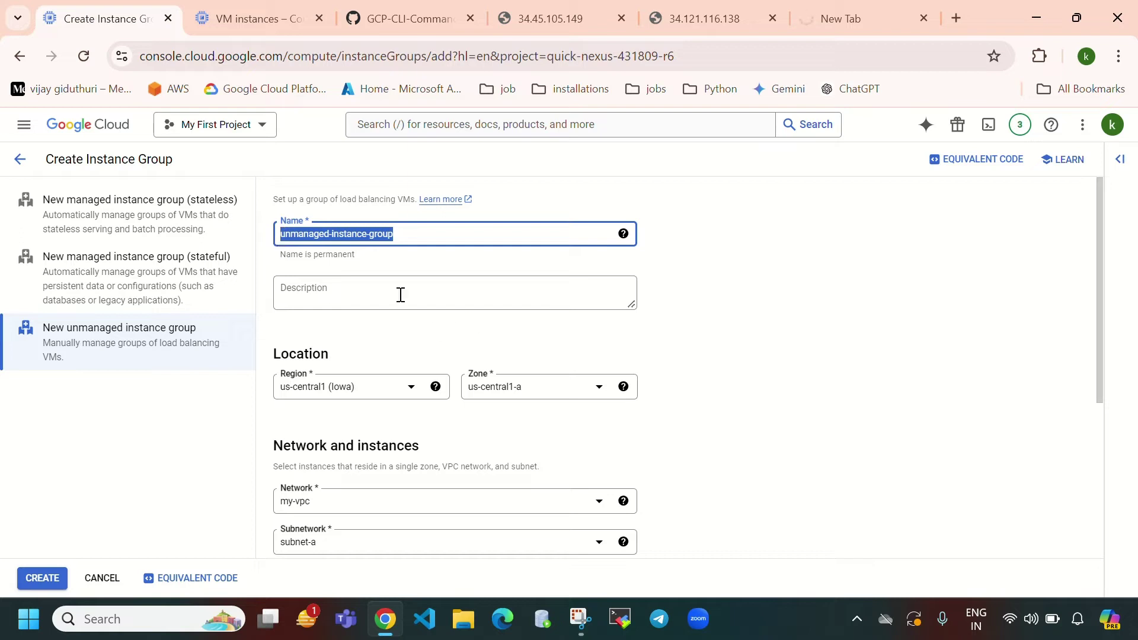
{"action": "double_click", "coordinate": [285, 357]}
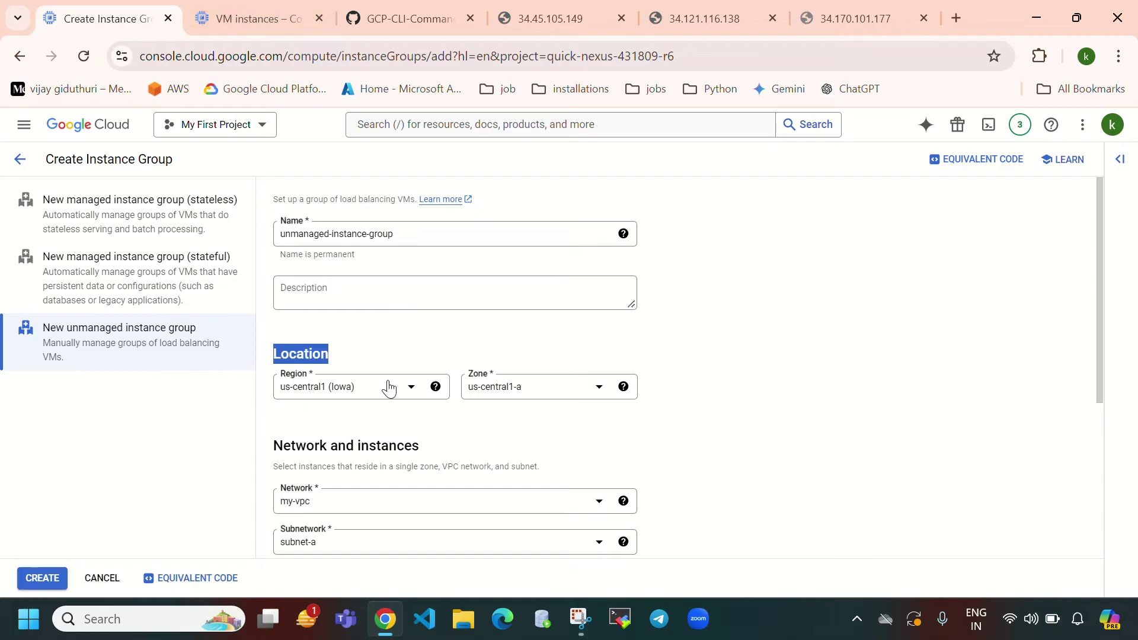
{"action": "left_click", "coordinate": [265, 24]}
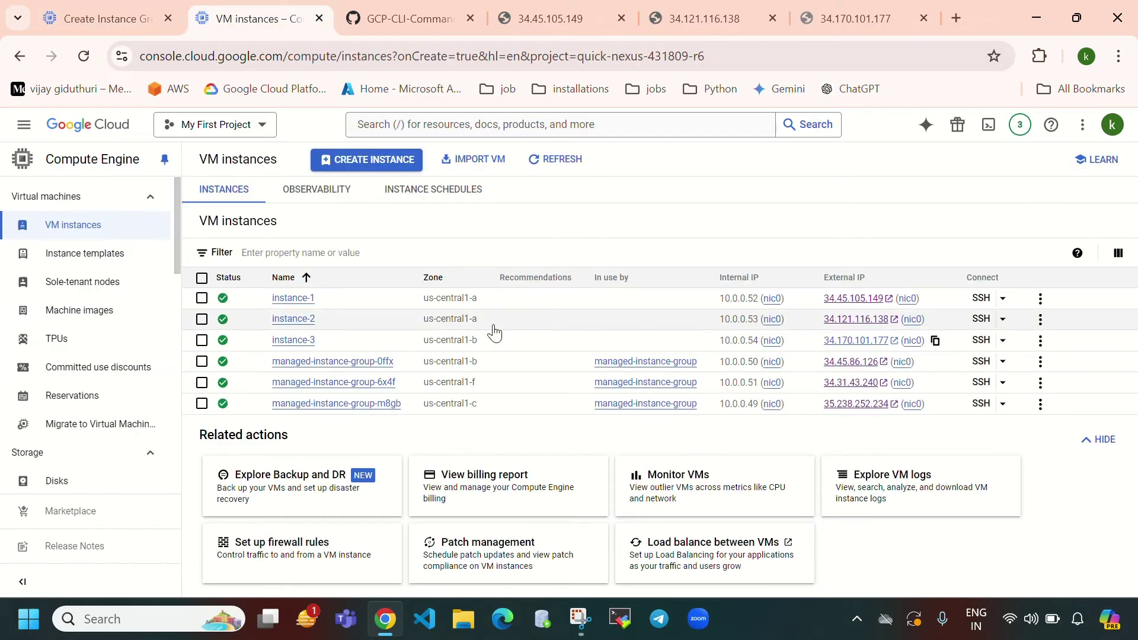
{"action": "left_click", "coordinate": [128, 27]}
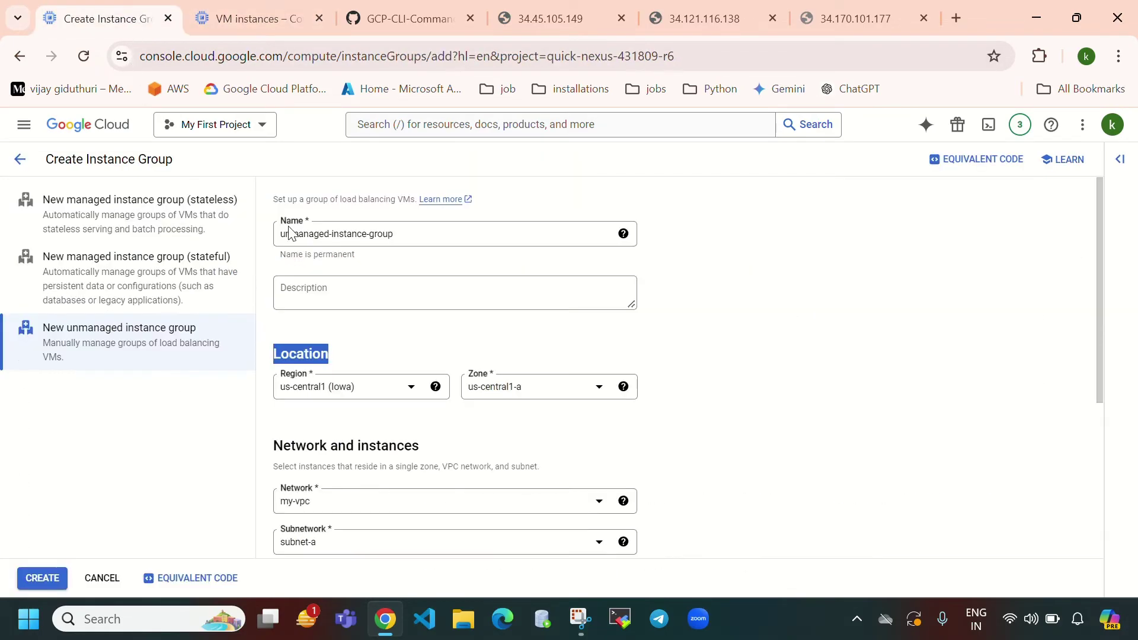
Select zone us-central1-a for the unmanaged instance group and try to choose its VM instances.
{"action": "left_click", "coordinate": [498, 394]}
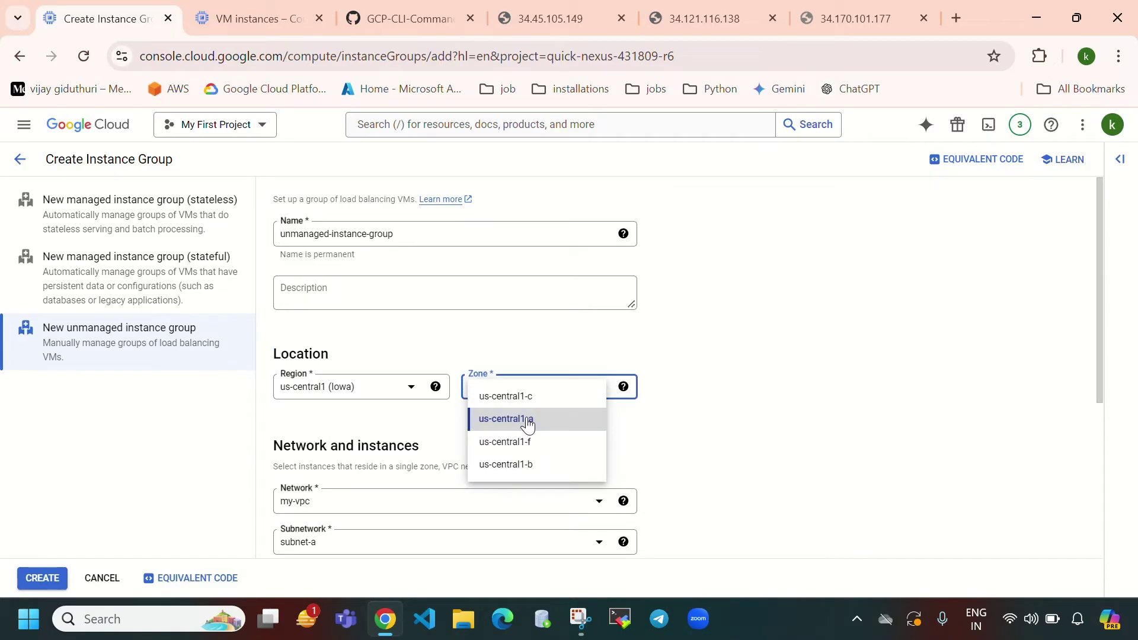
{"action": "left_click", "coordinate": [528, 420]}
{"action": "scroll", "coordinate": [447, 376], "scroll_direction": "down", "scroll_amount": 3}
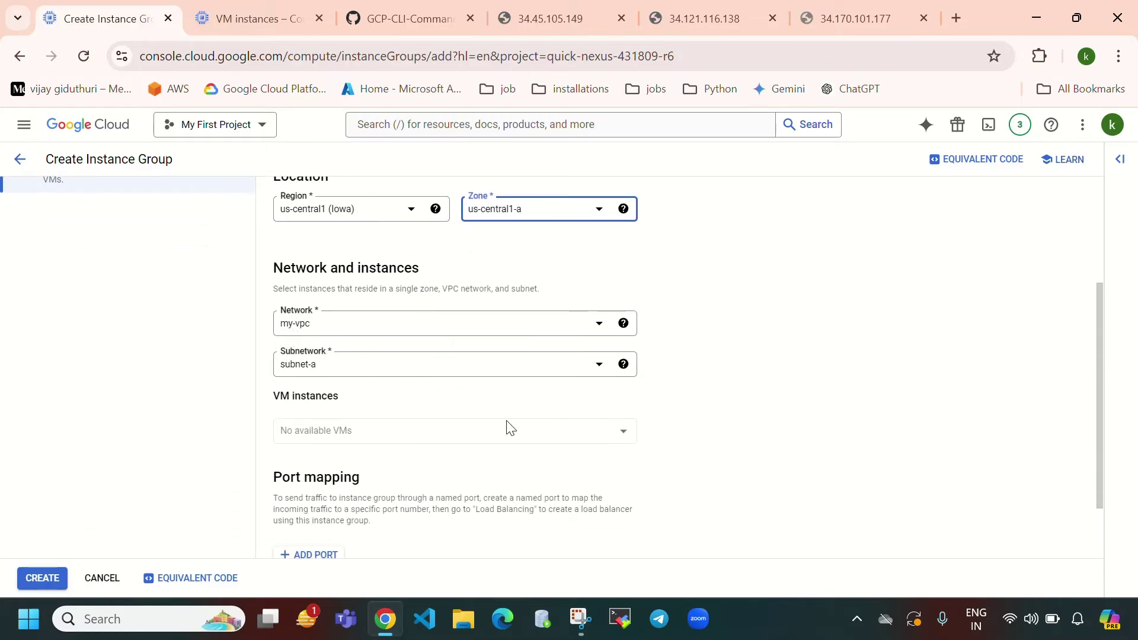
{"action": "left_click", "coordinate": [505, 442]}
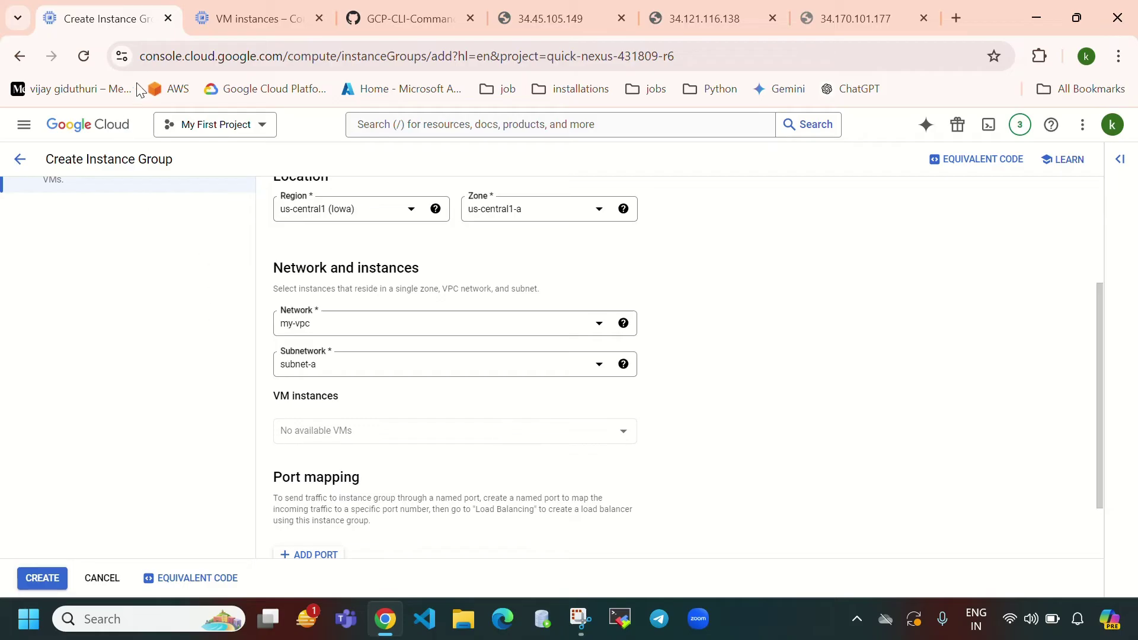
Reload the instance group form, choose a new unmanaged instance group and name it unmanaged-instance-group.
{"action": "left_click", "coordinate": [83, 56]}
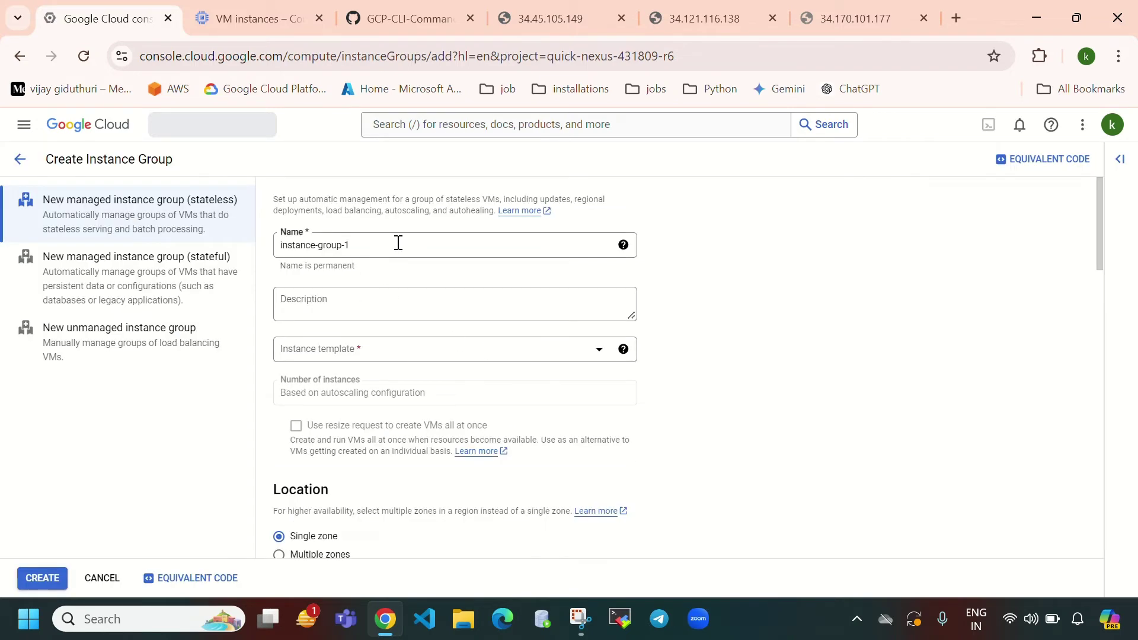
{"action": "left_click", "coordinate": [152, 349]}
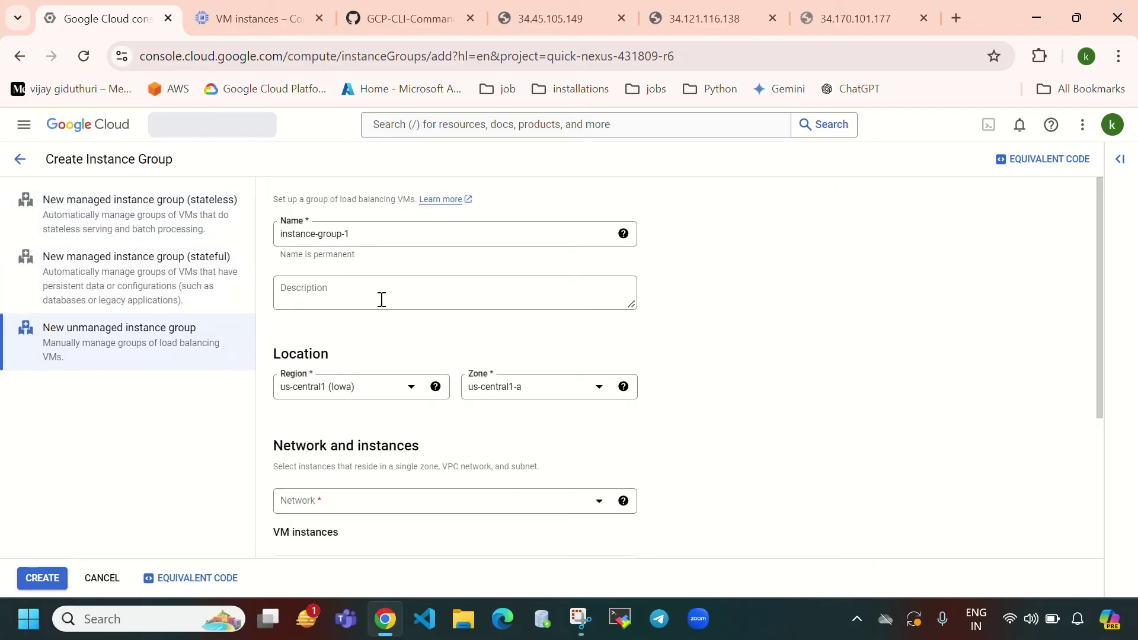
{"action": "left_click", "coordinate": [399, 234]}
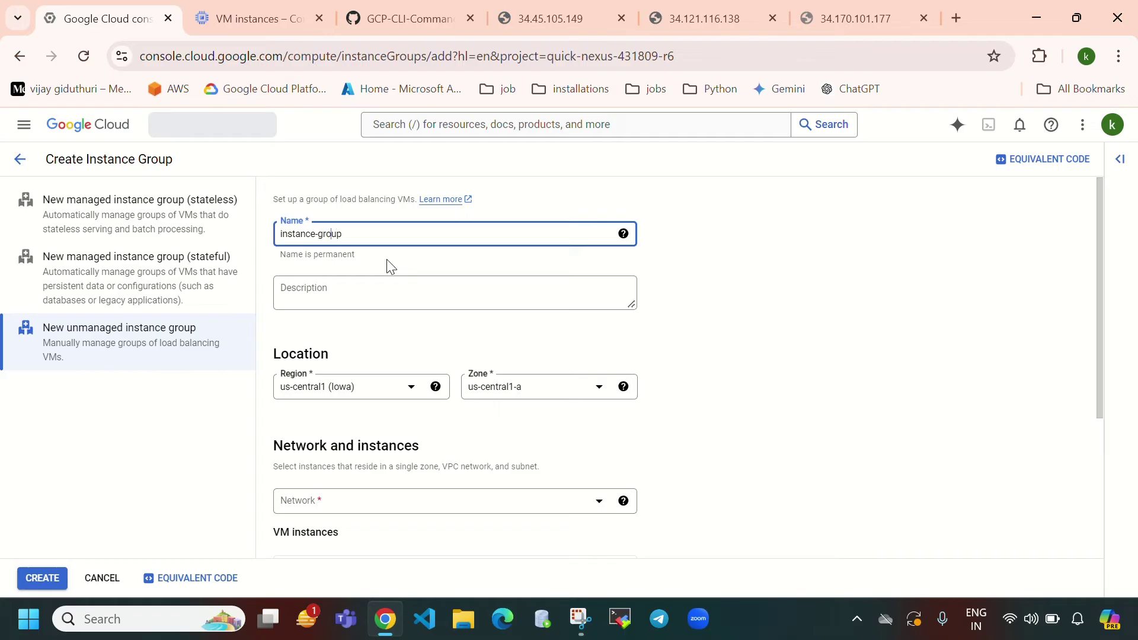
{"action": "key", "text": "Home"}
{"action": "type", "text": "unmamanged"}
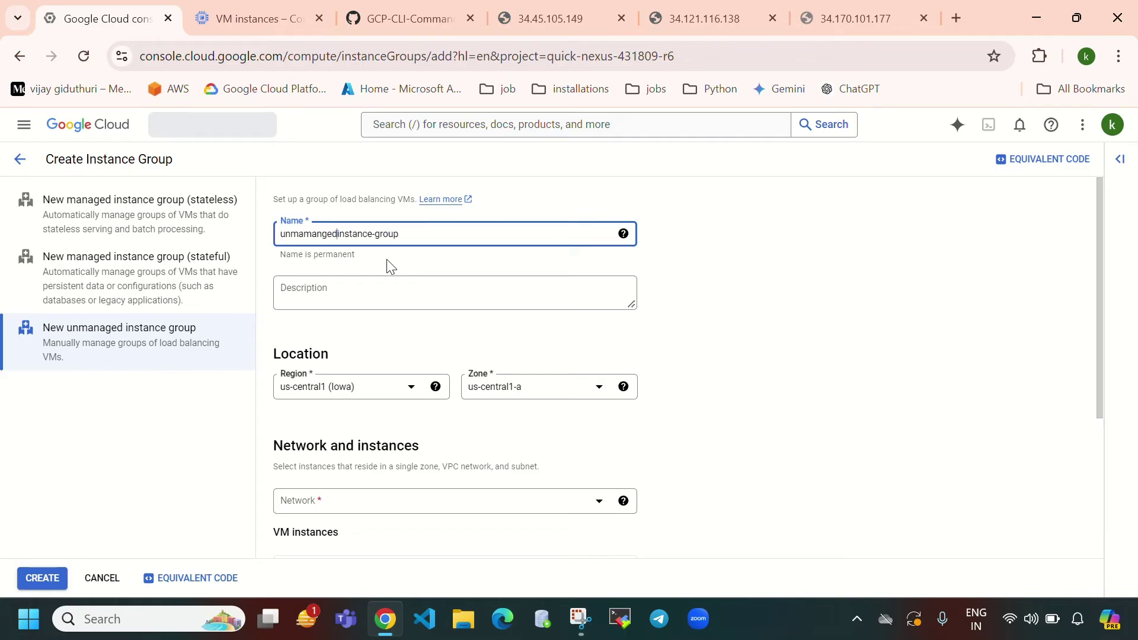
{"action": "type", "text": "-"}
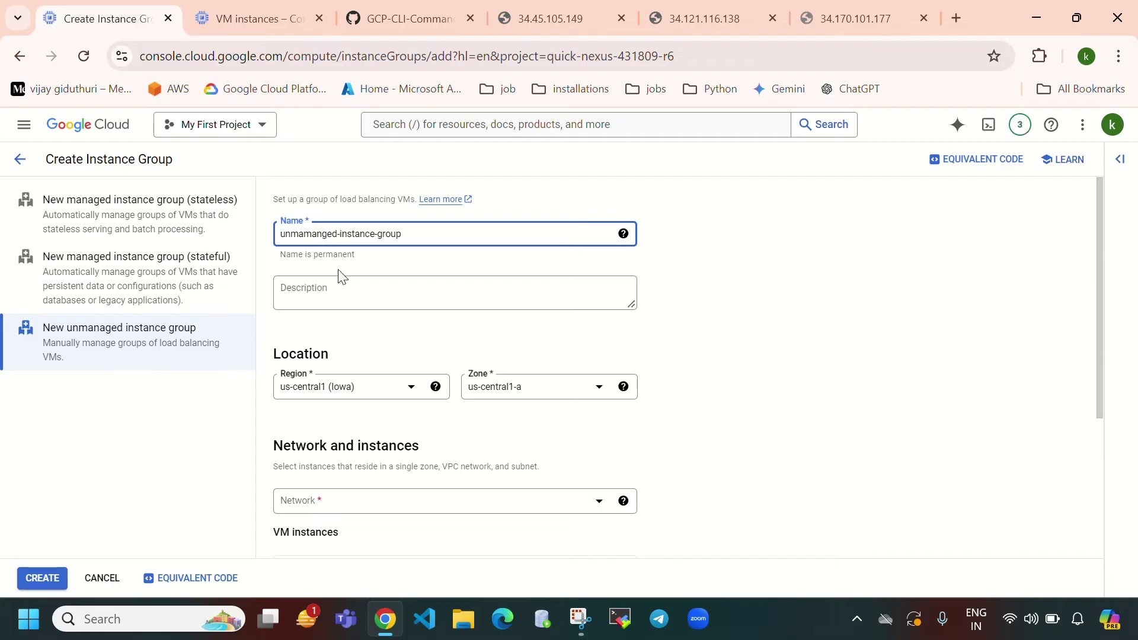
{"action": "key", "text": "Left"}
{"action": "key", "text": "Left"}
{"action": "key", "text": "Left"}
{"action": "key", "text": "Left"}
{"action": "key", "text": "Left"}
{"action": "key", "text": "Left"}
{"action": "key", "text": "BackSpace"}
{"action": "key", "text": "BackSpace"}
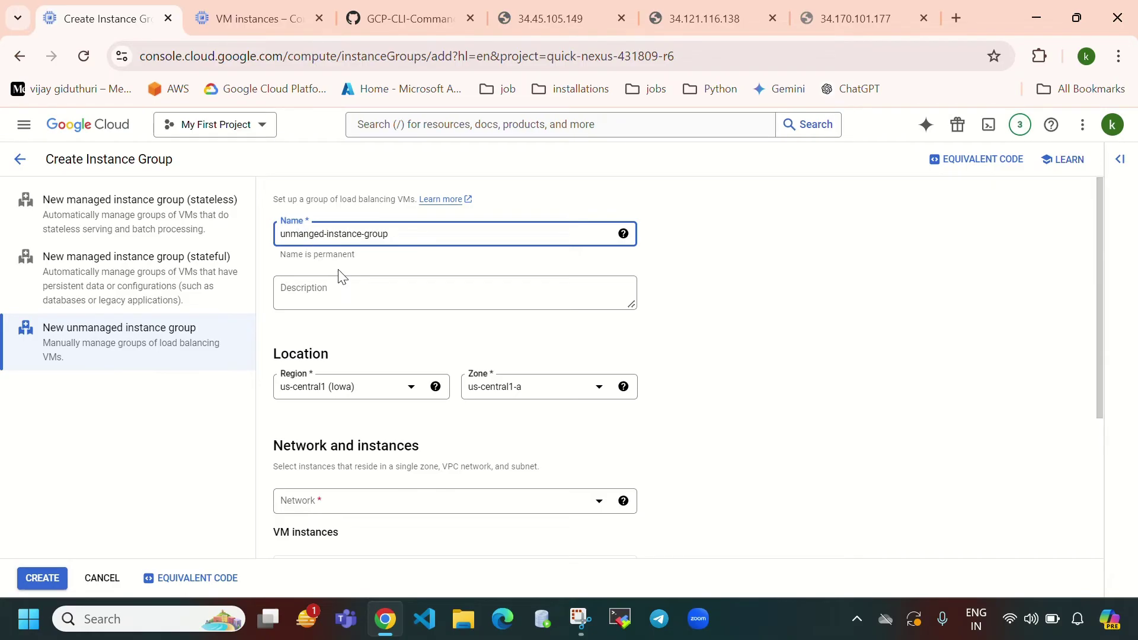
{"action": "type", "text": "a"}
Select zone us-central1-a and network my-vpc for the unmanaged instance group.
{"action": "scroll", "coordinate": [415, 323], "scroll_direction": "down", "scroll_amount": 2}
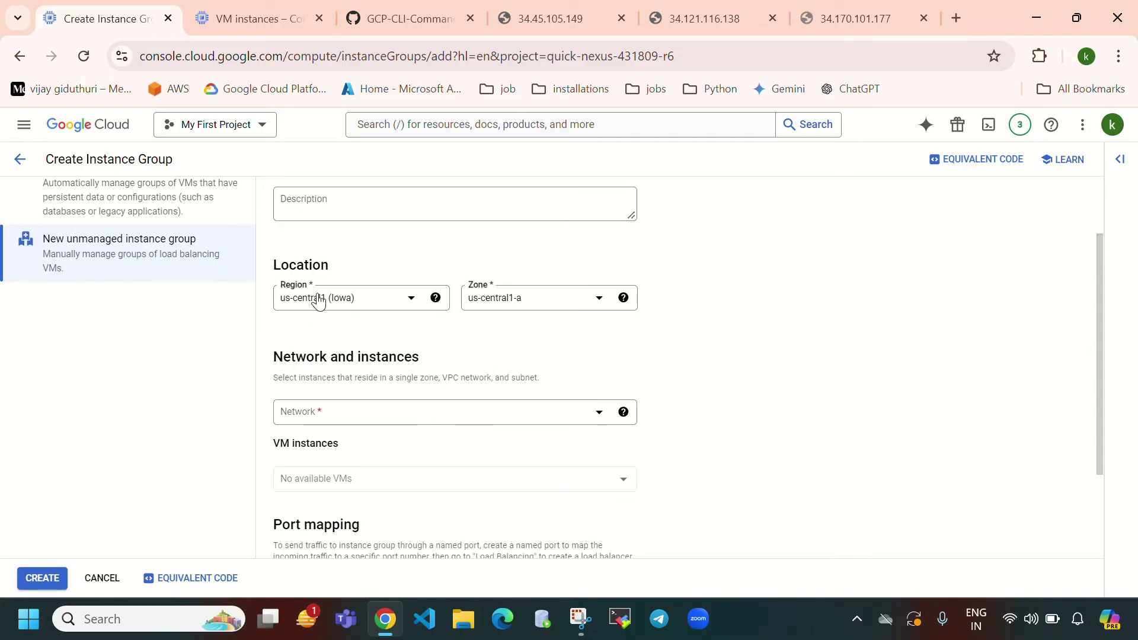
{"action": "left_click", "coordinate": [556, 305]}
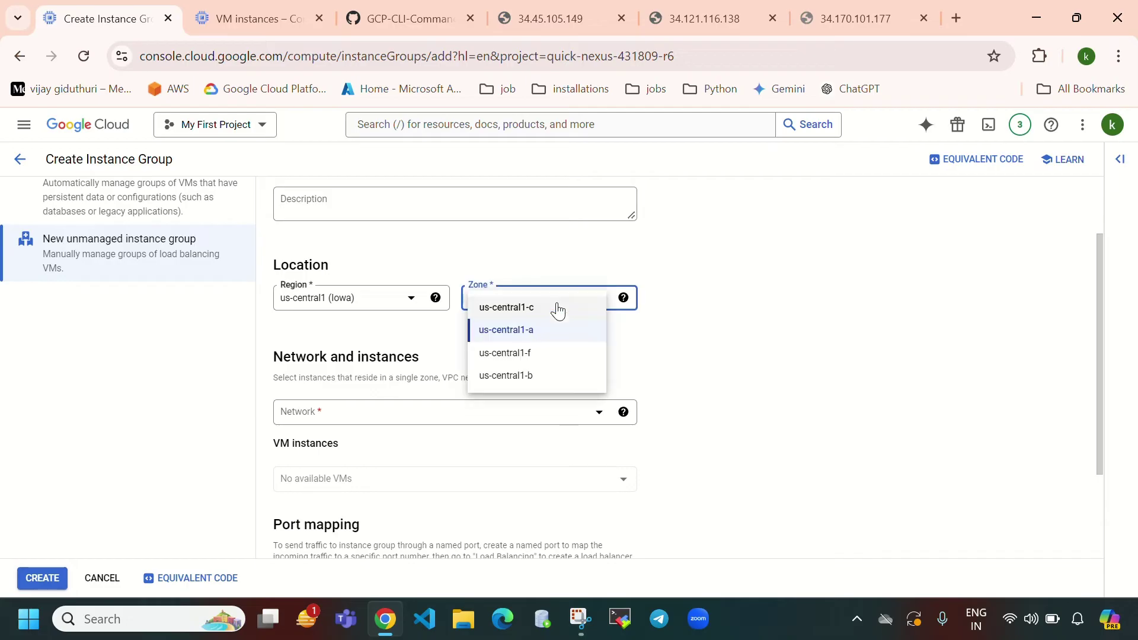
{"action": "left_click", "coordinate": [562, 330]}
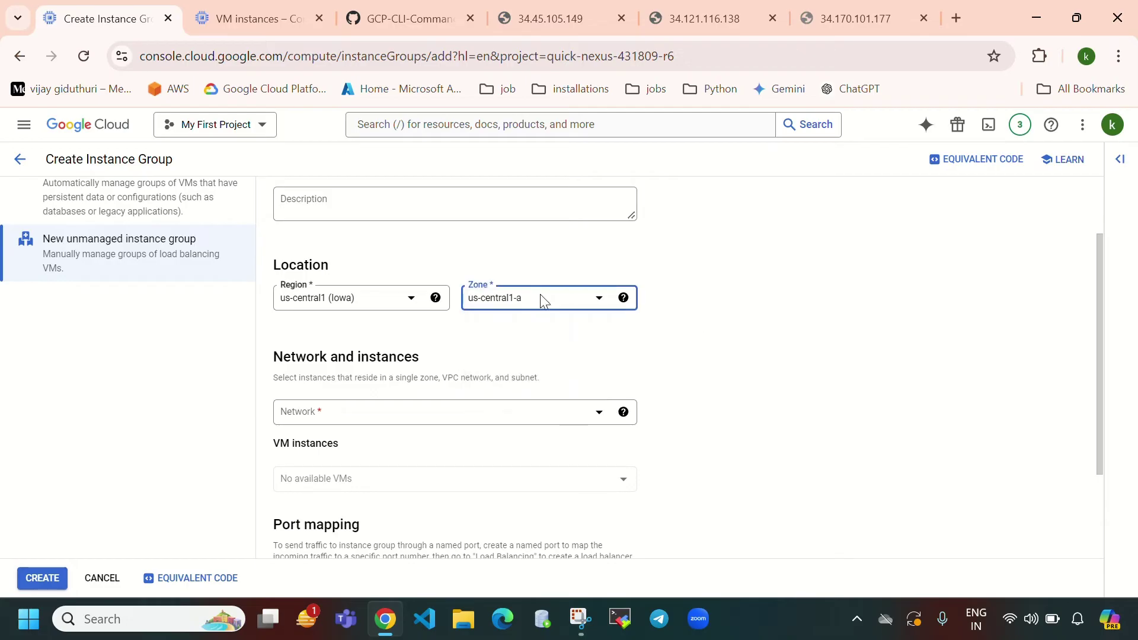
{"action": "left_click", "coordinate": [425, 412]}
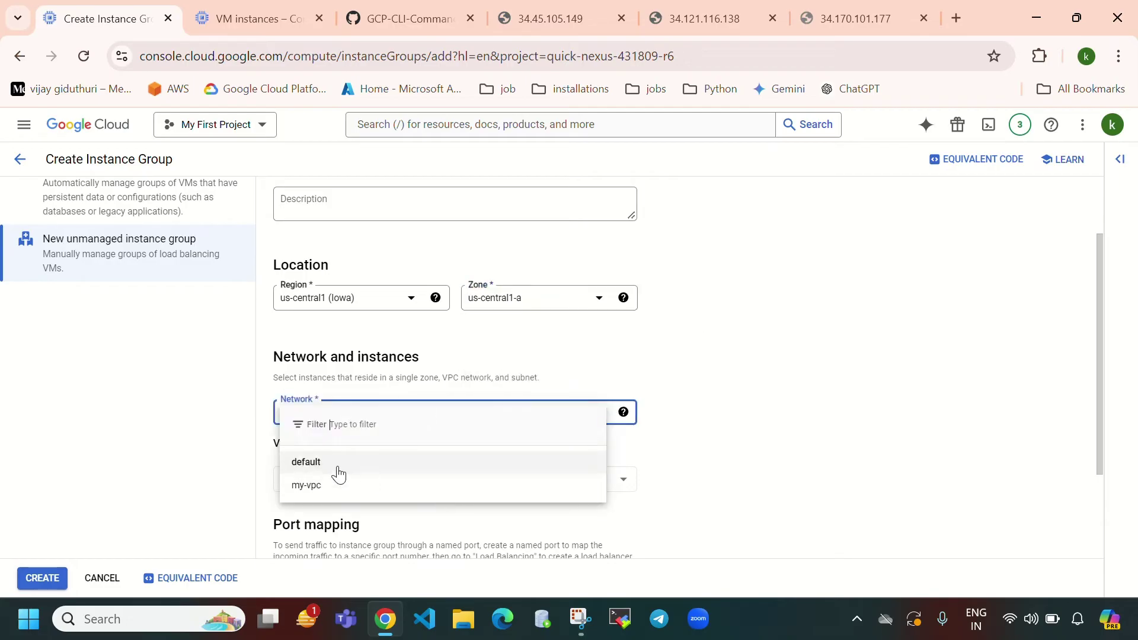
{"action": "left_click", "coordinate": [382, 489]}
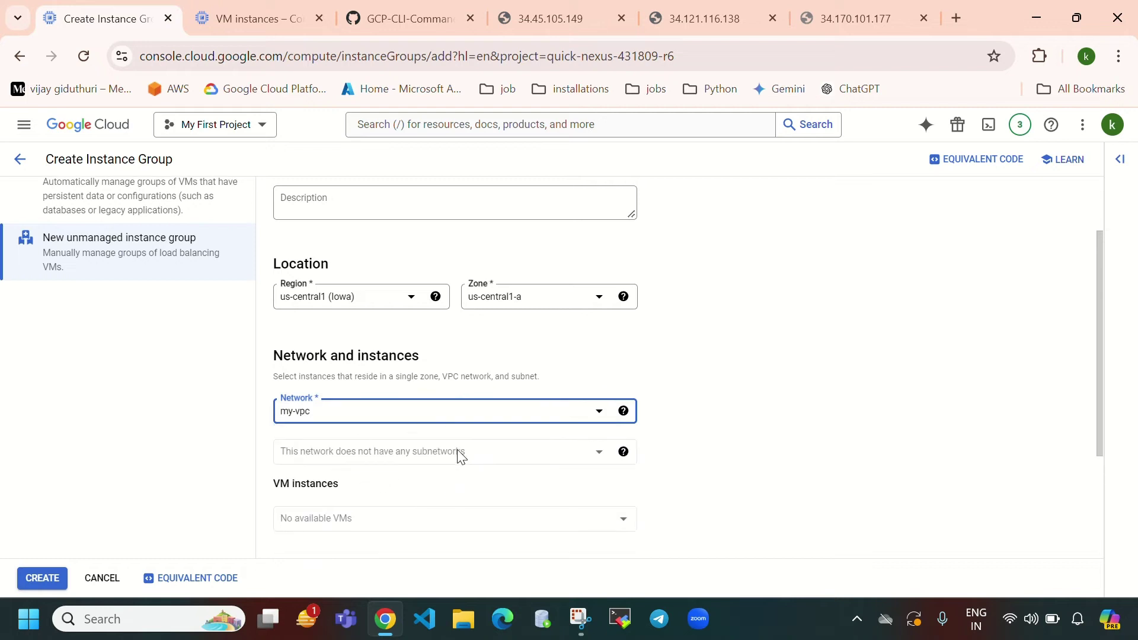
{"action": "scroll", "coordinate": [457, 450], "scroll_direction": "down", "scroll_amount": 1}
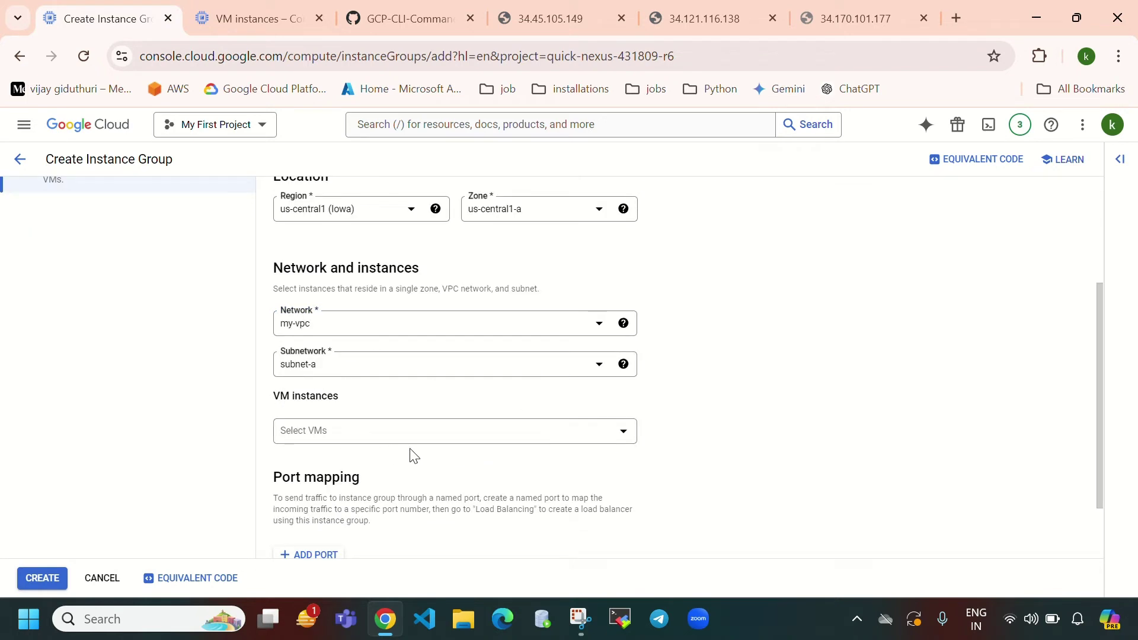
View the VMs offered for the group and compare them with the zones in the VM instances list.
{"action": "left_click", "coordinate": [436, 441]}
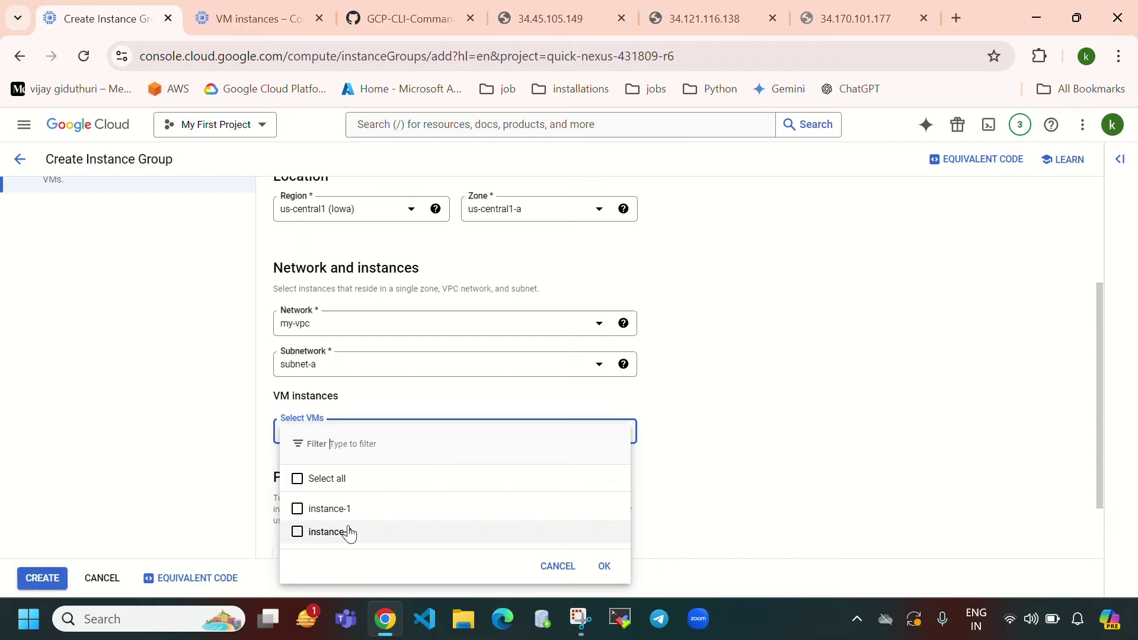
{"action": "left_click", "coordinate": [244, 26]}
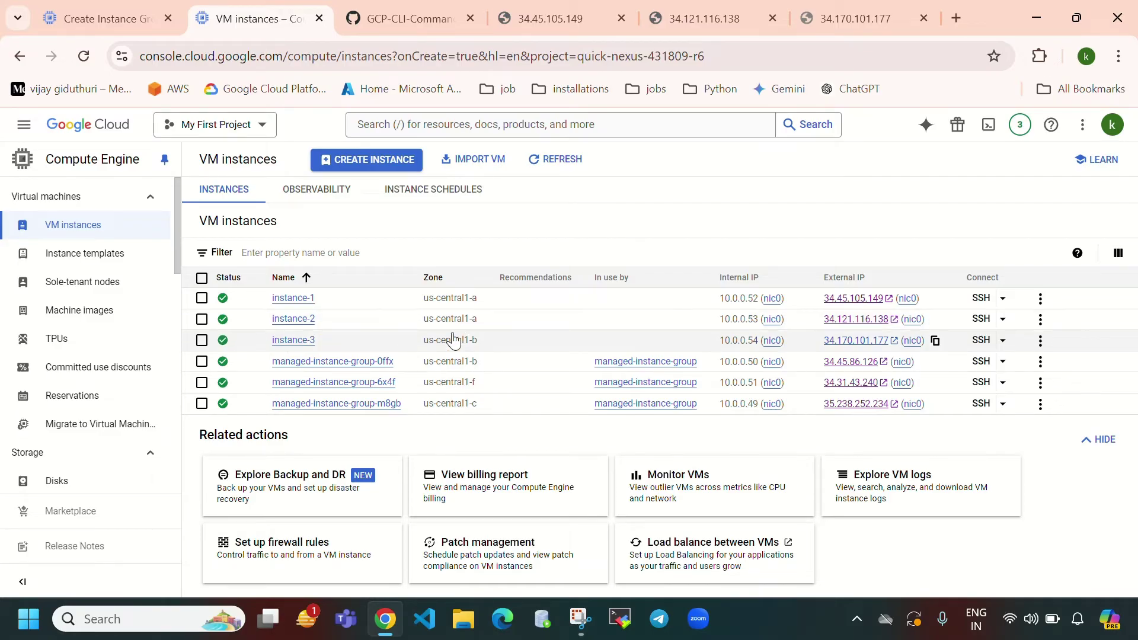
{"action": "left_click", "coordinate": [138, 22]}
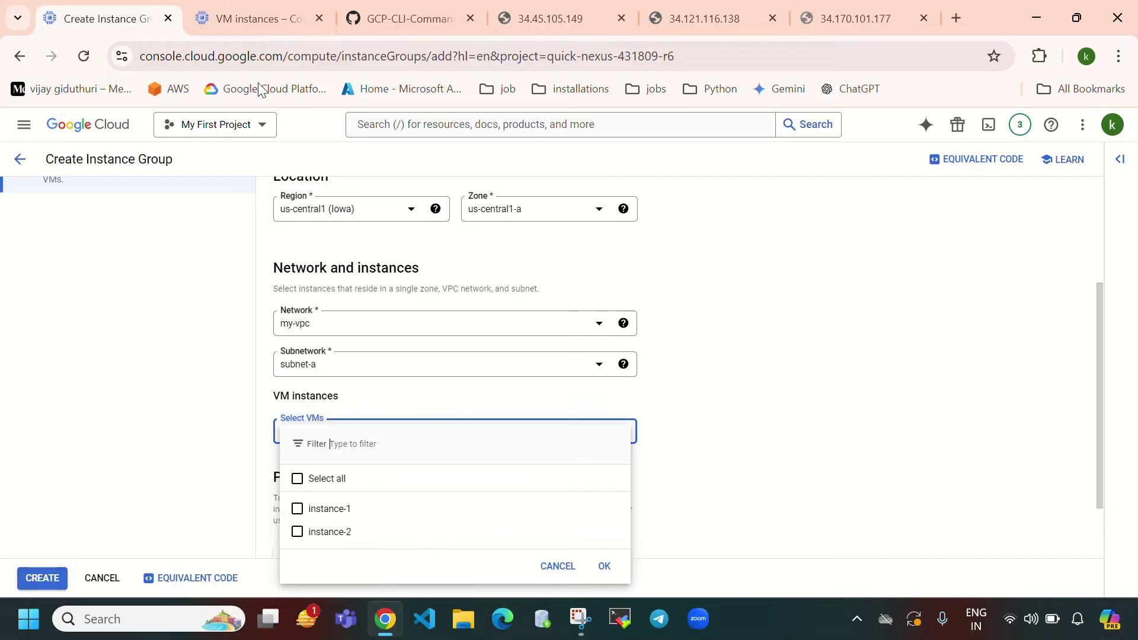
{"action": "left_click", "coordinate": [259, 28]}
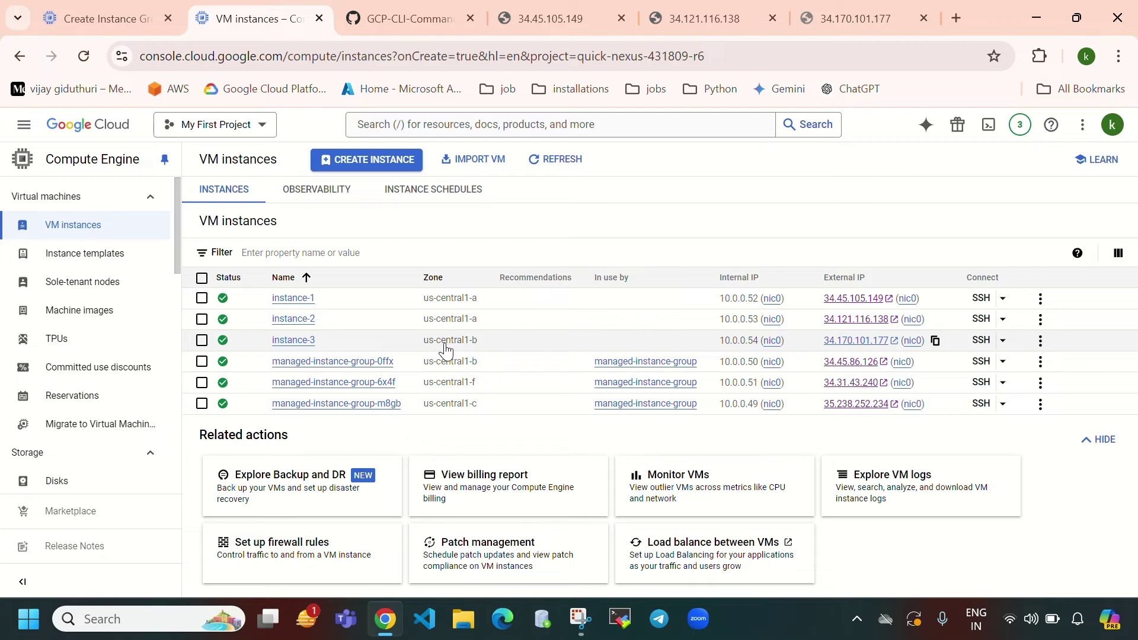
{"action": "left_click", "coordinate": [101, 21]}
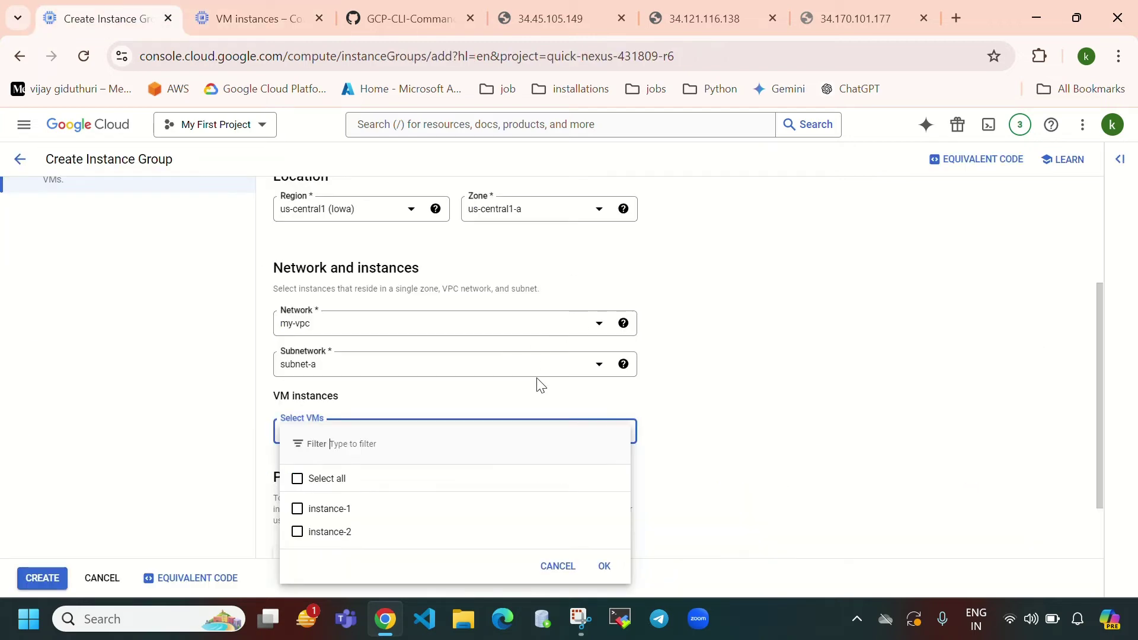
Switch the group's zone to us-central1-b, view the VMs offered there and cancel the selection.
{"action": "left_click", "coordinate": [556, 218]}
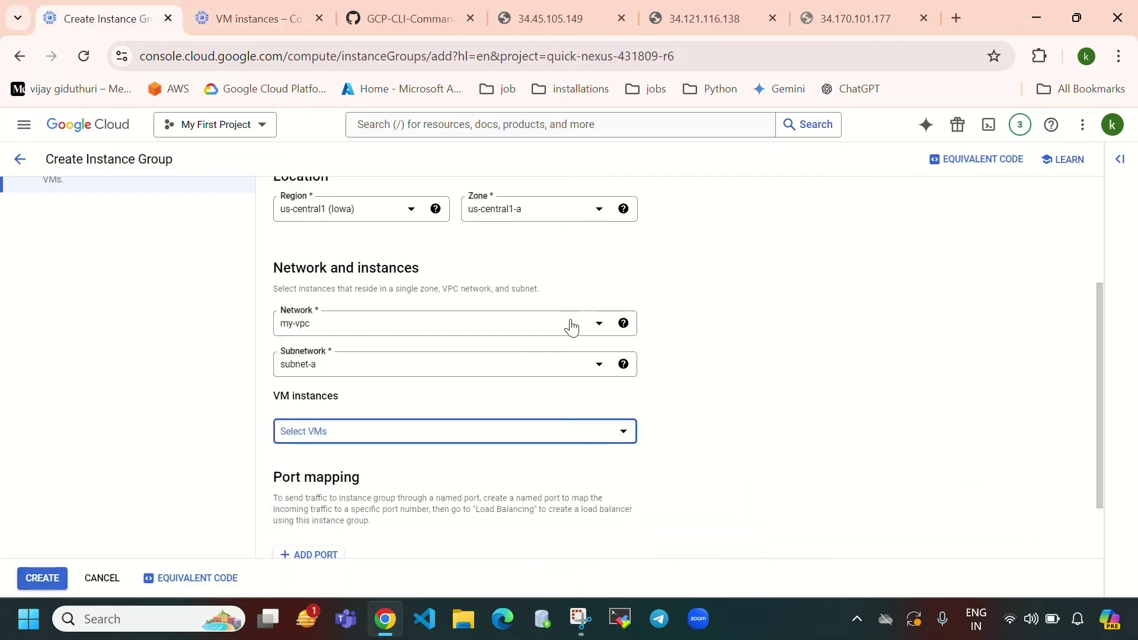
{"action": "left_click", "coordinate": [549, 212]}
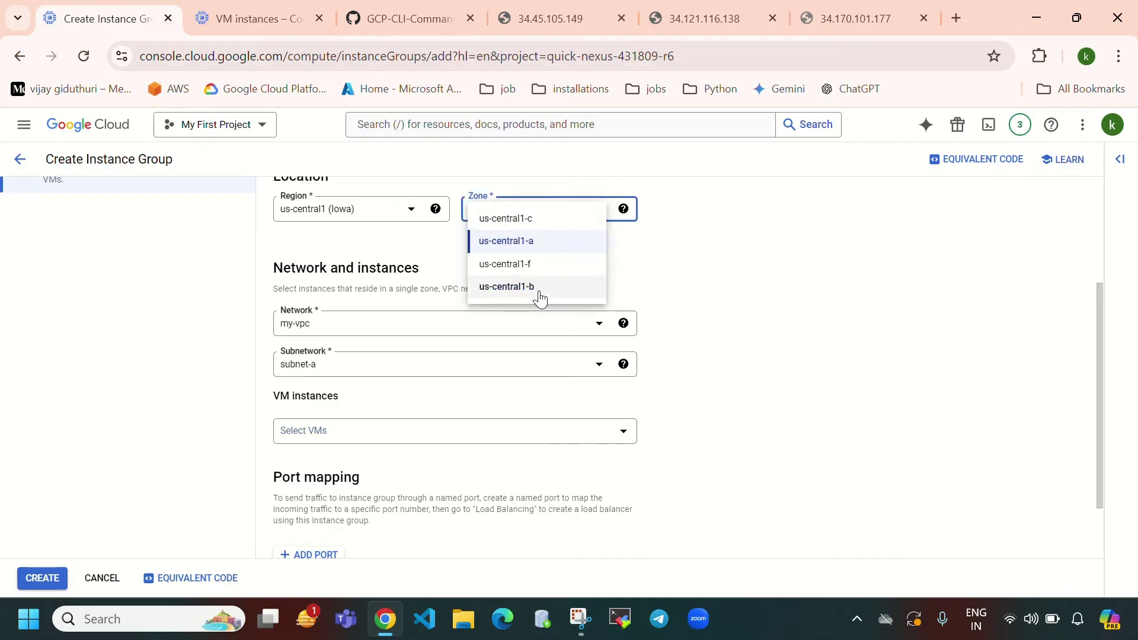
{"action": "left_click", "coordinate": [537, 289]}
{"action": "left_click", "coordinate": [425, 434]}
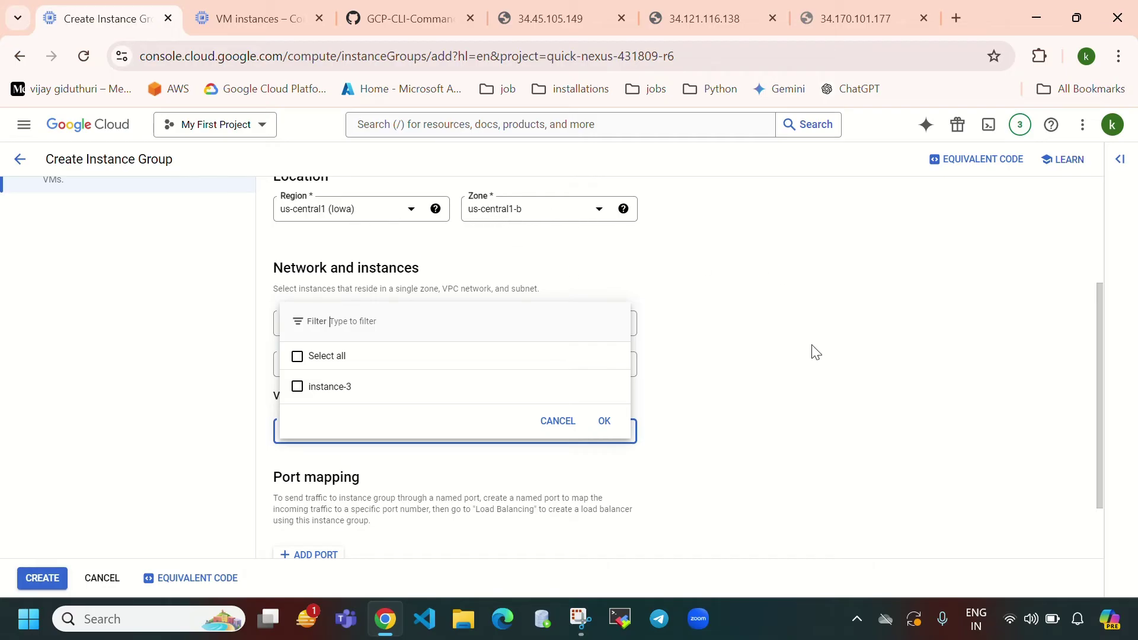
{"action": "left_click", "coordinate": [548, 422]}
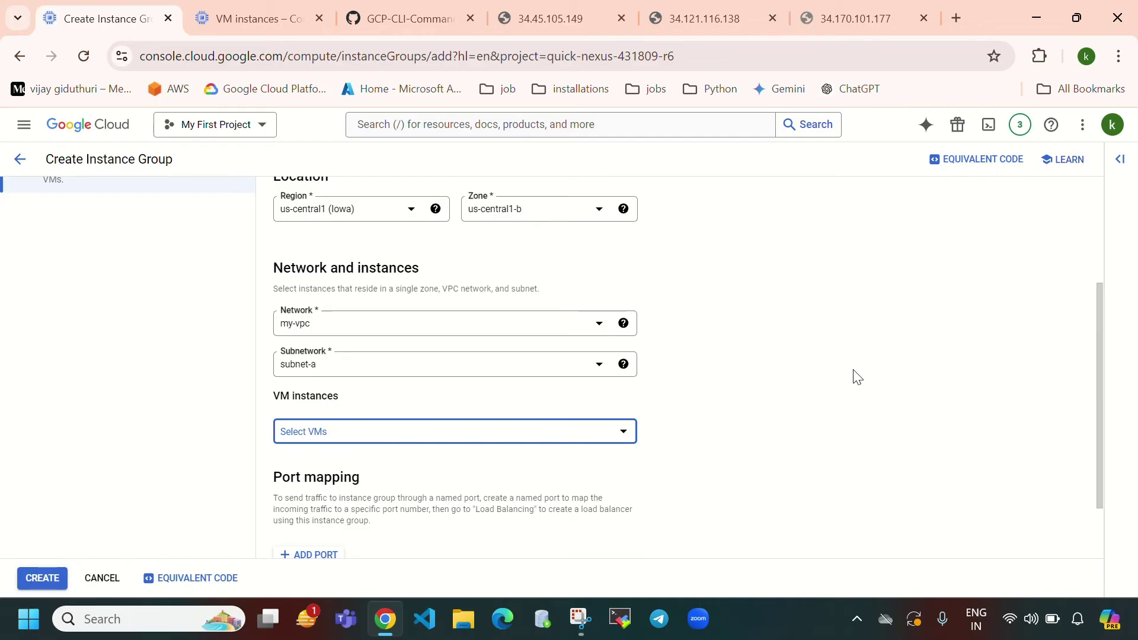
Set the group's zone to us-central1-a and add instance-1 and instance-2 as its VM instances.
{"action": "left_click", "coordinate": [584, 223]}
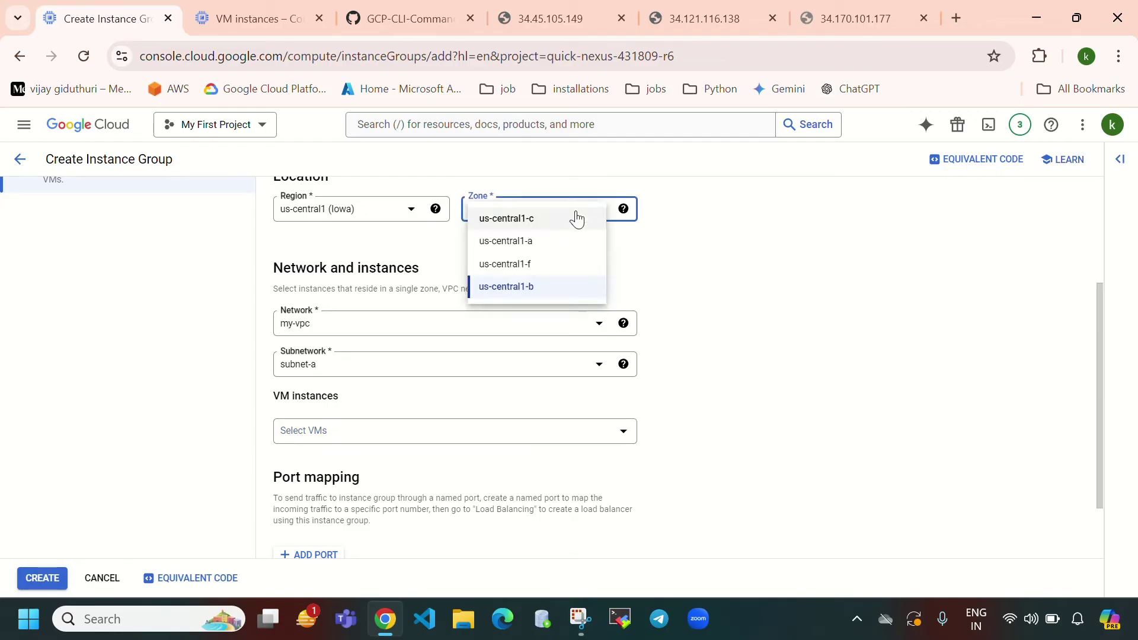
{"action": "left_click", "coordinate": [540, 243]}
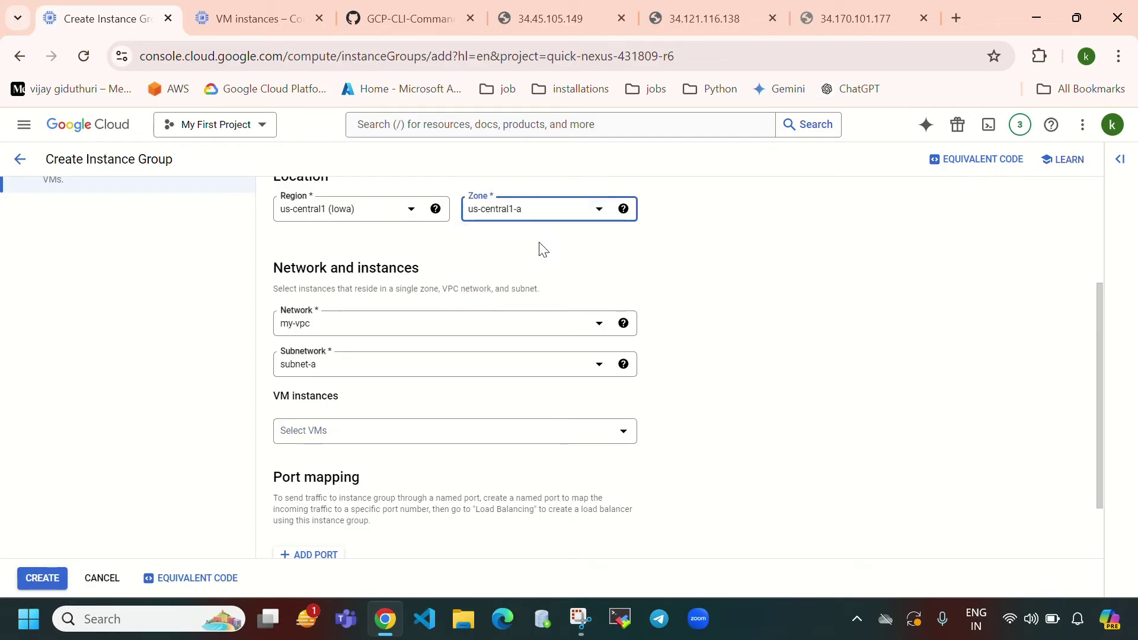
{"action": "left_click", "coordinate": [419, 436]}
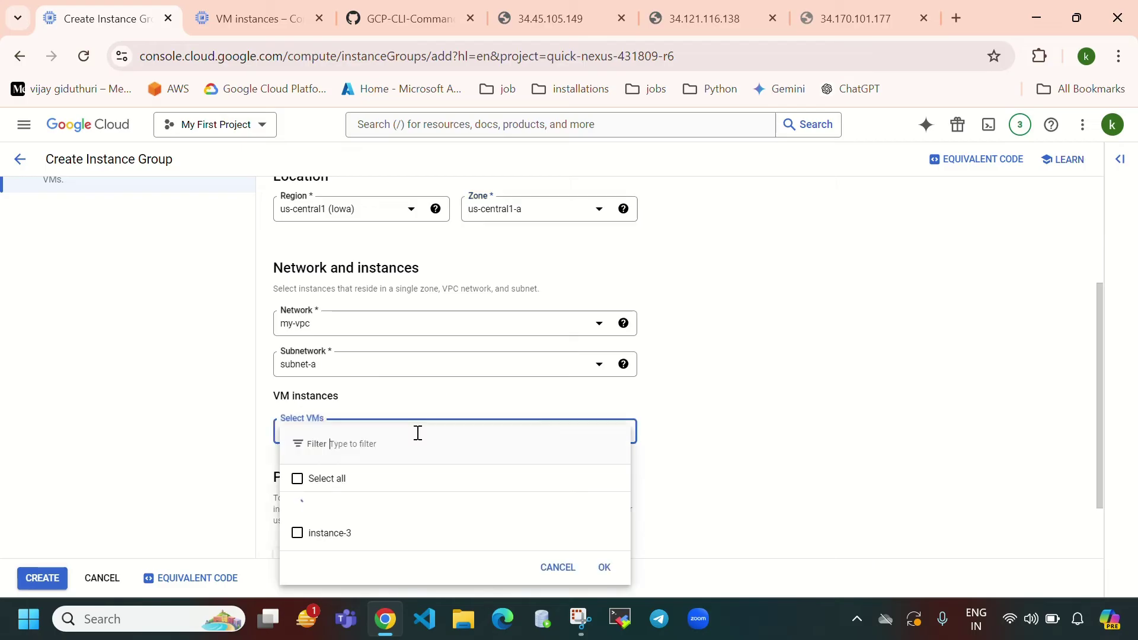
{"action": "left_click", "coordinate": [298, 478]}
{"action": "left_click", "coordinate": [824, 428]}
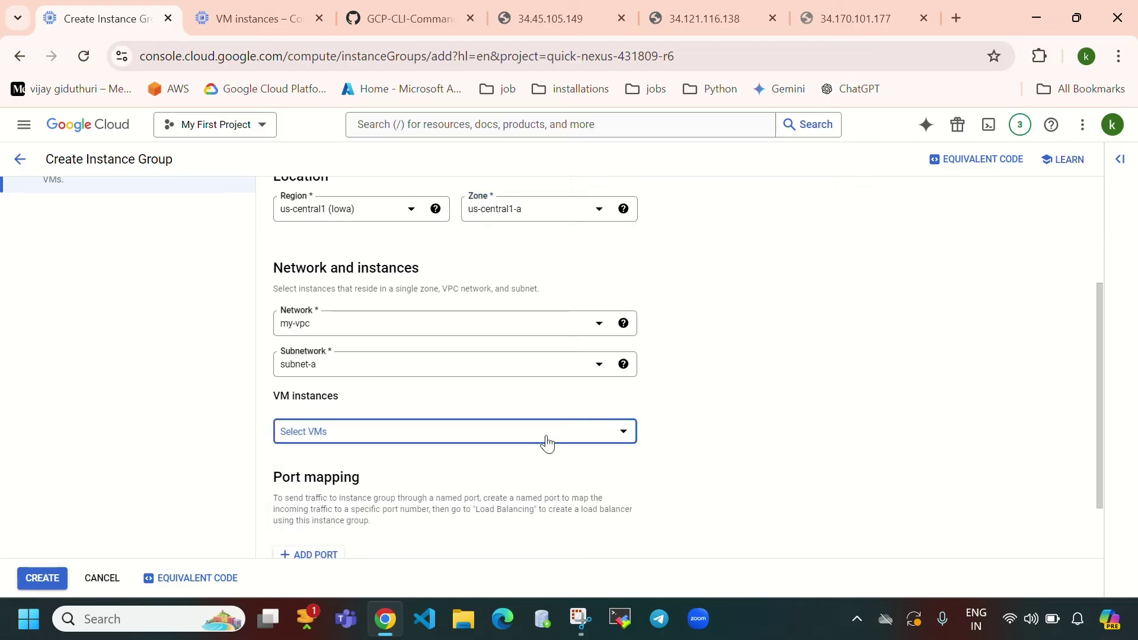
{"action": "left_click", "coordinate": [501, 434]}
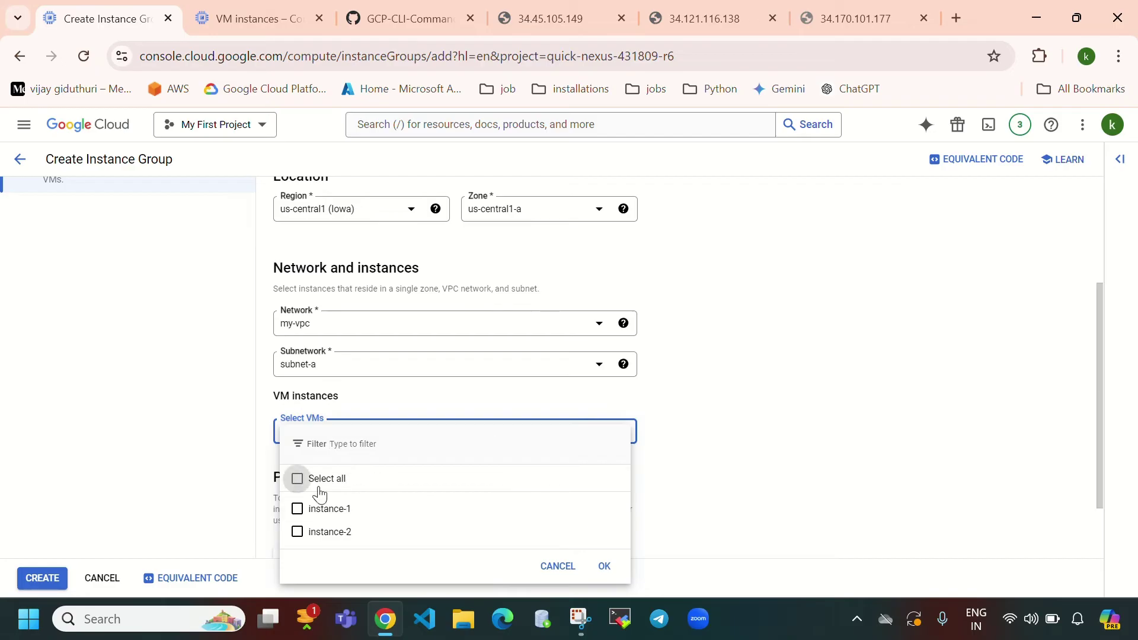
{"action": "left_click", "coordinate": [298, 479]}
{"action": "left_click", "coordinate": [605, 566]}
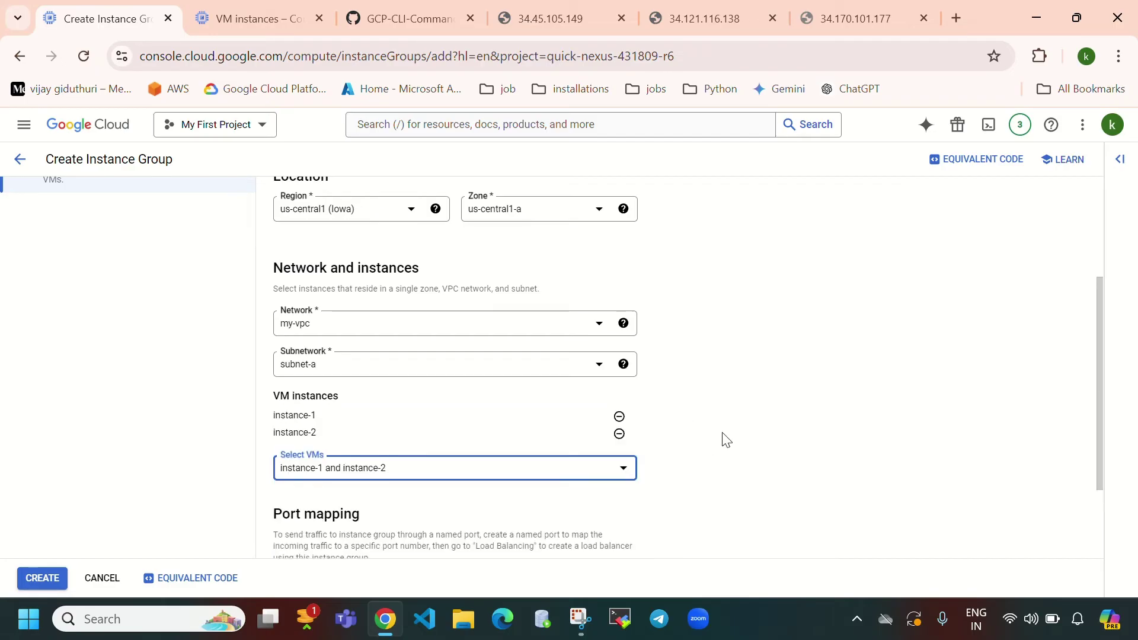
Compare the group's zone and selected VMs with the zones in the VM instances list.
{"action": "scroll", "coordinate": [728, 440], "scroll_direction": "down", "scroll_amount": 2}
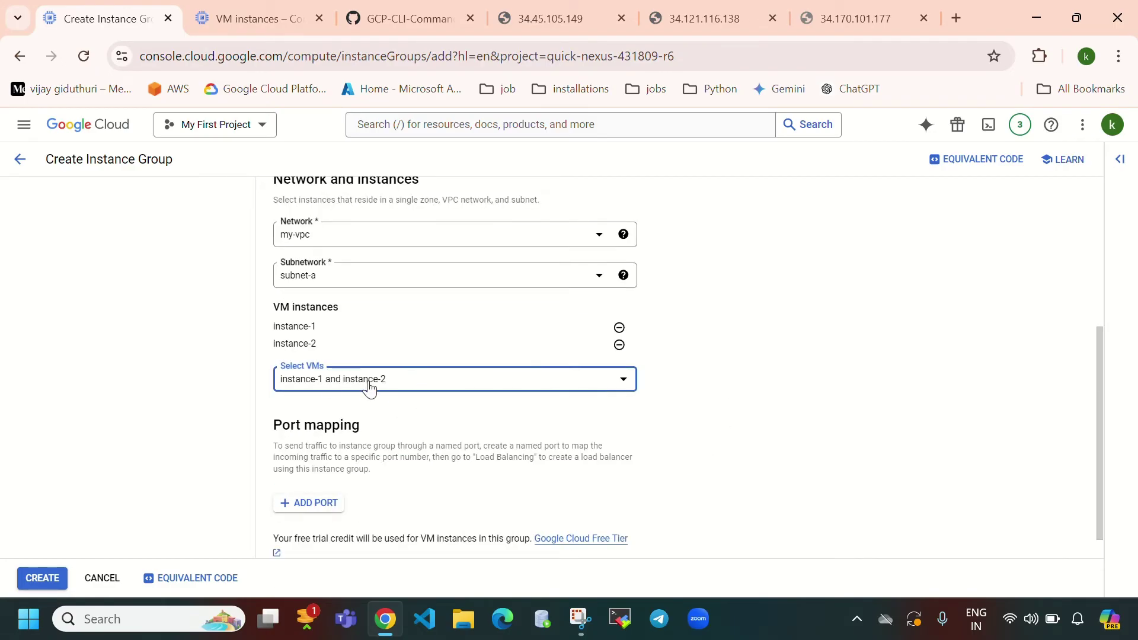
{"action": "left_click", "coordinate": [228, 18]}
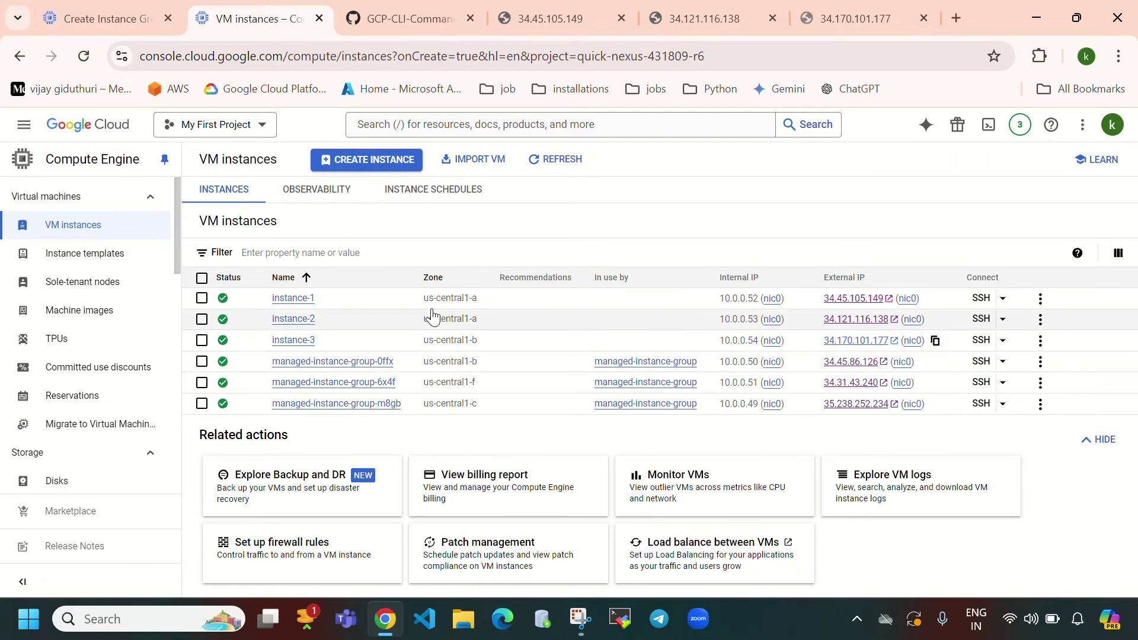
{"action": "left_click", "coordinate": [100, 18]}
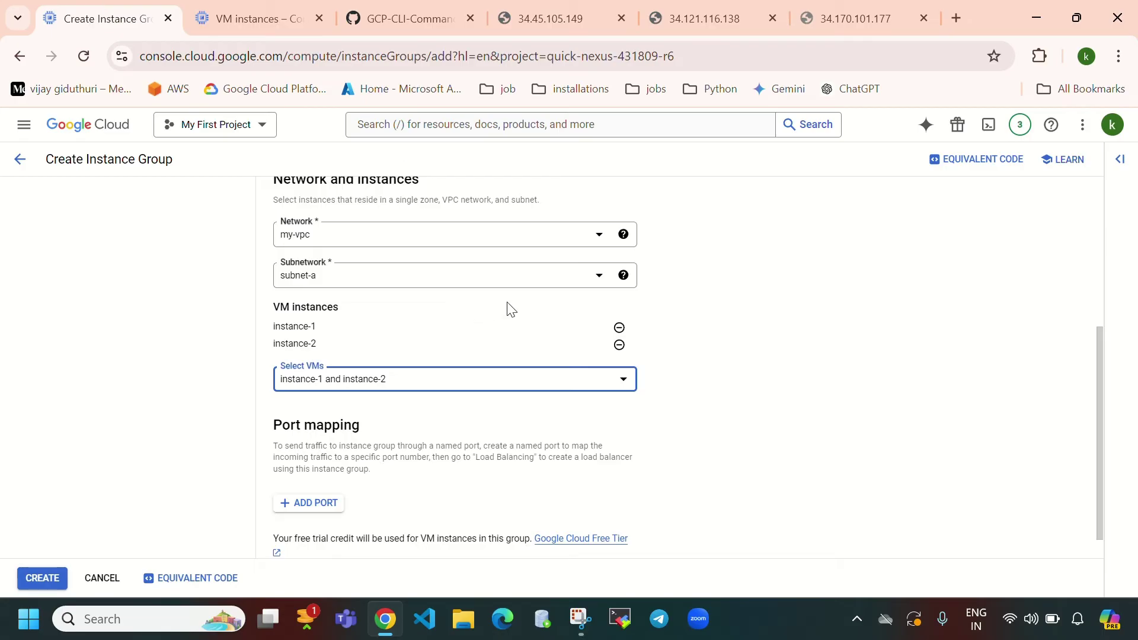
{"action": "scroll", "coordinate": [508, 307], "scroll_direction": "up", "scroll_amount": 3}
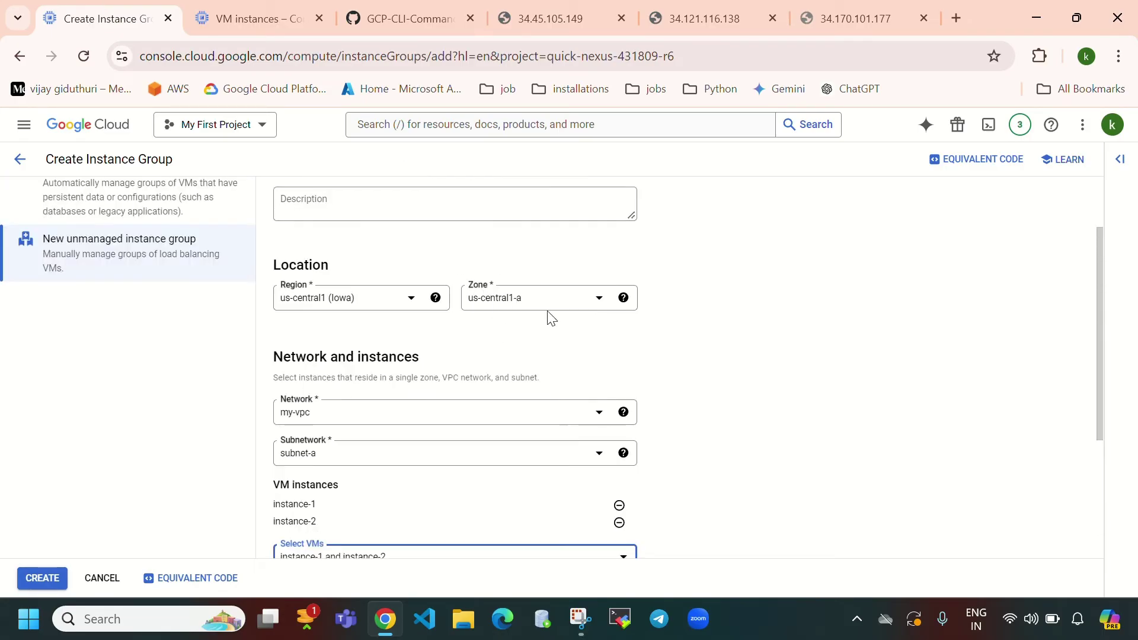
{"action": "scroll", "coordinate": [546, 356], "scroll_direction": "down", "scroll_amount": 3}
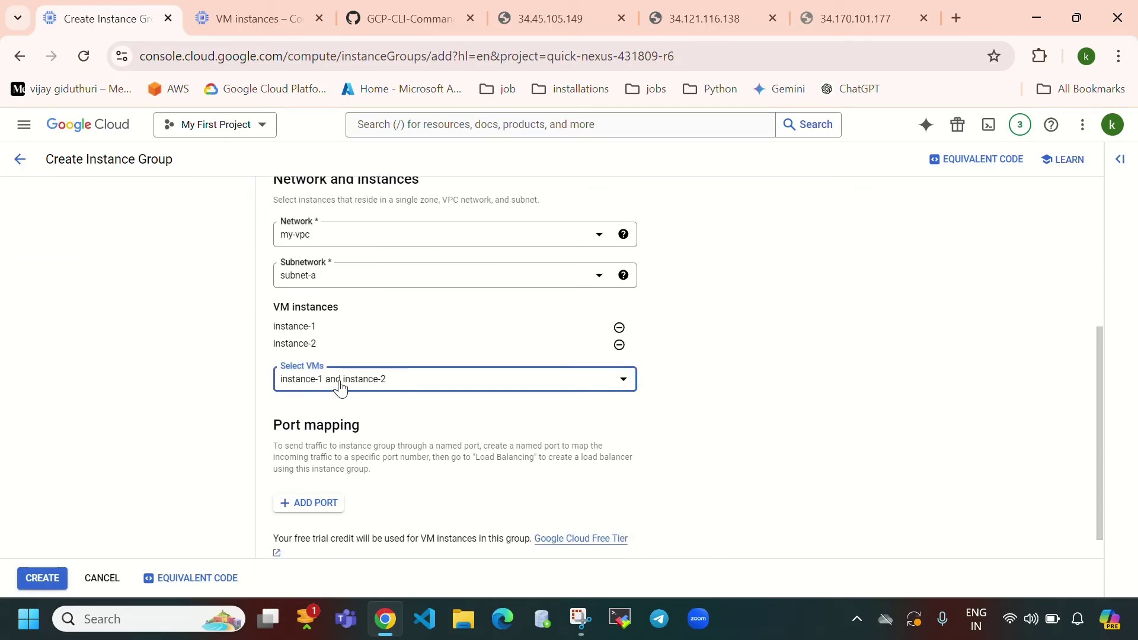
{"action": "scroll", "coordinate": [580, 426], "scroll_direction": "down", "scroll_amount": 1}
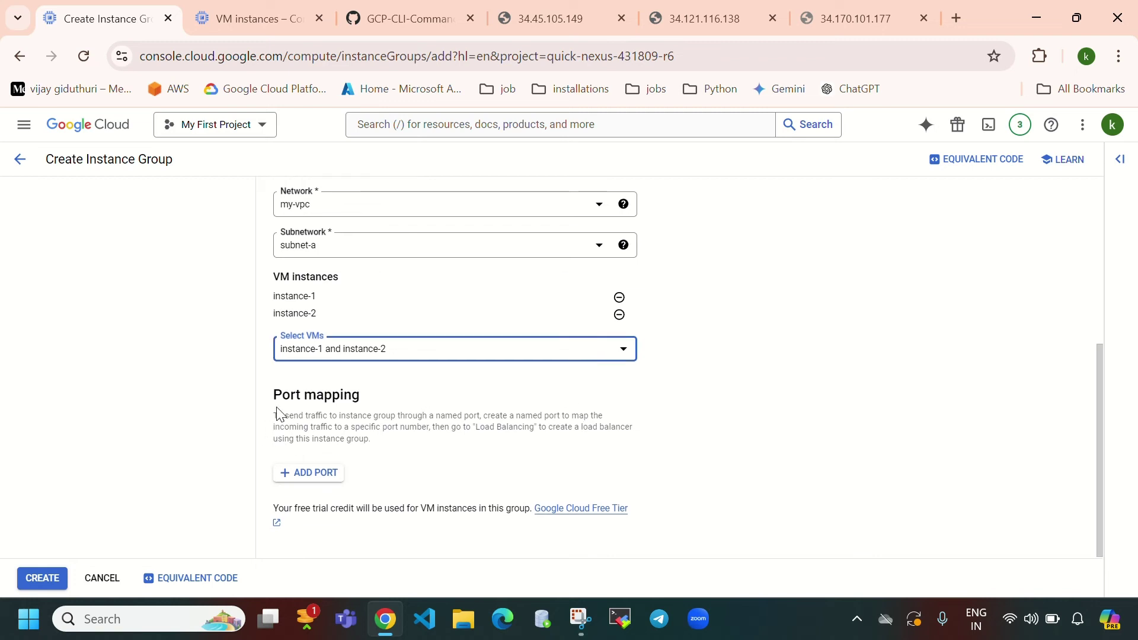
Add a named port to the instance group's port mapping with the name port and port number 80.
{"action": "left_click_drag", "start_coordinate": [278, 412], "coordinate": [483, 416]}
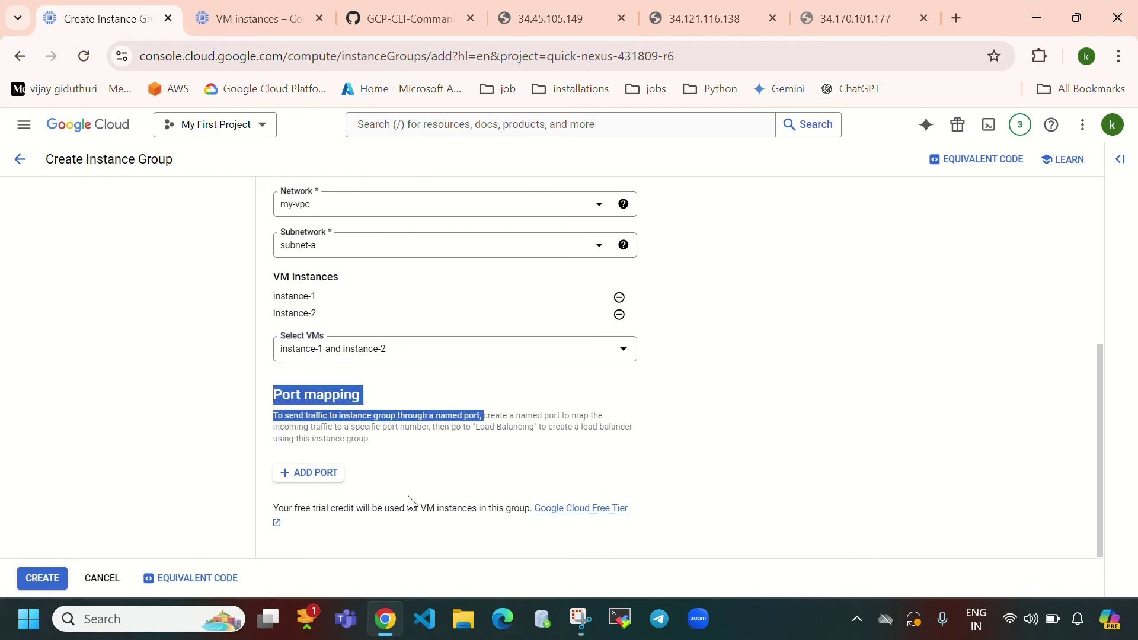
{"action": "left_click", "coordinate": [304, 474]}
{"action": "left_click", "coordinate": [356, 478]}
{"action": "type", "text": "p"}
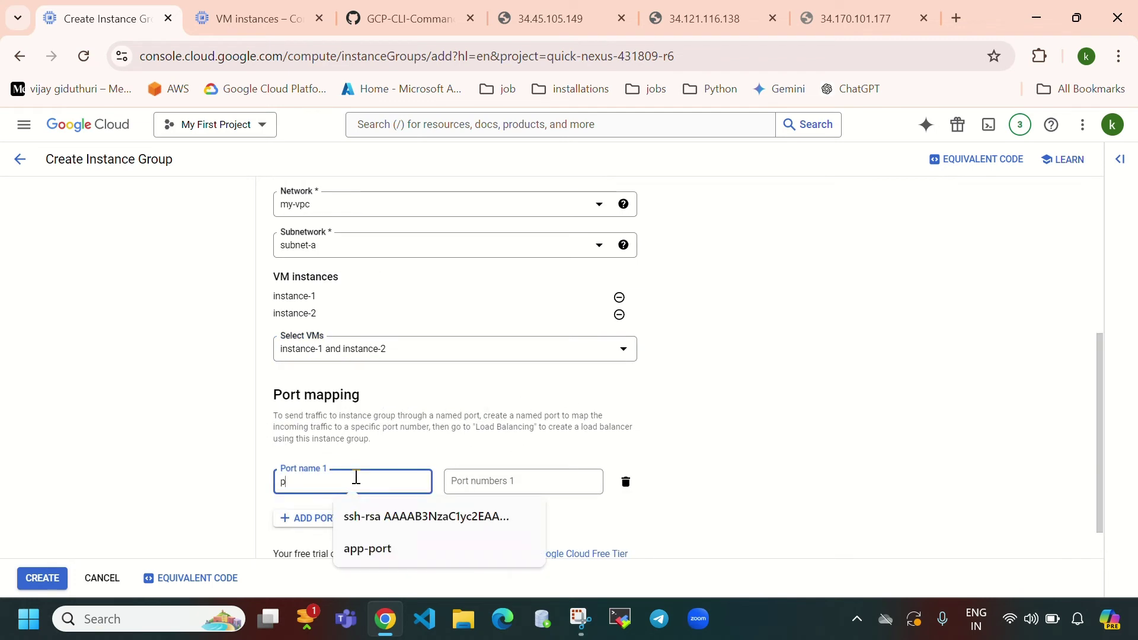
{"action": "type", "text": "ort"}
{"action": "left_click", "coordinate": [525, 481]}
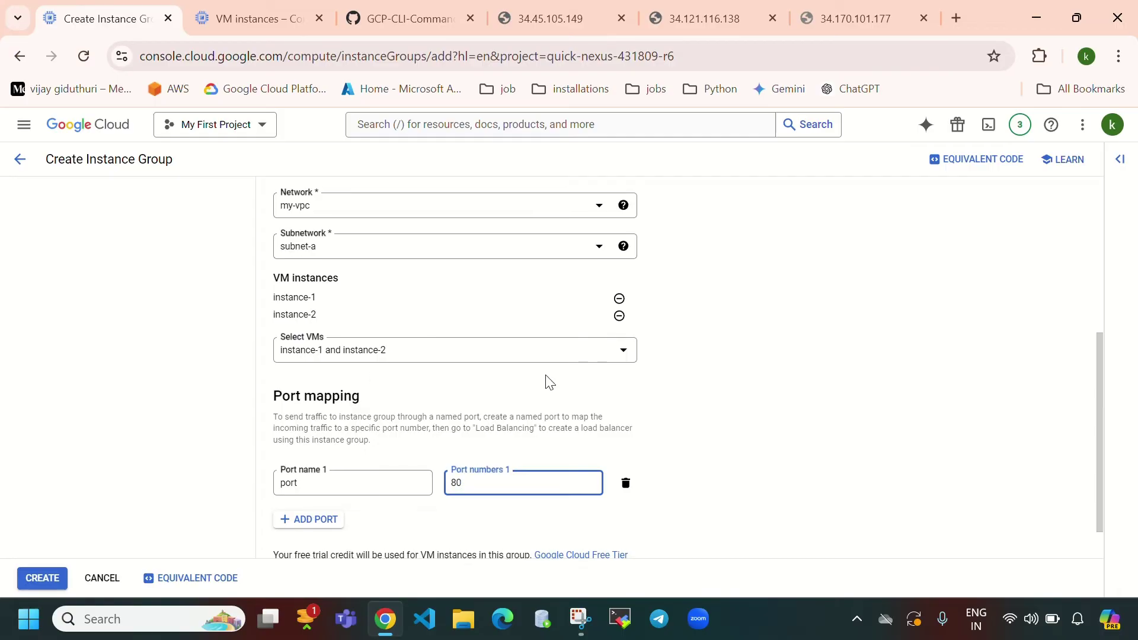
Review the group's name, region and zone against the instances in the VM instances list.
{"action": "scroll", "coordinate": [550, 382], "scroll_direction": "up", "scroll_amount": 5}
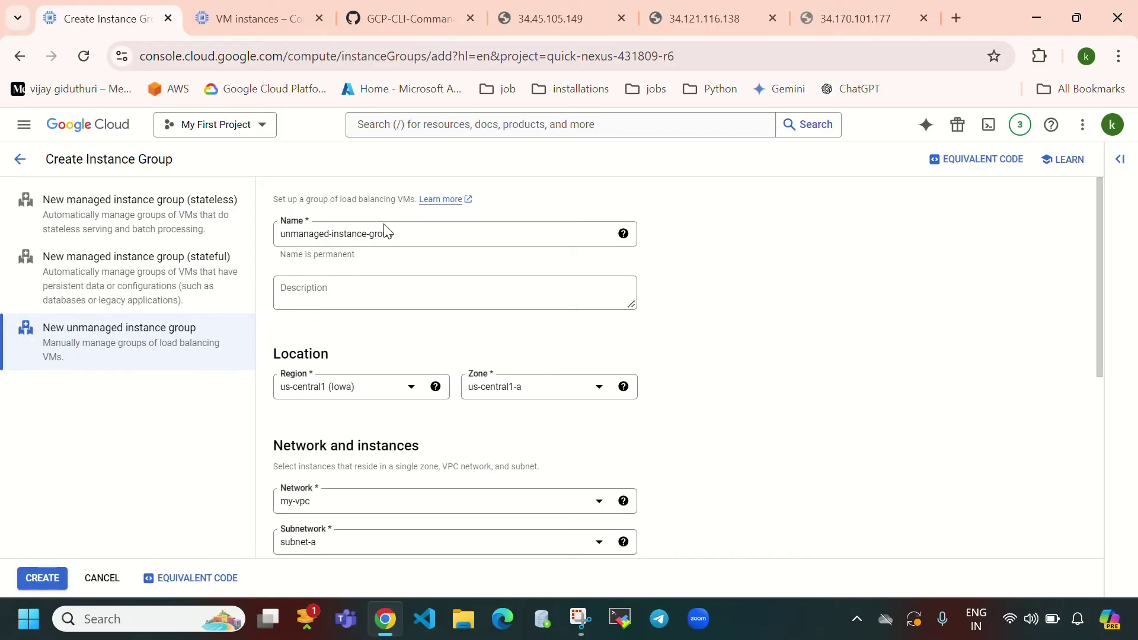
{"action": "left_click_drag", "start_coordinate": [415, 238], "coordinate": [267, 248]}
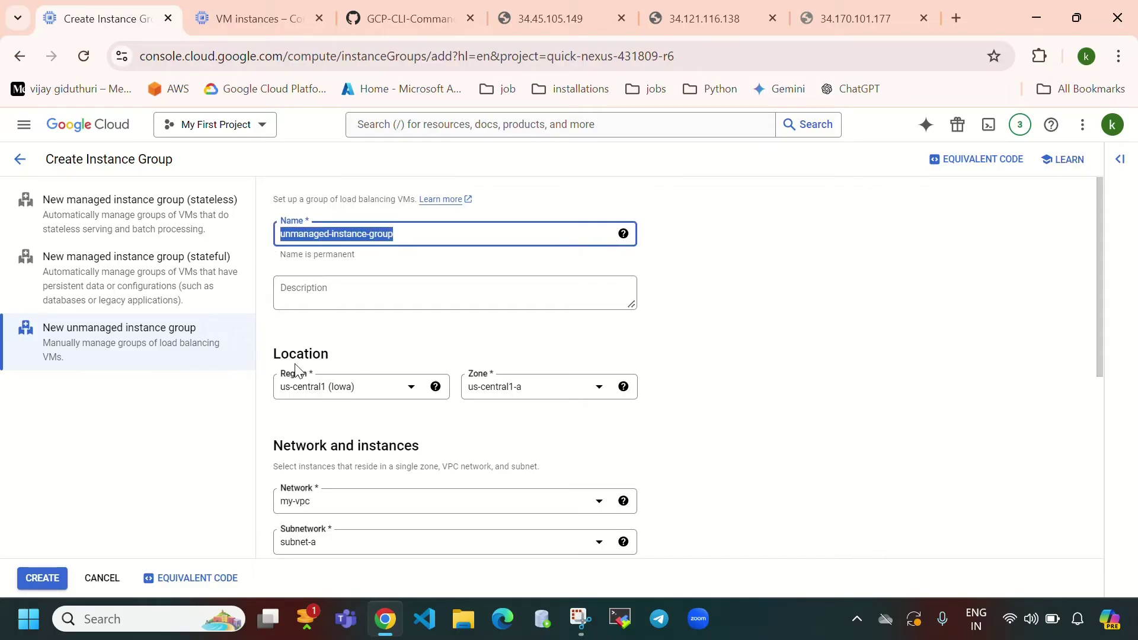
{"action": "left_click", "coordinate": [250, 28]}
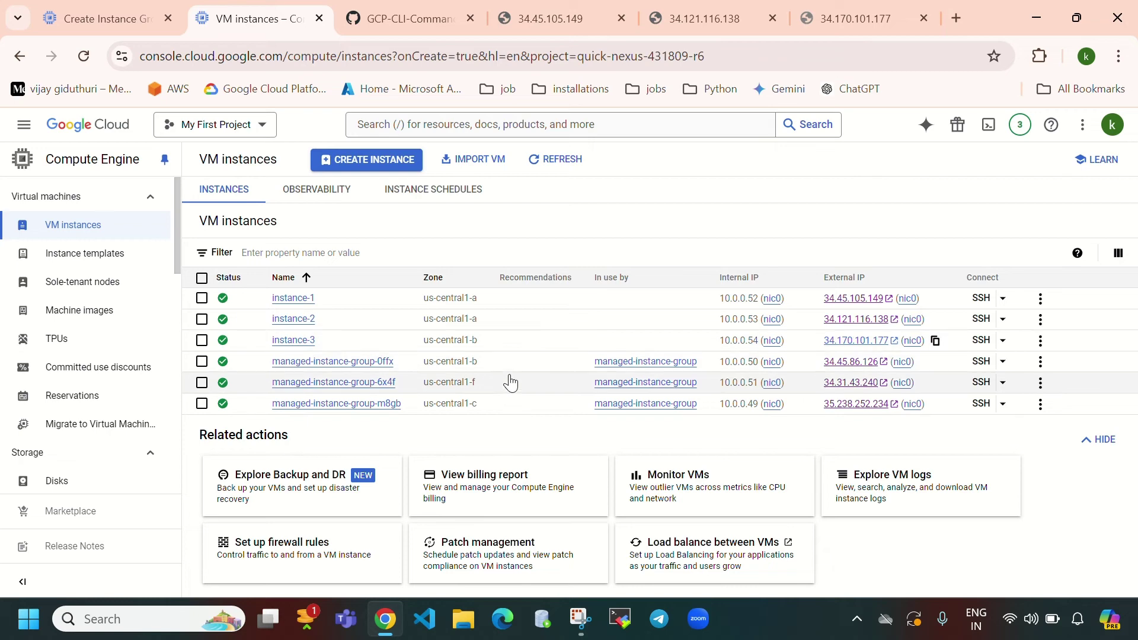
{"action": "left_click", "coordinate": [130, 12]}
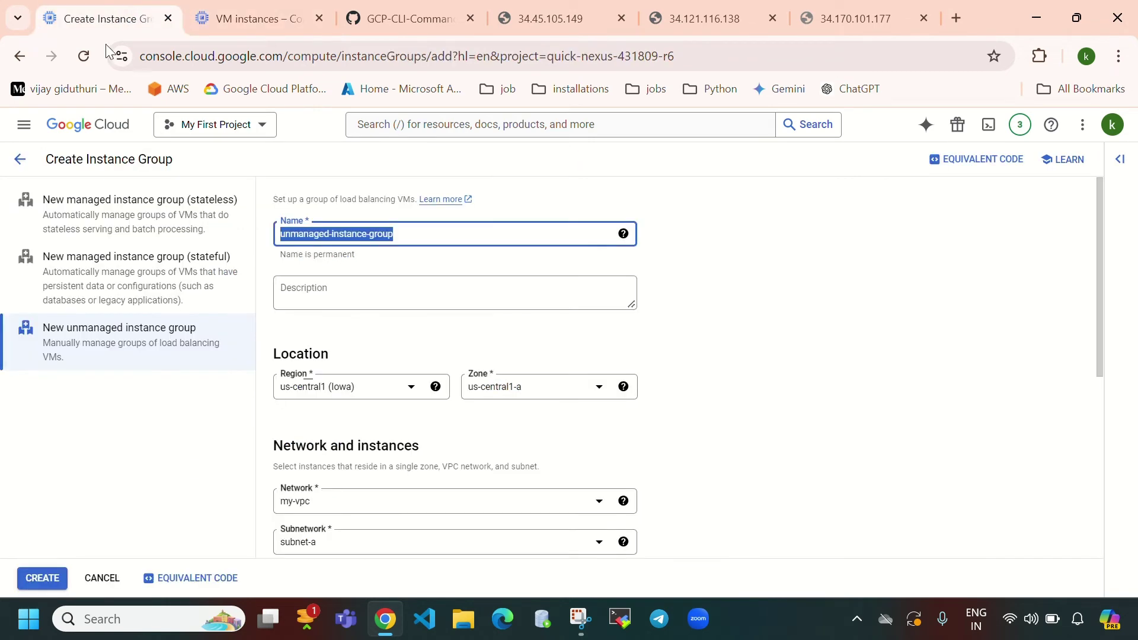
{"action": "left_click", "coordinate": [235, 14]}
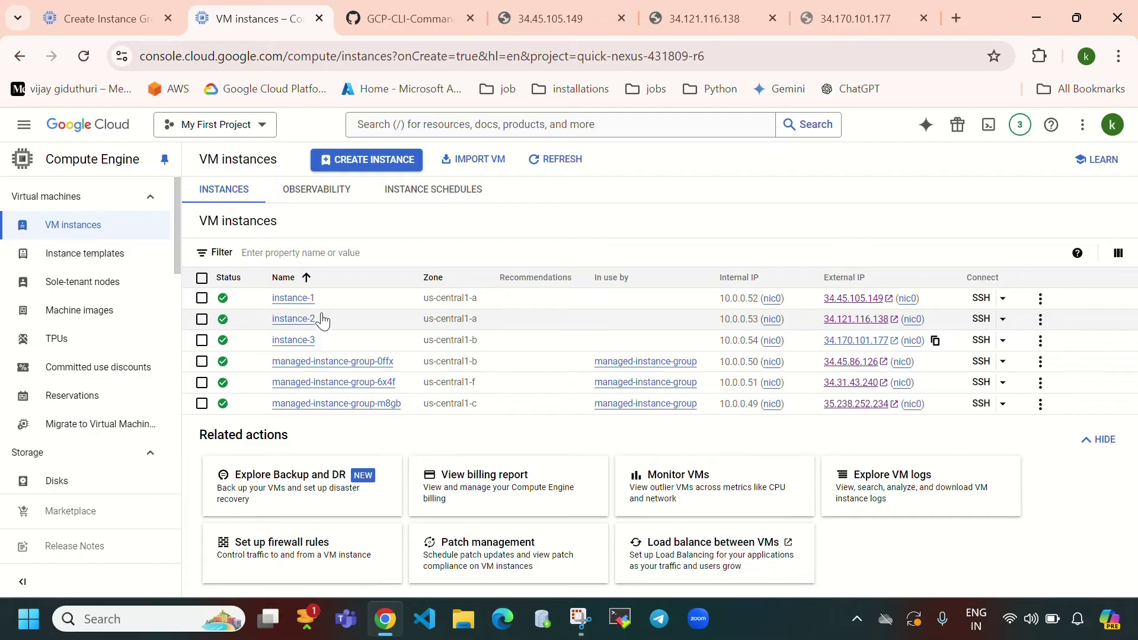
{"action": "left_click", "coordinate": [115, 28]}
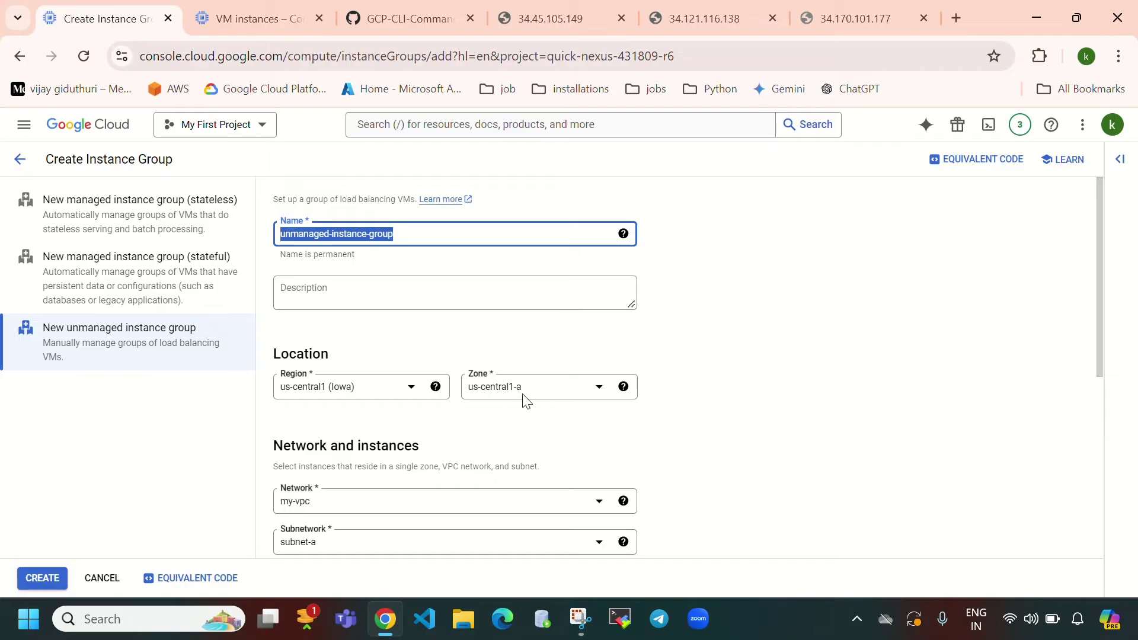
Check the selected VMs and port mapping, create the unmanaged instance group and view its creation progress in the notifications.
{"action": "scroll", "coordinate": [555, 406], "scroll_direction": "down", "scroll_amount": 3}
{"action": "scroll", "coordinate": [508, 367], "scroll_direction": "down", "scroll_amount": 2}
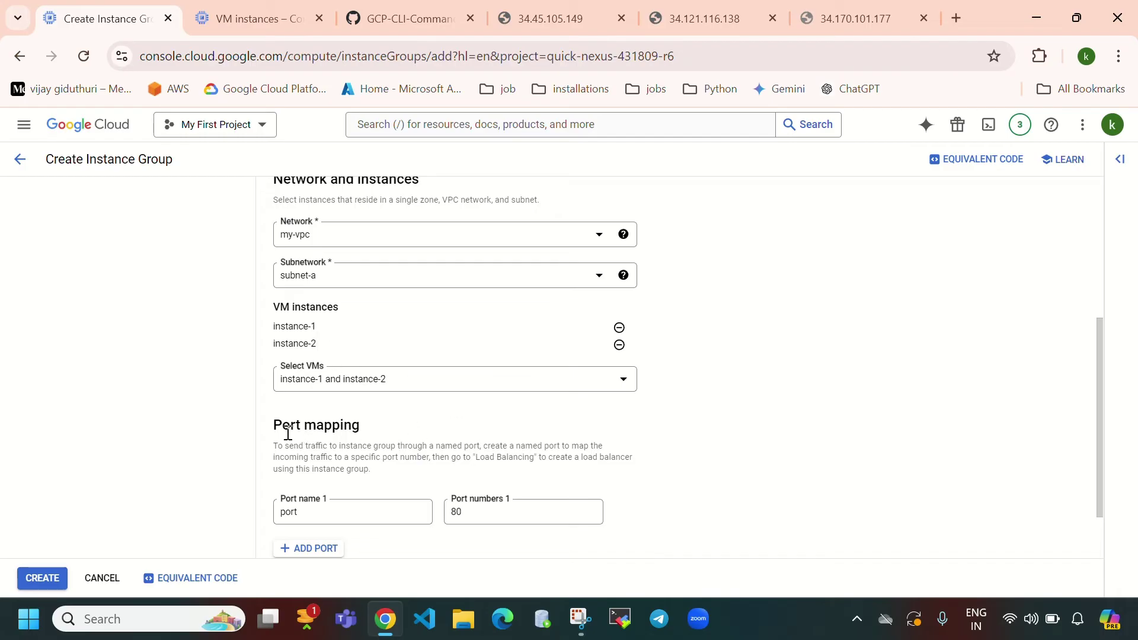
{"action": "left_click_drag", "start_coordinate": [273, 432], "coordinate": [401, 432]}
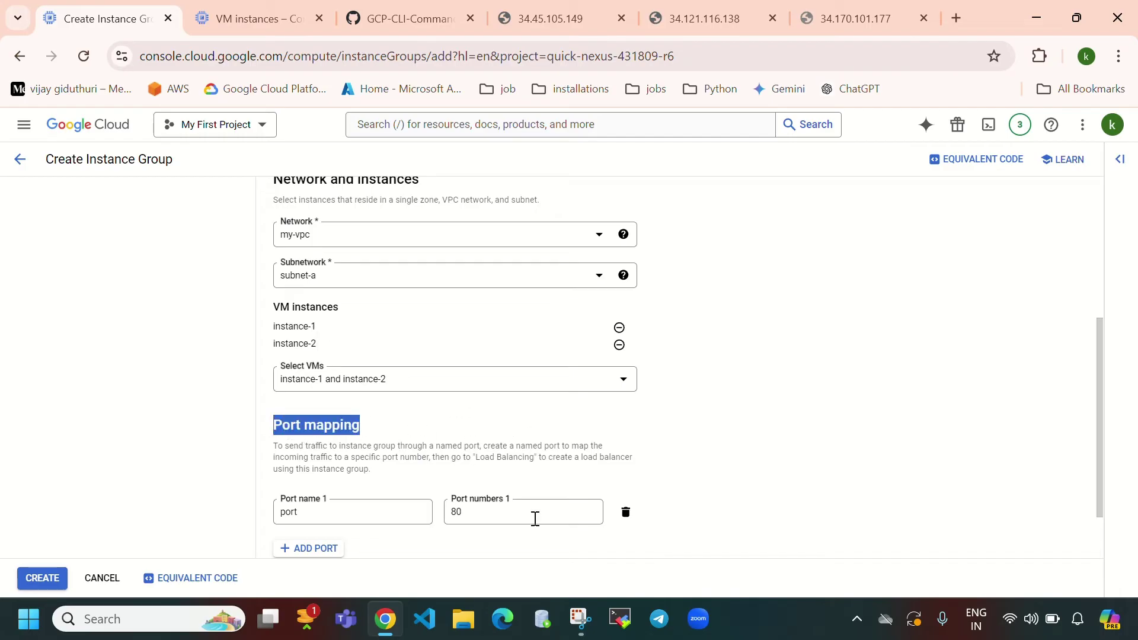
{"action": "left_click_drag", "start_coordinate": [525, 527], "coordinate": [442, 516]}
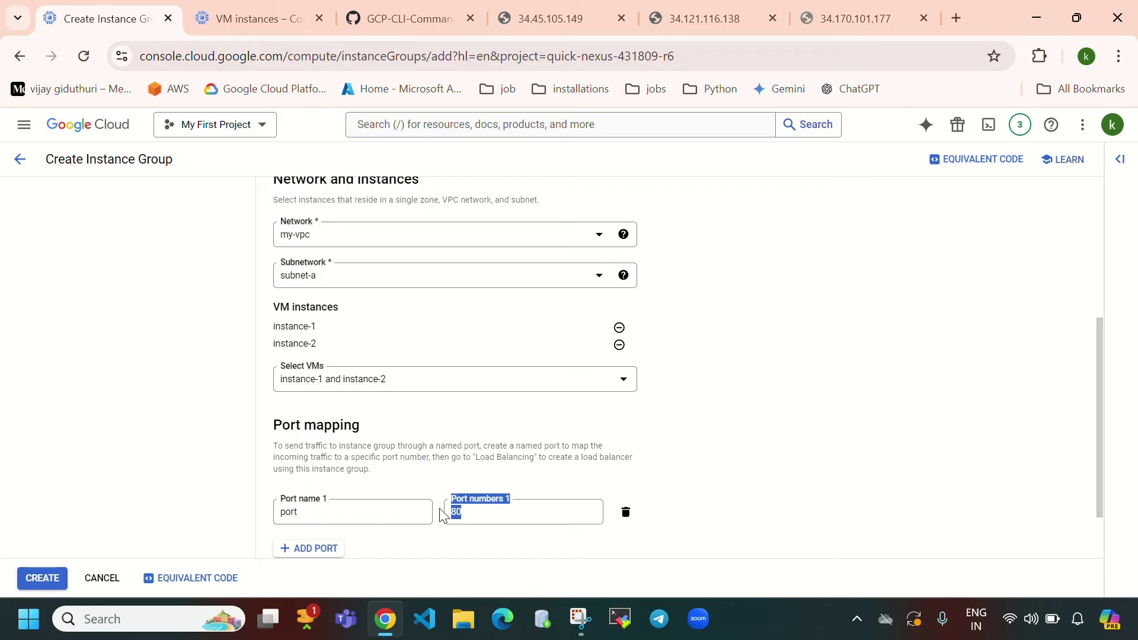
{"action": "left_click", "coordinate": [753, 457]}
{"action": "scroll", "coordinate": [765, 438], "scroll_direction": "down", "scroll_amount": 1}
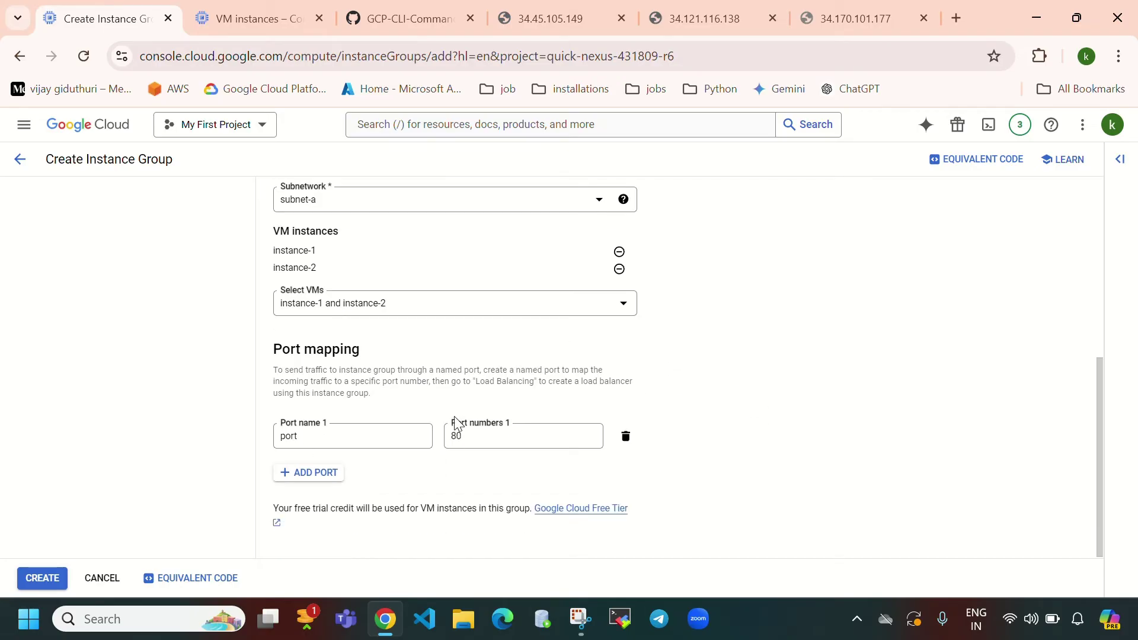
{"action": "left_click", "coordinate": [52, 578]}
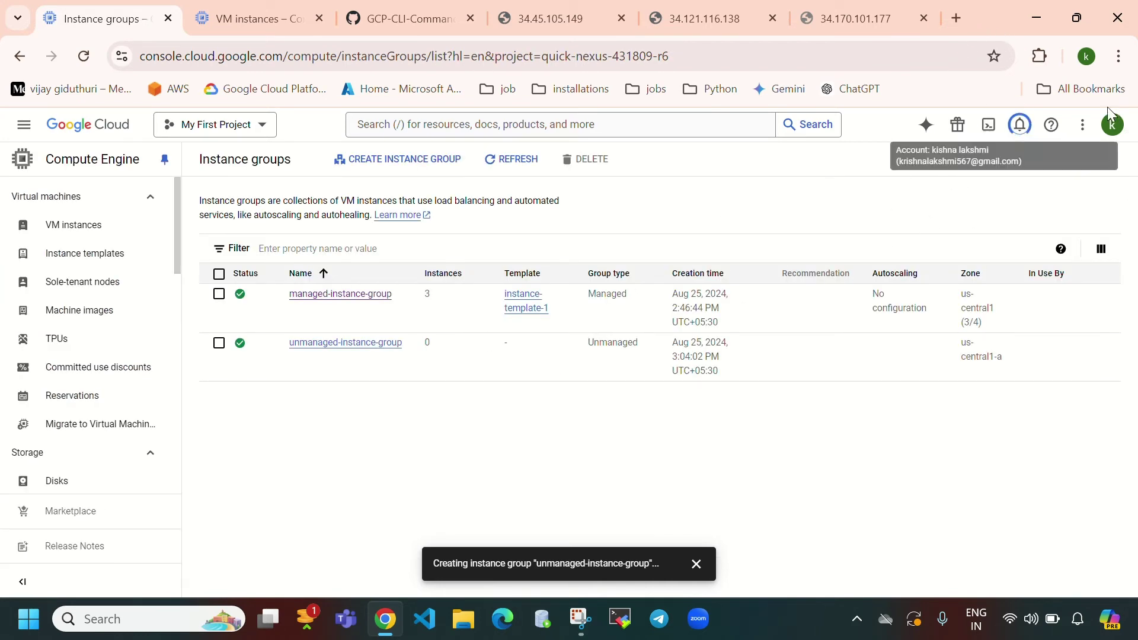
{"action": "left_click", "coordinate": [1019, 124]}
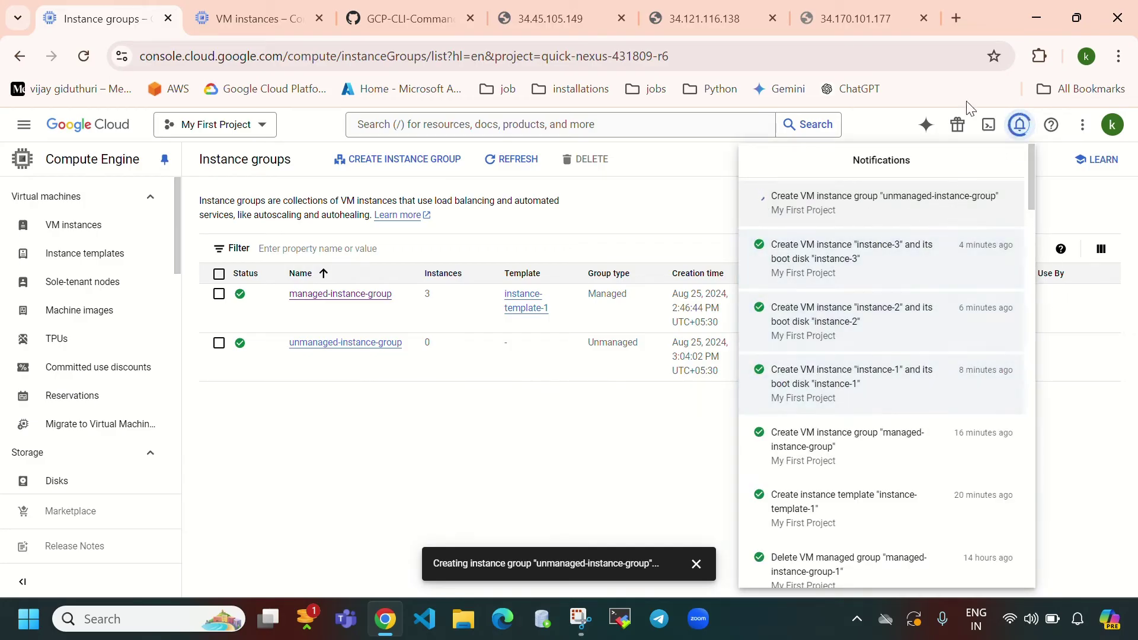
Search the web for "unmanaged instance group gcp" in a new tab and read the definition in Google Cloud's "Group unmanaged VMs together" guide.
{"action": "left_click", "coordinate": [955, 17]}
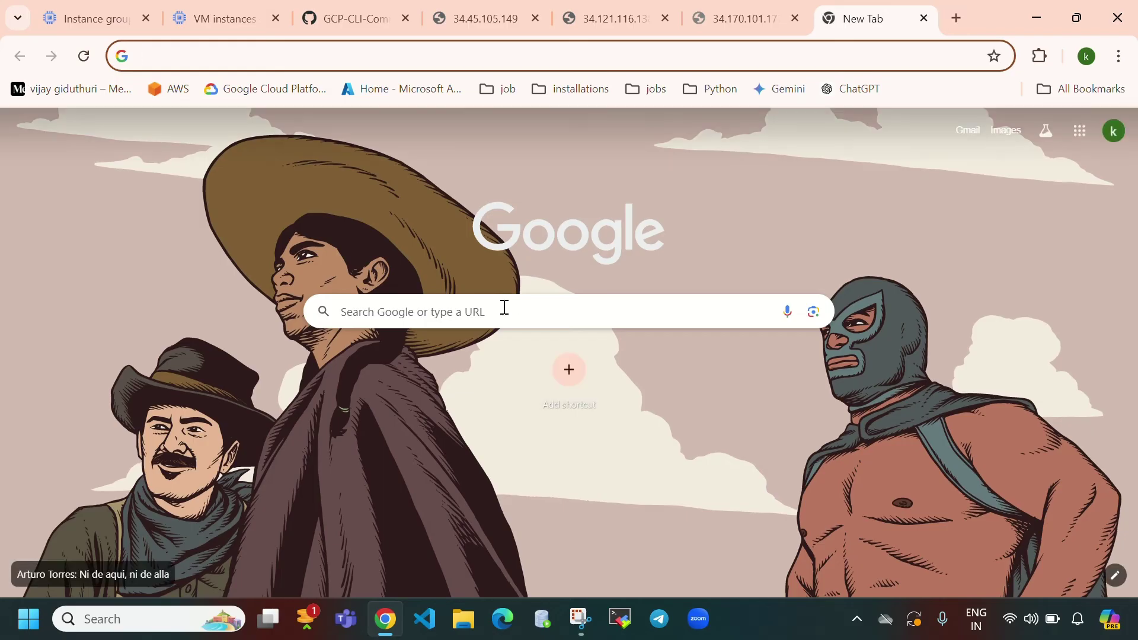
{"action": "left_click", "coordinate": [506, 305]}
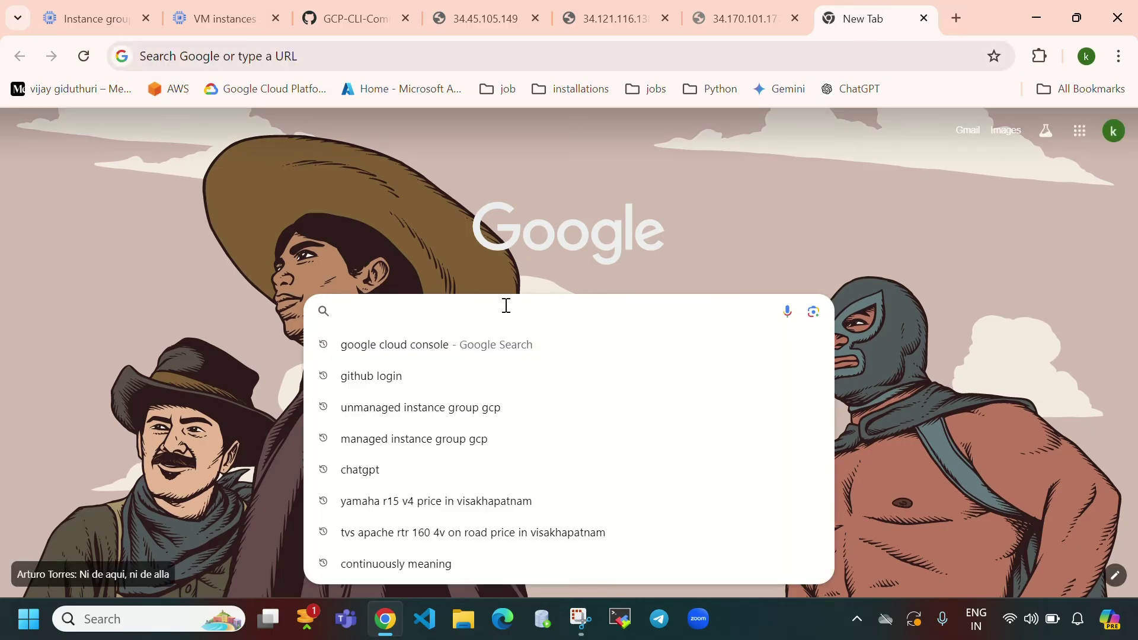
{"action": "type", "text": "unma"}
{"action": "key", "text": "Right"}
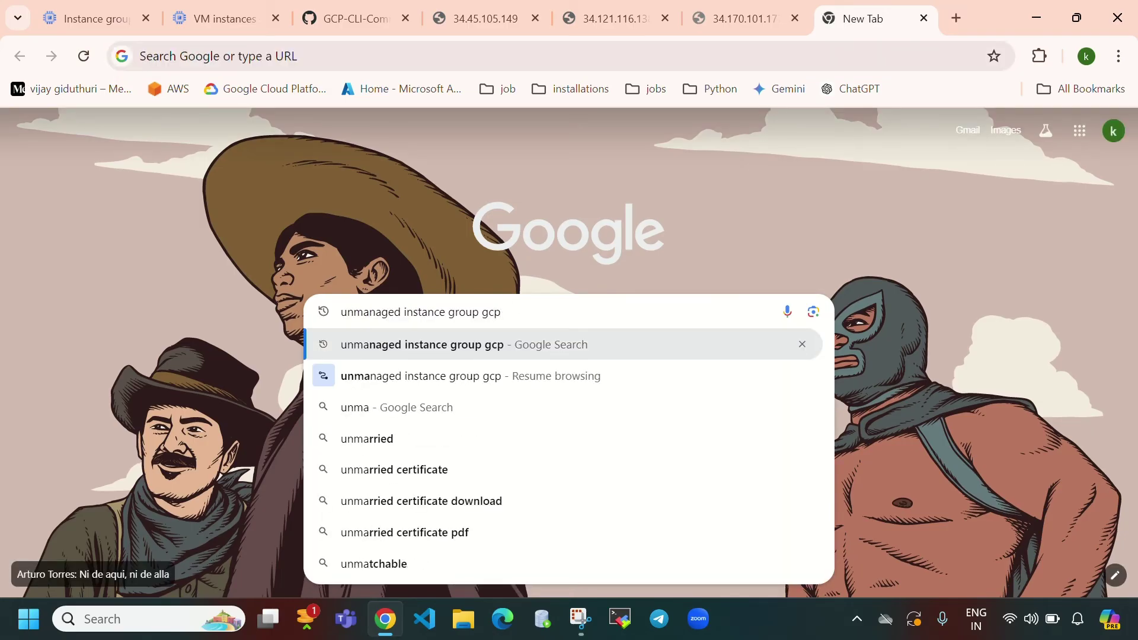
{"action": "key", "text": "Return"}
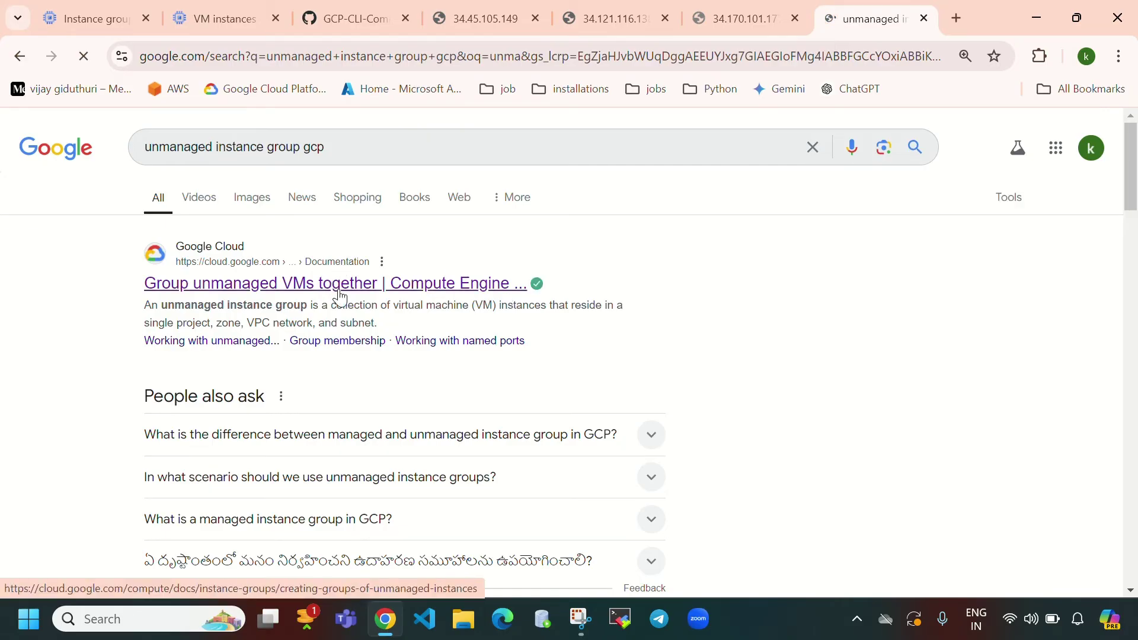
{"action": "left_click", "coordinate": [340, 285]}
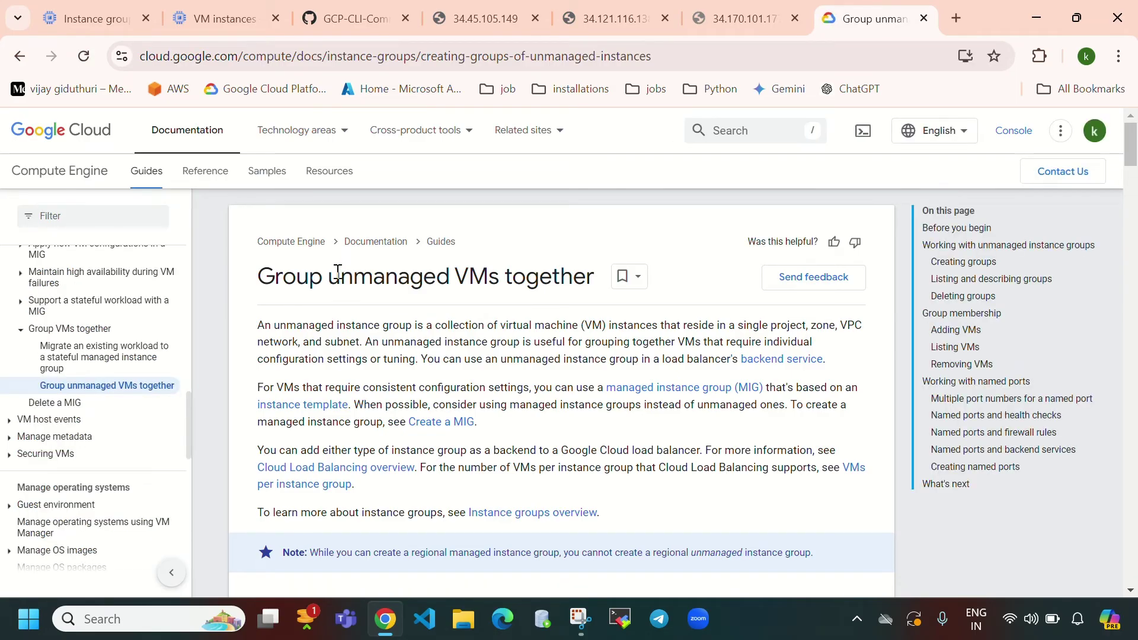
{"action": "left_click_drag", "start_coordinate": [261, 277], "coordinate": [598, 276]}
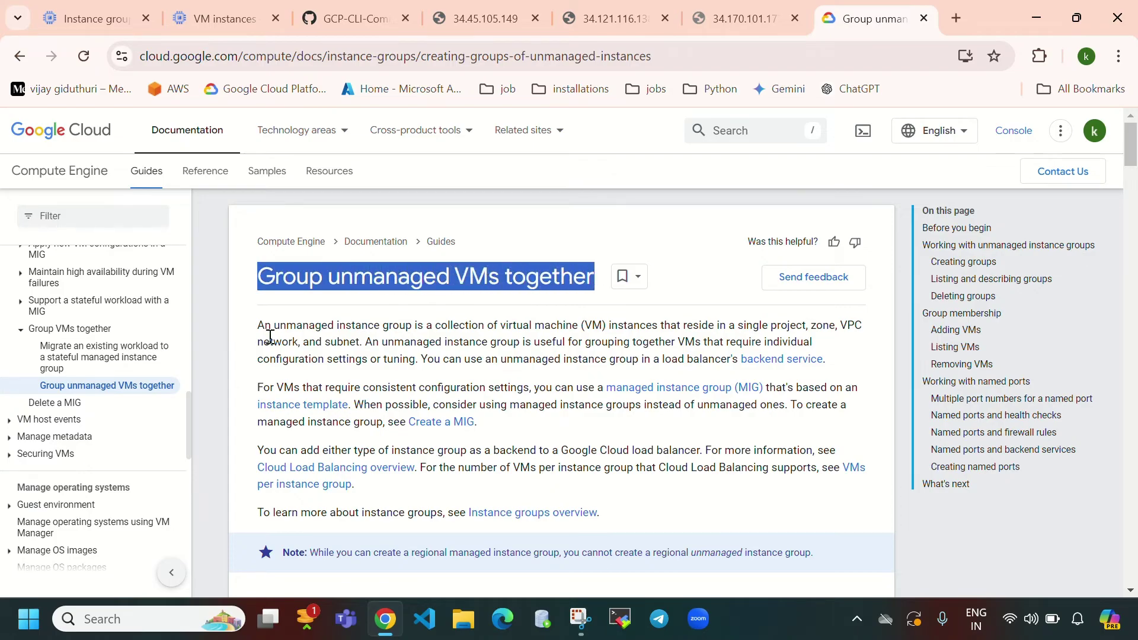
{"action": "left_click_drag", "start_coordinate": [258, 326], "coordinate": [363, 339]}
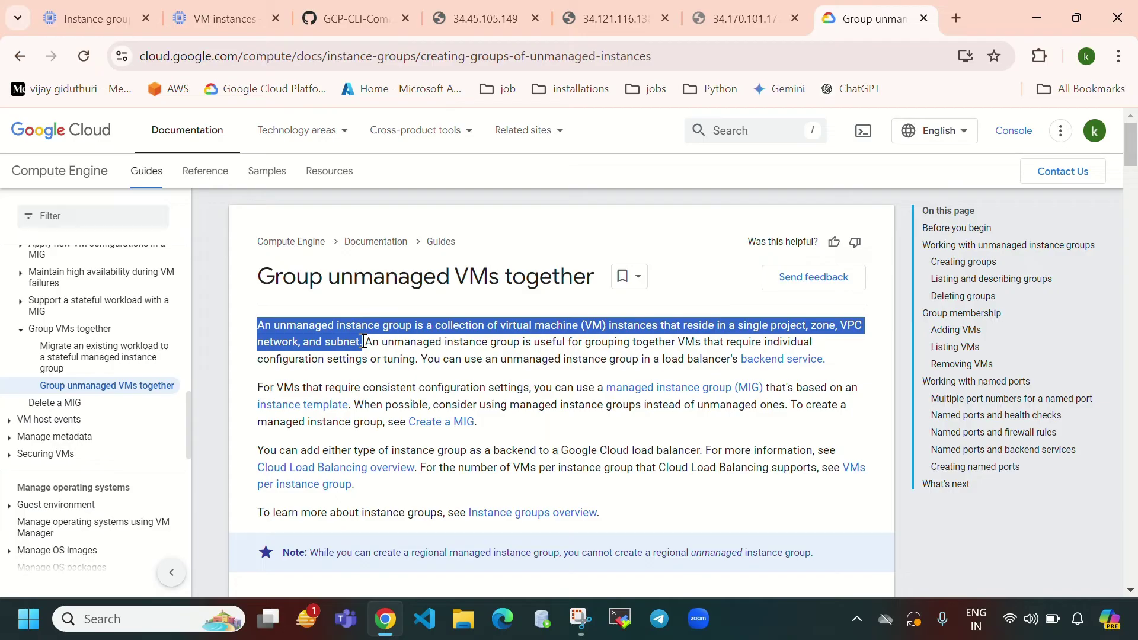
View the project selection for the instance groups, close it unchanged and compare it with the guide's definition of an unmanaged group.
{"action": "left_click", "coordinate": [86, 19]}
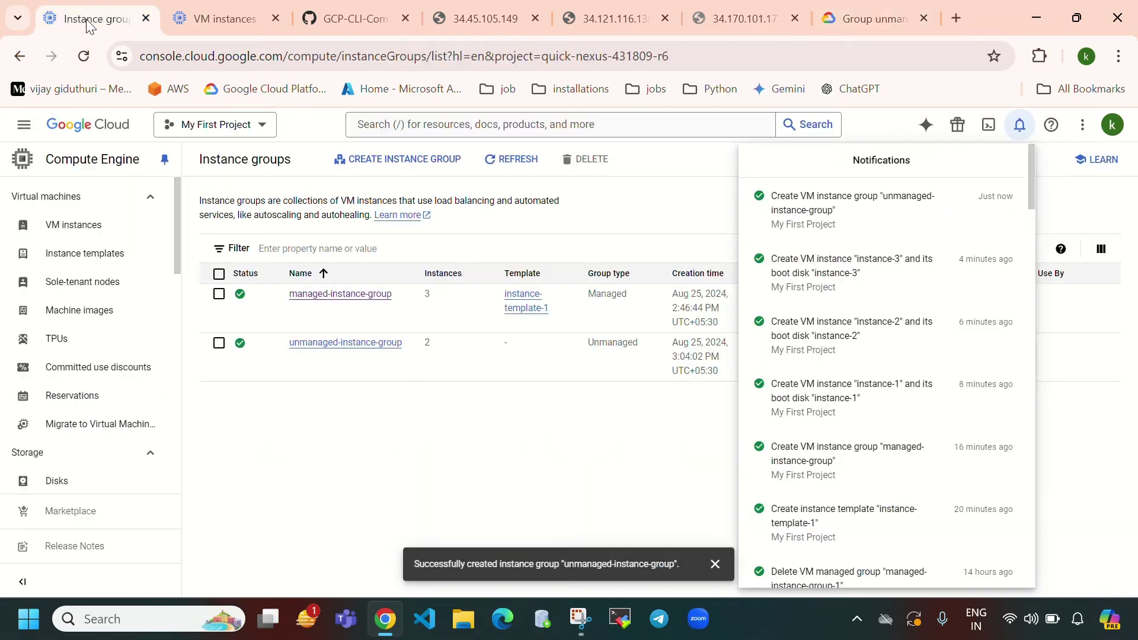
{"action": "left_click", "coordinate": [238, 133]}
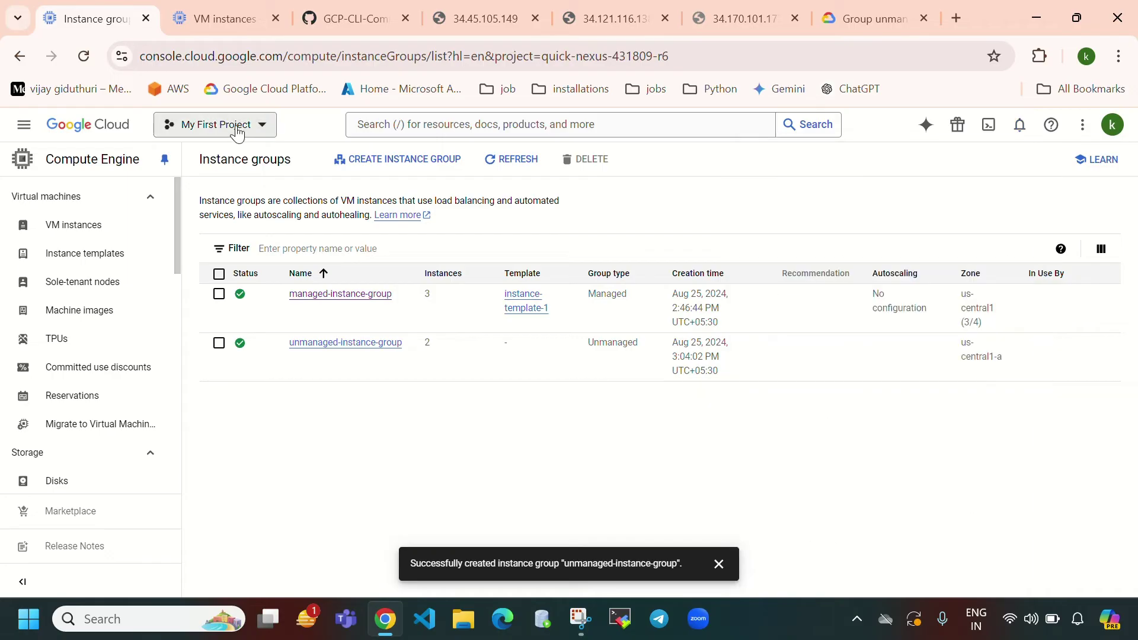
{"action": "left_click", "coordinate": [262, 126]}
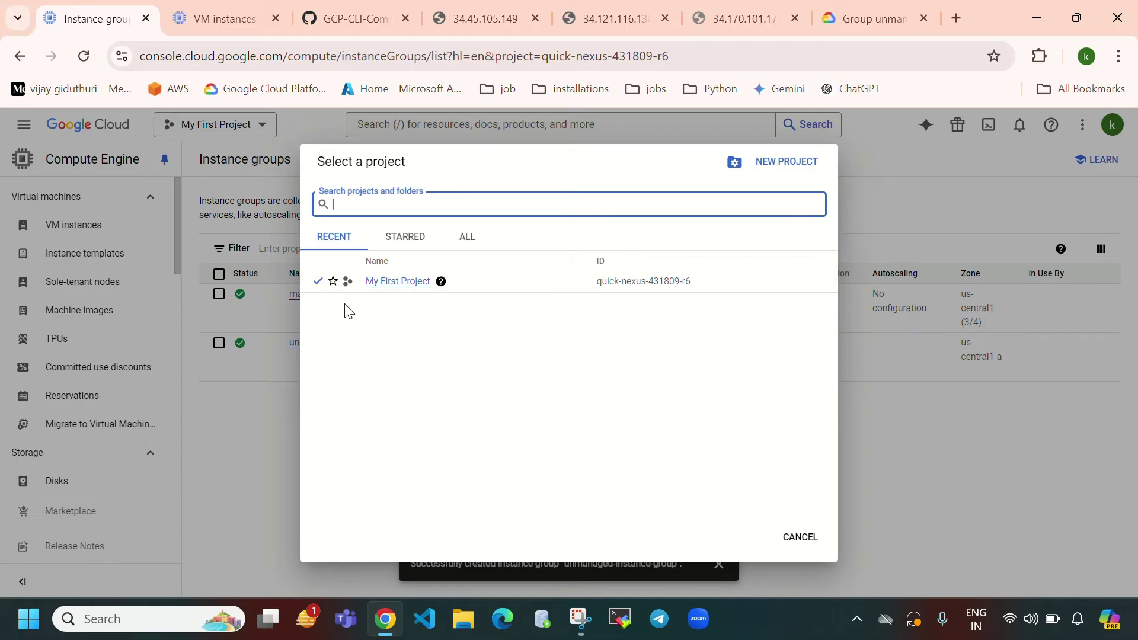
{"action": "left_click", "coordinate": [829, 529]}
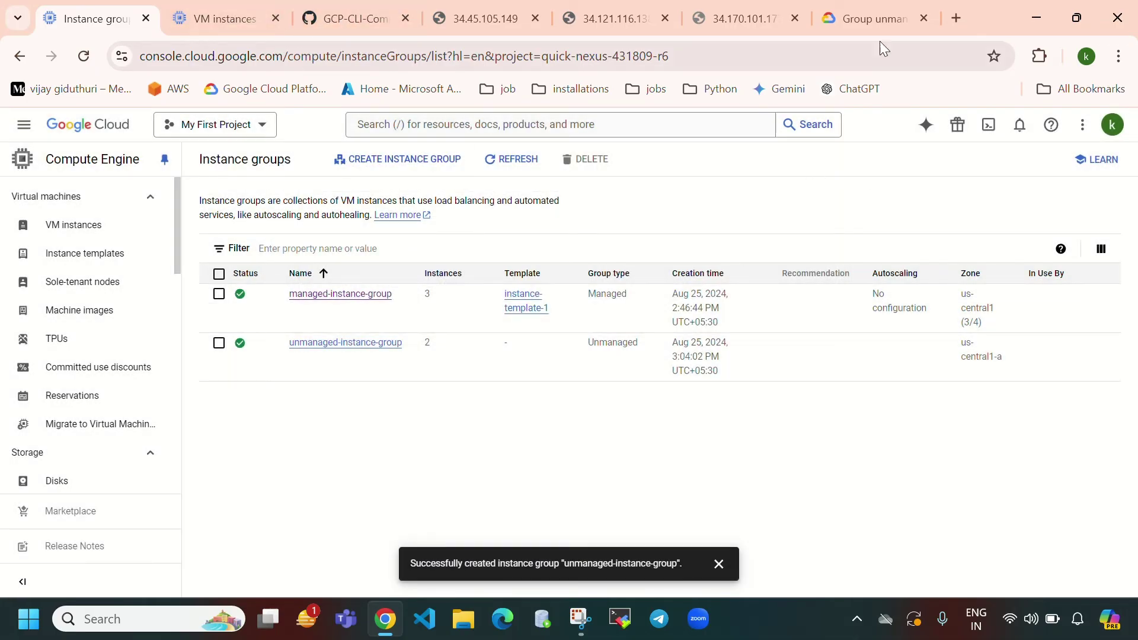
{"action": "left_click", "coordinate": [873, 19]}
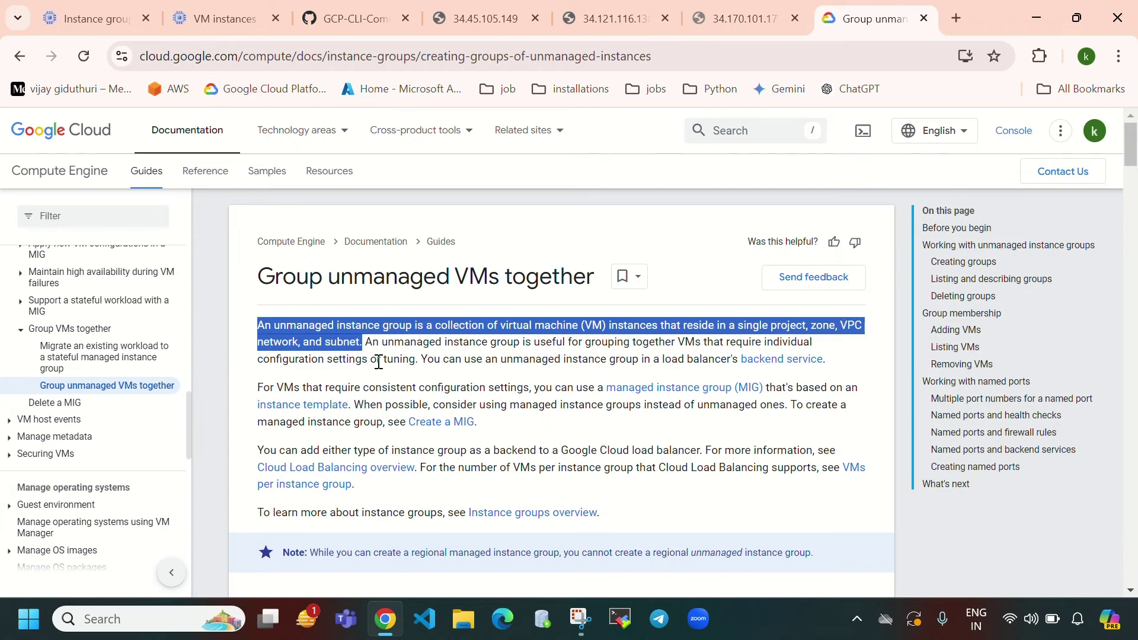
{"action": "left_click", "coordinate": [664, 355]}
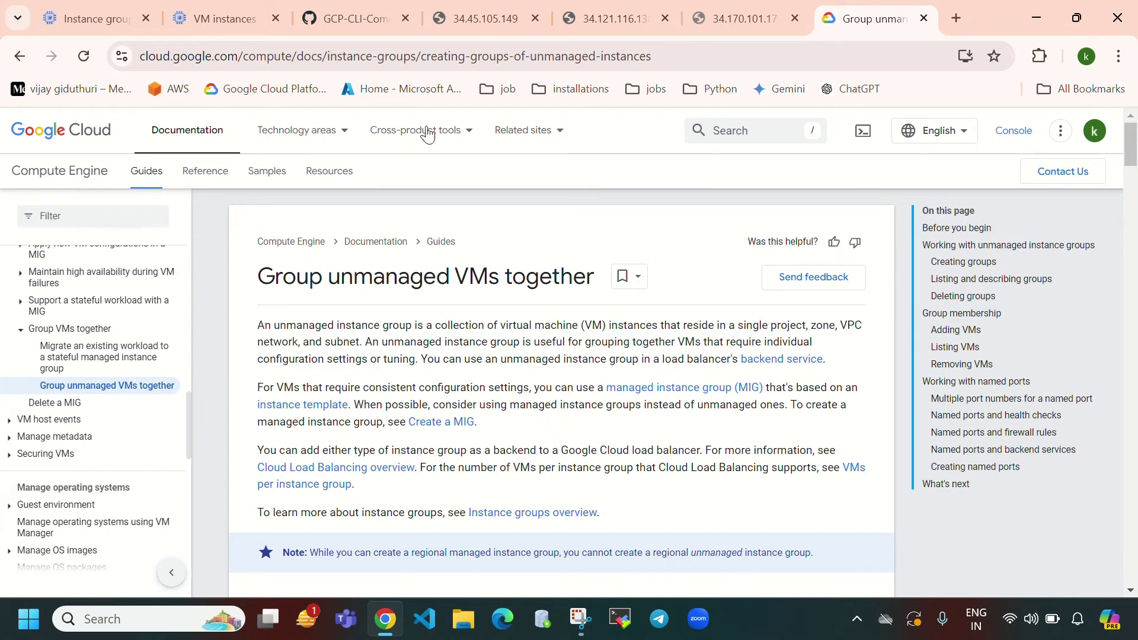
Refresh the instance groups list and open the details of unmanaged-instance-group.
{"action": "left_click", "coordinate": [239, 28]}
{"action": "left_click", "coordinate": [81, 23]}
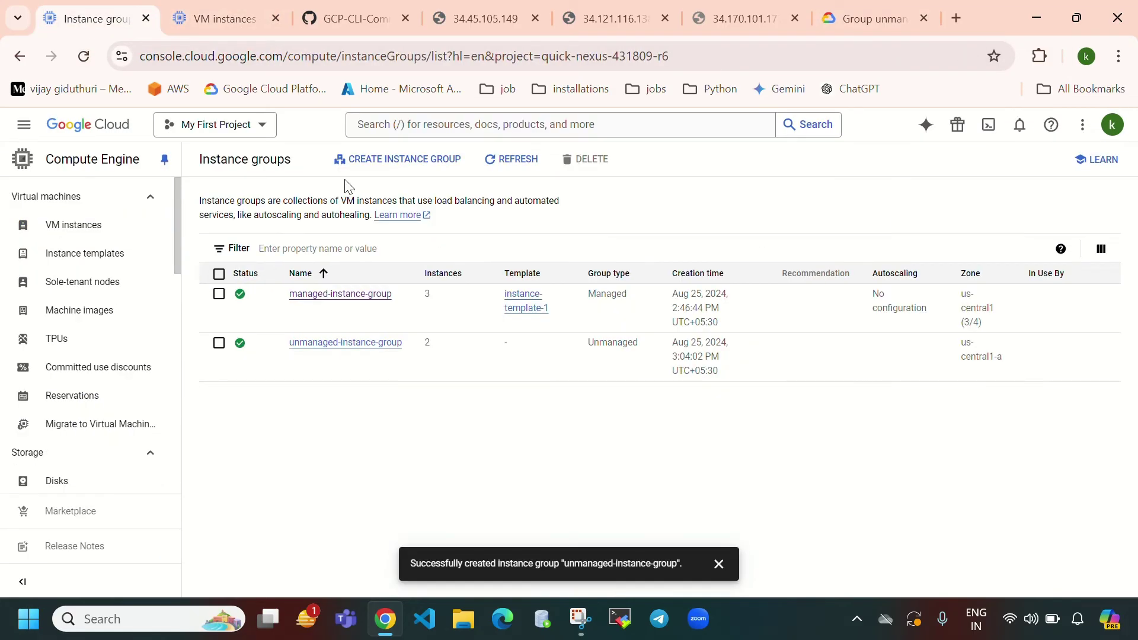
{"action": "left_click", "coordinate": [518, 166]}
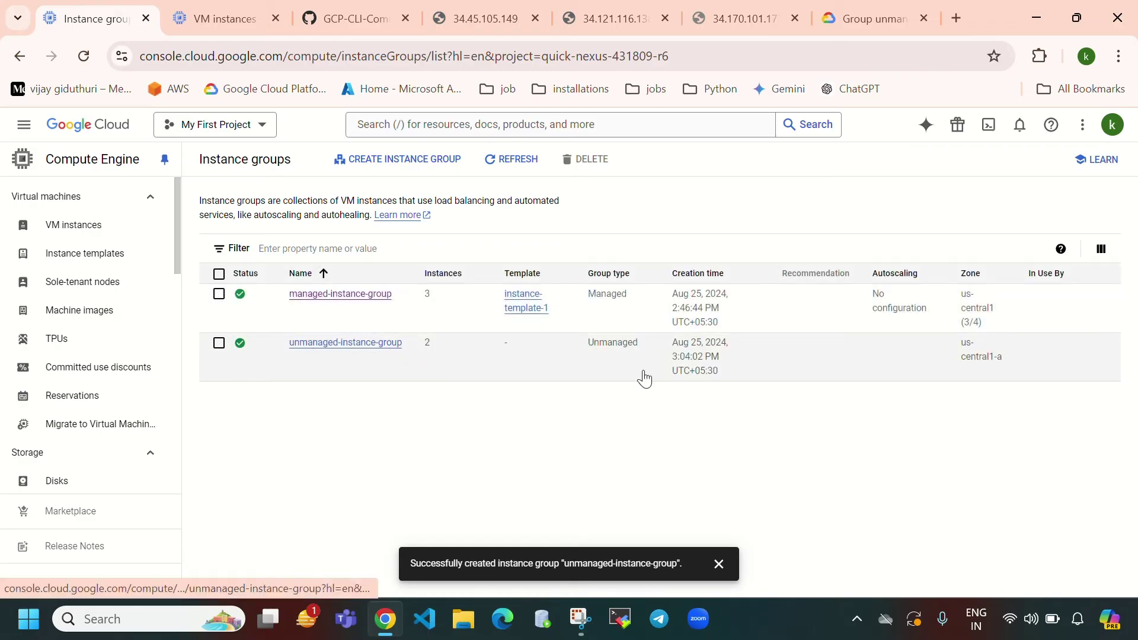
{"action": "left_click", "coordinate": [331, 344]}
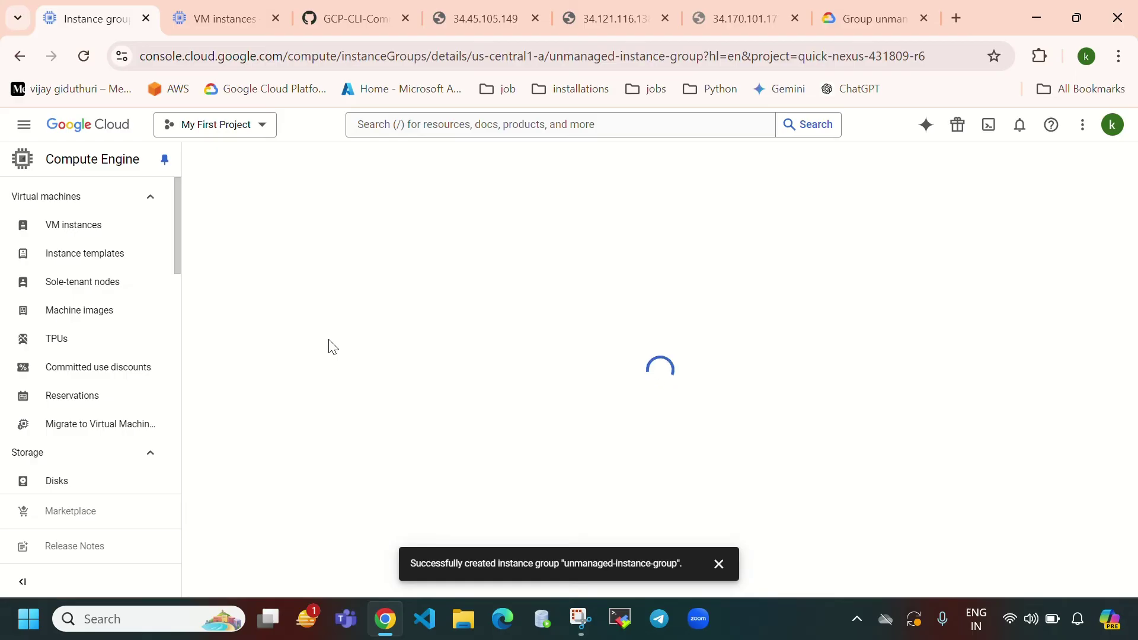
Refresh the VM instances list, examine the member VMs in unmanaged-instance-group's overview and return to the instance groups list.
{"action": "left_click", "coordinate": [218, 16]}
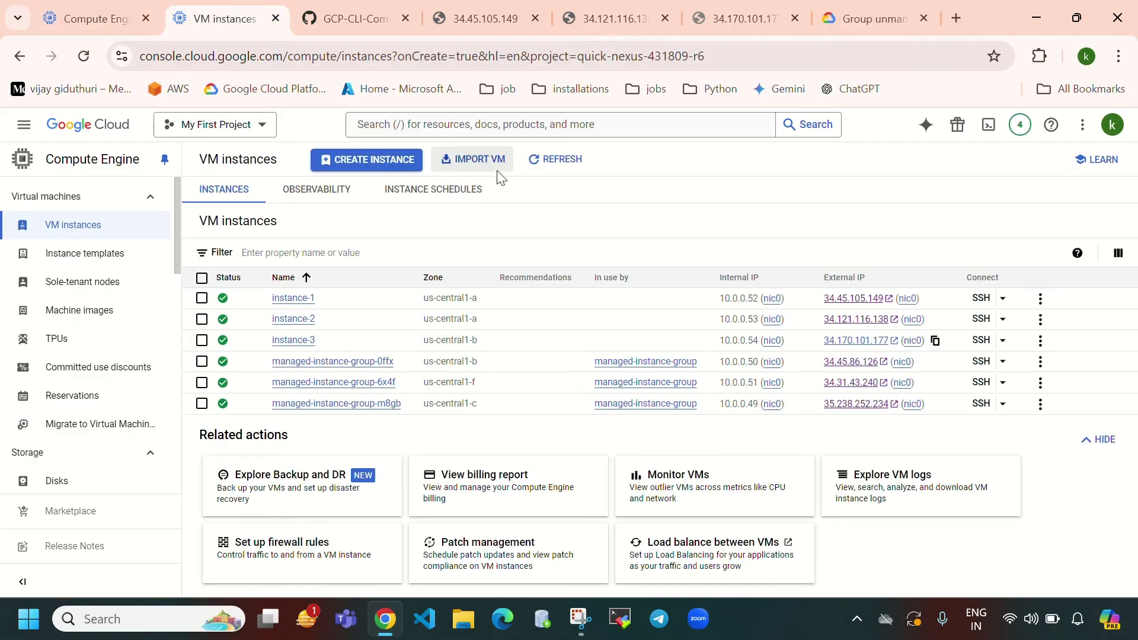
{"action": "left_click", "coordinate": [536, 171]}
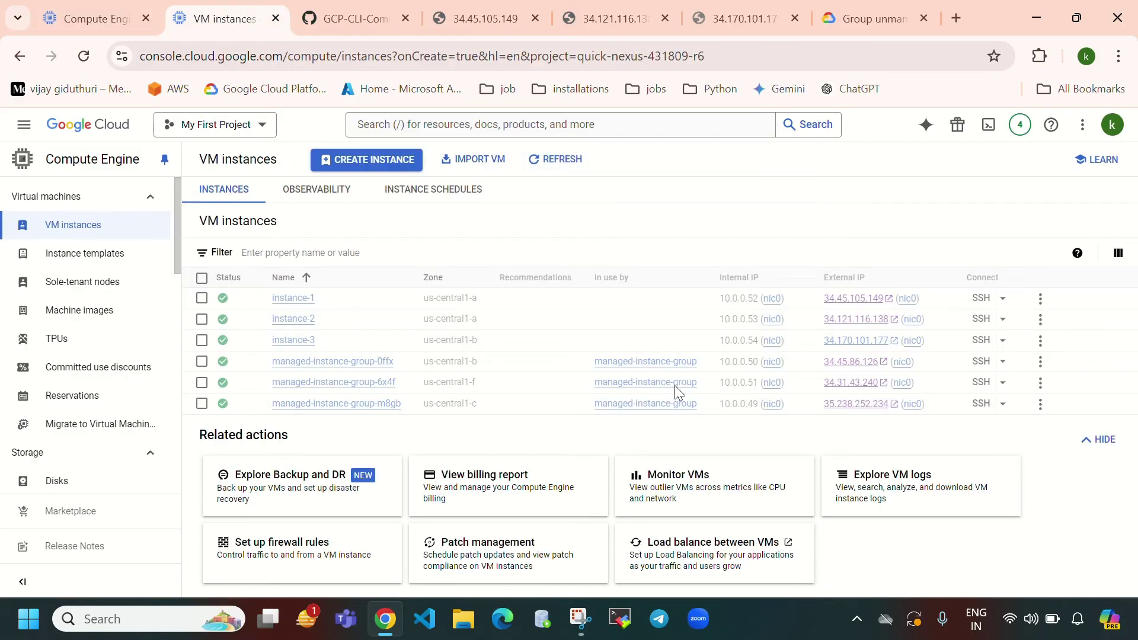
{"action": "key", "text": "ctrl+shift+Tab"}
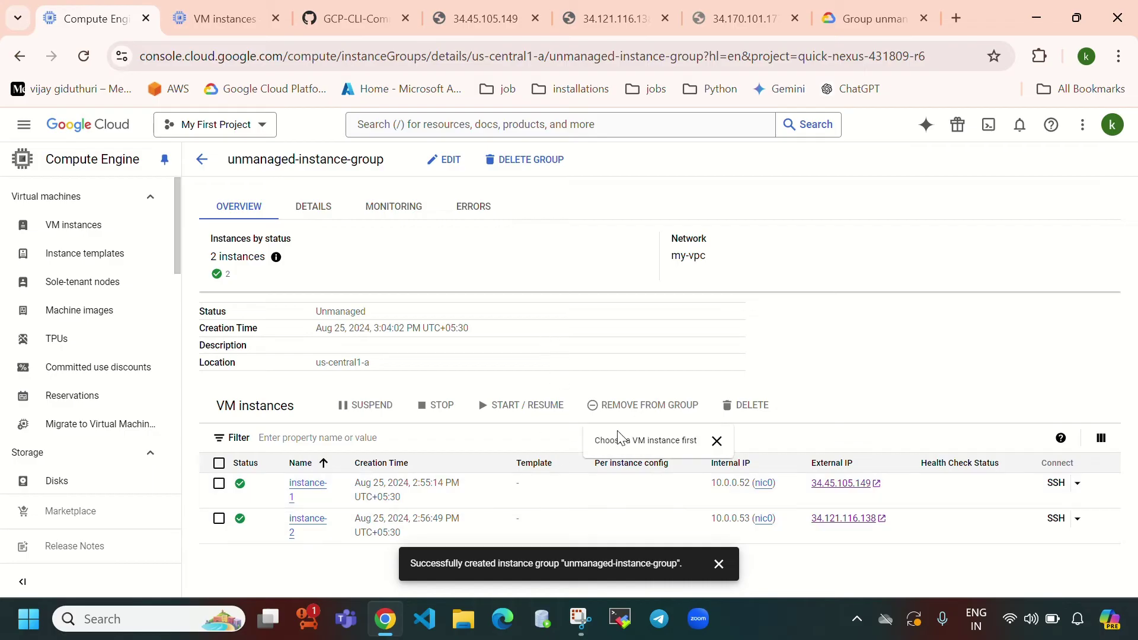
{"action": "left_click", "coordinate": [202, 160]}
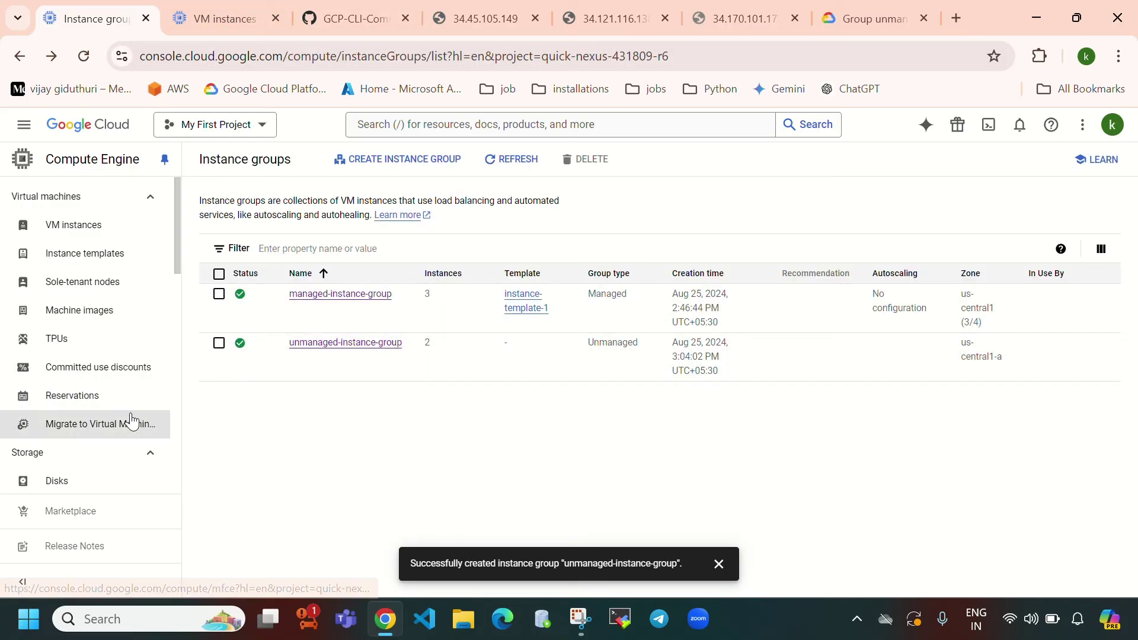
Reopen the instance groups list and compare the managed and unmanaged groups with the zones and memberships in the VM instances list.
{"action": "scroll", "coordinate": [132, 420], "scroll_direction": "down", "scroll_amount": 5}
{"action": "left_click", "coordinate": [92, 383]}
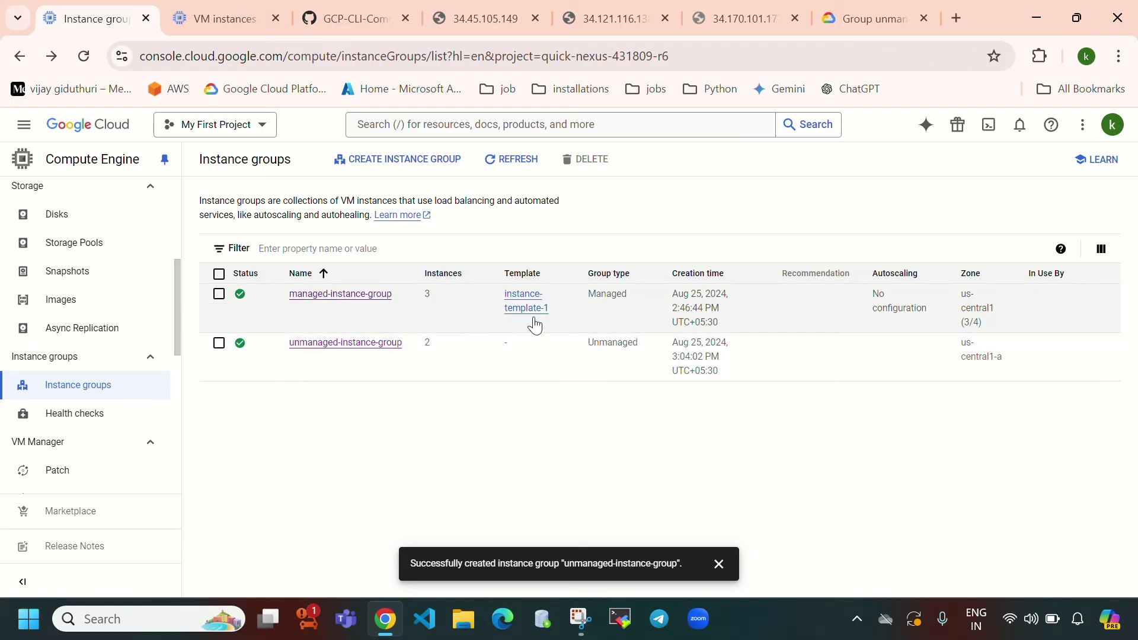
{"action": "scroll", "coordinate": [74, 394], "scroll_direction": "up", "scroll_amount": 5}
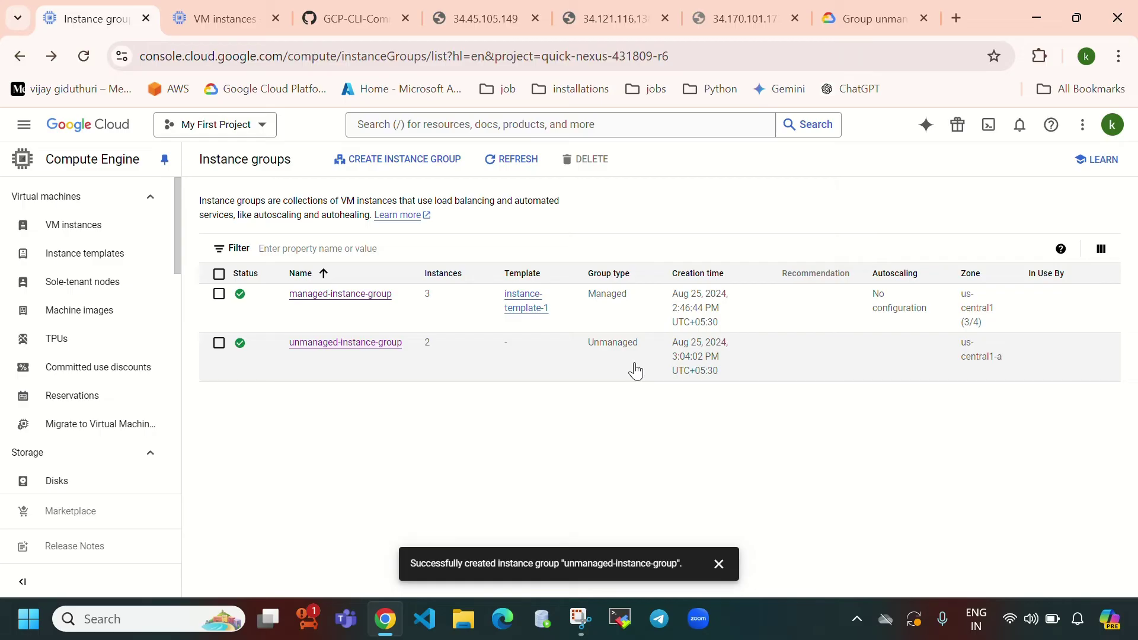
{"action": "left_click", "coordinate": [242, 19]}
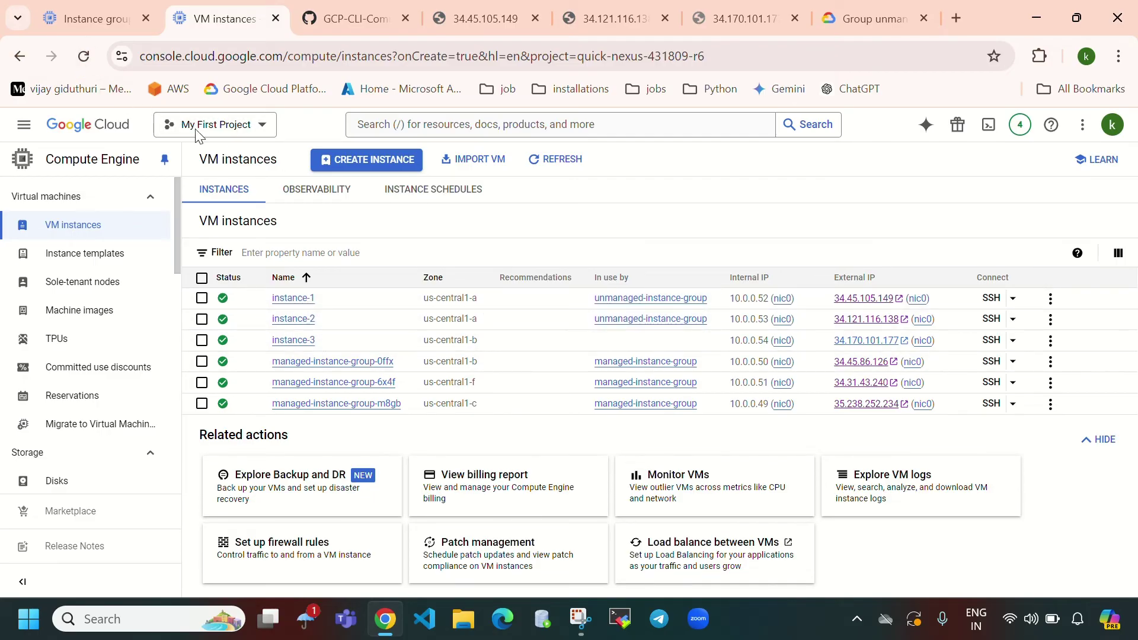
{"action": "left_click", "coordinate": [105, 28]}
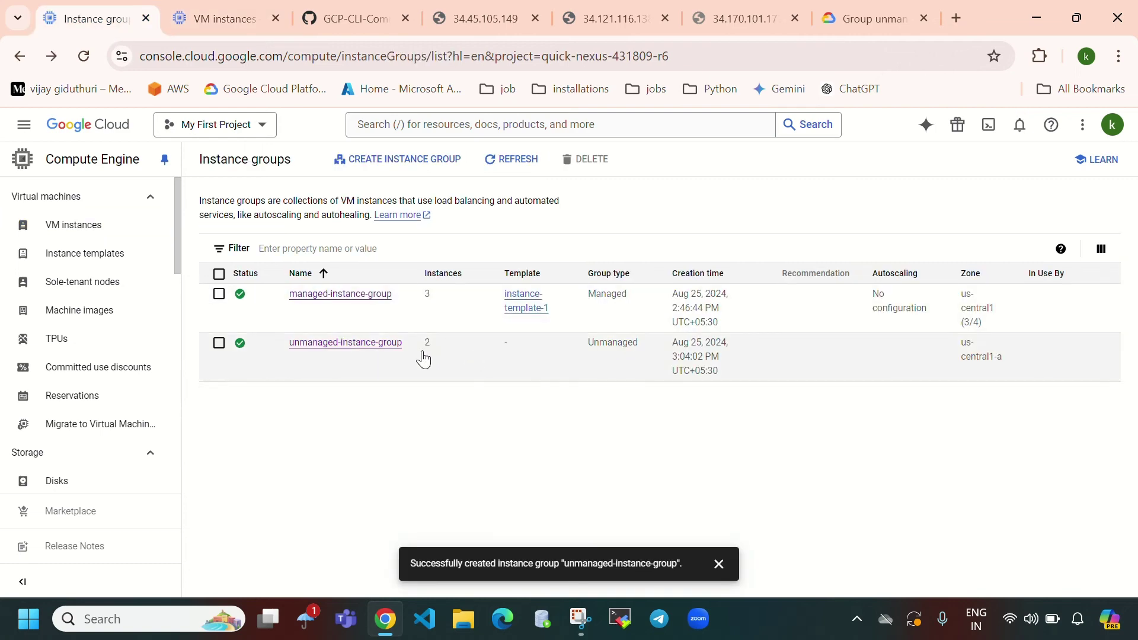
Open unmanaged-instance-group's overview, dismiss the creation notice and compare its member VMs with the VM instances list.
{"action": "left_click", "coordinate": [352, 350]}
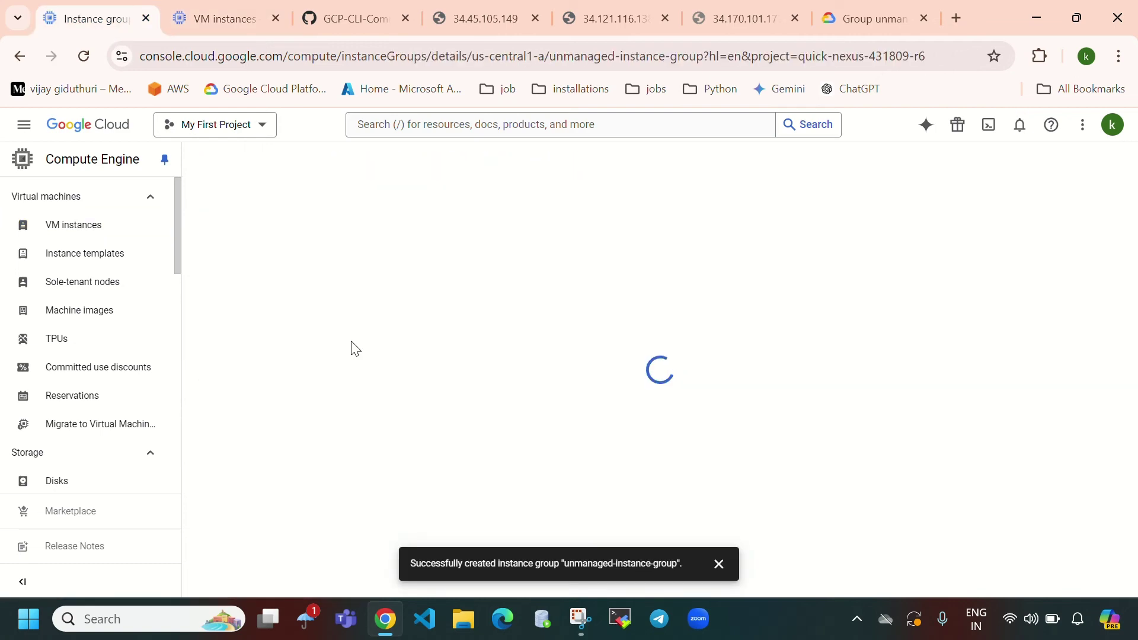
{"action": "left_click", "coordinate": [718, 565]}
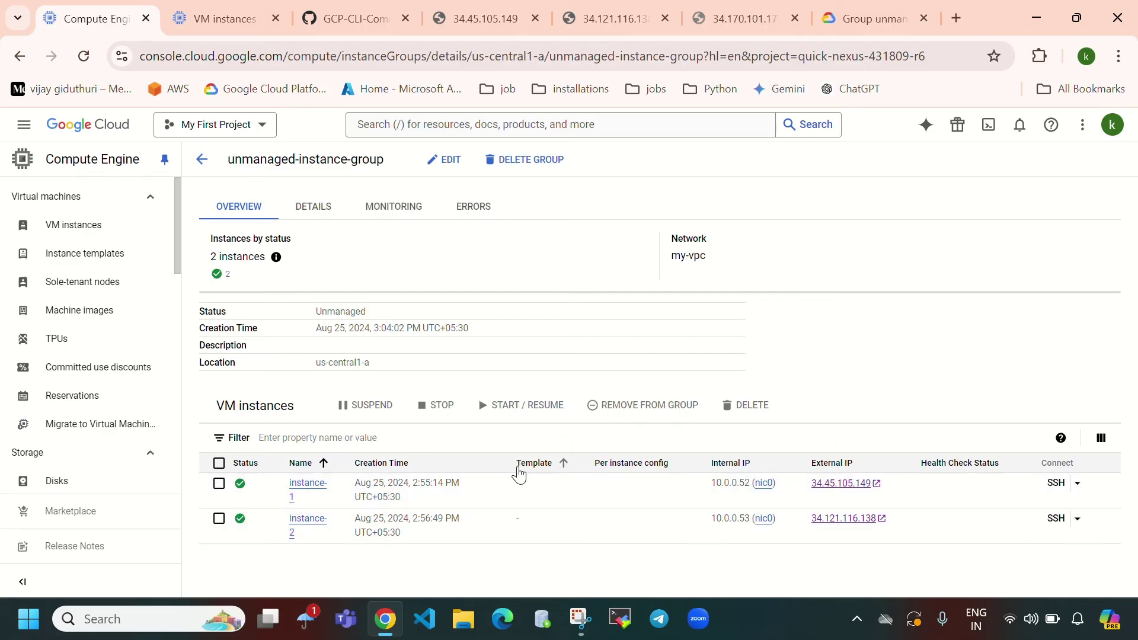
{"action": "left_click", "coordinate": [217, 12]}
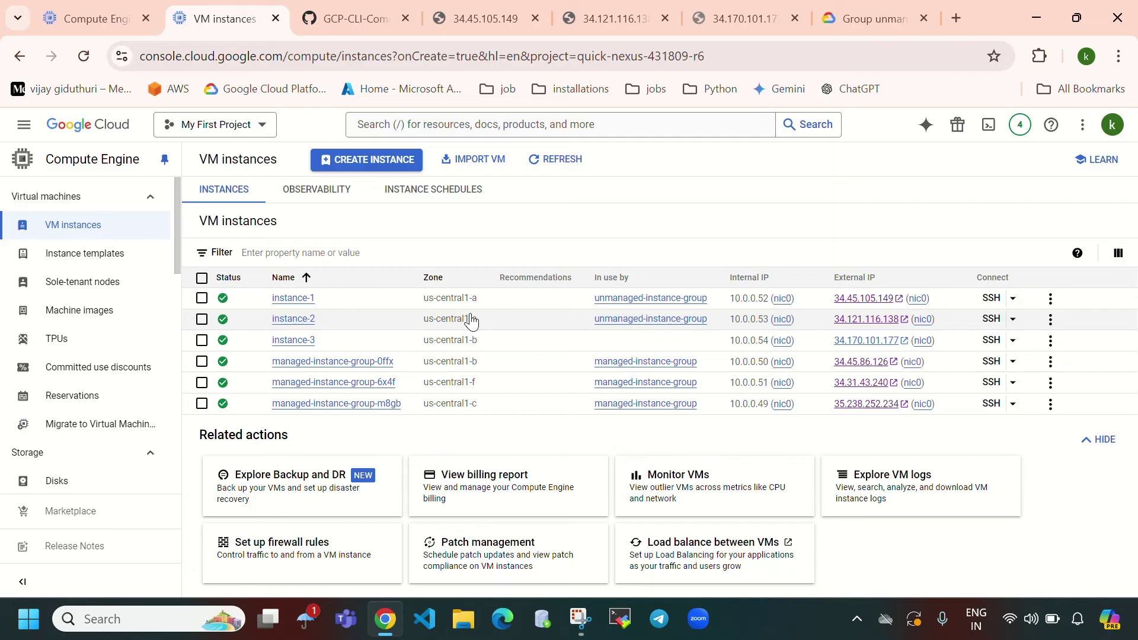
{"action": "left_click", "coordinate": [93, 16]}
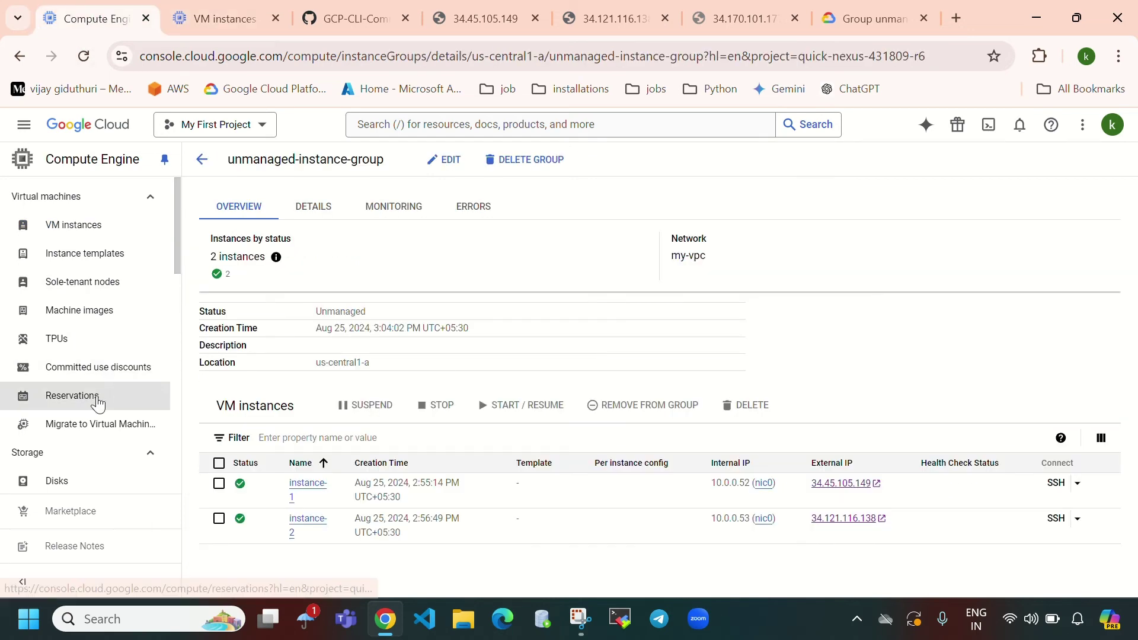
Compare the group types in the instance groups list and check which group each VM belongs to in the refreshed VM instances list.
{"action": "scroll", "coordinate": [80, 426], "scroll_direction": "down", "scroll_amount": 3}
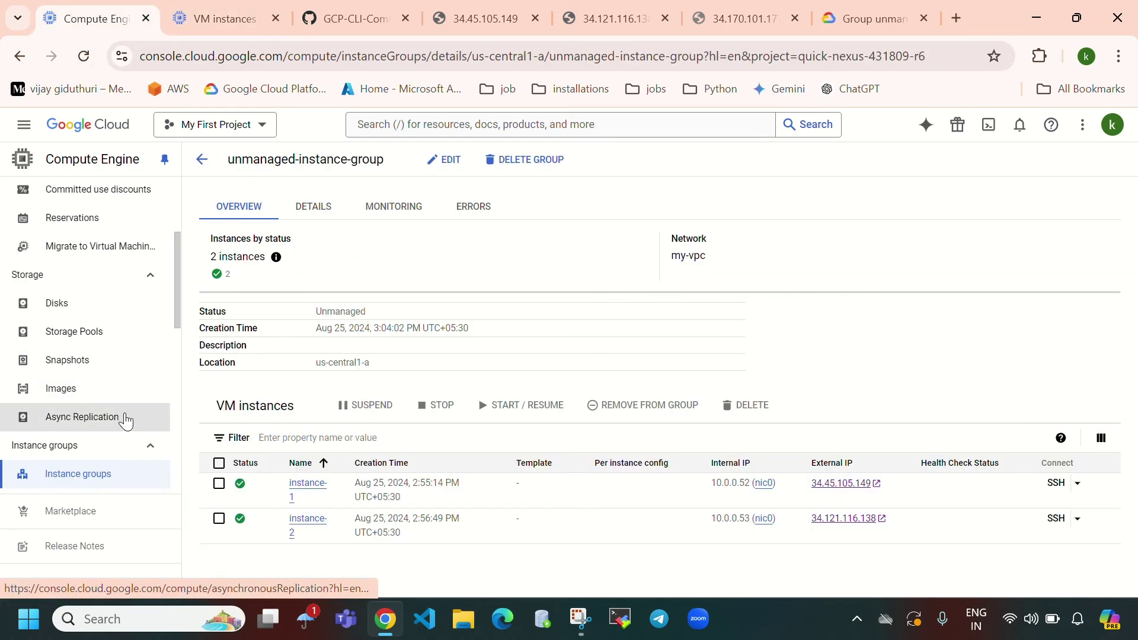
{"action": "scroll", "coordinate": [104, 386], "scroll_direction": "down", "scroll_amount": 3}
{"action": "left_click", "coordinate": [96, 298]}
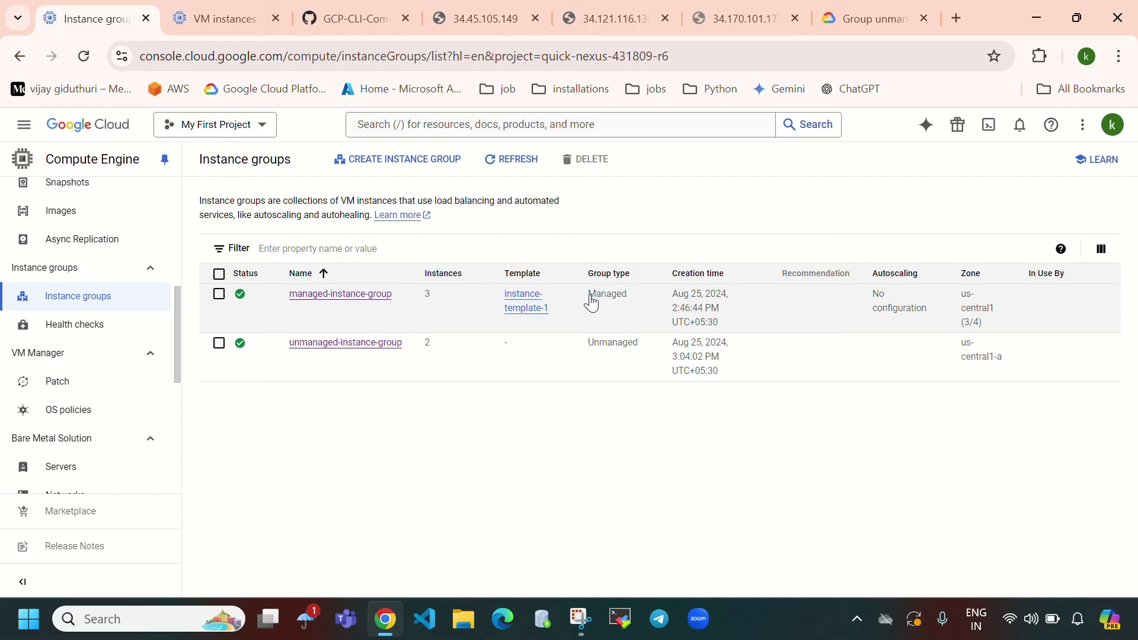
{"action": "double_click", "coordinate": [592, 300]}
{"action": "left_click_drag", "start_coordinate": [652, 349], "coordinate": [585, 352]}
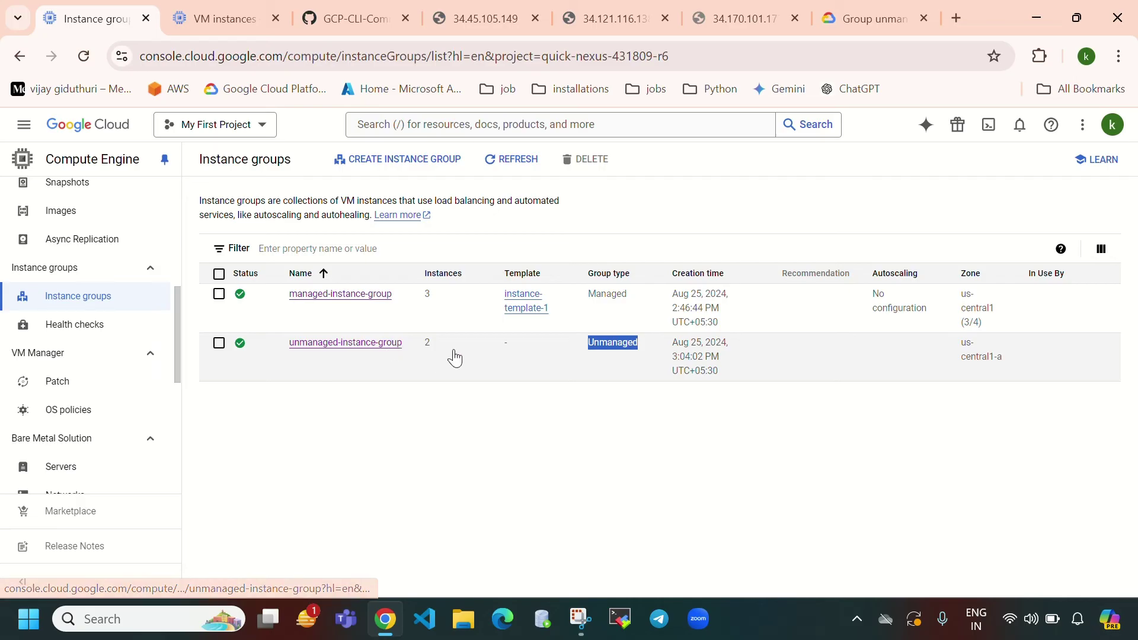
{"action": "left_click", "coordinate": [217, 24]}
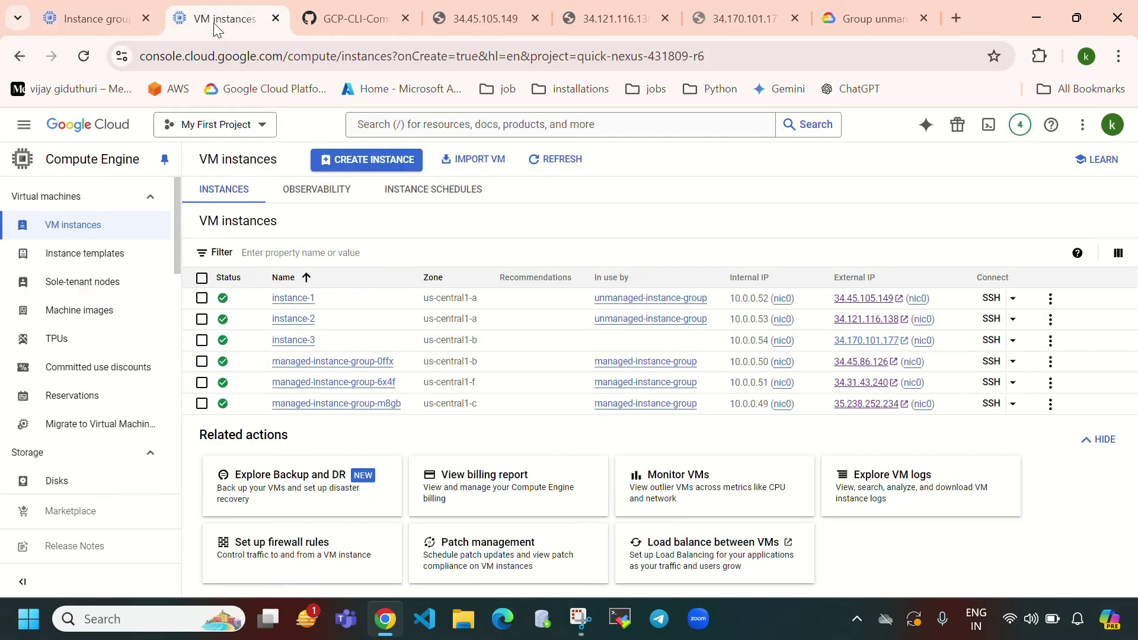
{"action": "left_click", "coordinate": [556, 159]}
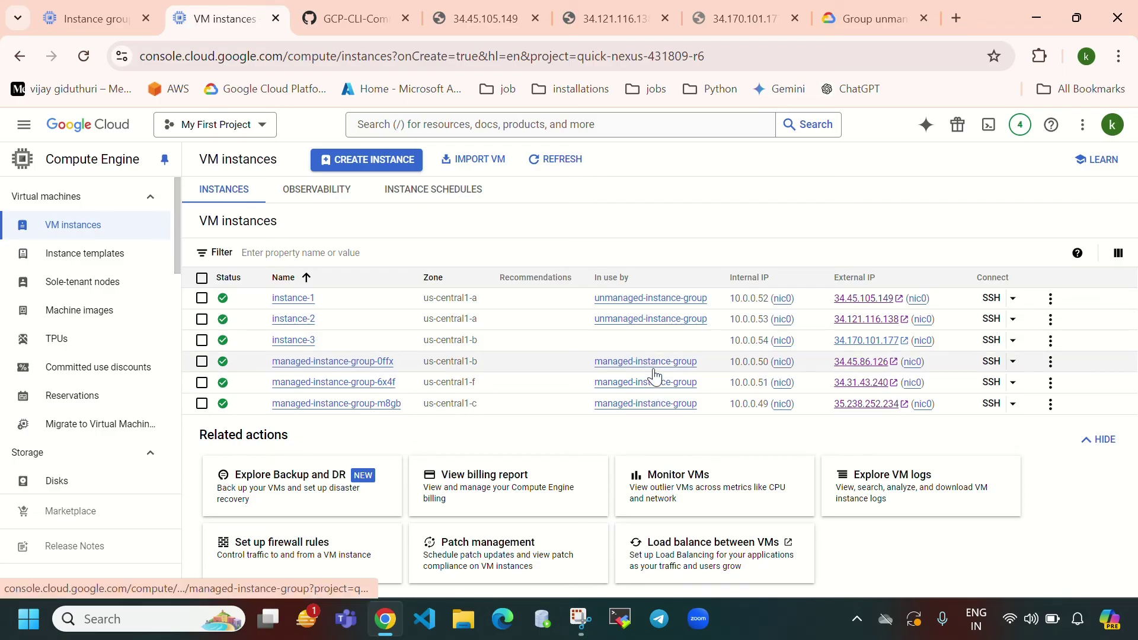
Delete managed-instance-group together with its member VMs, entering "delete" as the confirmation and reviewing the affected VMs before confirming.
{"action": "left_click", "coordinate": [95, 8]}
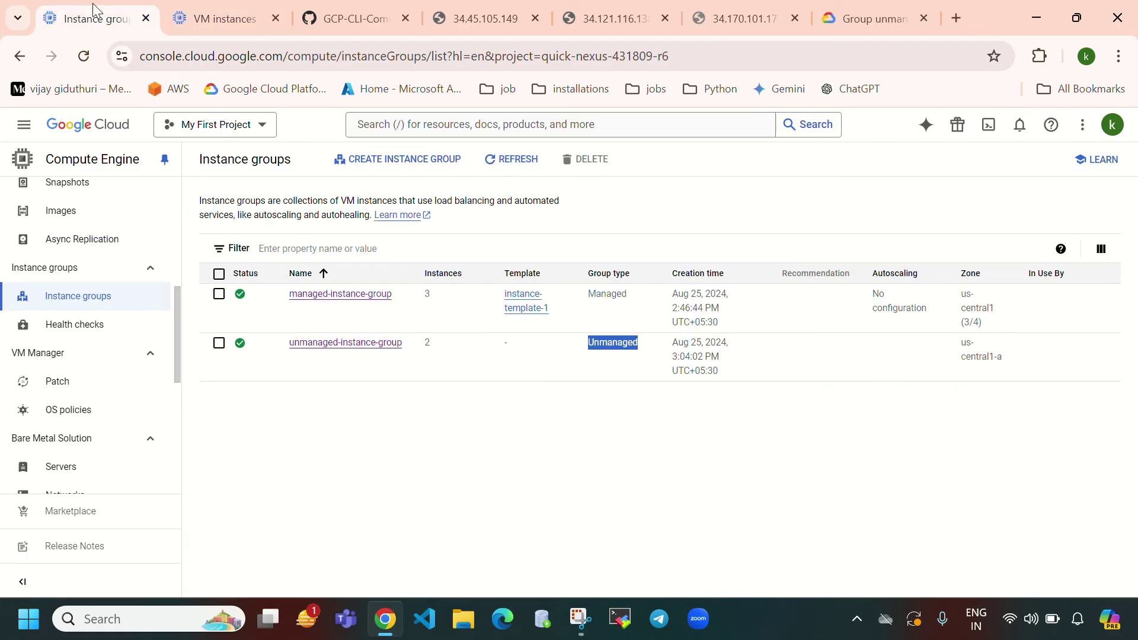
{"action": "left_click", "coordinate": [217, 301]}
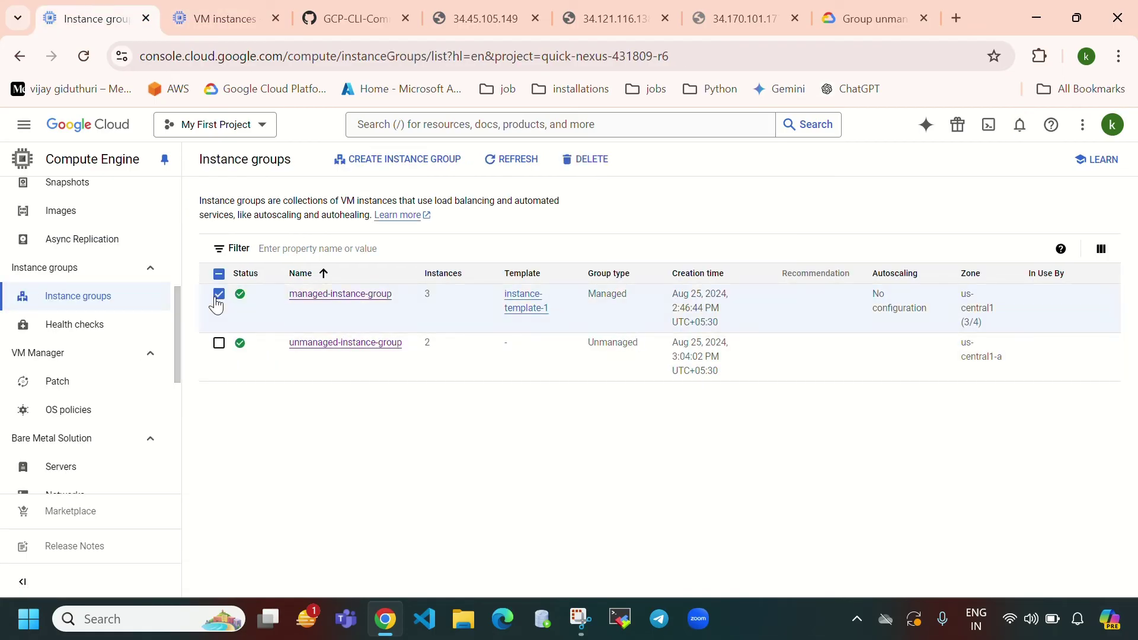
{"action": "left_click", "coordinate": [585, 164]}
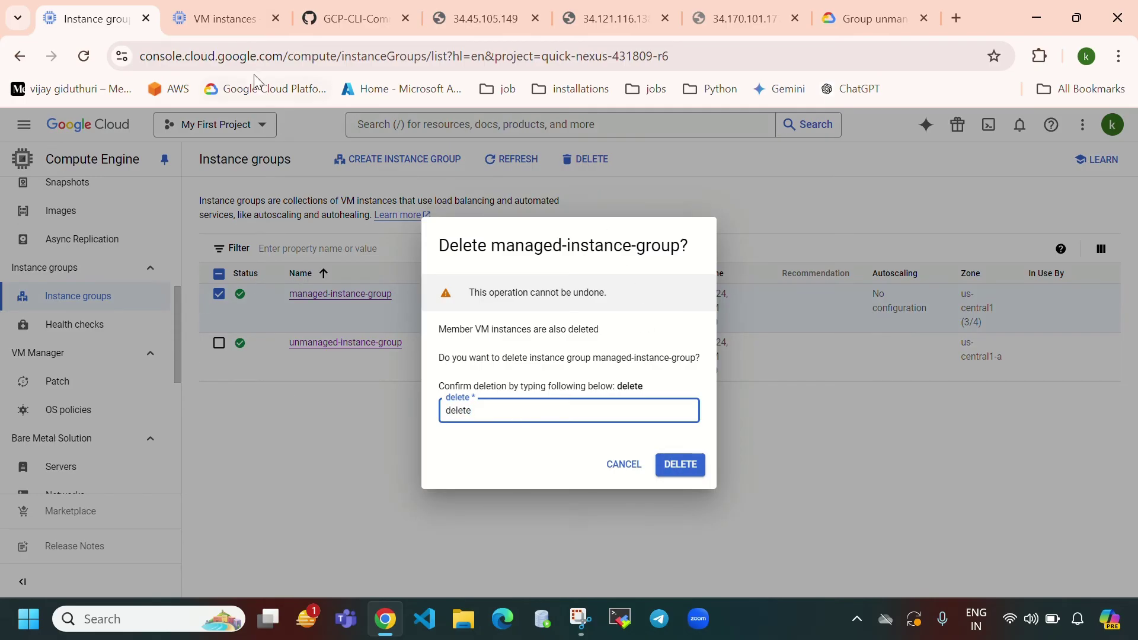
{"action": "left_click", "coordinate": [216, 29]}
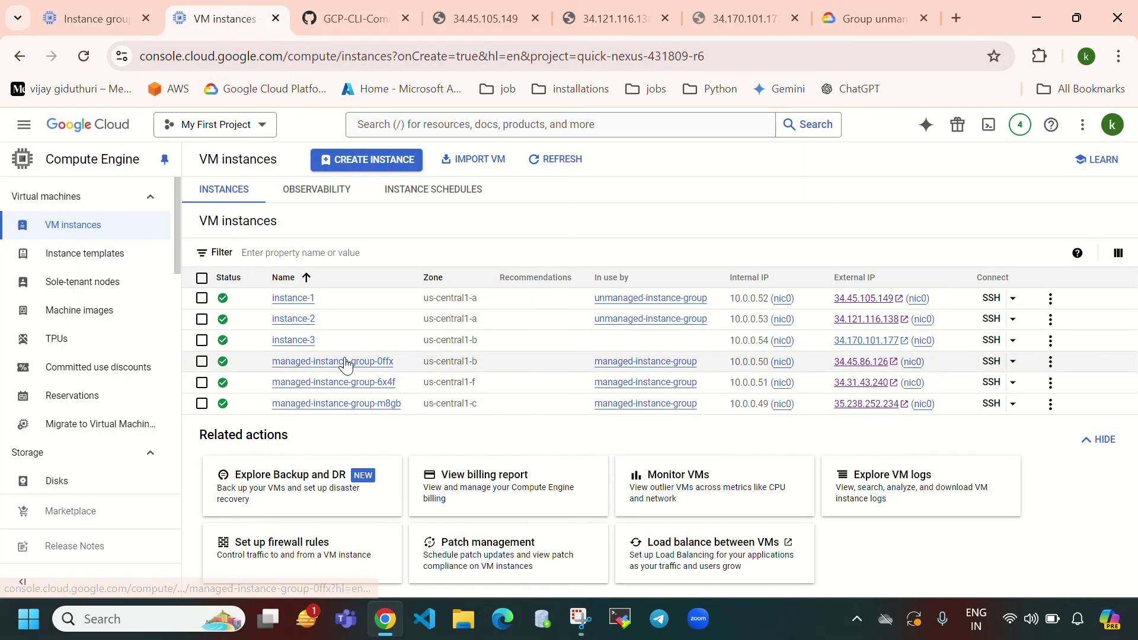
{"action": "left_click", "coordinate": [94, 24]}
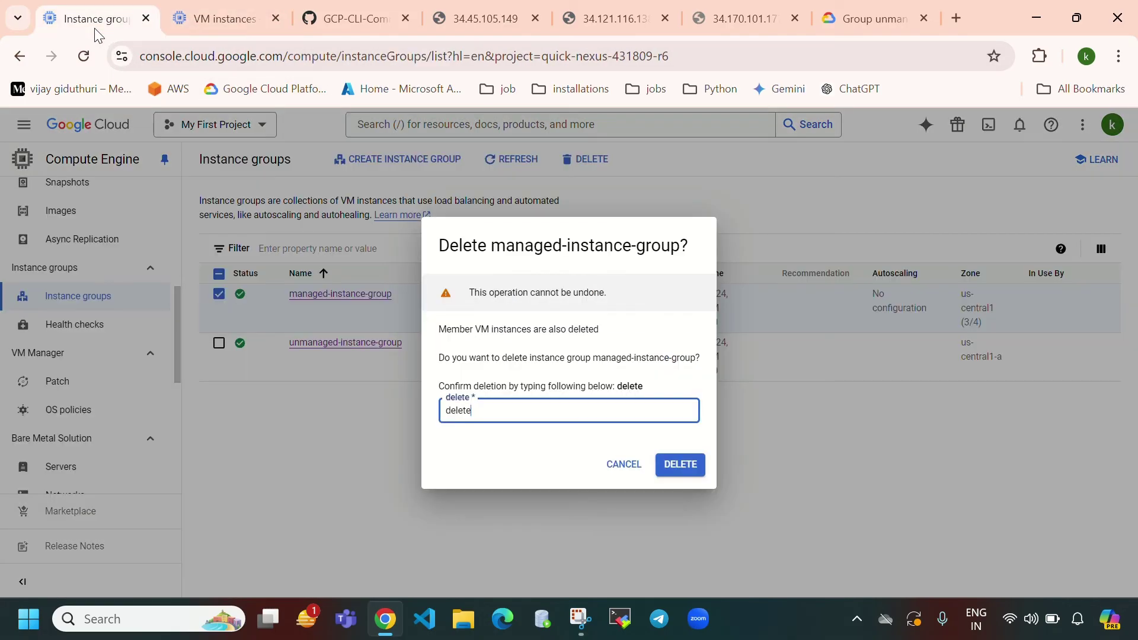
{"action": "left_click", "coordinate": [678, 466]}
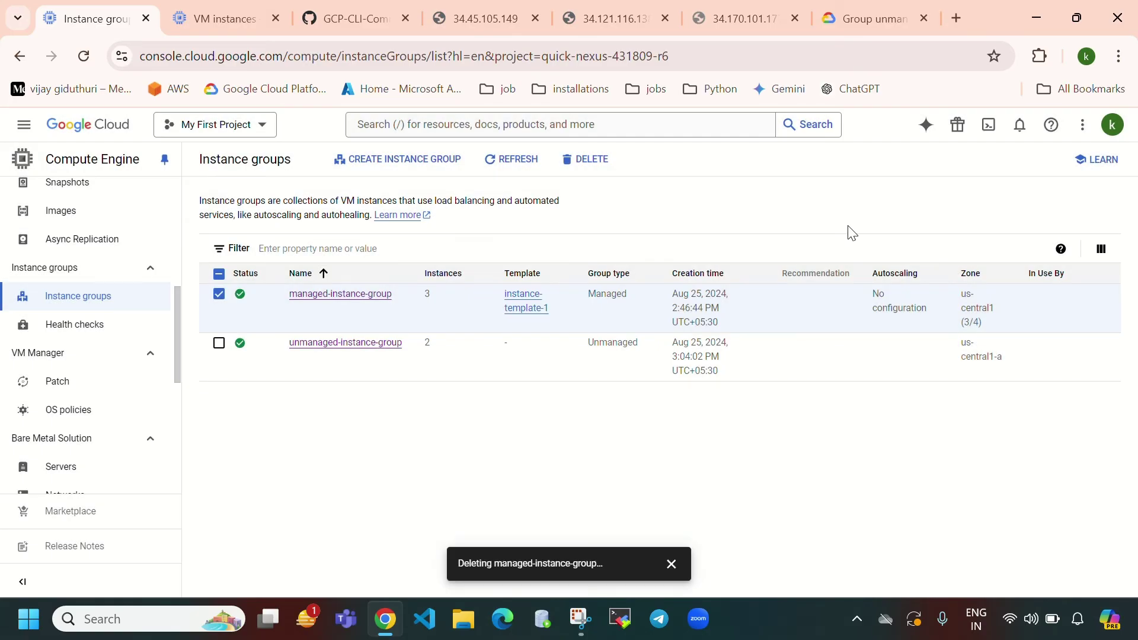
Reload the instance groups and VM instances lists to check the status of managed-instance-group and its member VMs.
{"action": "key", "text": "F5"}
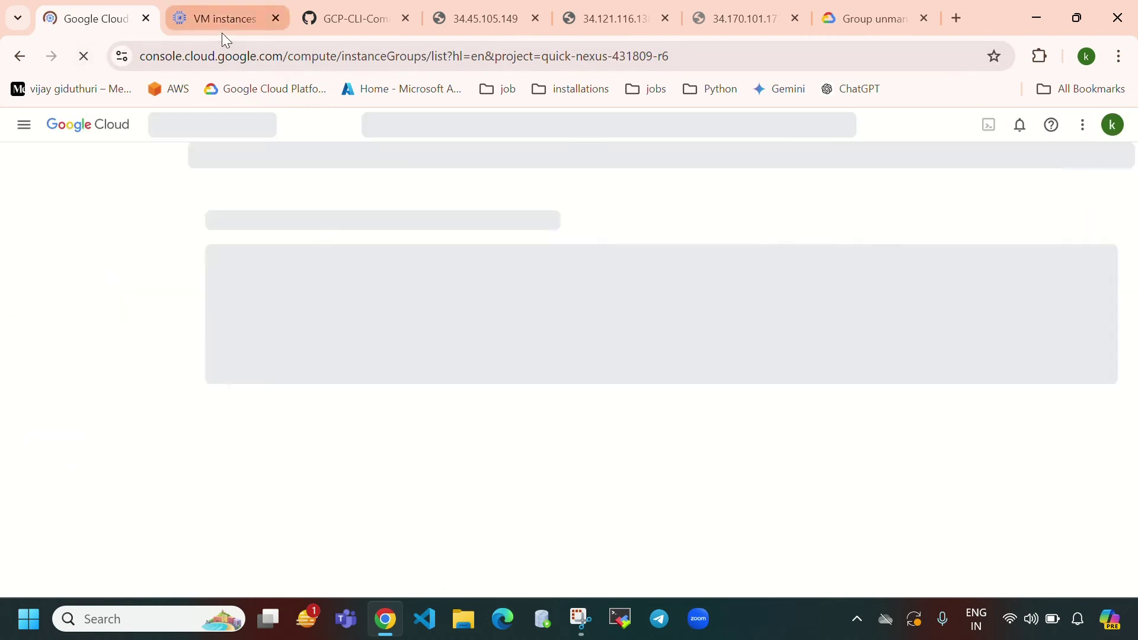
{"action": "left_click", "coordinate": [222, 31]}
{"action": "left_click", "coordinate": [563, 161]}
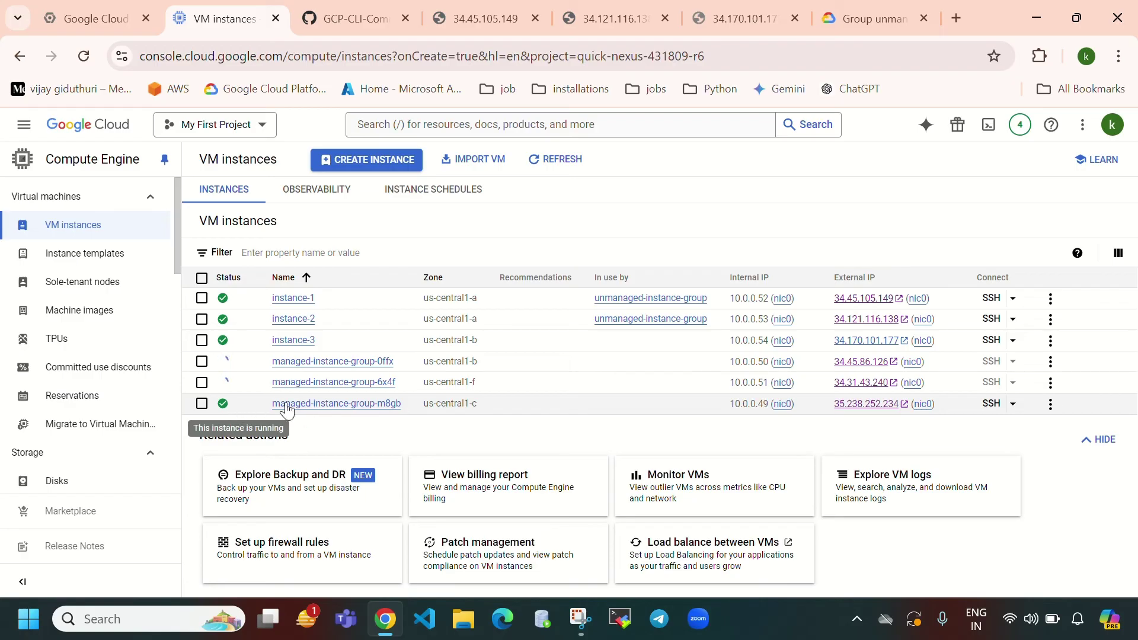
{"action": "left_click", "coordinate": [553, 158]}
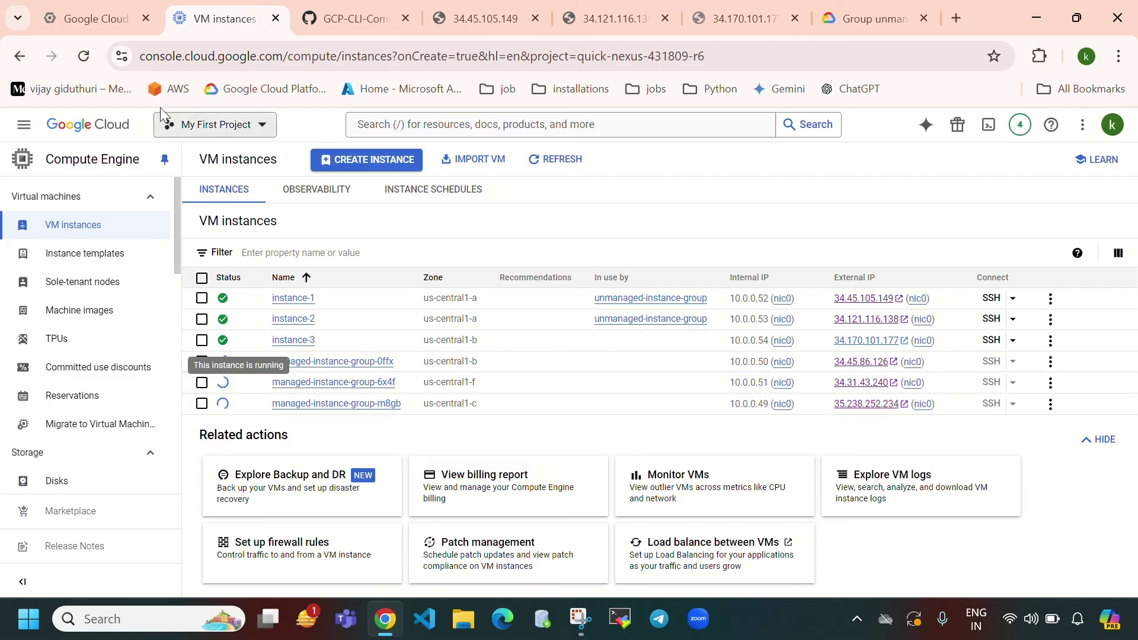
{"action": "left_click", "coordinate": [97, 19]}
{"action": "left_click", "coordinate": [511, 159]}
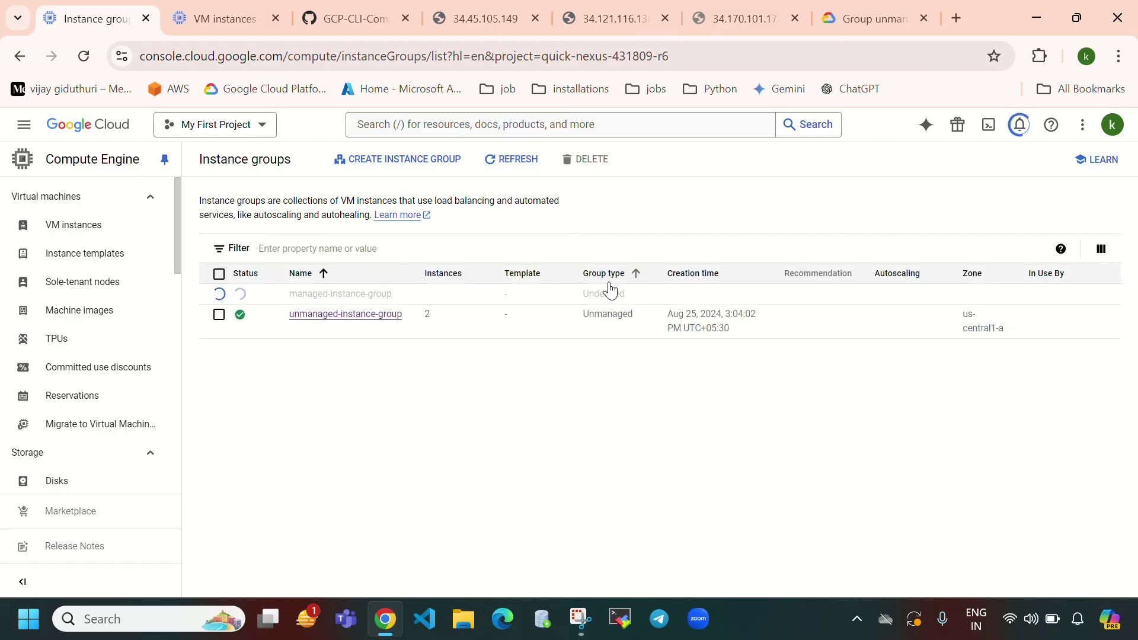
Check the managed group's deletion in the notifications and follow its progress in the refreshed VM instances and instance groups lists.
{"action": "left_click", "coordinate": [1015, 128]}
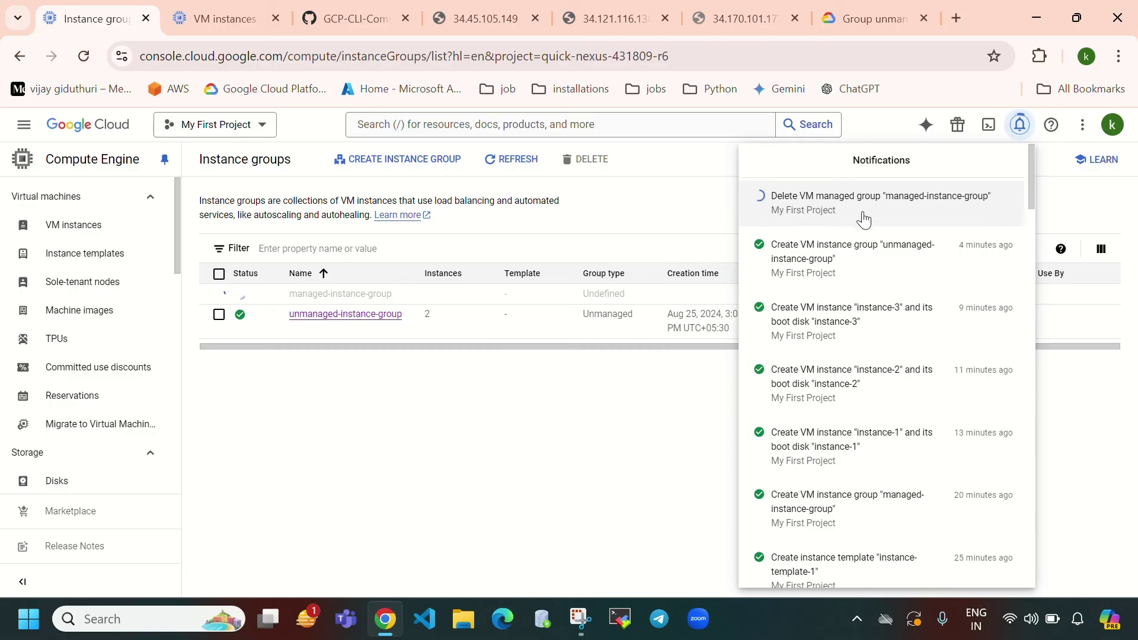
{"action": "left_click", "coordinate": [412, 422]}
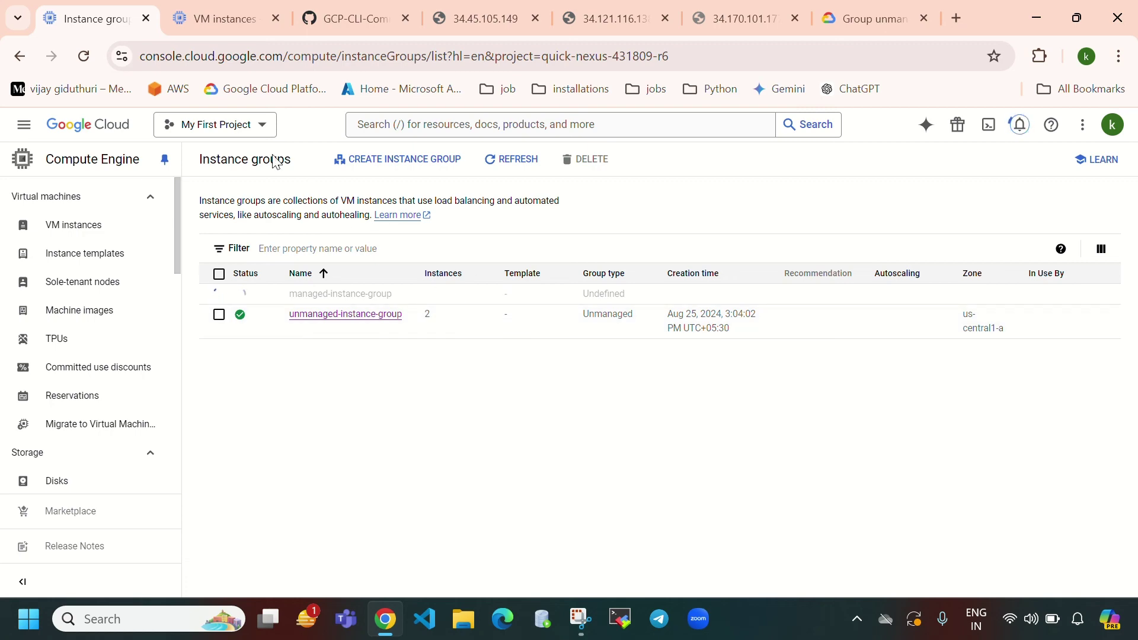
{"action": "left_click", "coordinate": [228, 19]}
{"action": "left_click", "coordinate": [542, 159]}
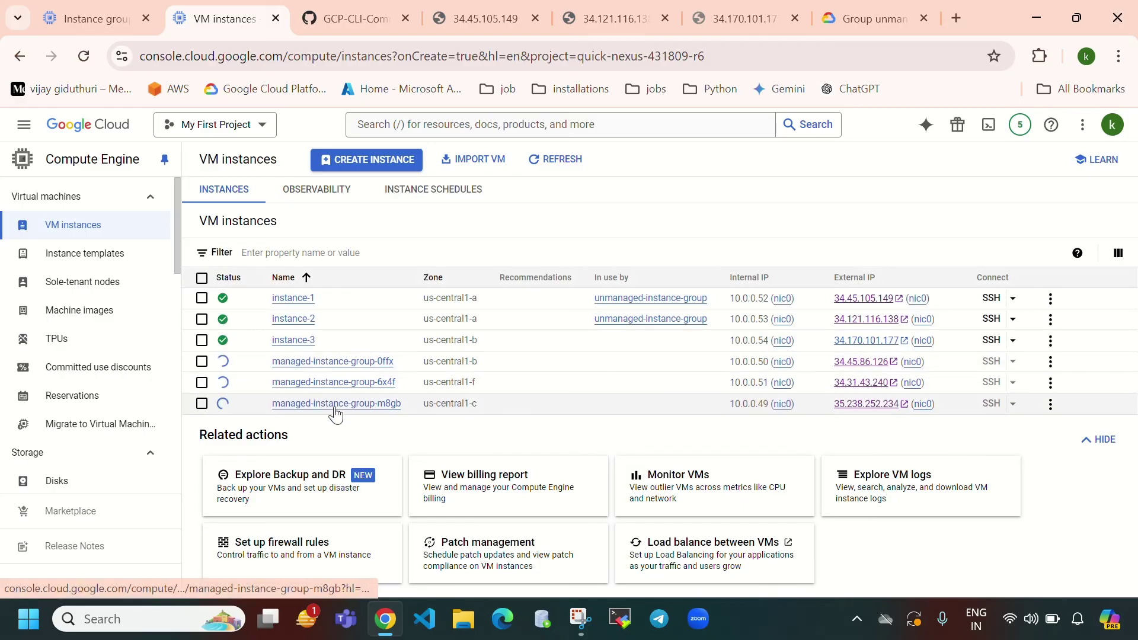
{"action": "left_click", "coordinate": [92, 17]}
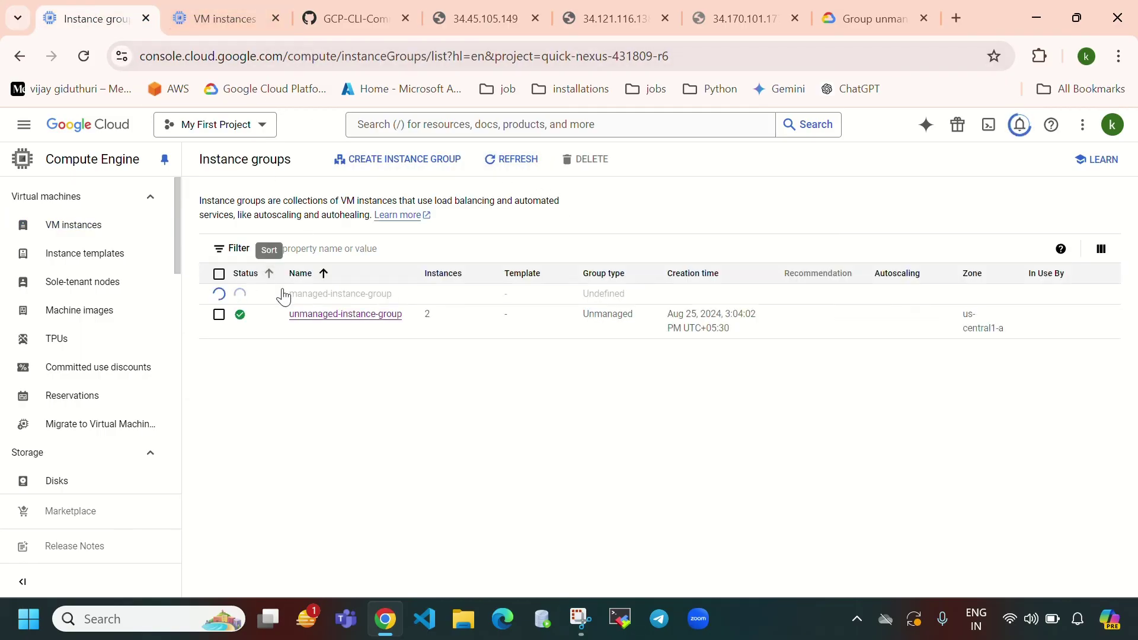
{"action": "left_click", "coordinate": [199, 17]}
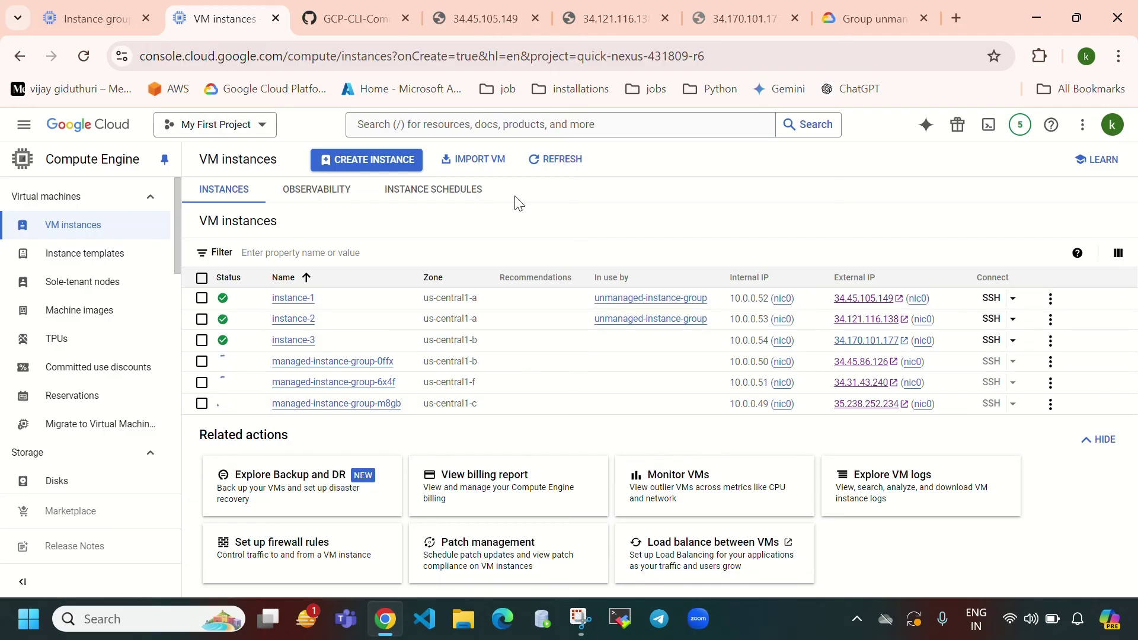
{"action": "left_click", "coordinate": [118, 20]}
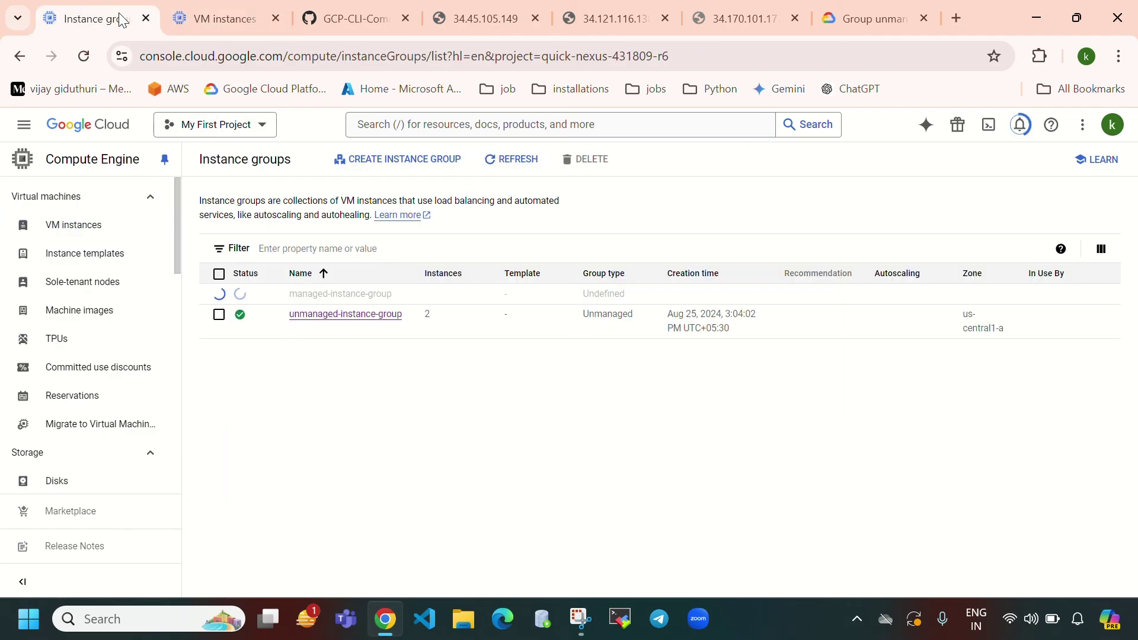
{"action": "left_click", "coordinate": [532, 169]}
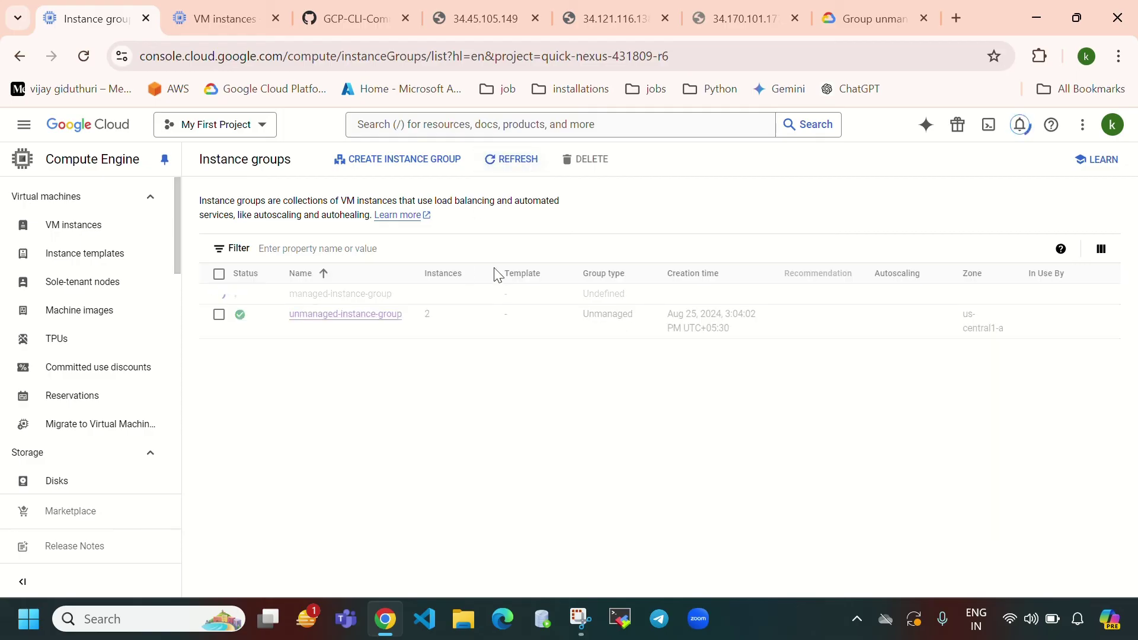
Delete unmanaged-instance-group, entering "delete" as the confirmation.
{"action": "left_click", "coordinate": [218, 320]}
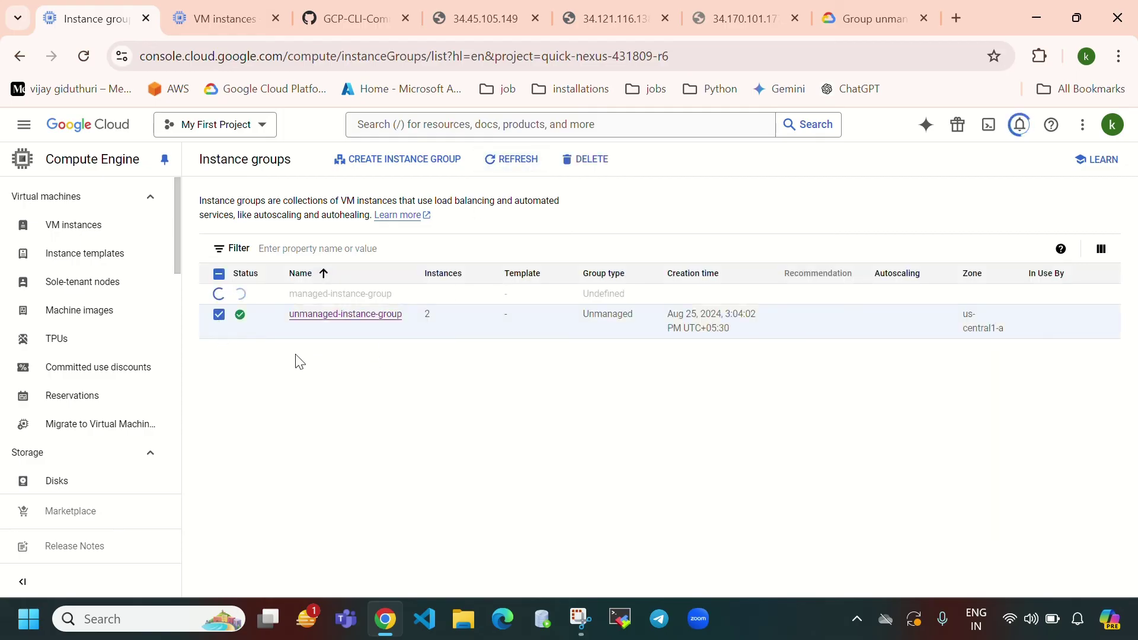
{"action": "left_click", "coordinate": [584, 161]}
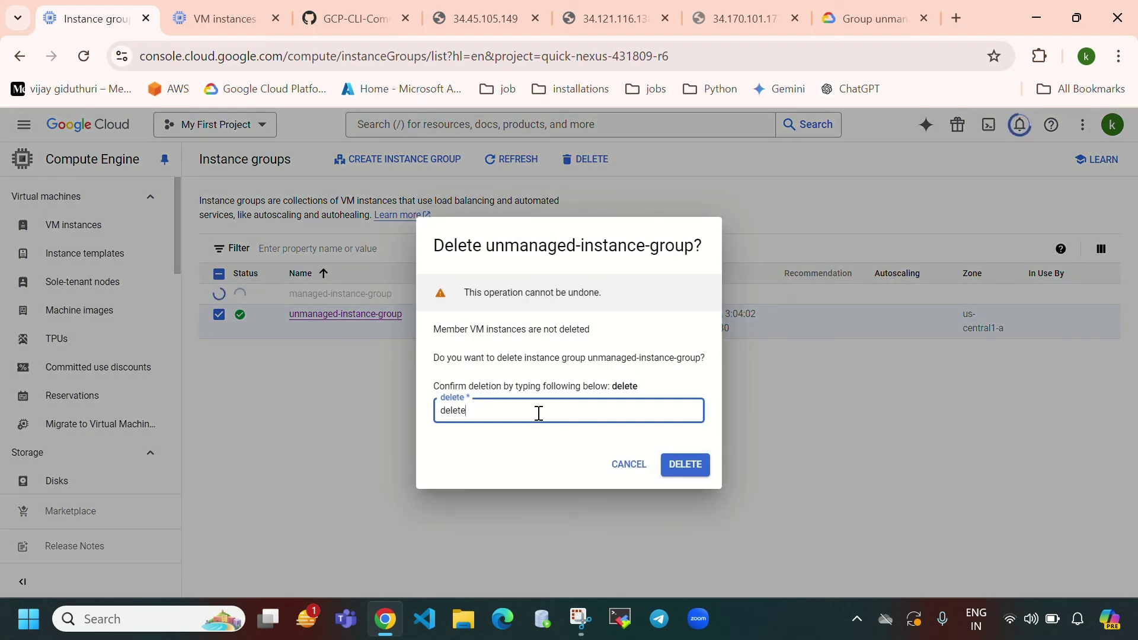
{"action": "left_click", "coordinate": [698, 468]}
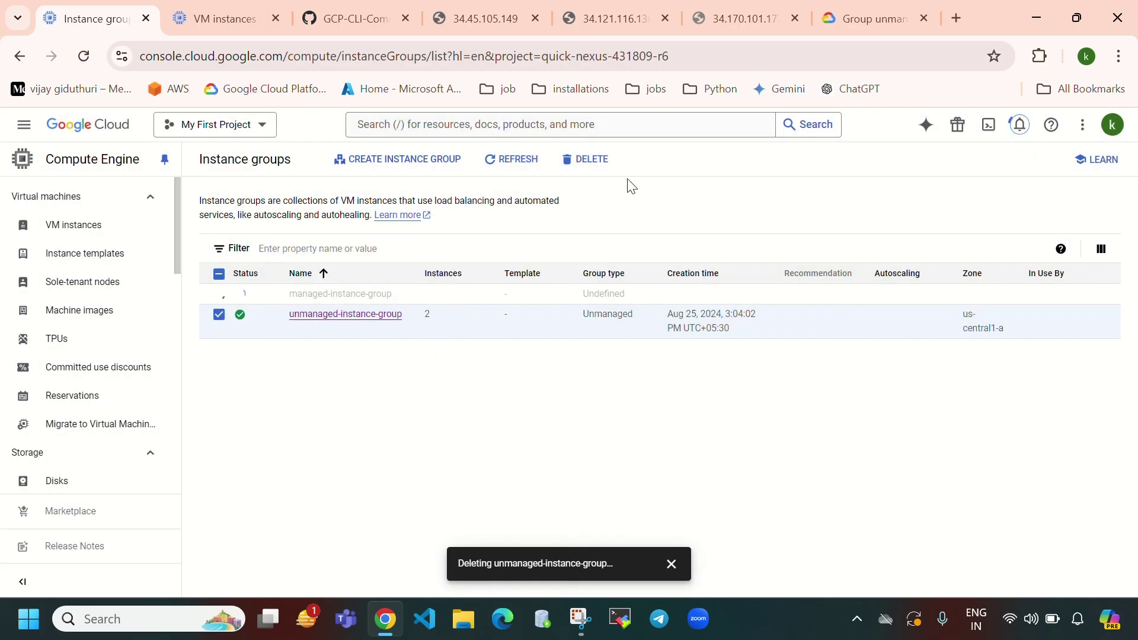
Refresh the instance groups and VM instances lists to verify which groups and VMs remain after both deletions.
{"action": "left_click", "coordinate": [512, 160]}
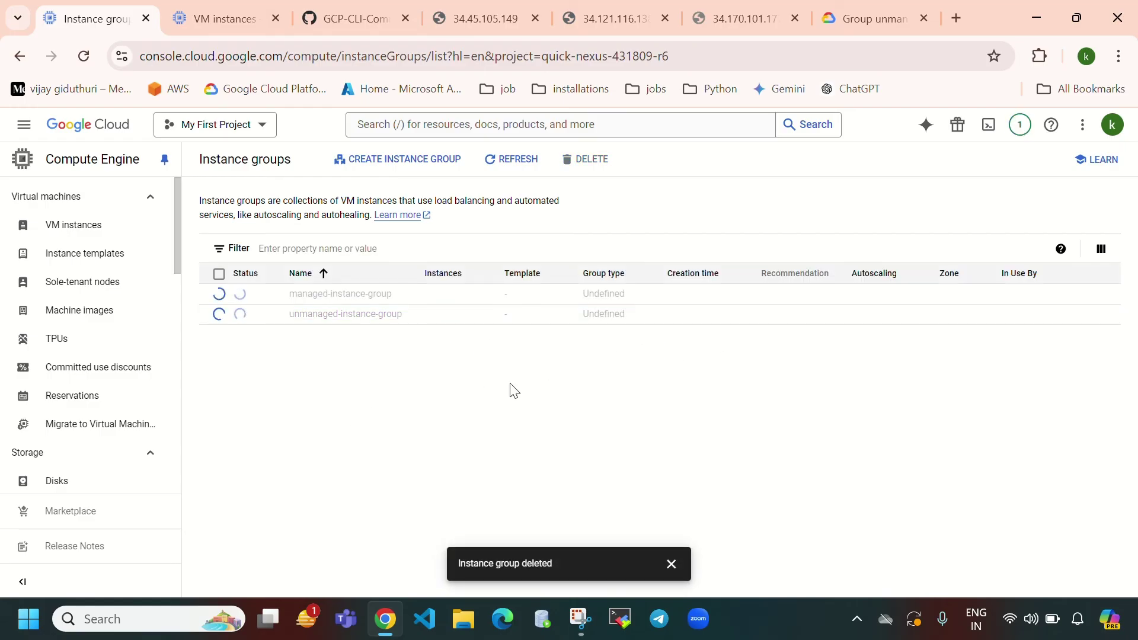
{"action": "left_click", "coordinate": [211, 19]}
{"action": "left_click", "coordinate": [557, 159]}
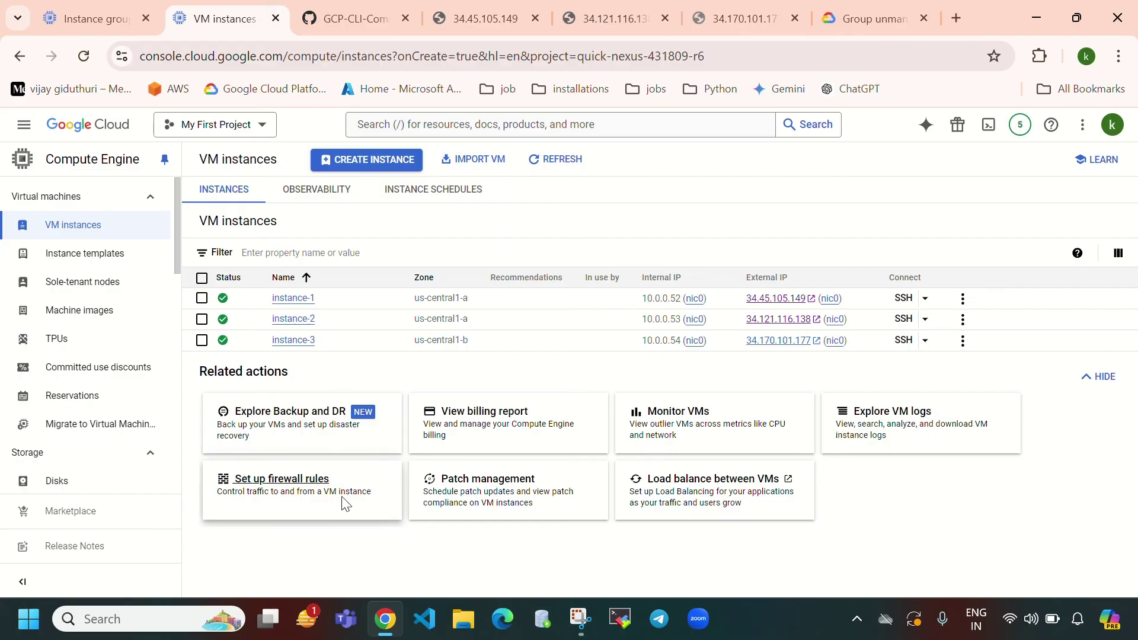
Refresh the instance groups list, and delete the VMs instance-1, instance-2 and instance-3 together.
{"action": "left_click", "coordinate": [74, 18]}
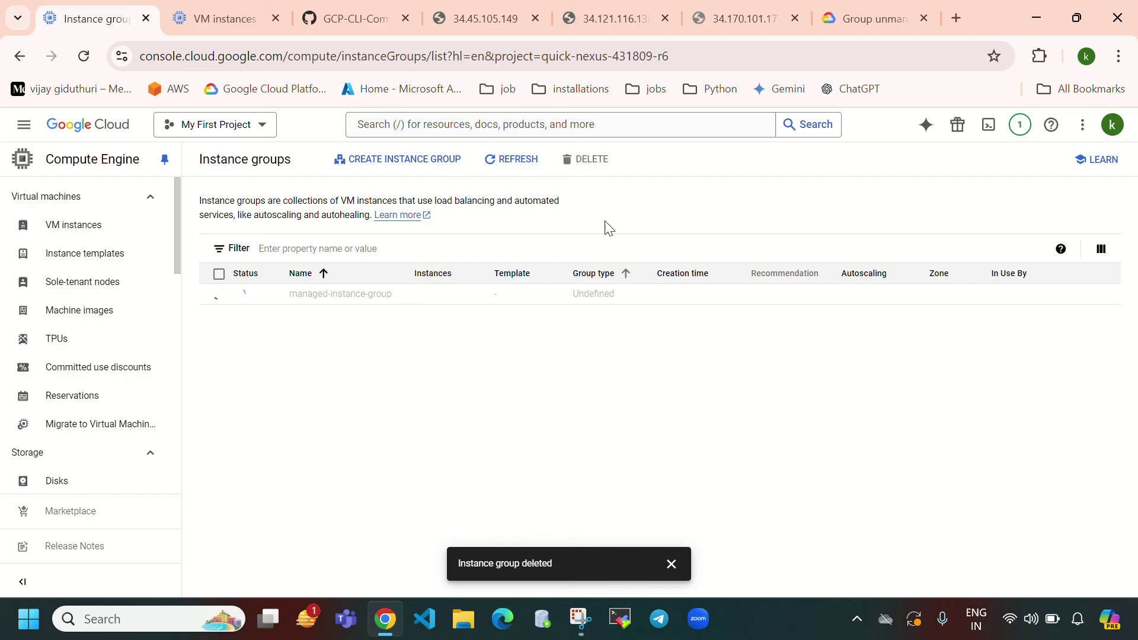
{"action": "left_click", "coordinate": [500, 169]}
{"action": "left_click", "coordinate": [236, 29]}
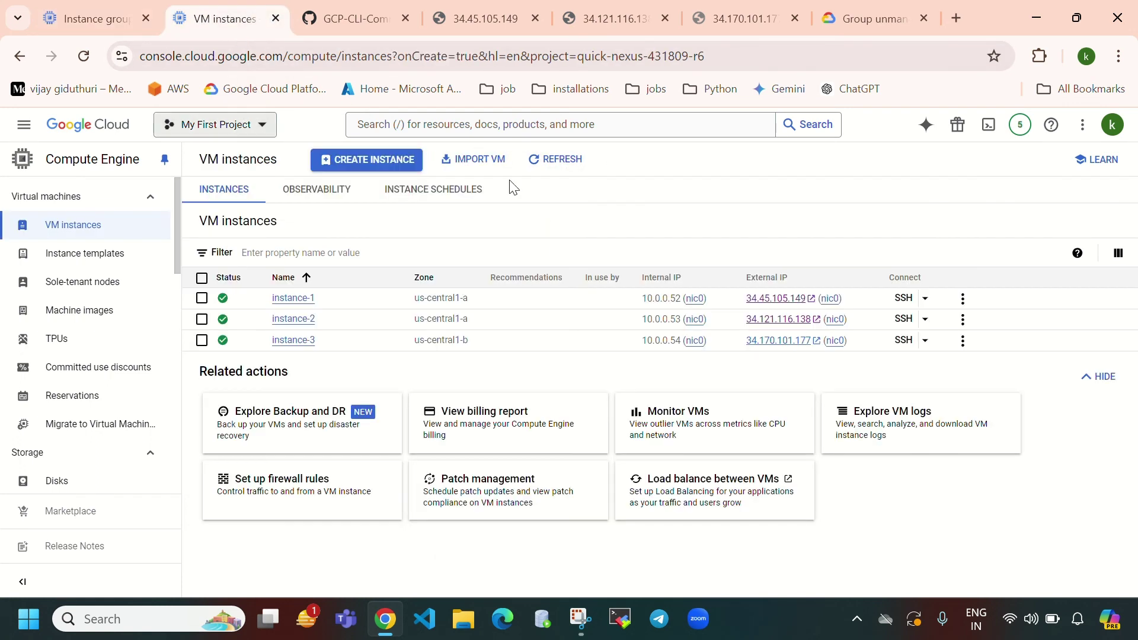
{"action": "left_click", "coordinate": [203, 280]}
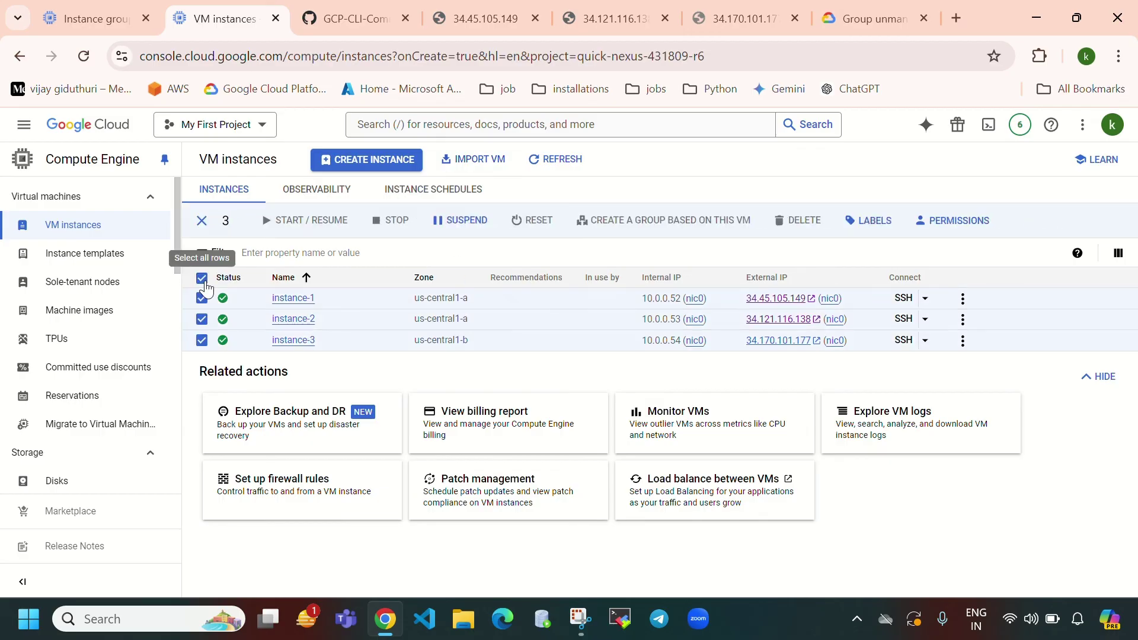
{"action": "left_click", "coordinate": [799, 221]}
{"action": "left_click", "coordinate": [718, 408]}
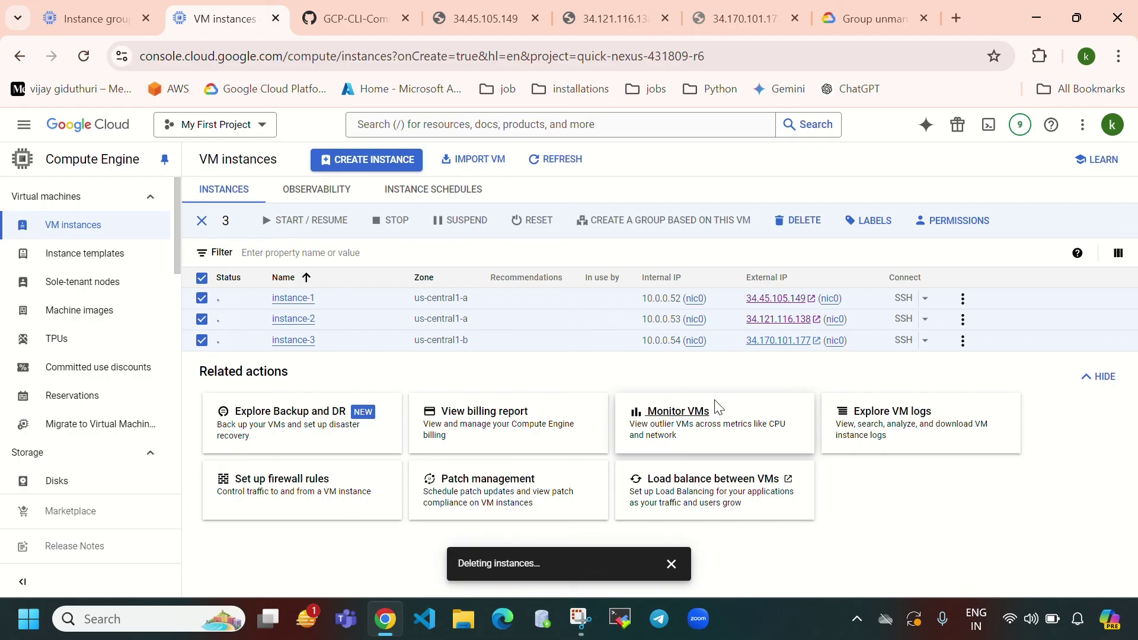
Refresh the VM instances list and check the progress of the three VM deletions in the notifications.
{"action": "left_click", "coordinate": [552, 168]}
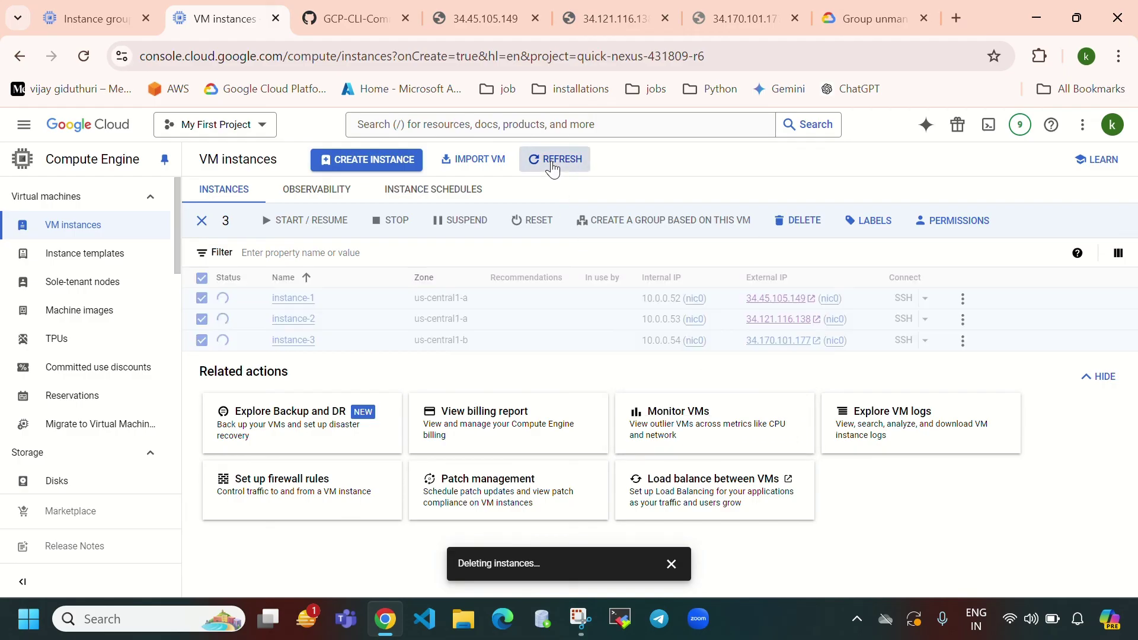
{"action": "left_click", "coordinate": [1020, 124]}
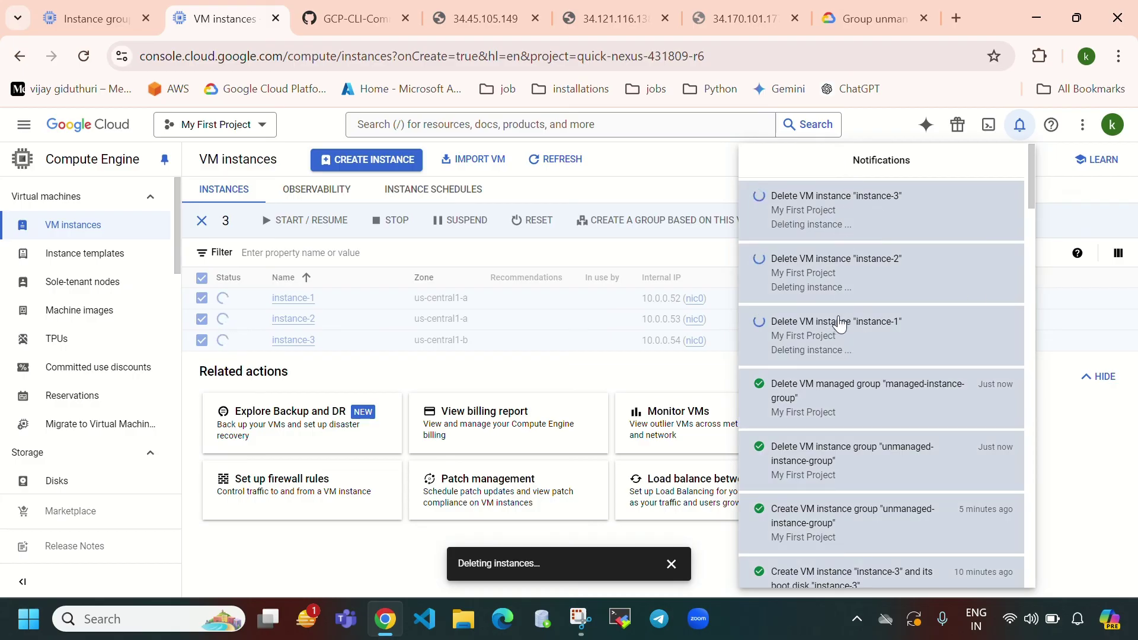
{"action": "left_click", "coordinate": [707, 181]}
{"action": "left_click", "coordinate": [562, 169]}
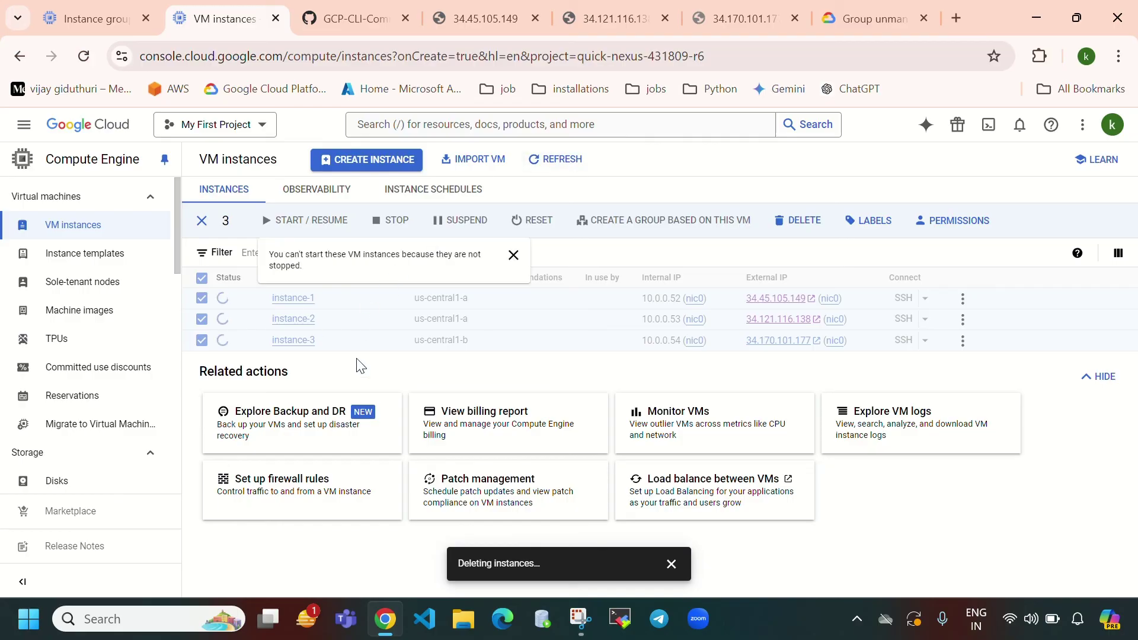
Refresh the instance groups list to check for remaining groups, and return to the VM instances list.
{"action": "left_click", "coordinate": [87, 8]}
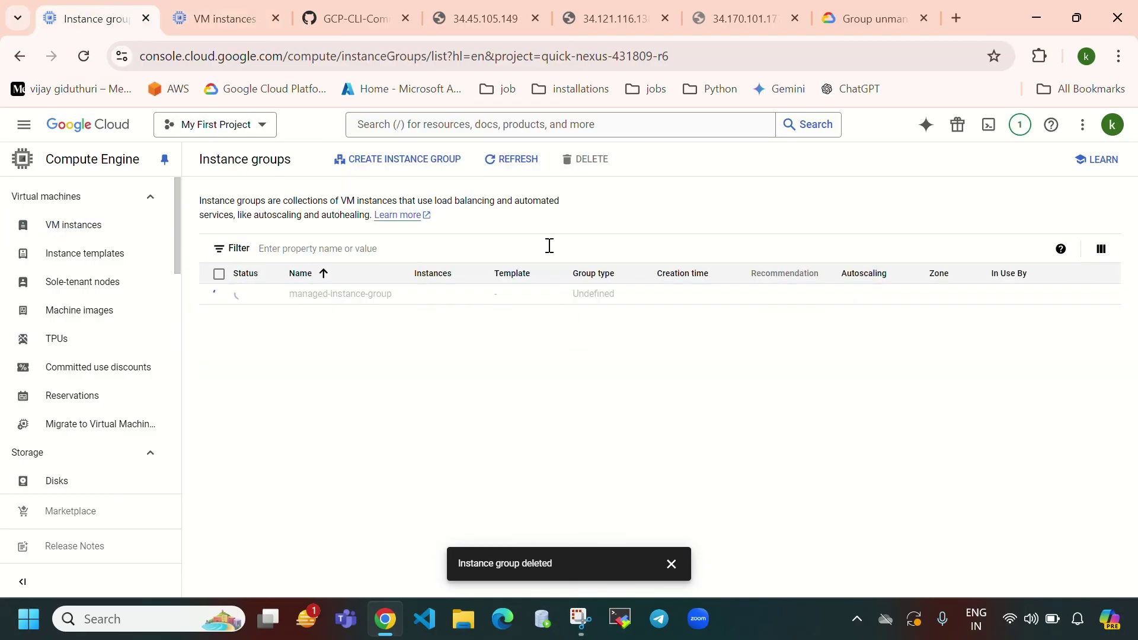
{"action": "left_click", "coordinate": [504, 166]}
{"action": "left_click", "coordinate": [673, 564]}
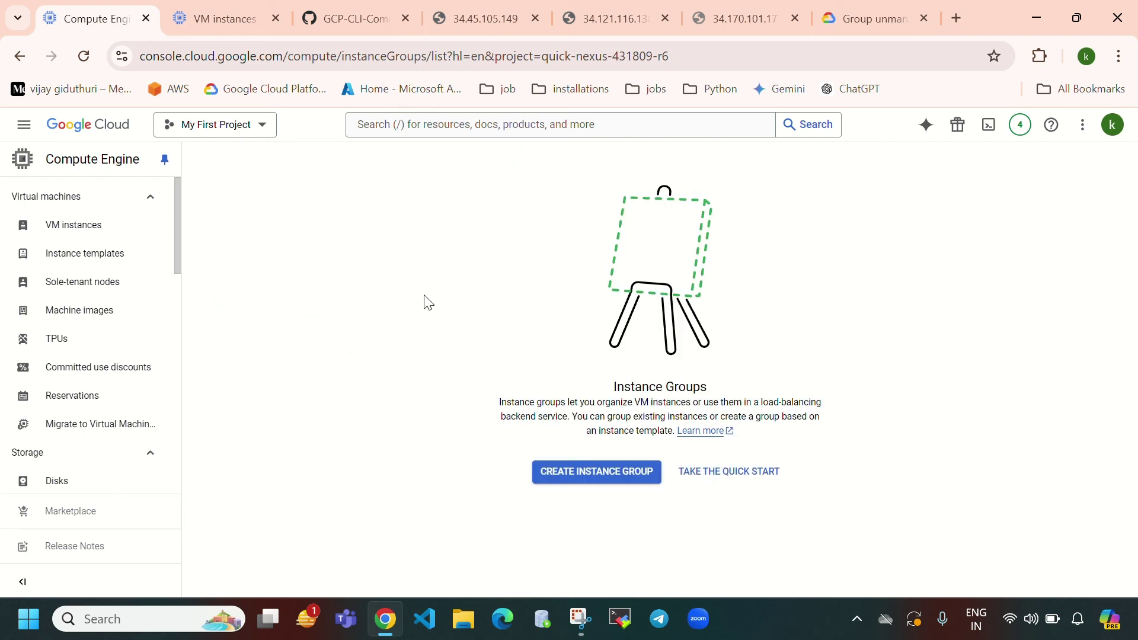
{"action": "key", "text": "ctrl+Tab"}
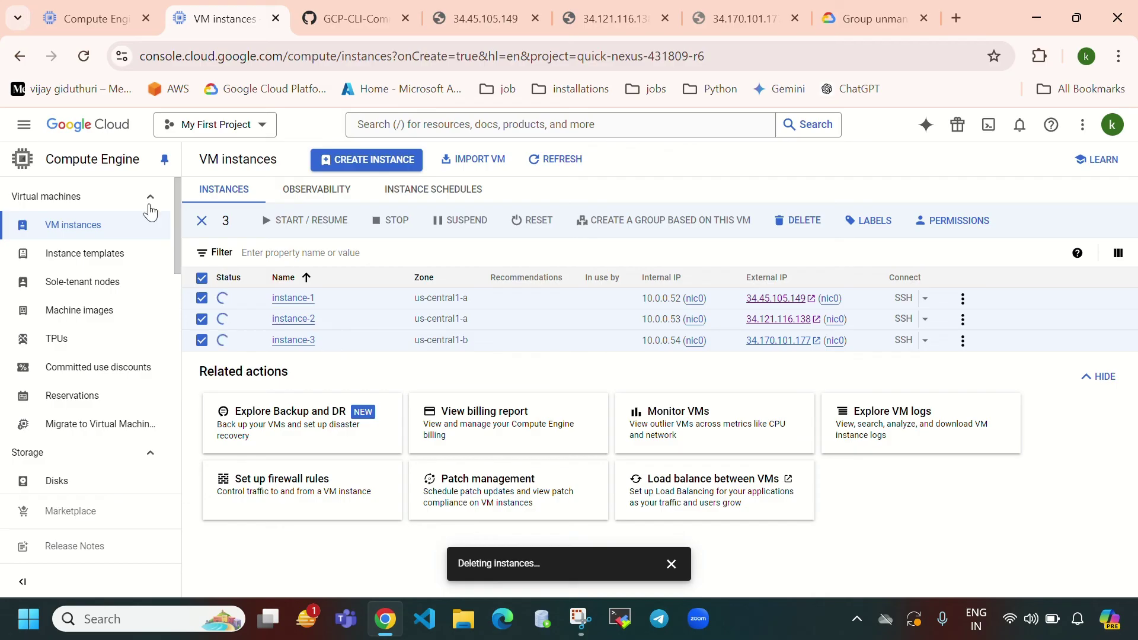
Delete the instance template instance-template-1, entering "delete" as the confirmation.
{"action": "left_click", "coordinate": [91, 19]}
{"action": "left_click", "coordinate": [73, 254]}
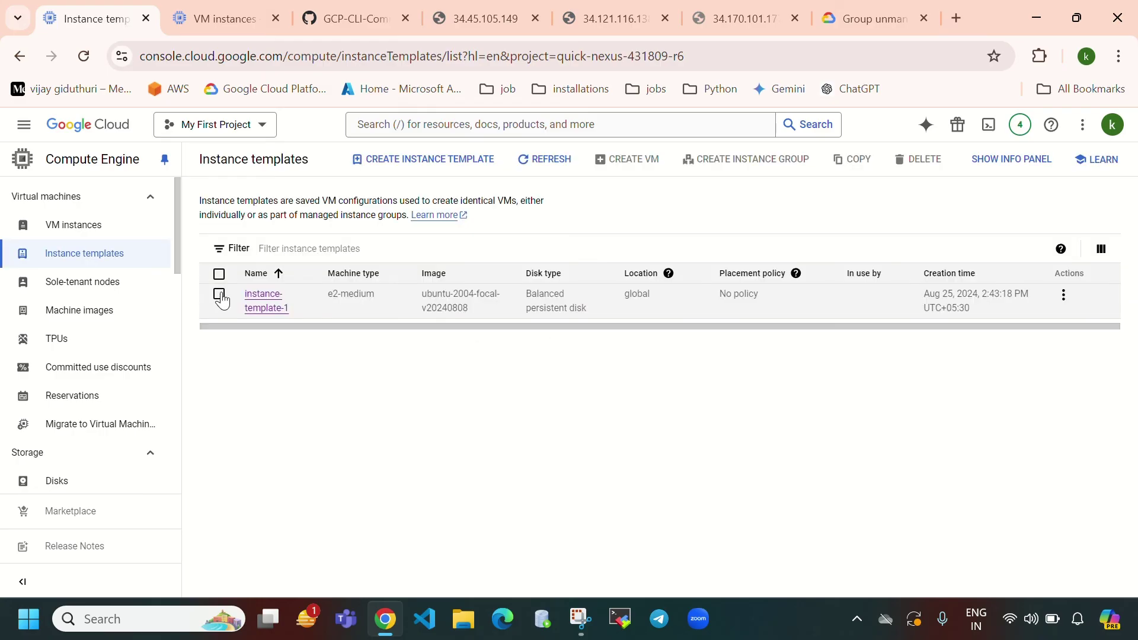
{"action": "left_click", "coordinate": [220, 294]}
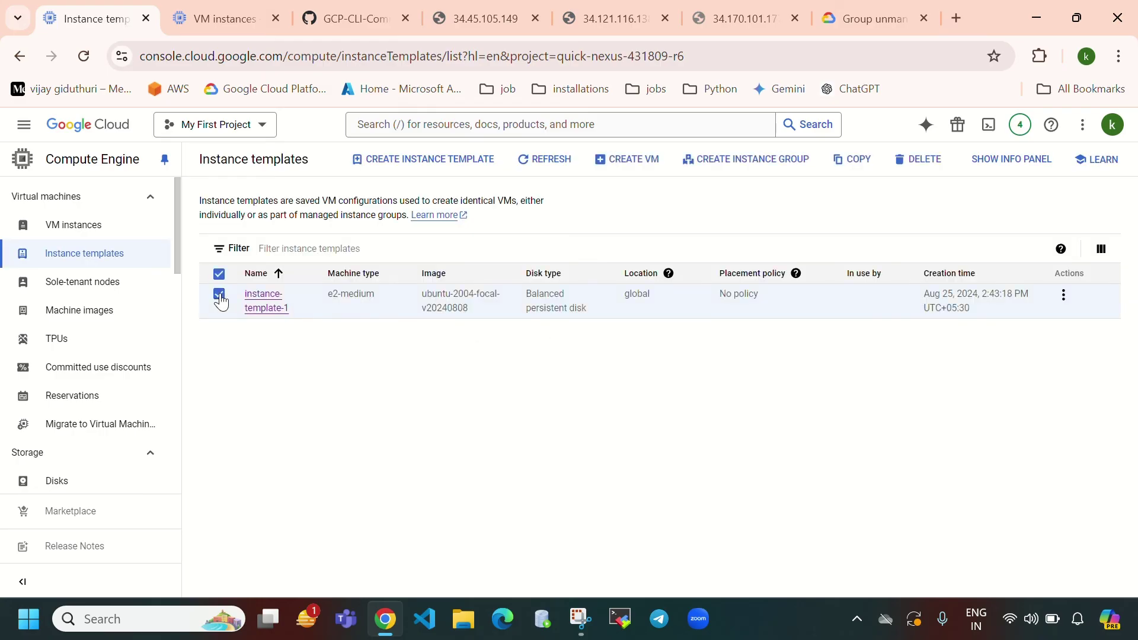
{"action": "left_click", "coordinate": [935, 159]}
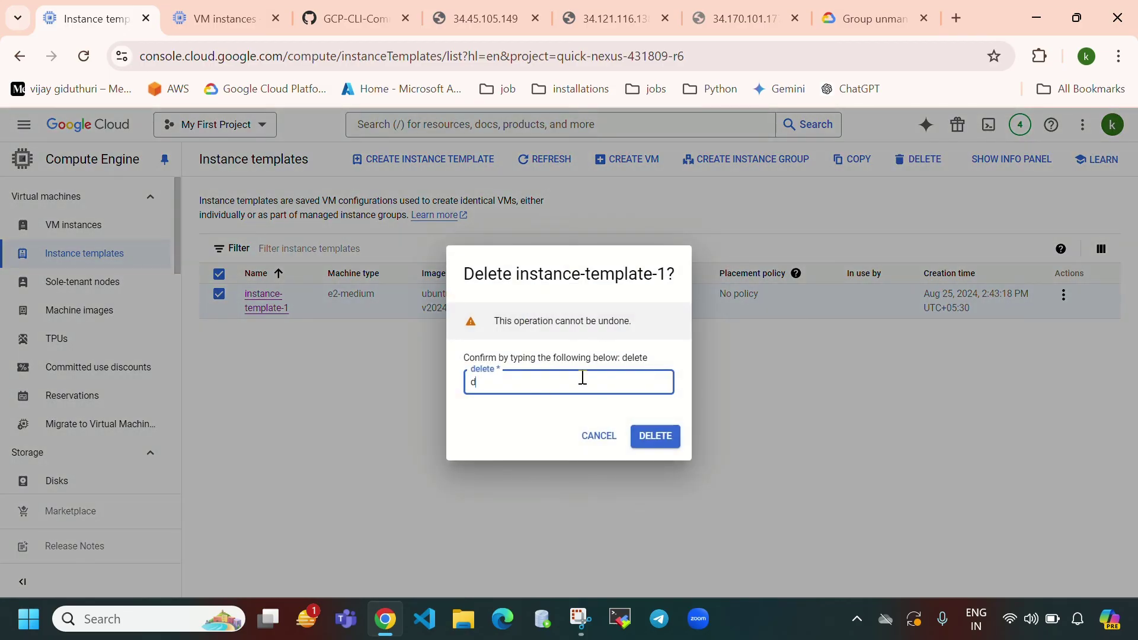
{"action": "left_click", "coordinate": [656, 444]}
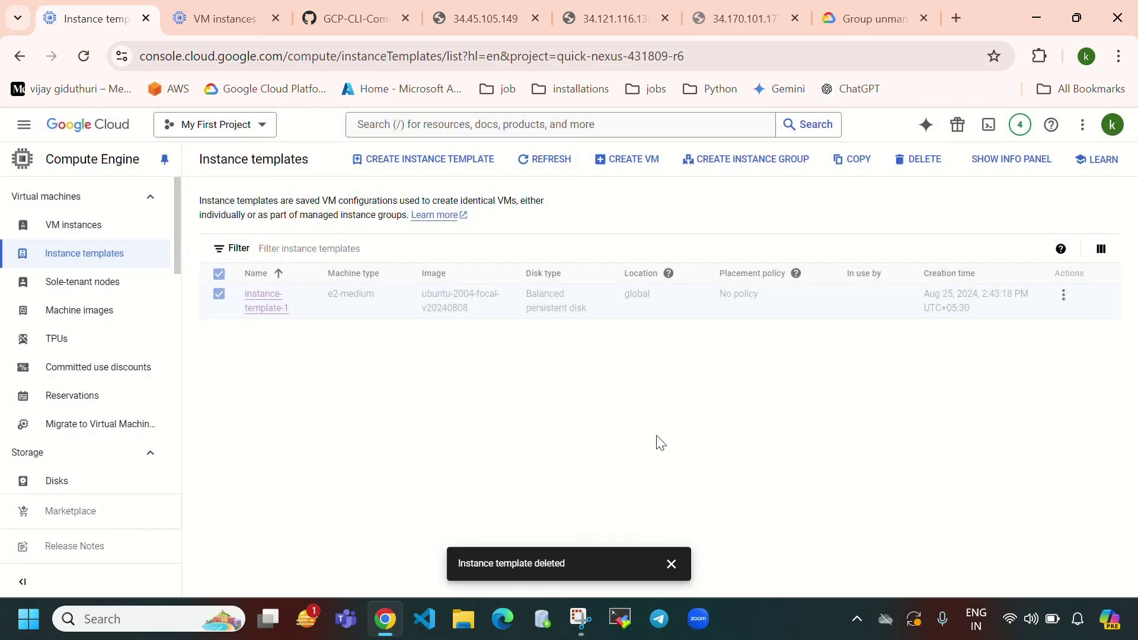
Refresh the instance templates list and check the notifications for the status of the deletions.
{"action": "left_click", "coordinate": [535, 159]}
{"action": "left_click", "coordinate": [671, 563]}
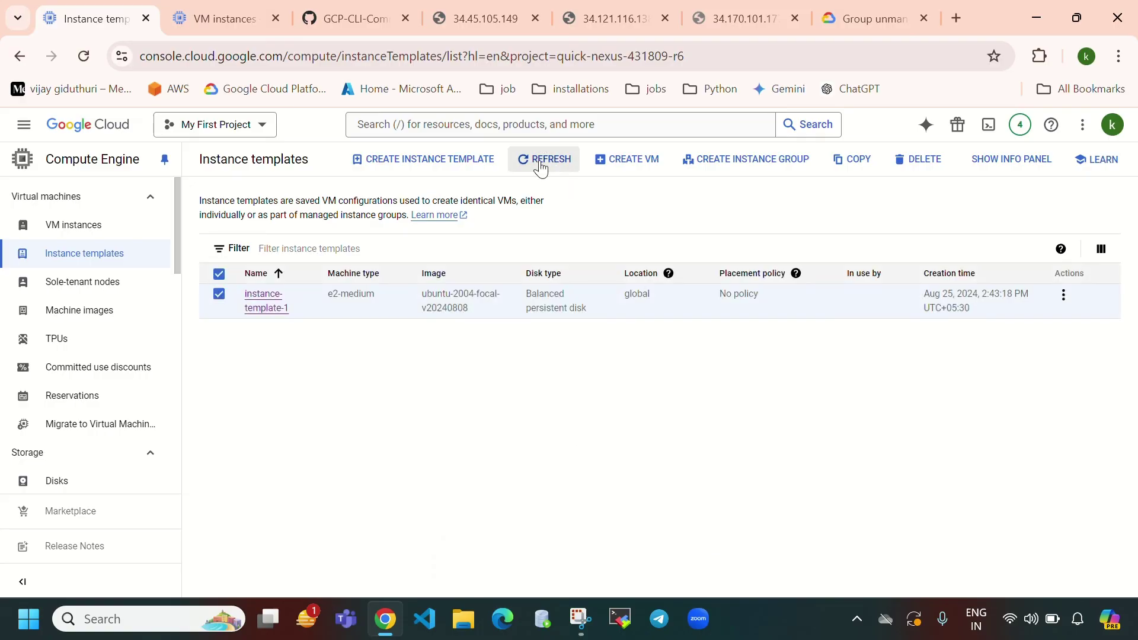
{"action": "left_click", "coordinate": [1019, 125]}
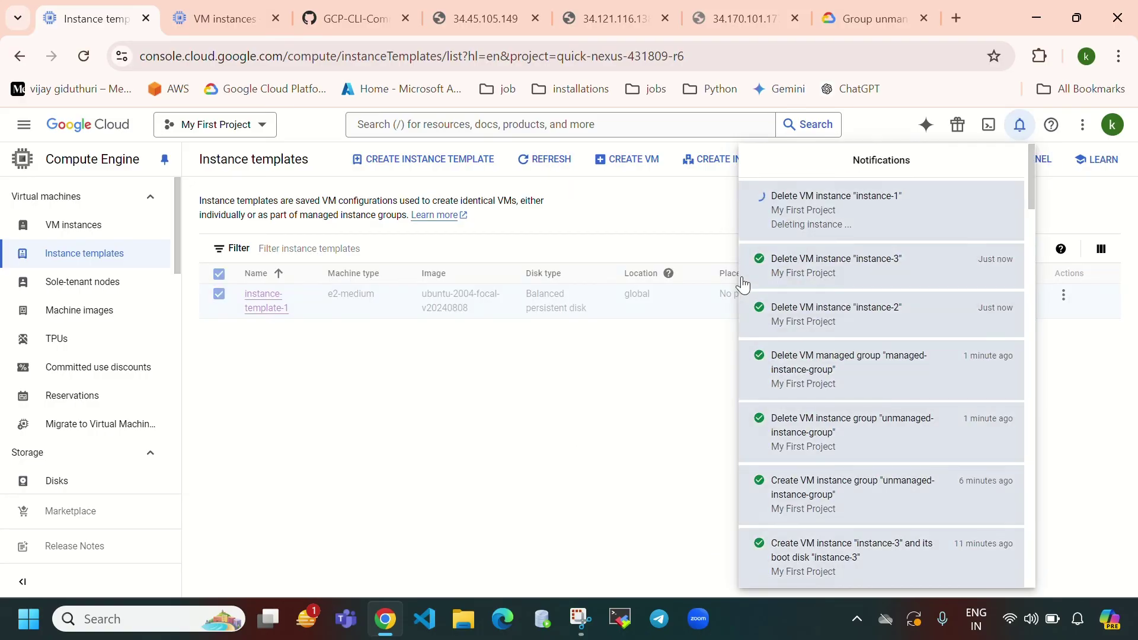
{"action": "left_click", "coordinate": [591, 309]}
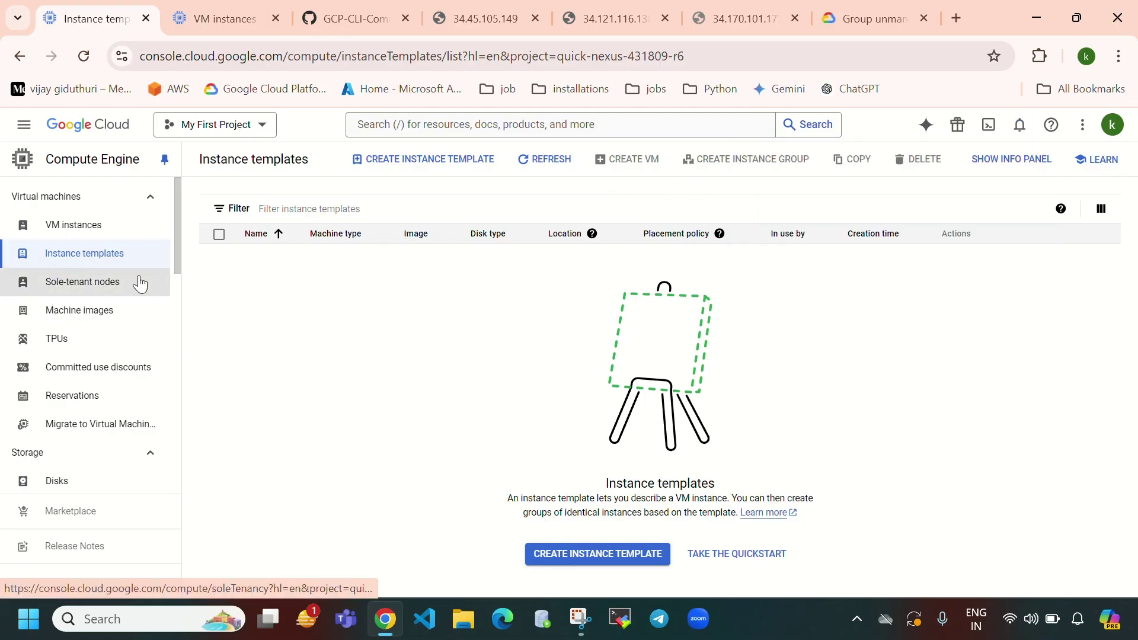
Refresh the VM instances list, dismiss the deletion message and recheck the notifications for the VM deletions.
{"action": "left_click", "coordinate": [215, 23]}
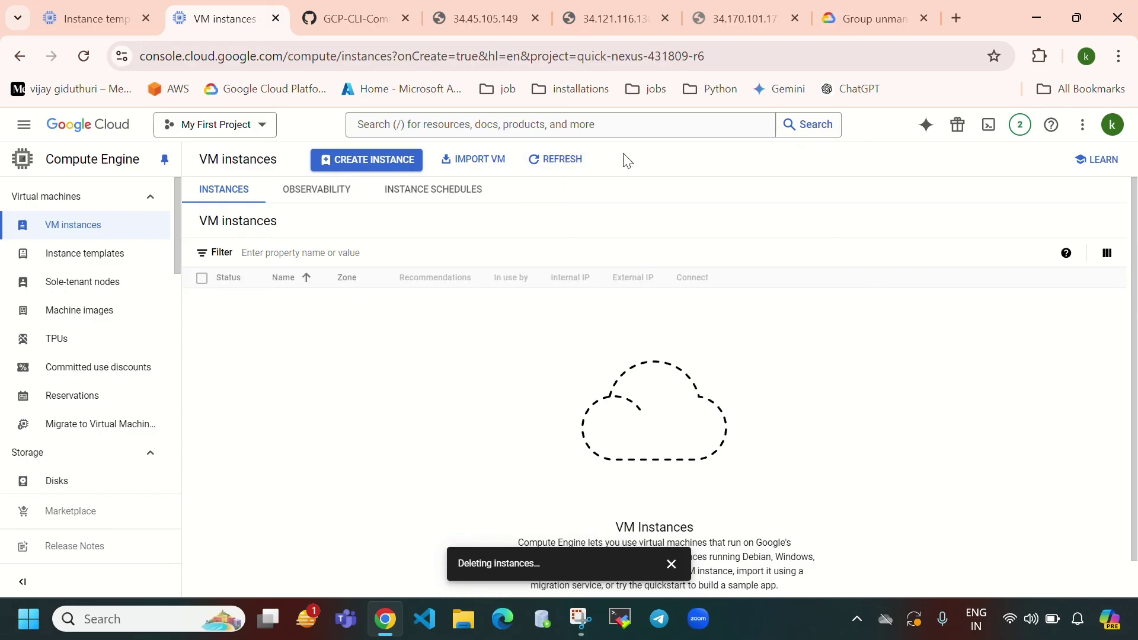
{"action": "left_click", "coordinate": [1021, 125]}
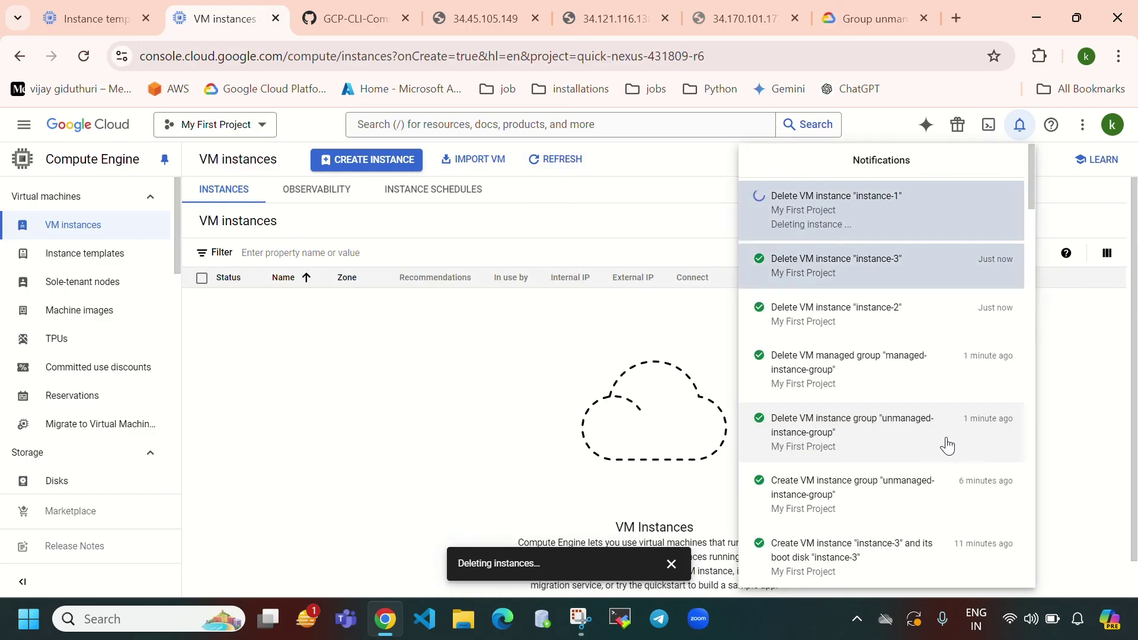
{"action": "left_click", "coordinate": [525, 359]}
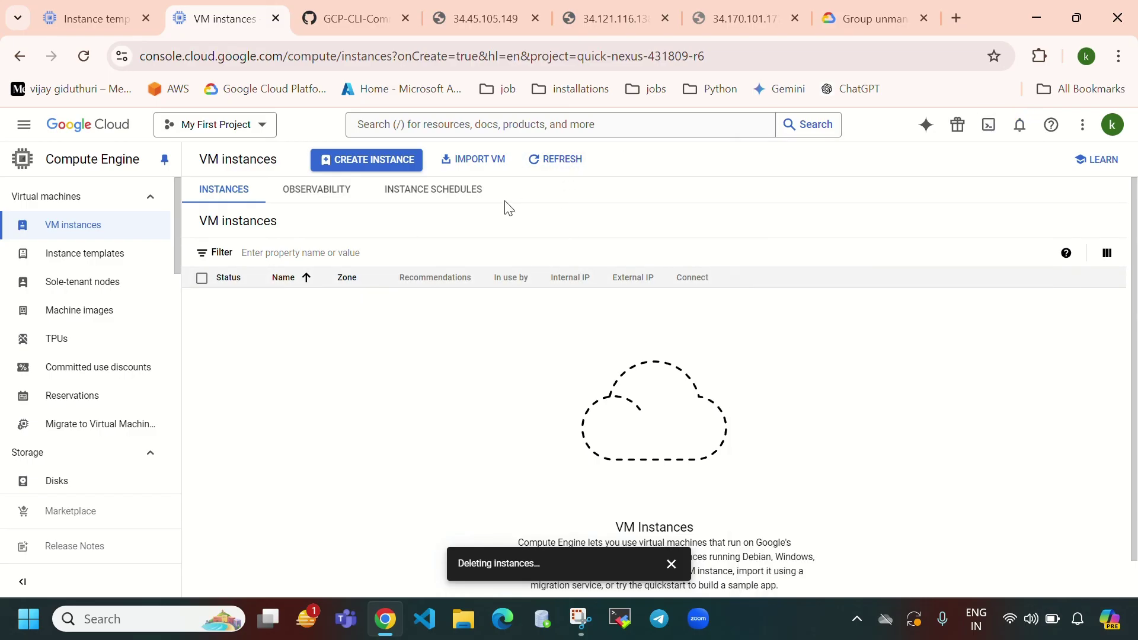
{"action": "left_click", "coordinate": [541, 169]}
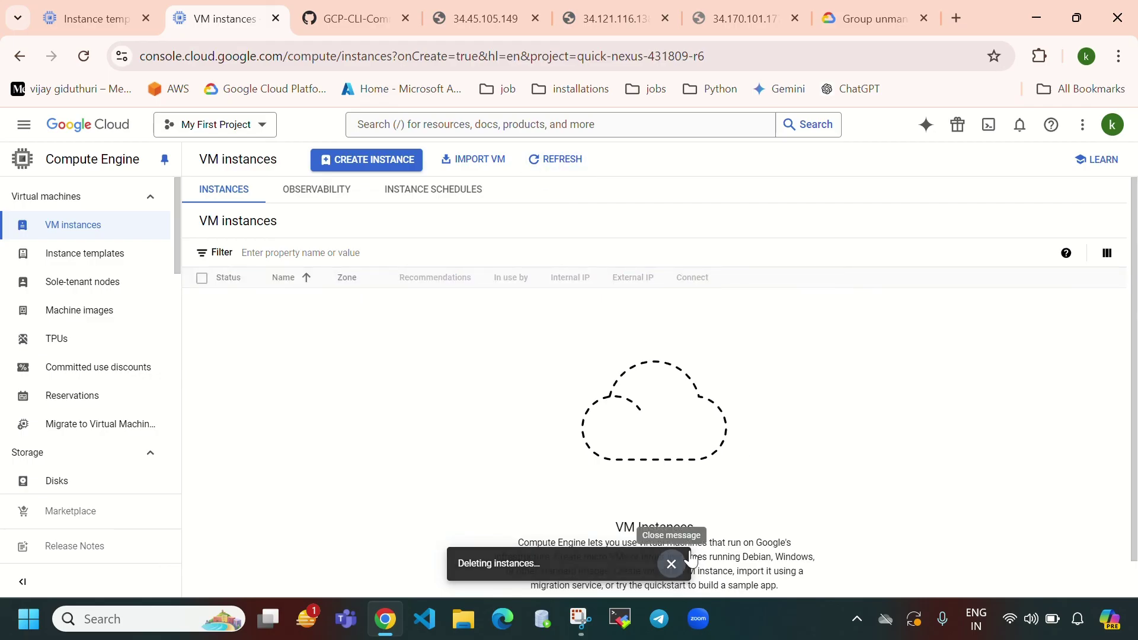
{"action": "left_click", "coordinate": [671, 564]}
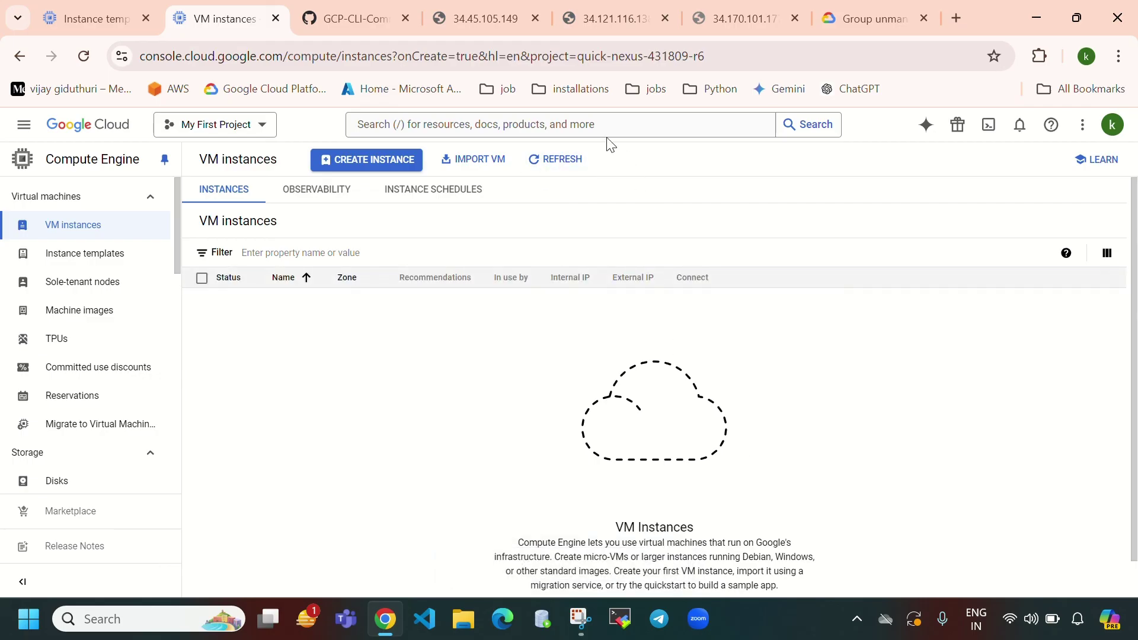
{"action": "left_click", "coordinate": [1020, 126]}
{"action": "left_click", "coordinate": [642, 313]}
Review the instance templates, instance groups and VM instances pages to verify that all demo resources are removed.
{"action": "left_click", "coordinate": [101, 22]}
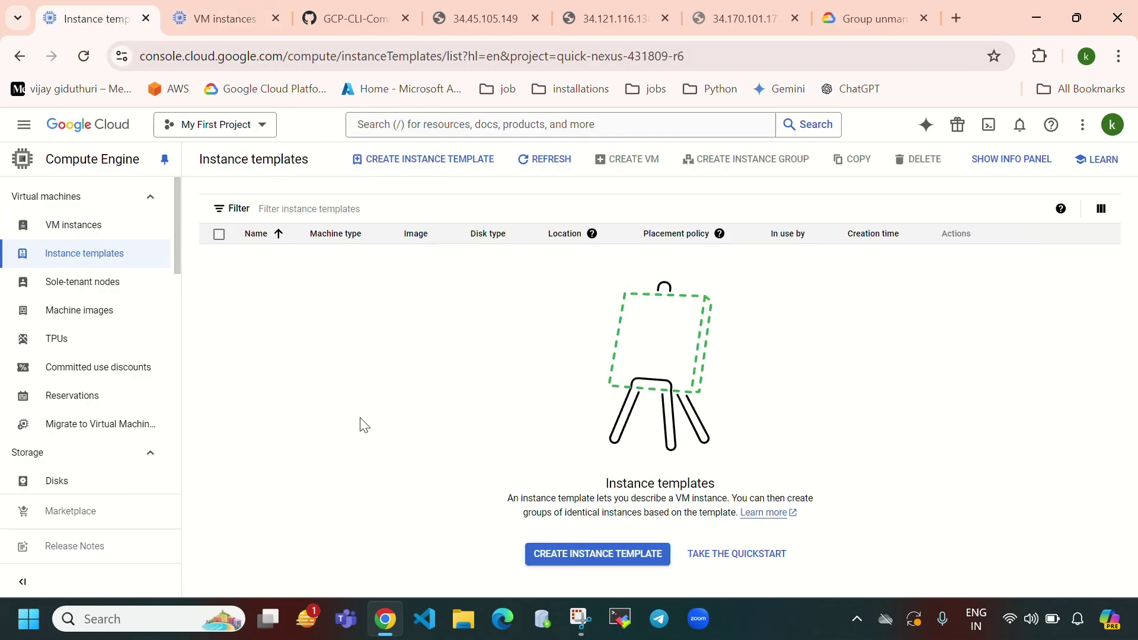
{"action": "scroll", "coordinate": [45, 418], "scroll_direction": "down", "scroll_amount": 5}
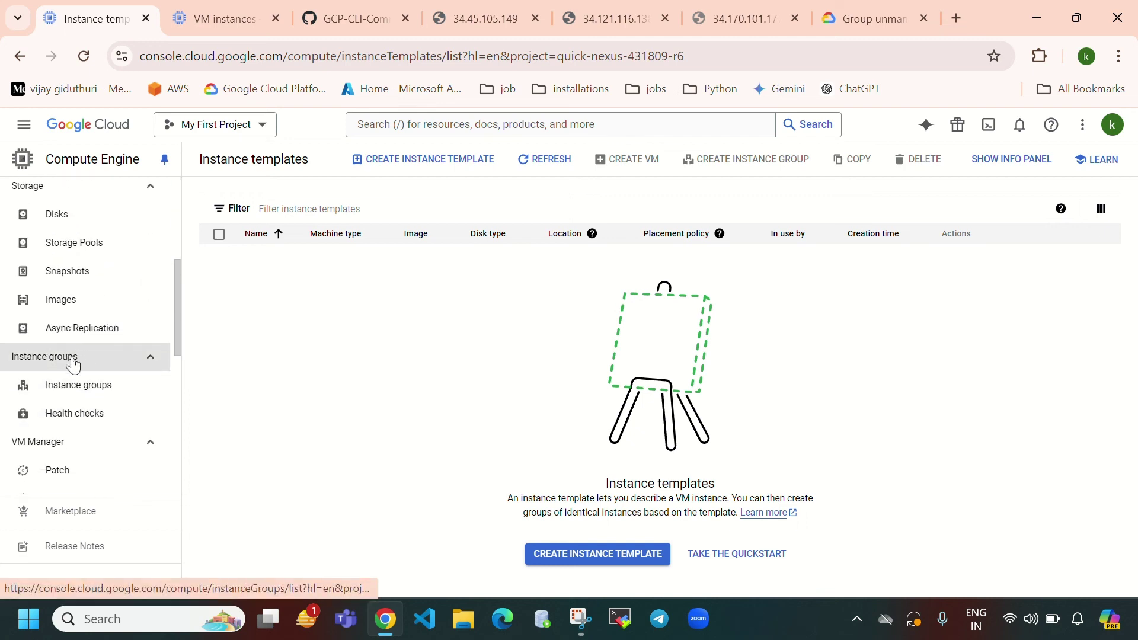
{"action": "left_click", "coordinate": [70, 297]}
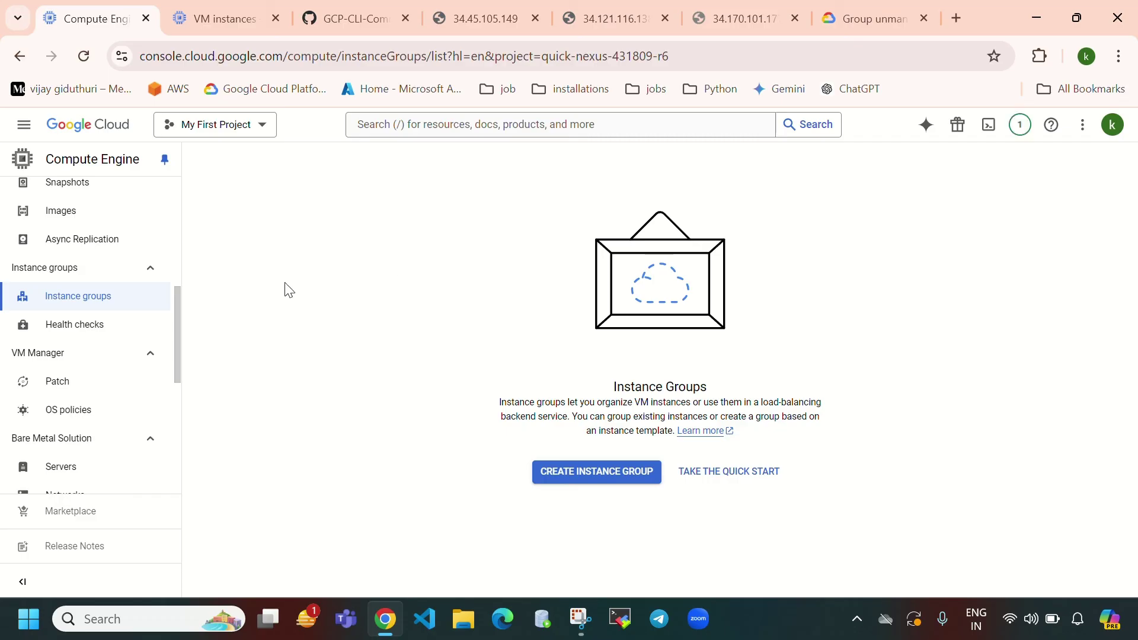
{"action": "left_click", "coordinate": [214, 21]}
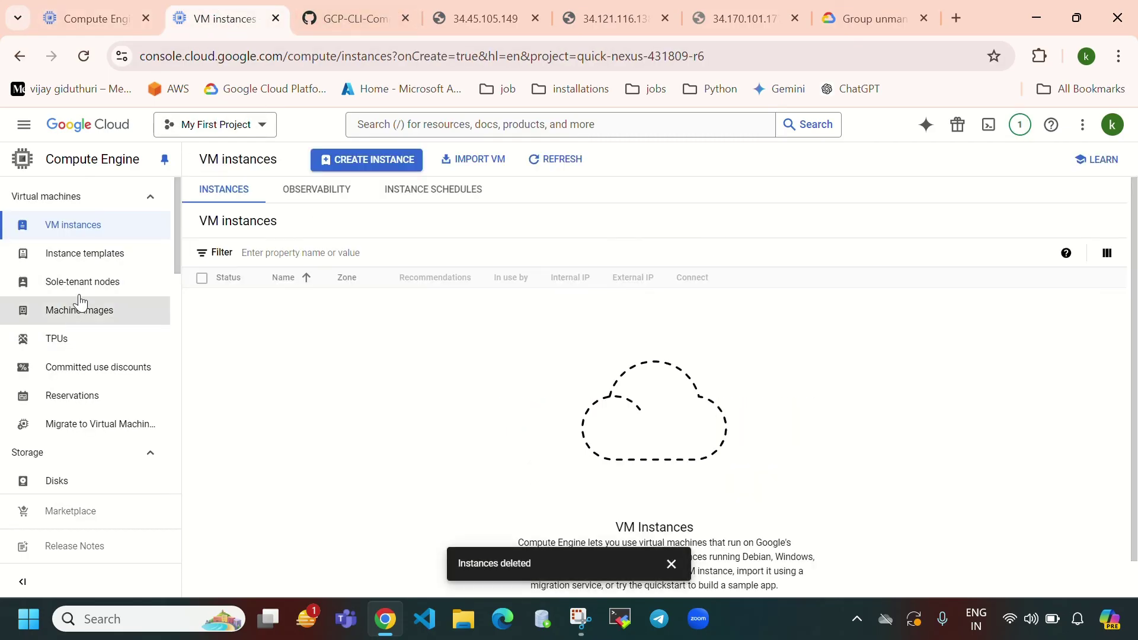
{"action": "left_click", "coordinate": [77, 254]}
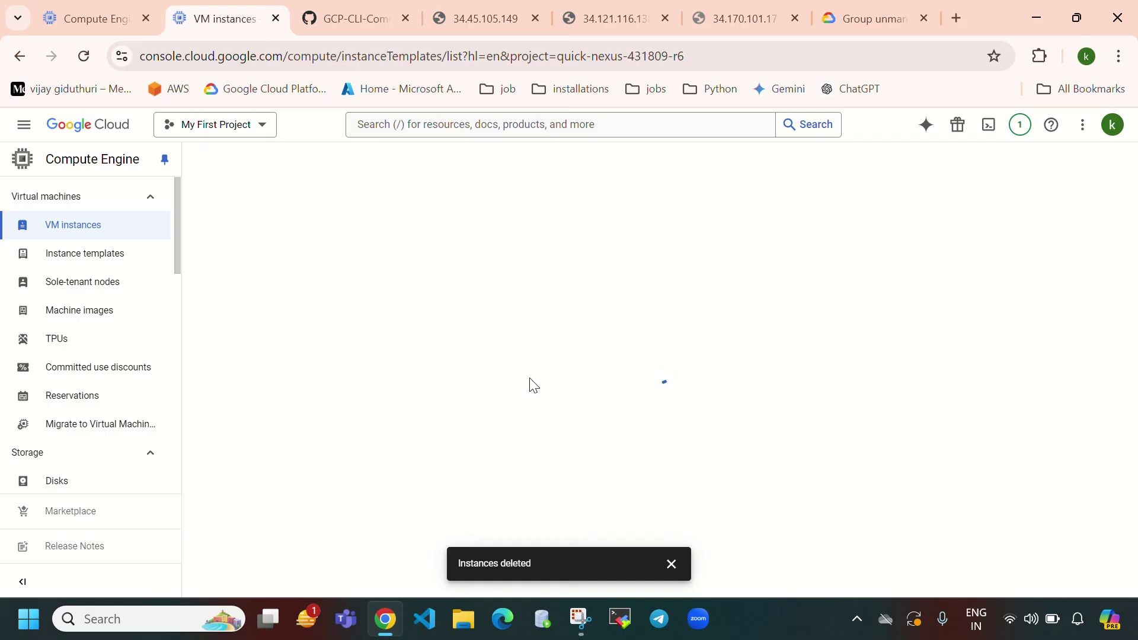